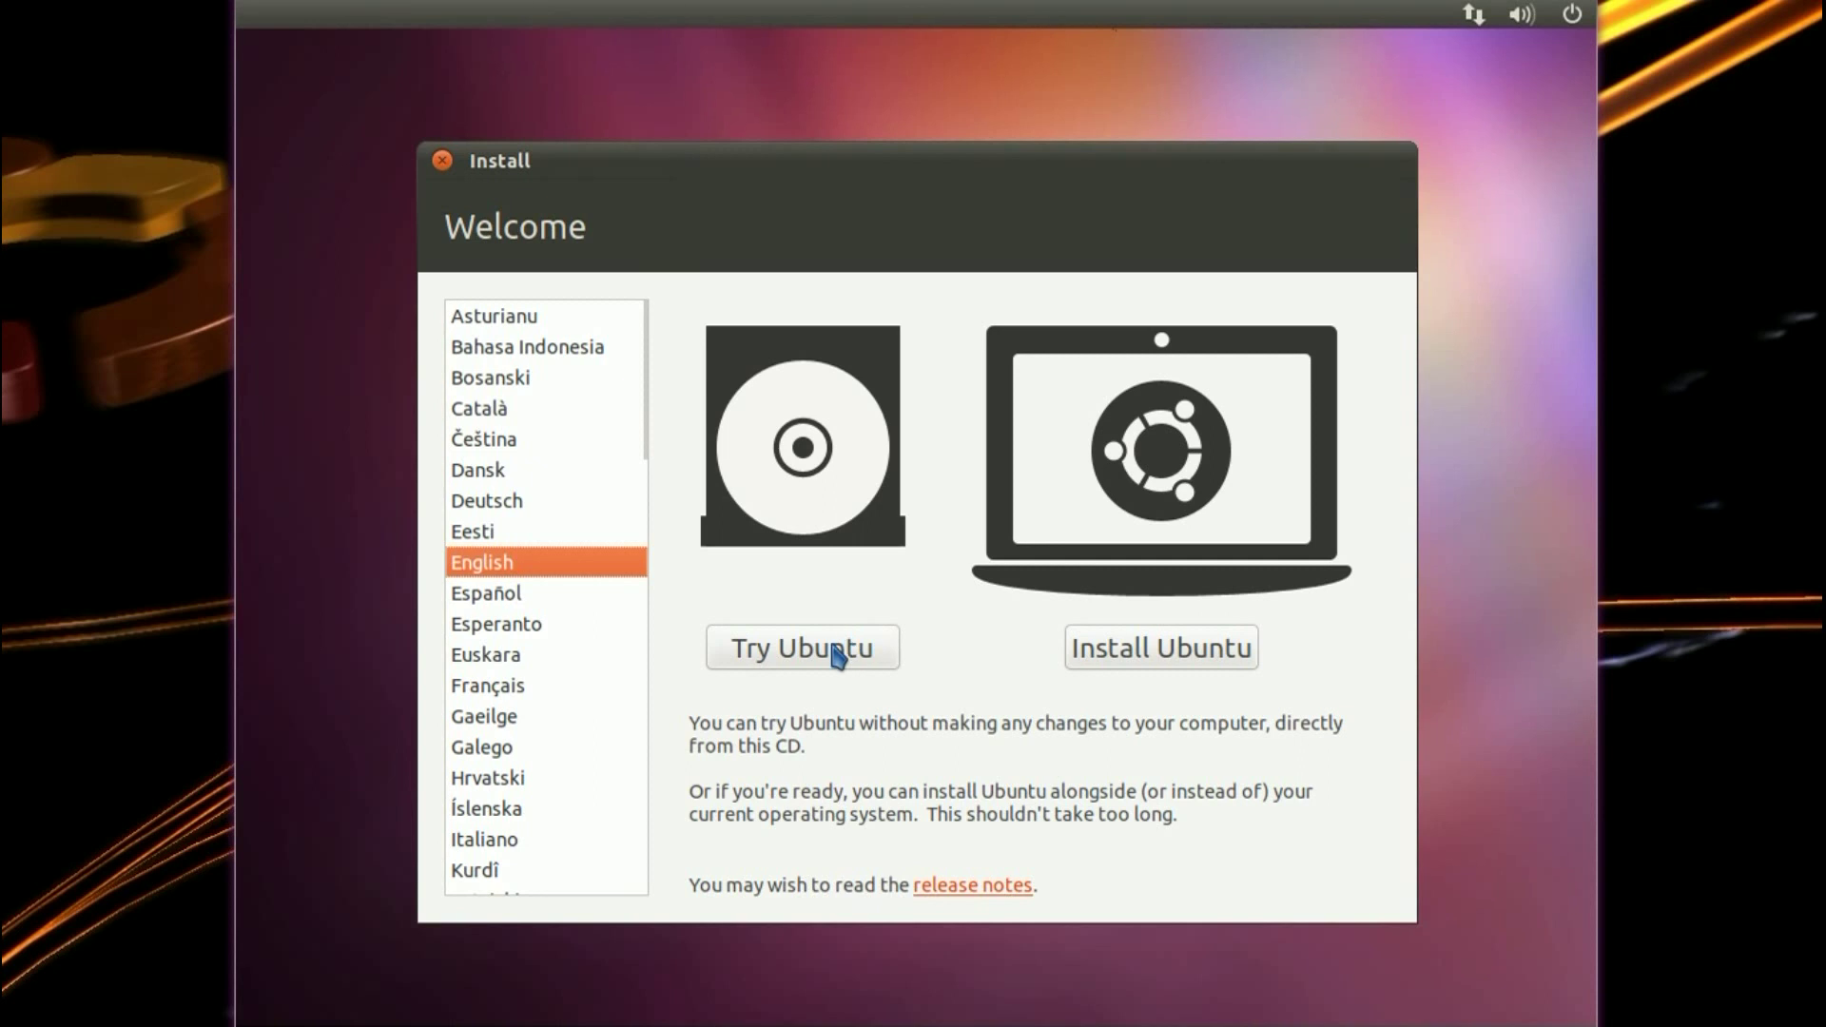
Step: Start the Ubuntu trial session in English from the welcome screen
{"action": "left_click", "coordinate": [784, 648]}
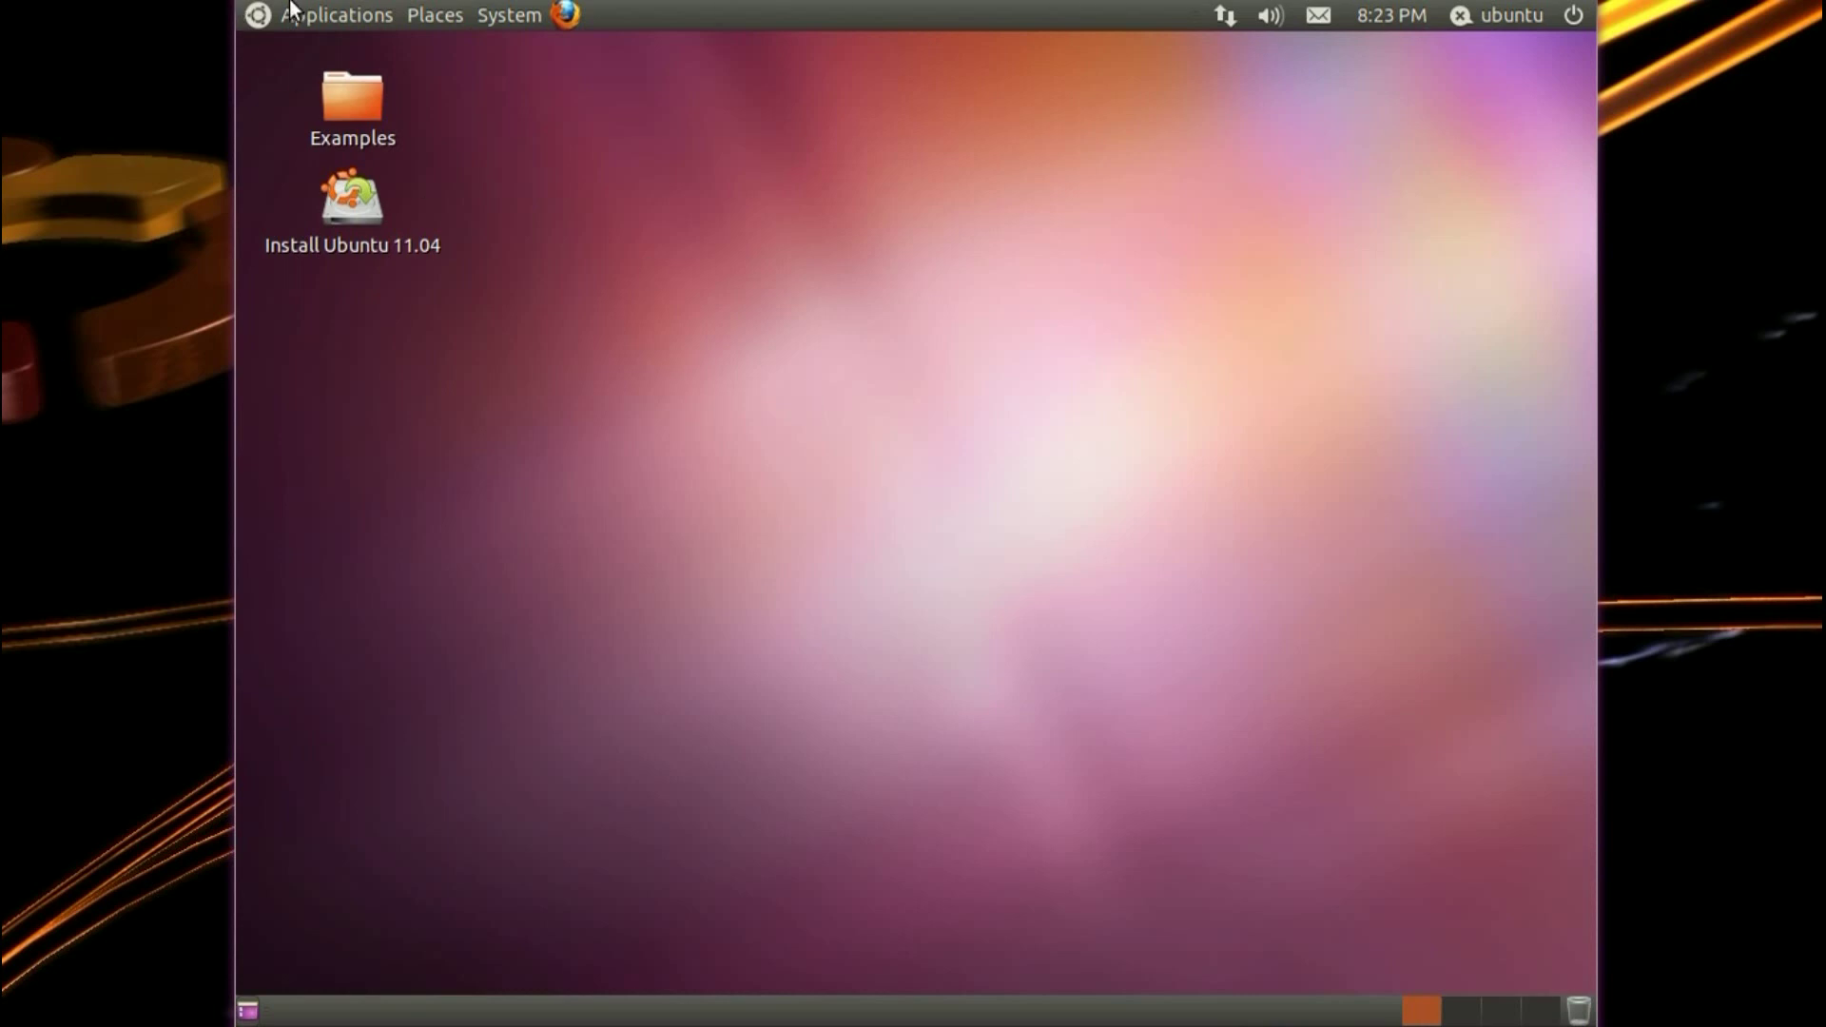
{"action": "left_click", "coordinate": [350, 17]}
{"action": "left_click", "coordinate": [350, 17]}
{"action": "left_click", "coordinate": [407, 16]}
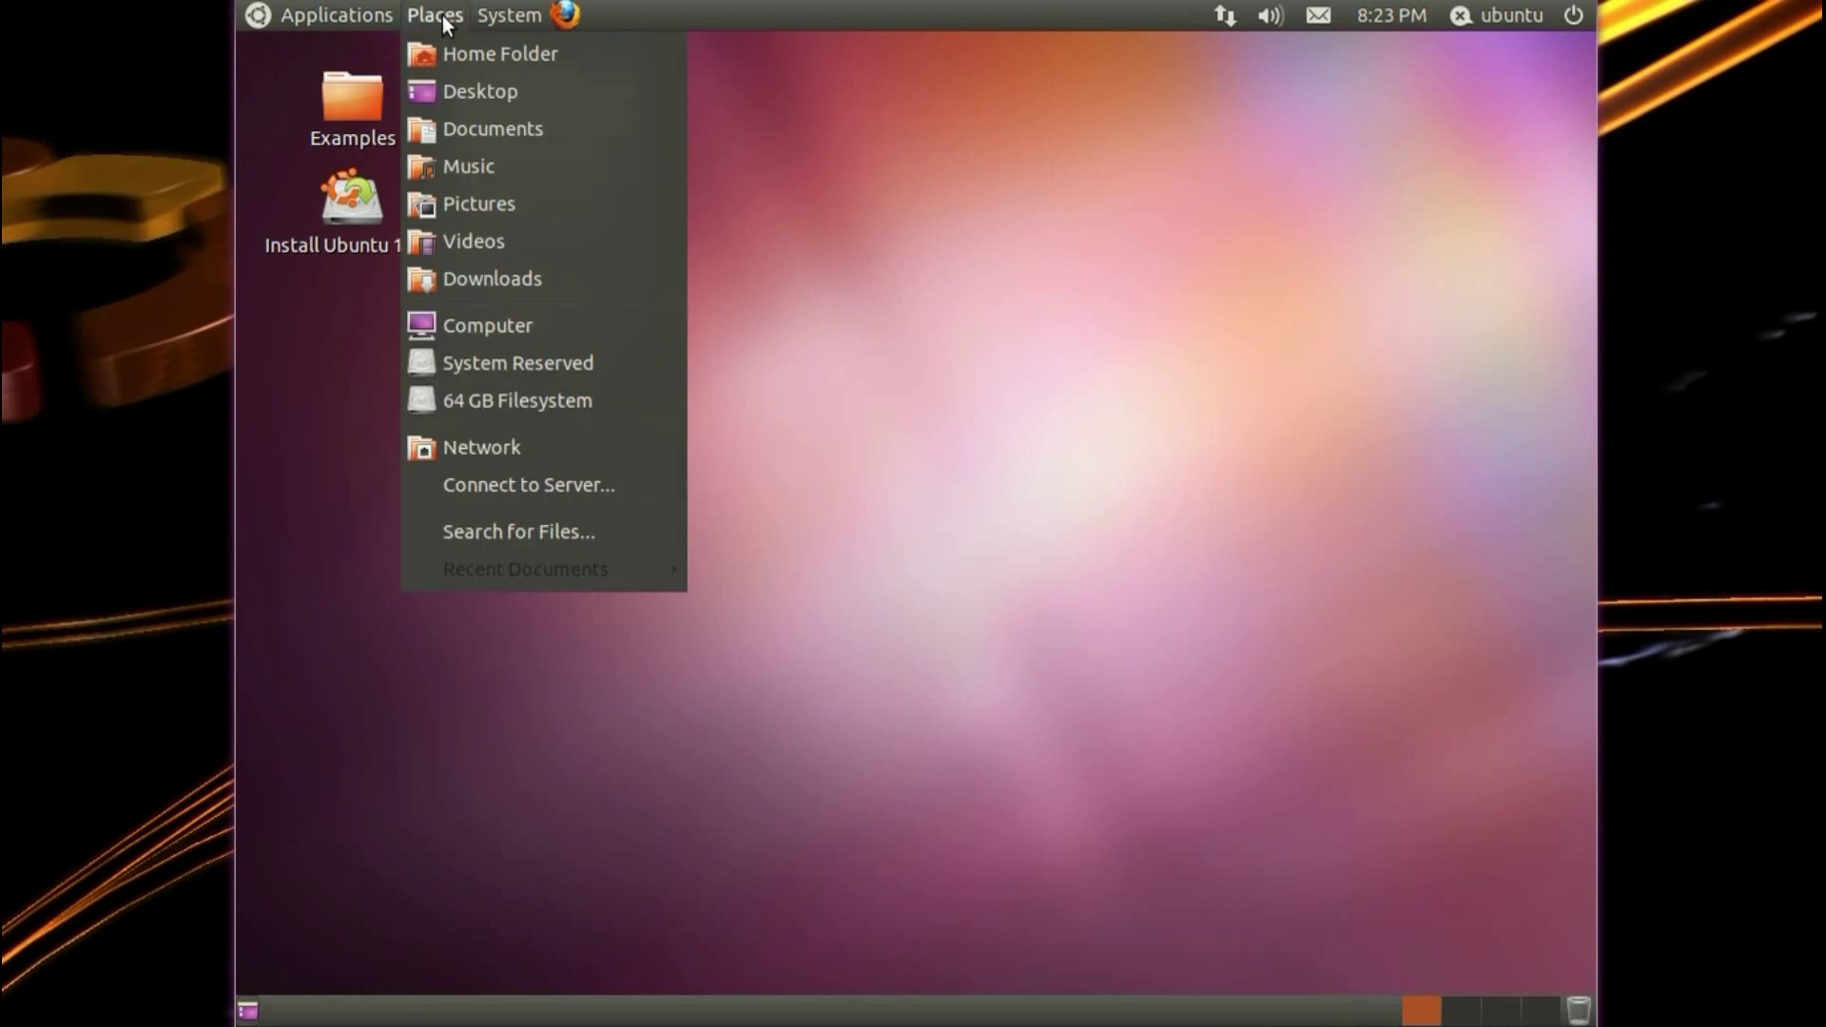
{"action": "mouse_move", "coordinate": [483, 15]}
{"action": "mouse_move", "coordinate": [570, 91]}
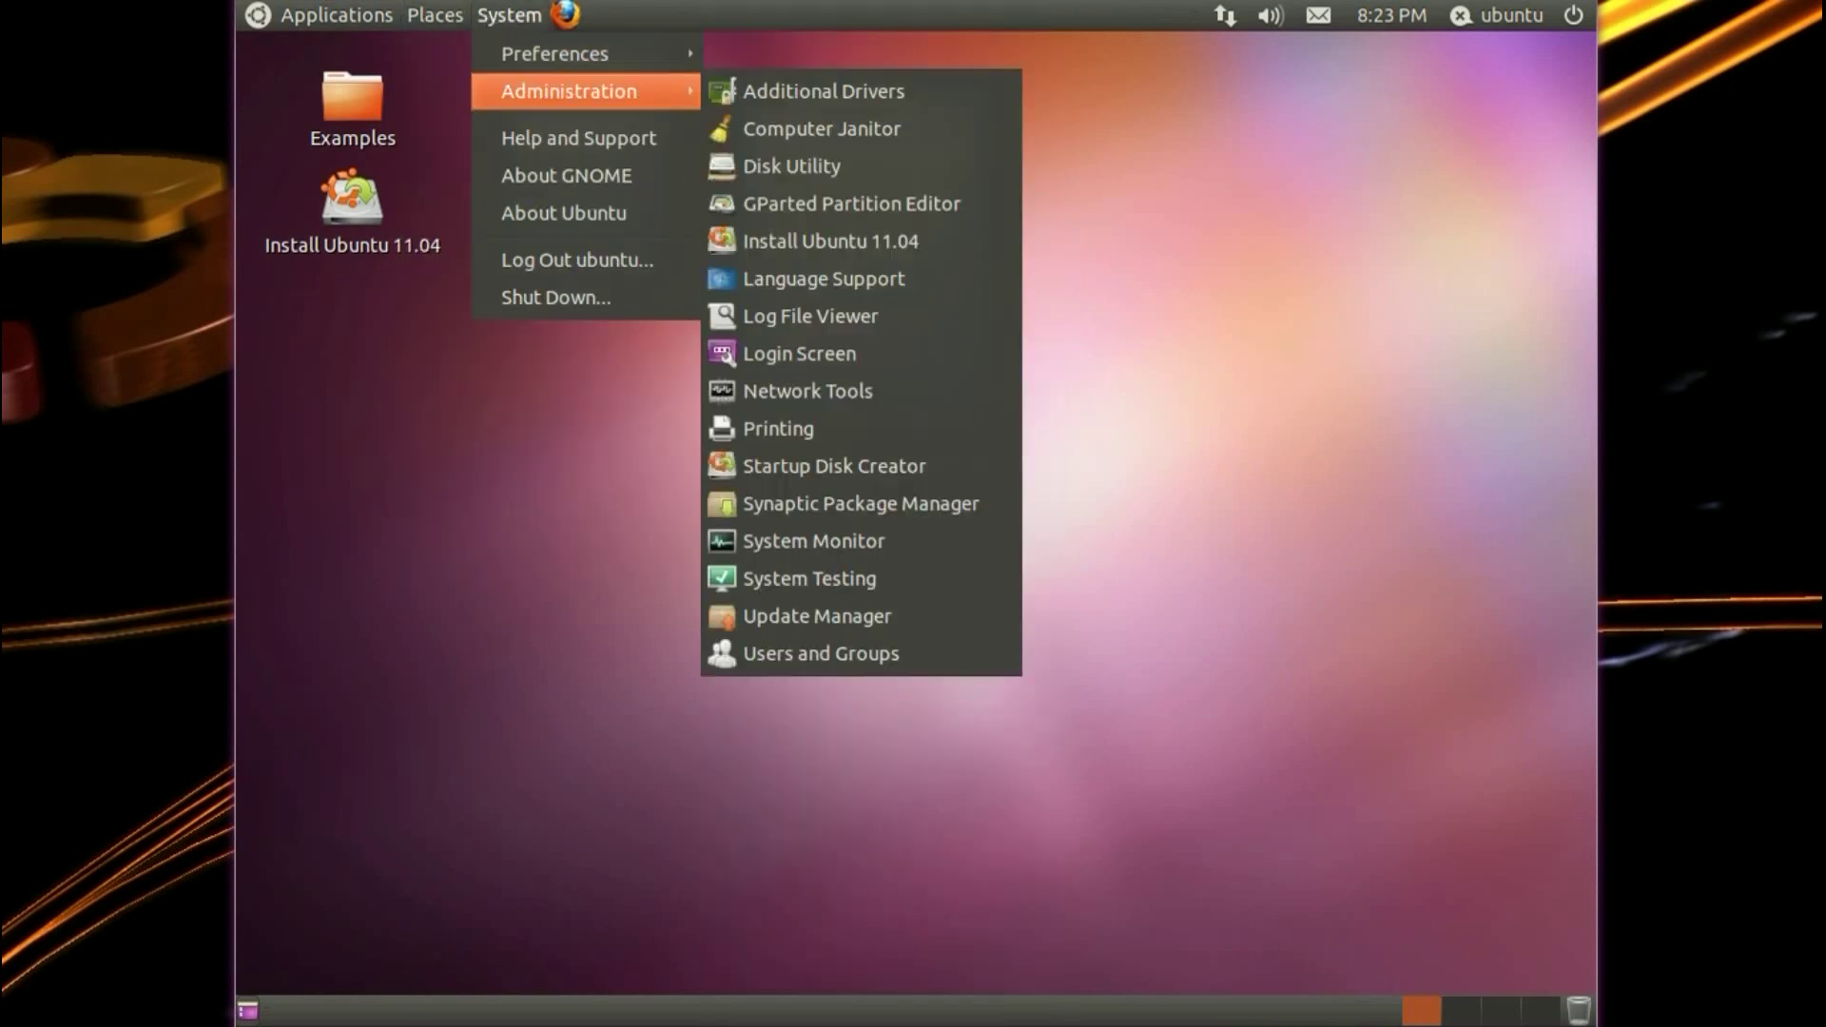
{"action": "left_click", "coordinate": [407, 143]}
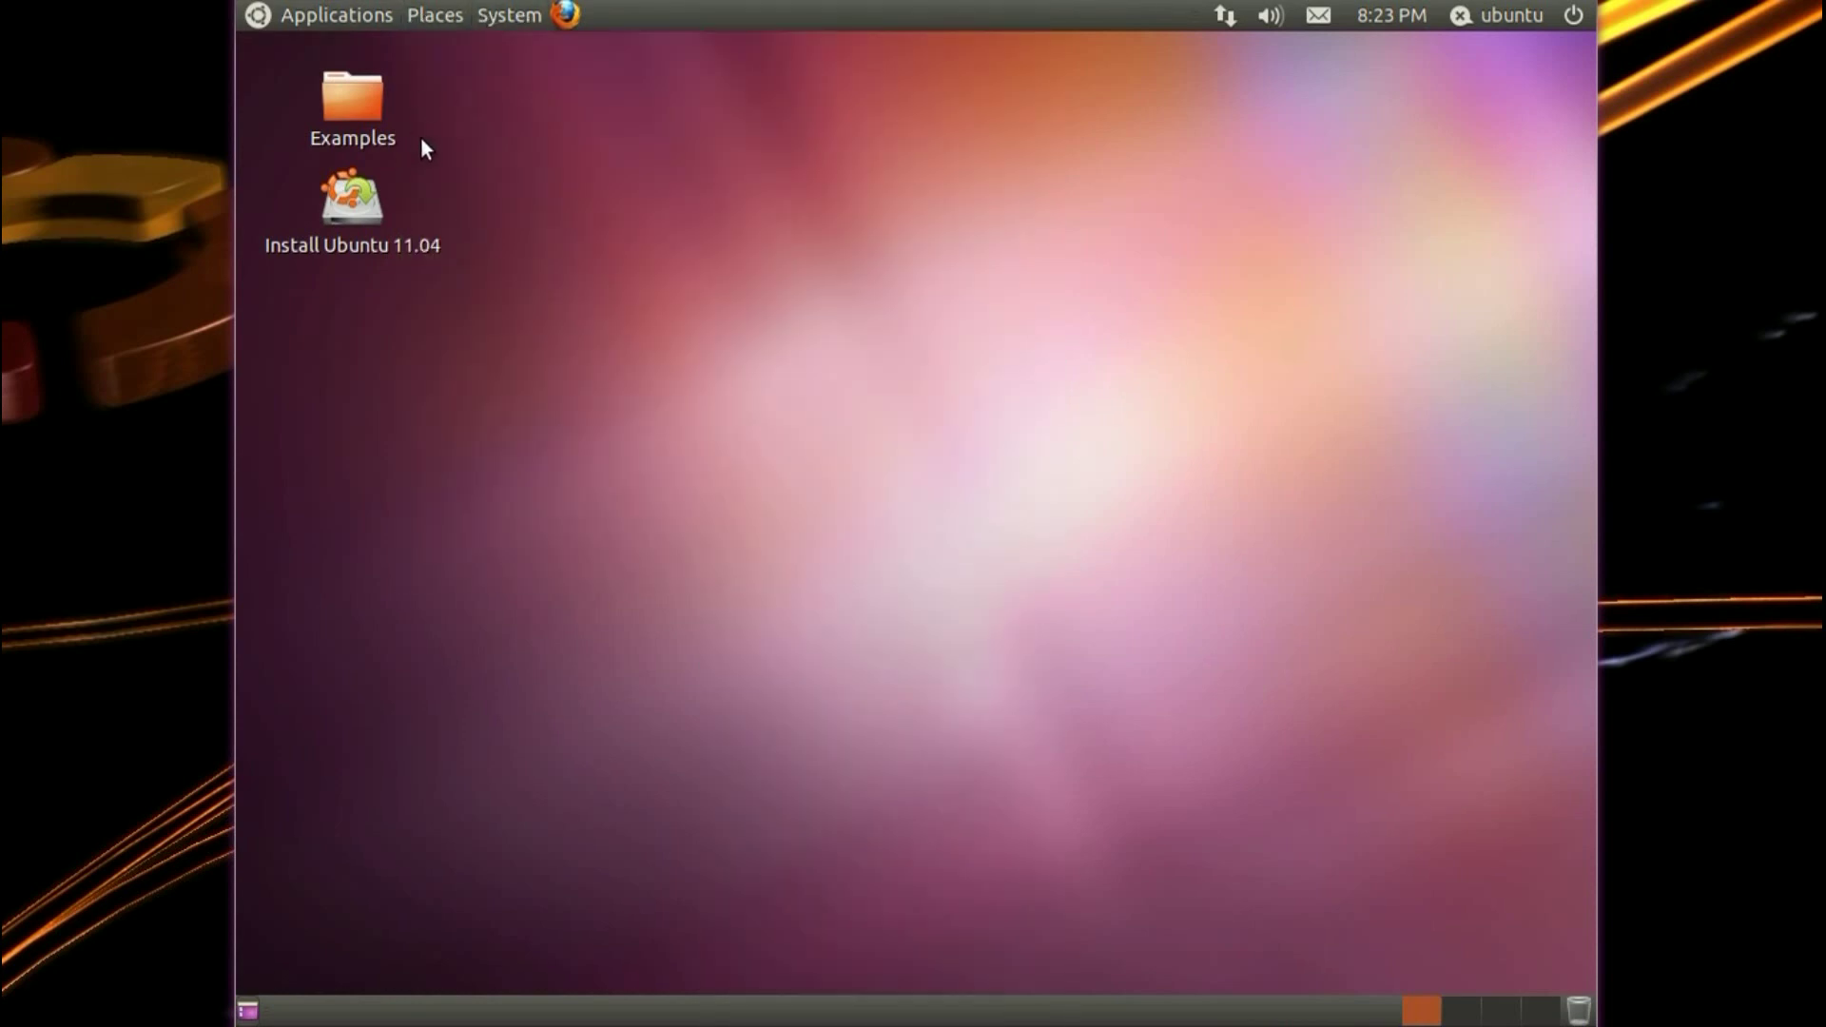
Step: Launch the Ubuntu 11.04 installer, keep English as the language, and include the third-party software without downloading updates
{"action": "left_click", "coordinate": [340, 231]}
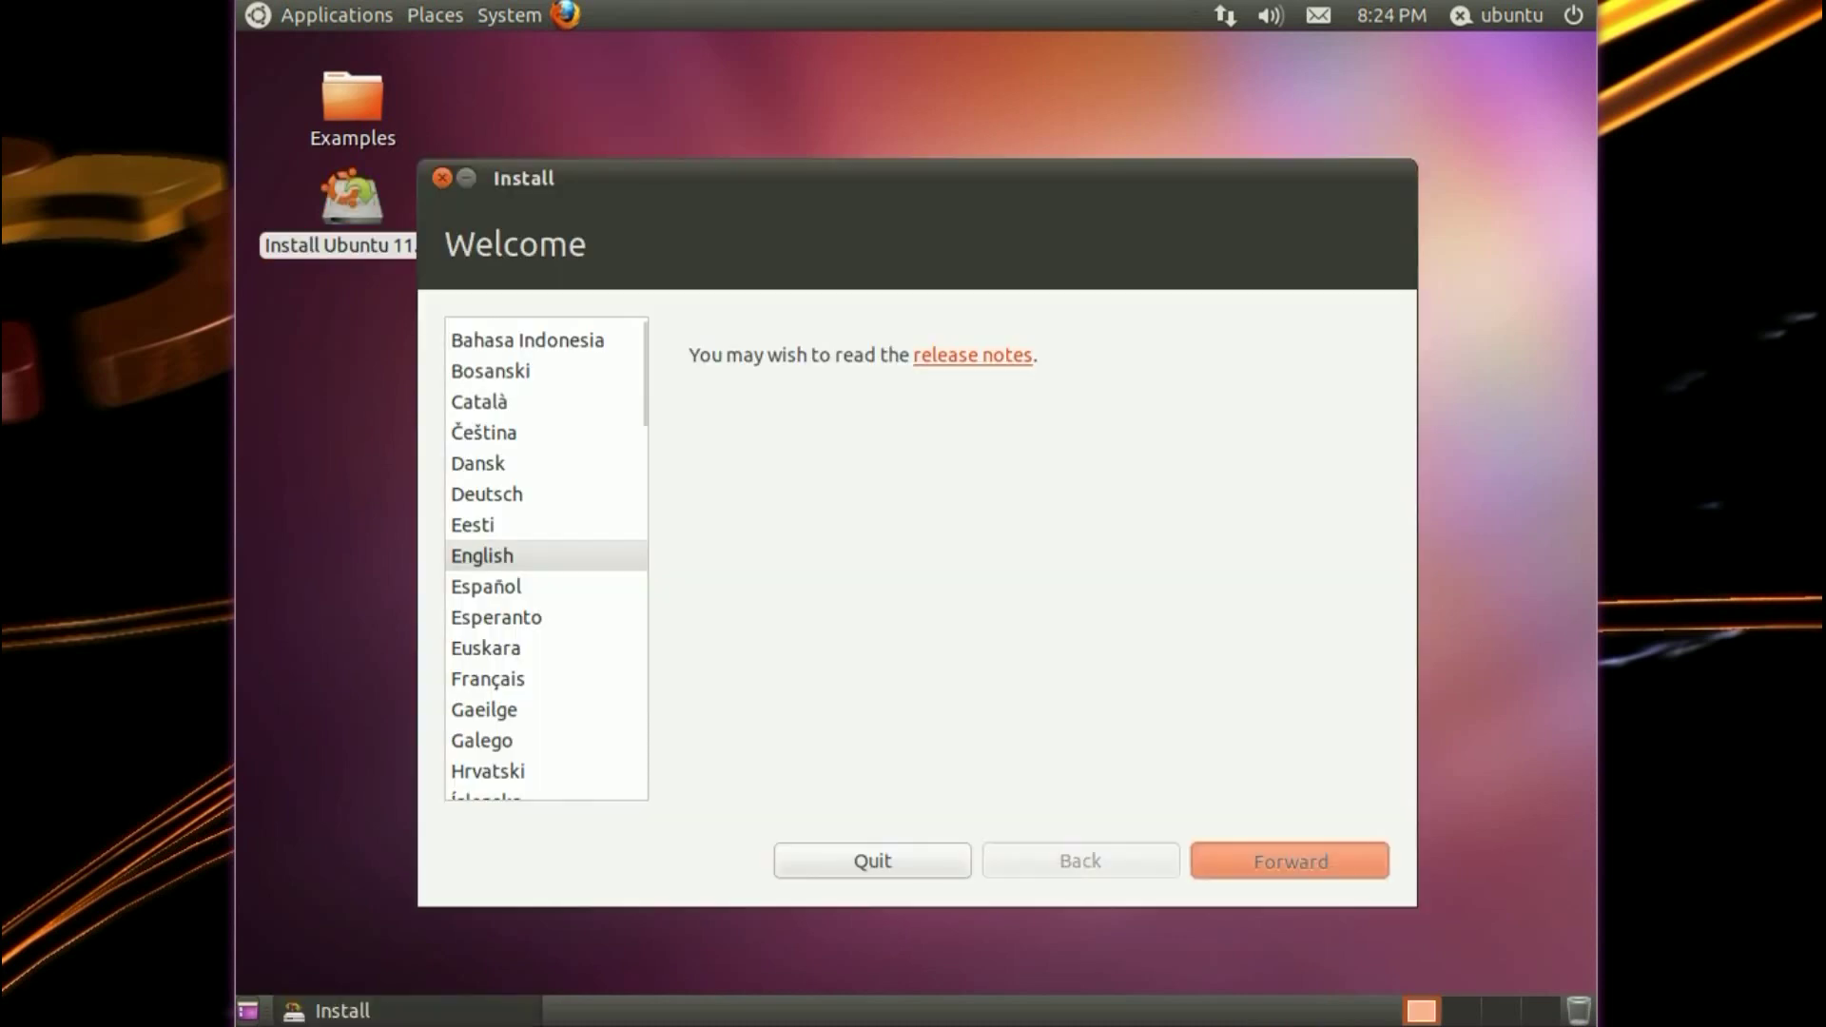
{"action": "left_click", "coordinate": [1262, 858]}
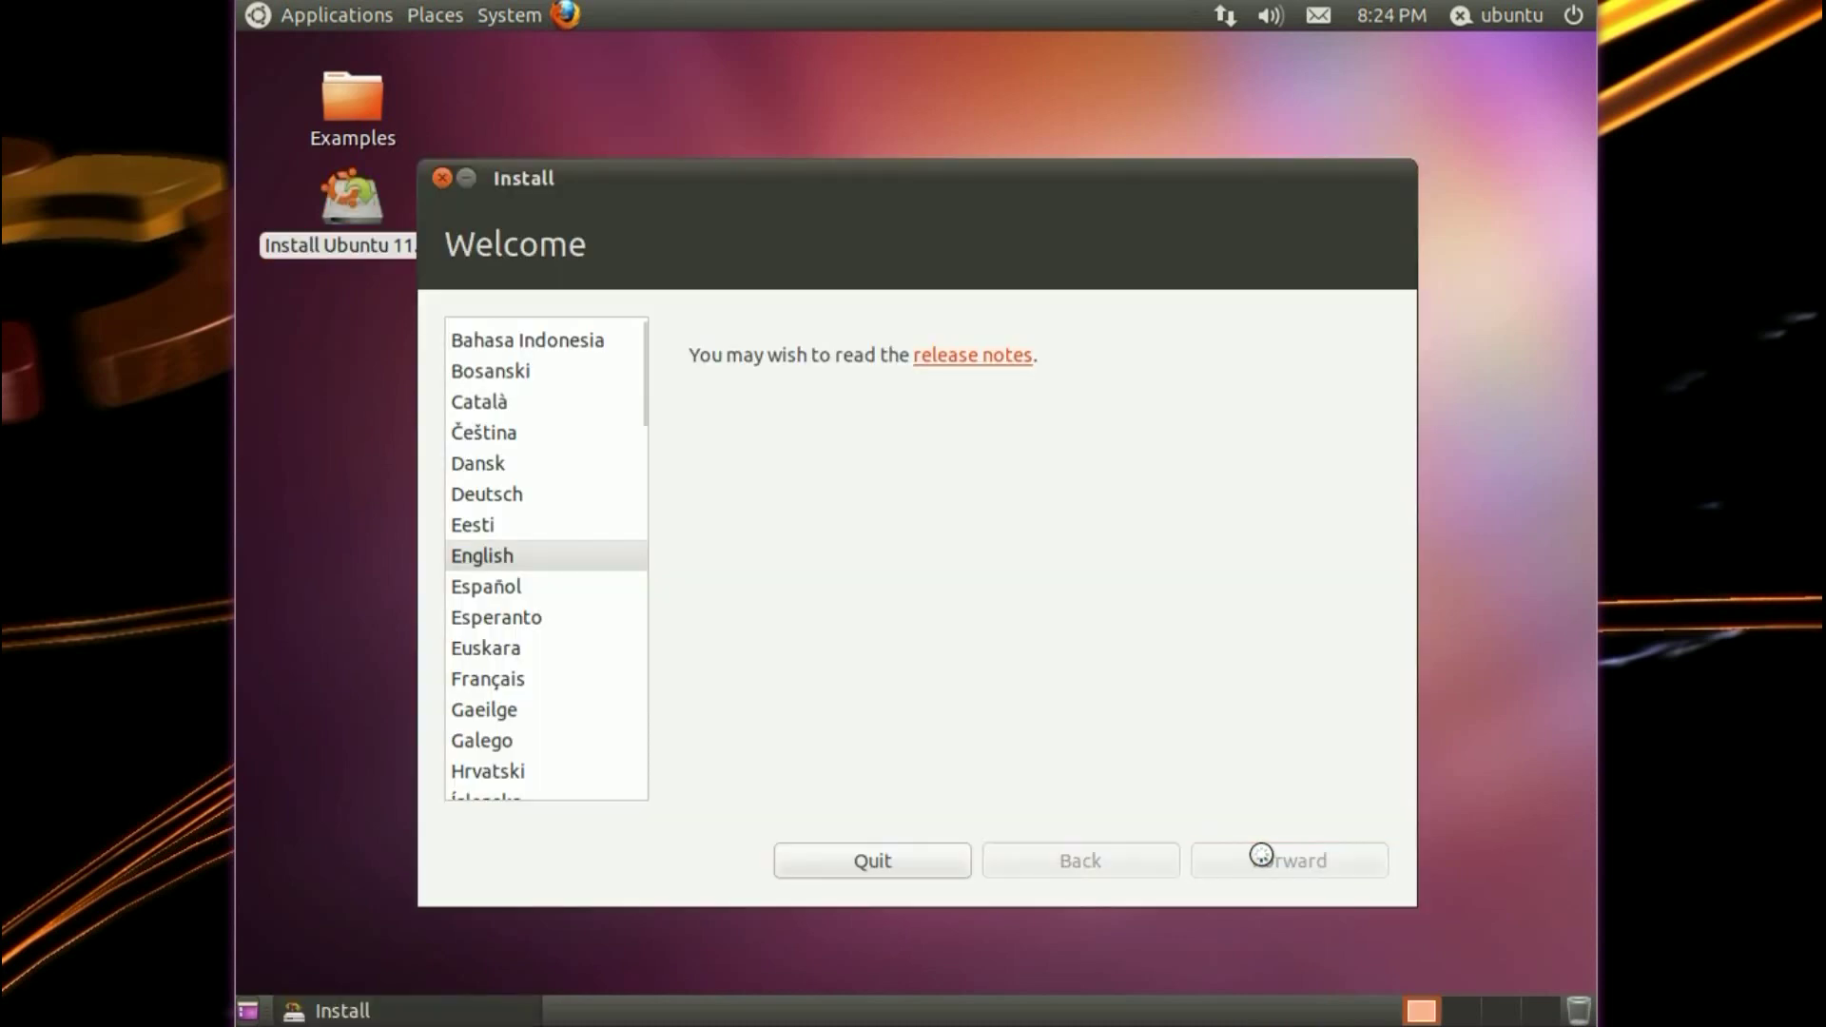
{"action": "left_click", "coordinate": [717, 719]}
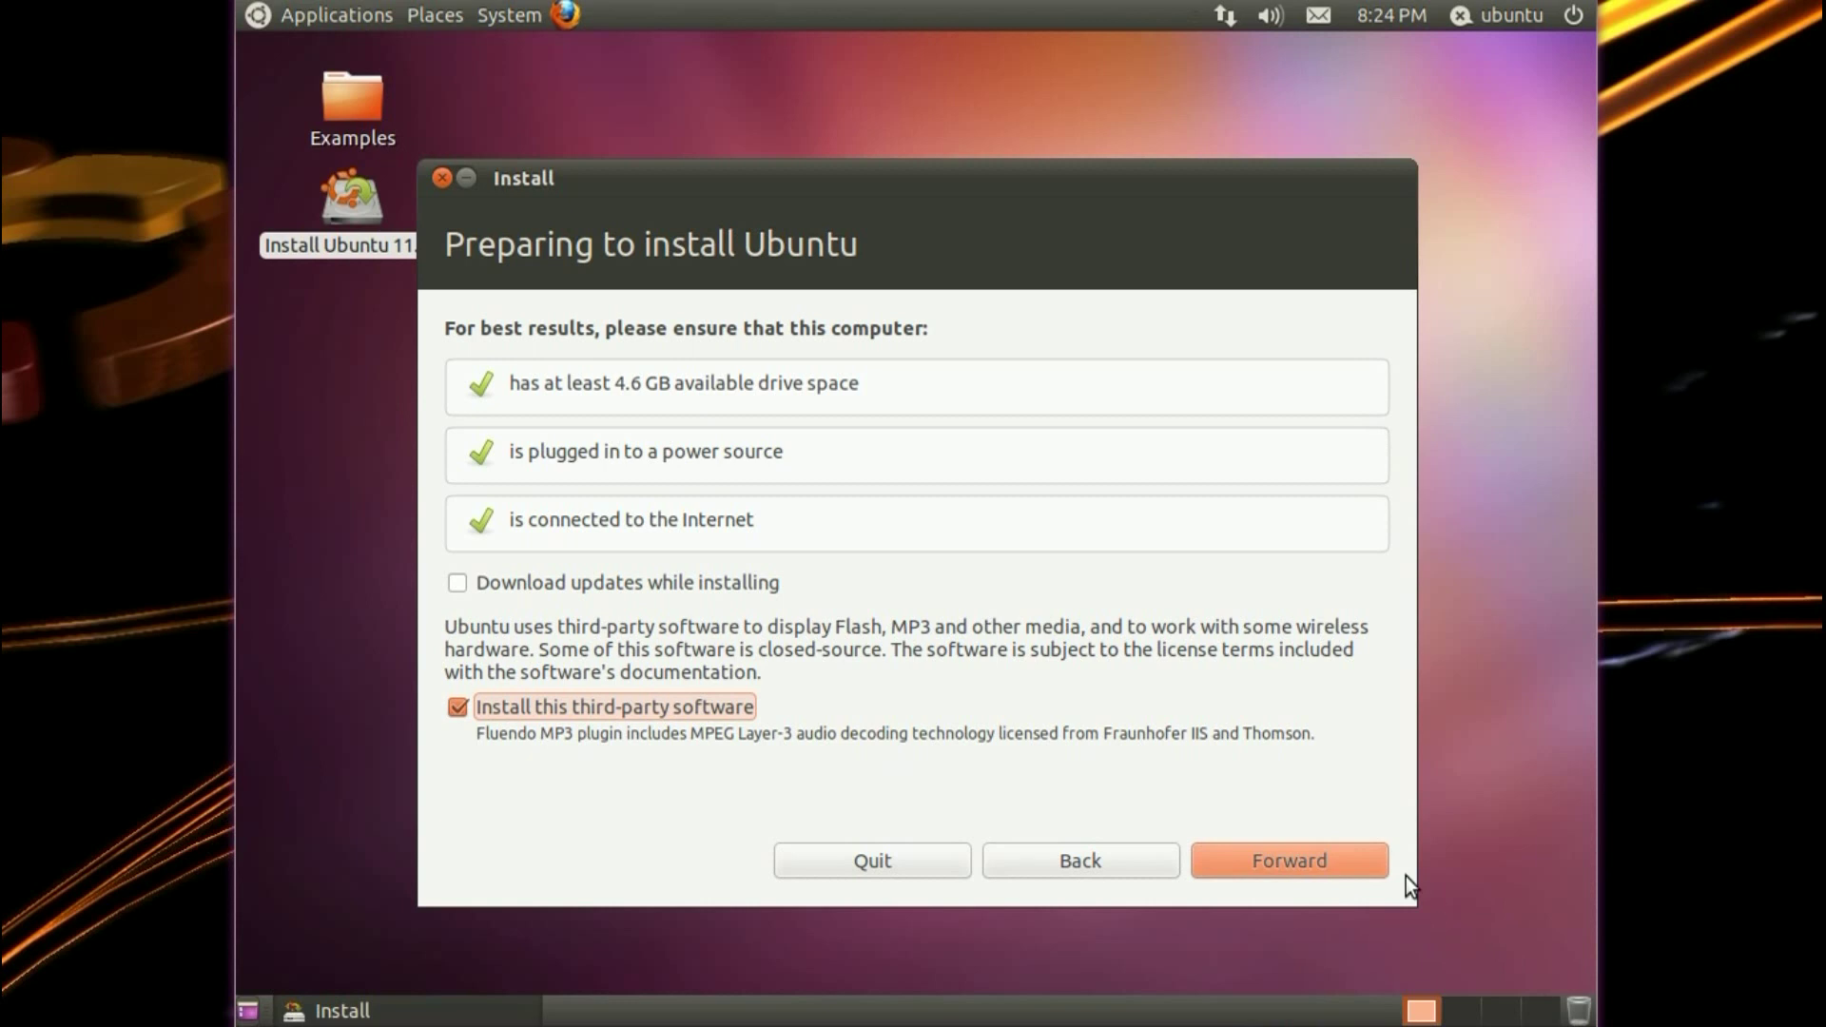
{"action": "left_click", "coordinate": [1292, 859]}
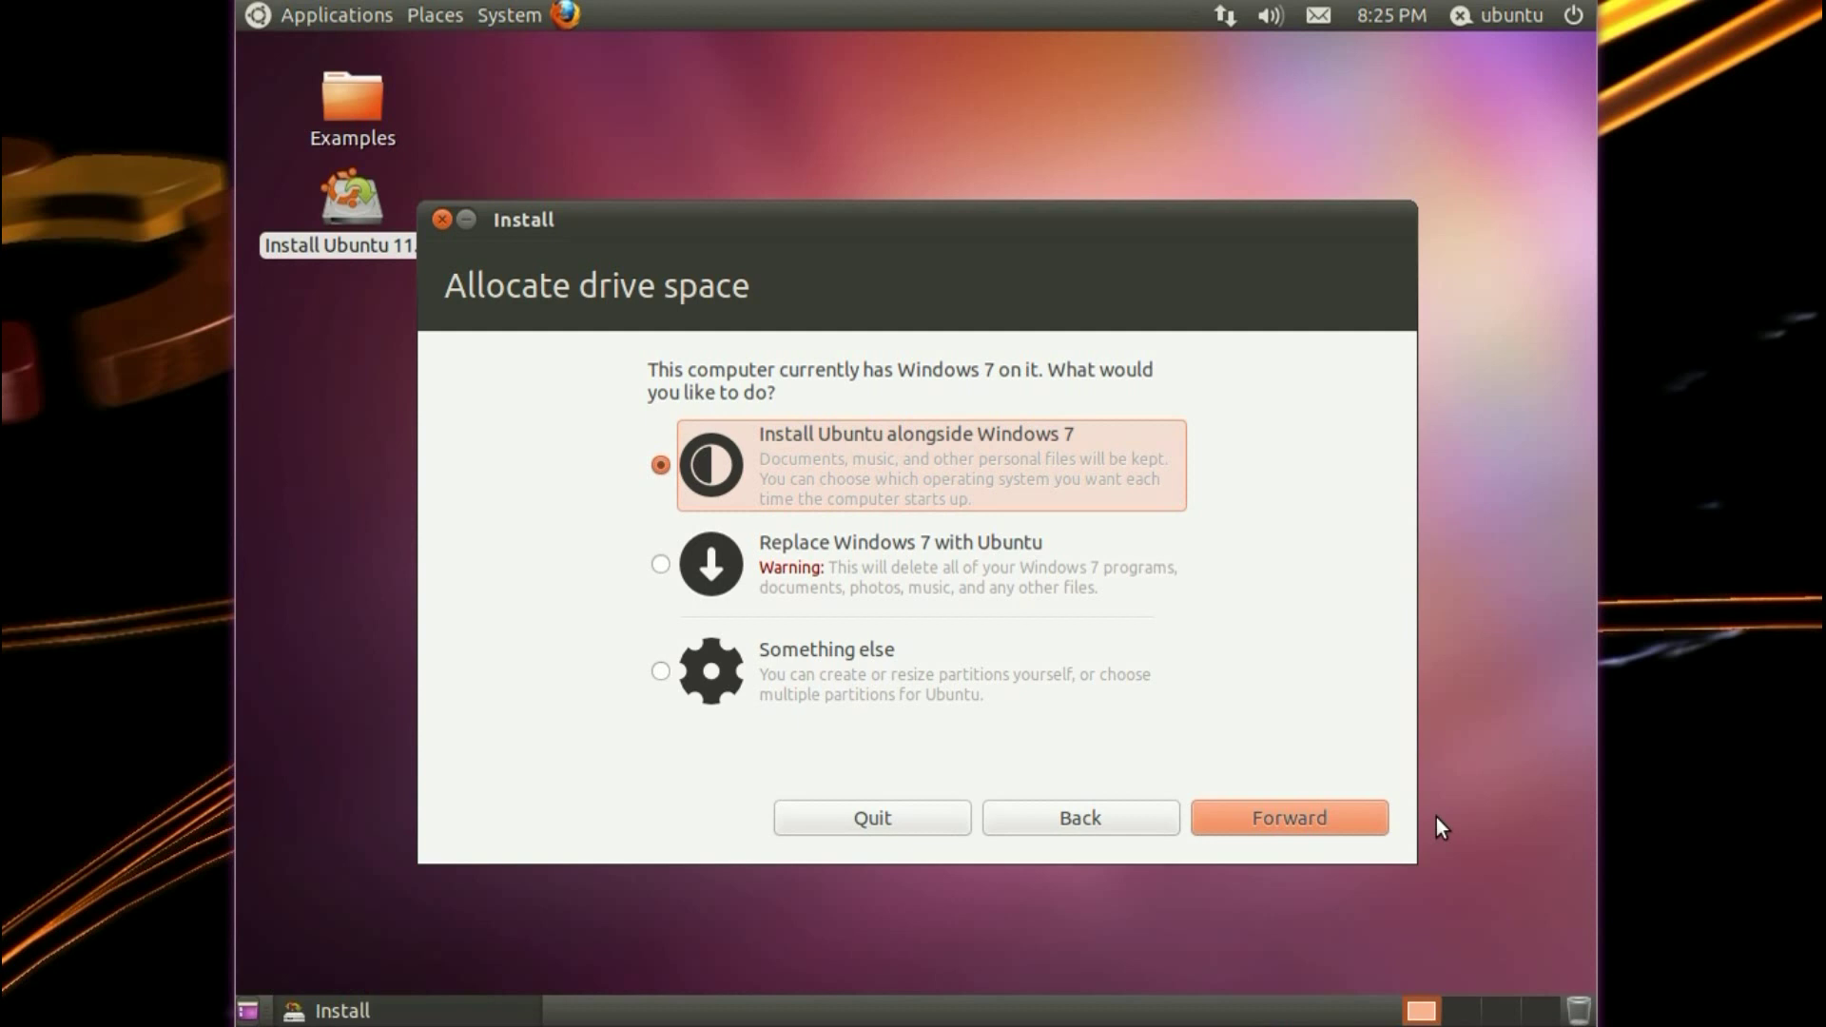
Step: Install Ubuntu alongside Windows 7, allocating 37.9 GB to Files and 26.4 GB to Ubuntu, and start the installation
{"action": "left_click", "coordinate": [1295, 807]}
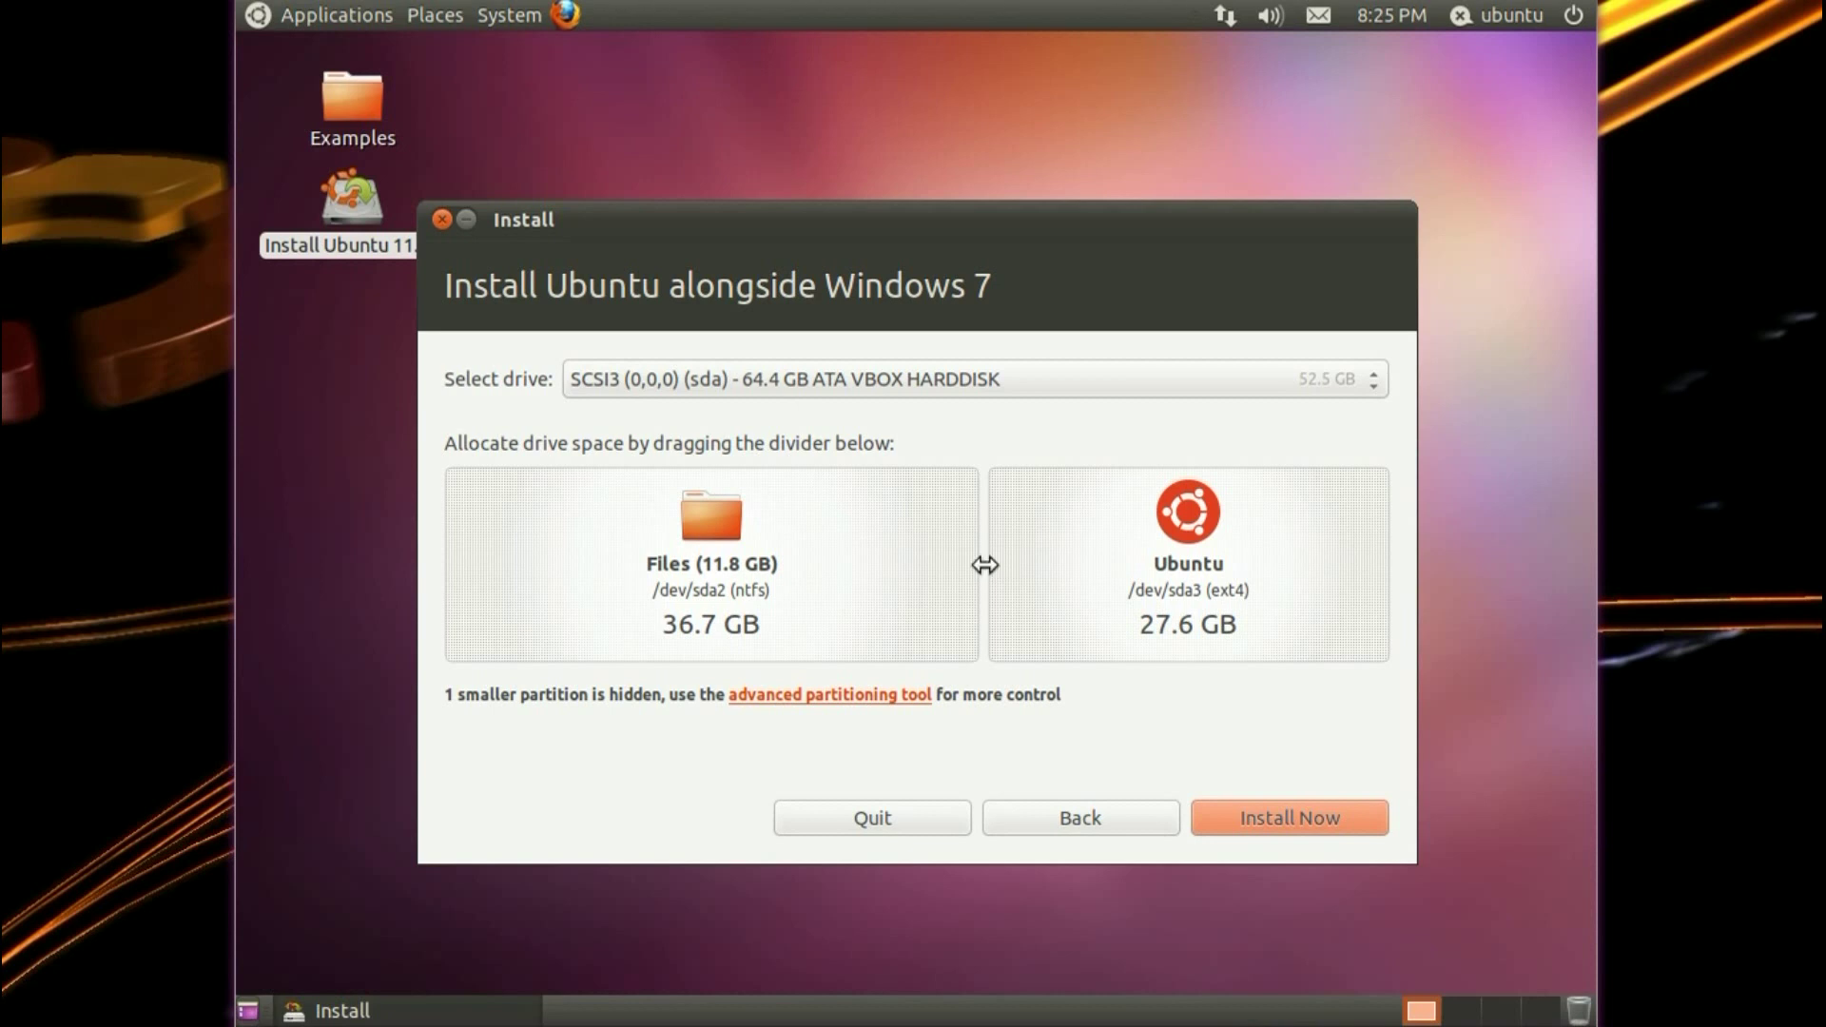
{"action": "mouse_move", "coordinate": [985, 565]}
{"action": "left_mouse_down"}
{"action": "mouse_move", "coordinate": [772, 564]}
{"action": "mouse_move", "coordinate": [1100, 566]}
{"action": "mouse_move", "coordinate": [1000, 576]}
{"action": "left_mouse_up"}
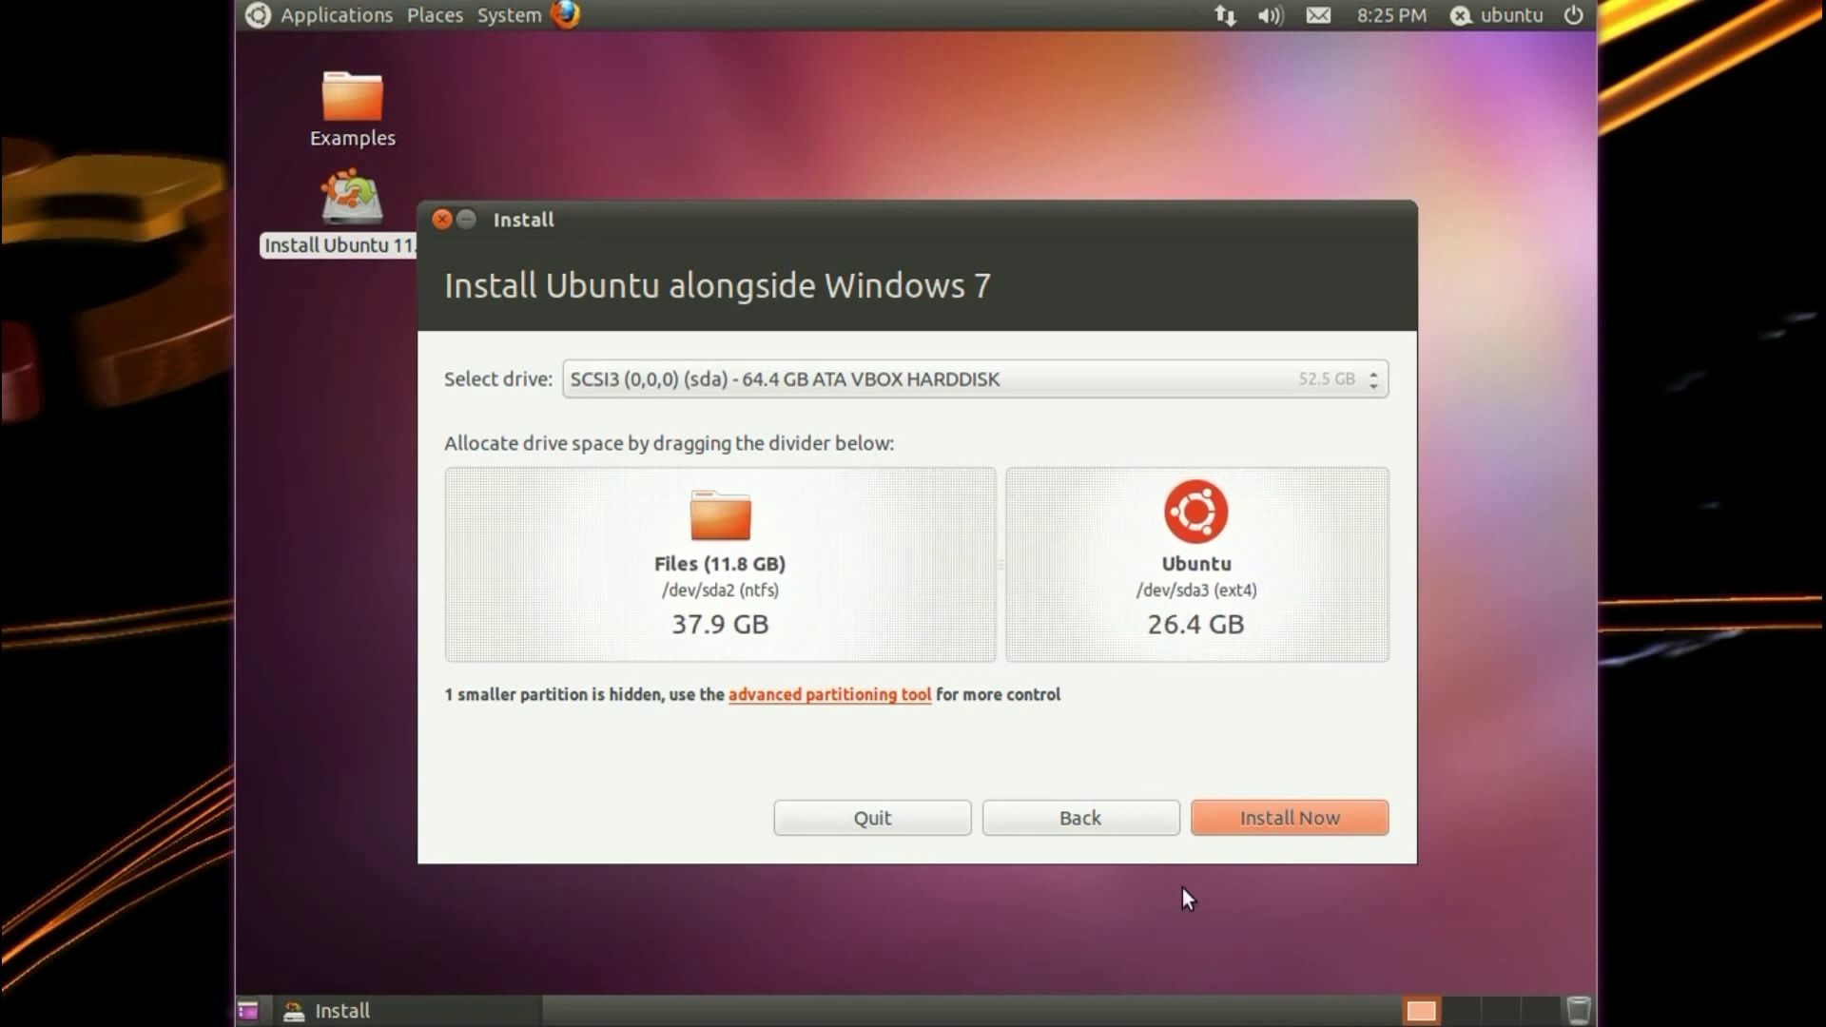
{"action": "left_click", "coordinate": [1326, 820]}
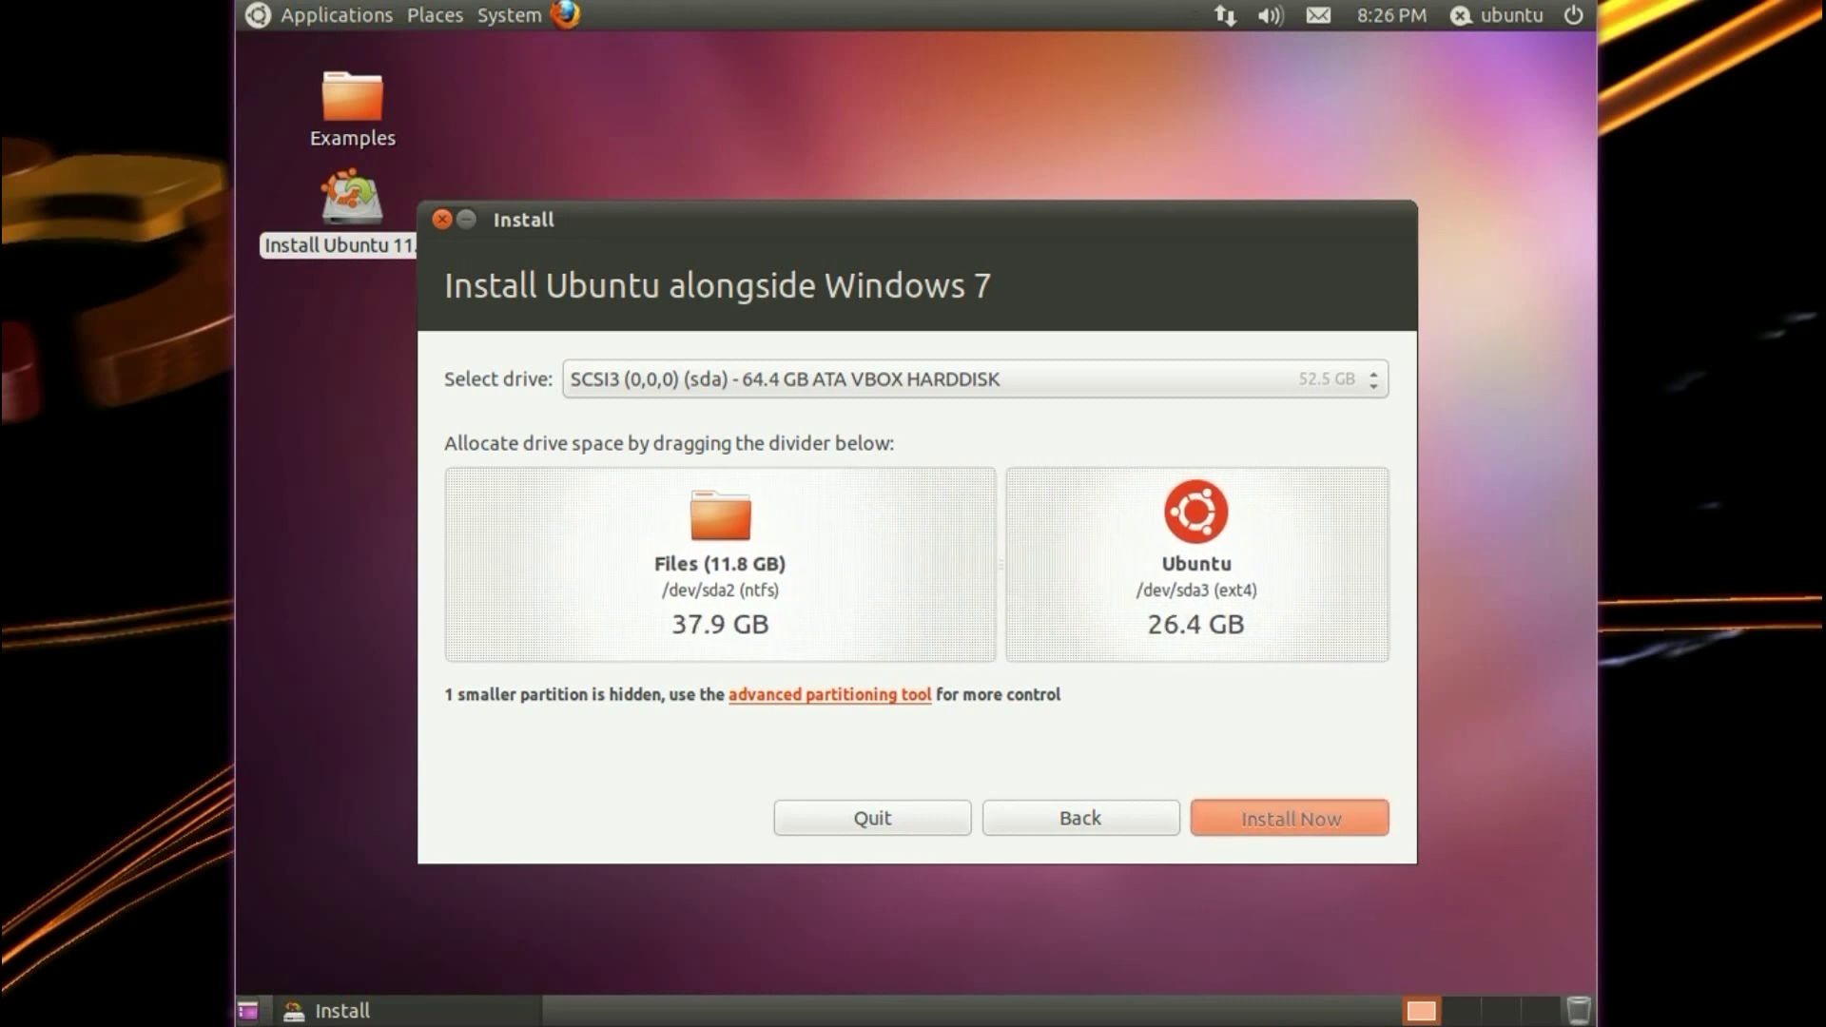
{"action": "left_click", "coordinate": [1325, 817]}
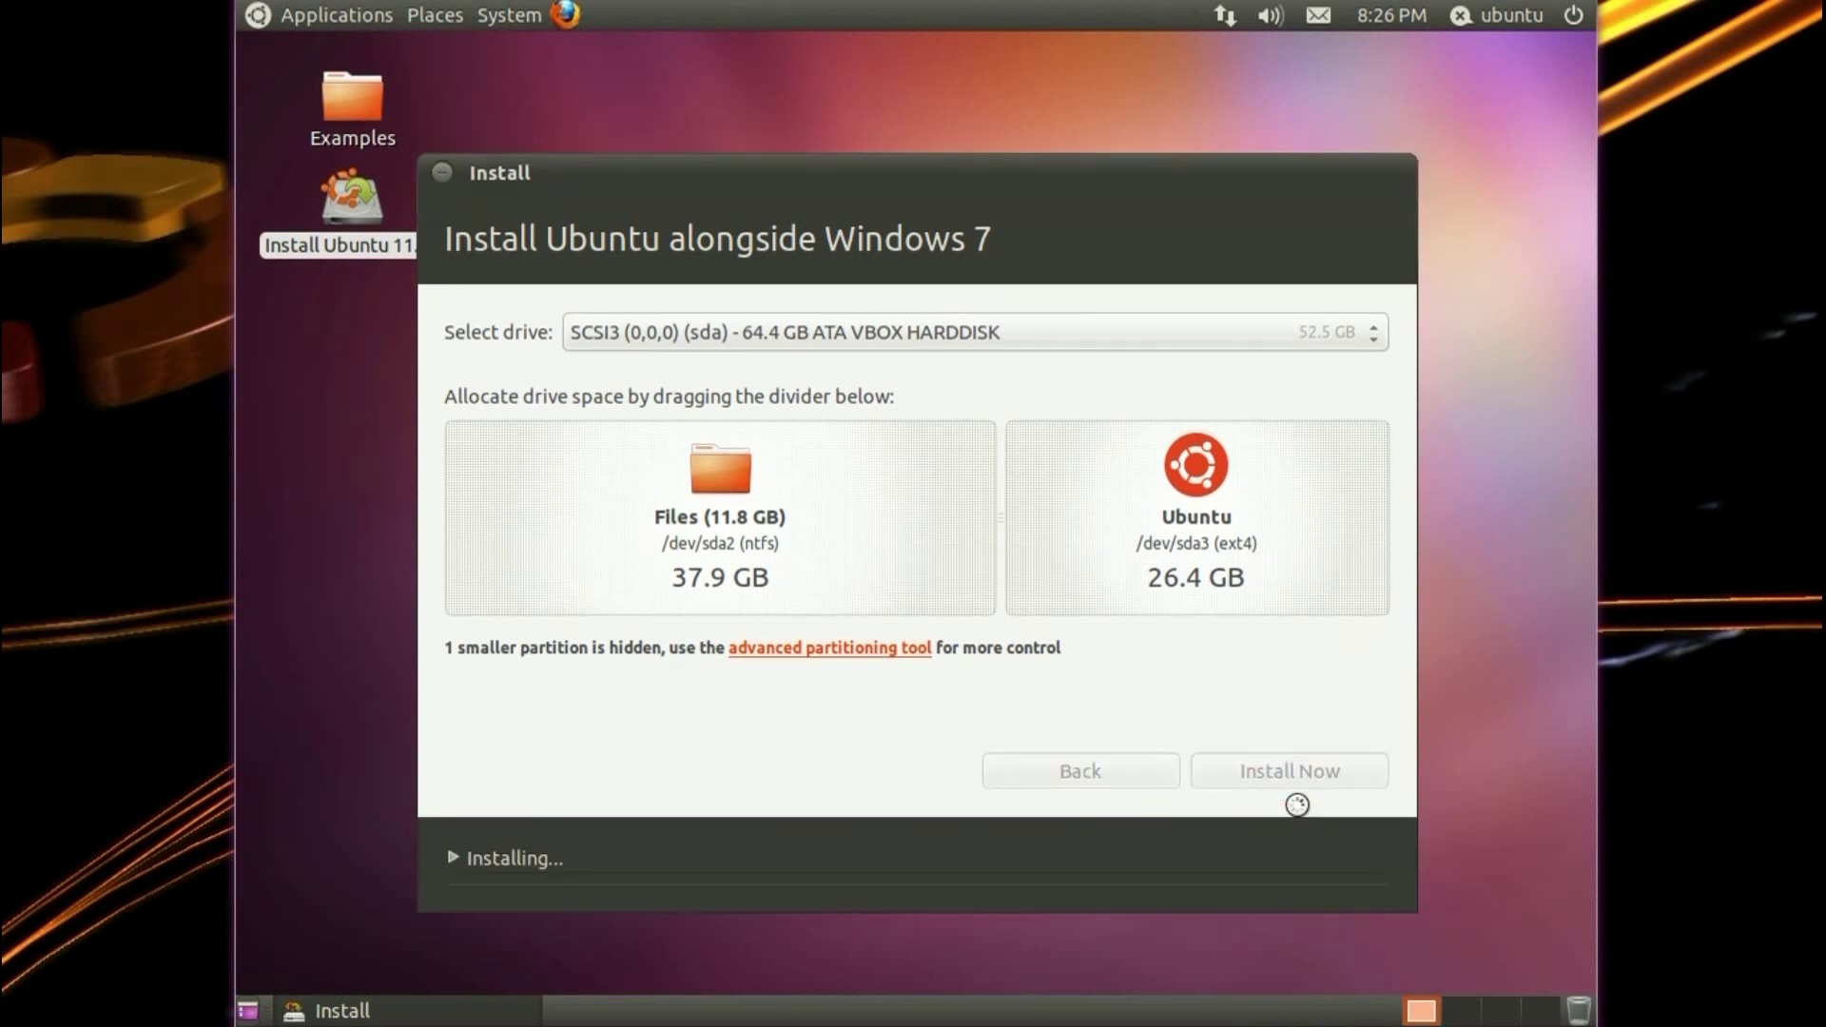
{"action": "left_click", "coordinate": [1143, 657]}
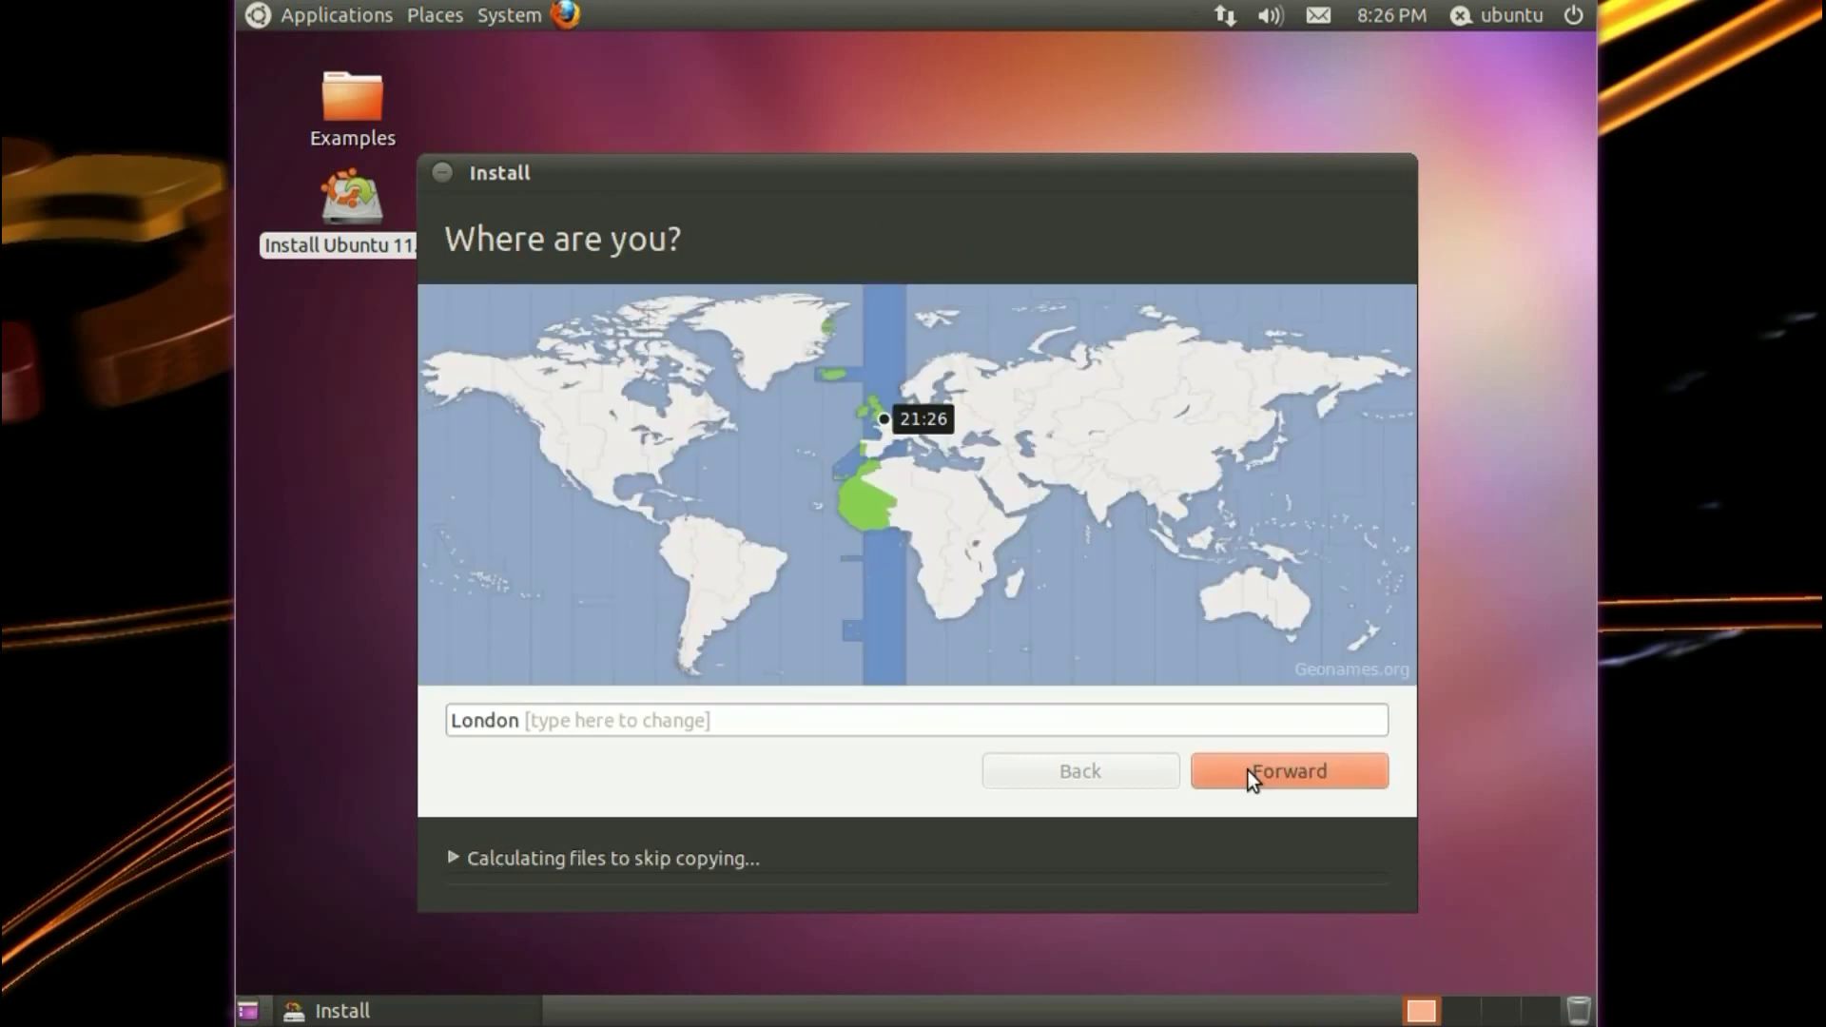
Step: Accept London as the location and choose a United Kingdom keyboard layout
{"action": "left_click", "coordinate": [1248, 771]}
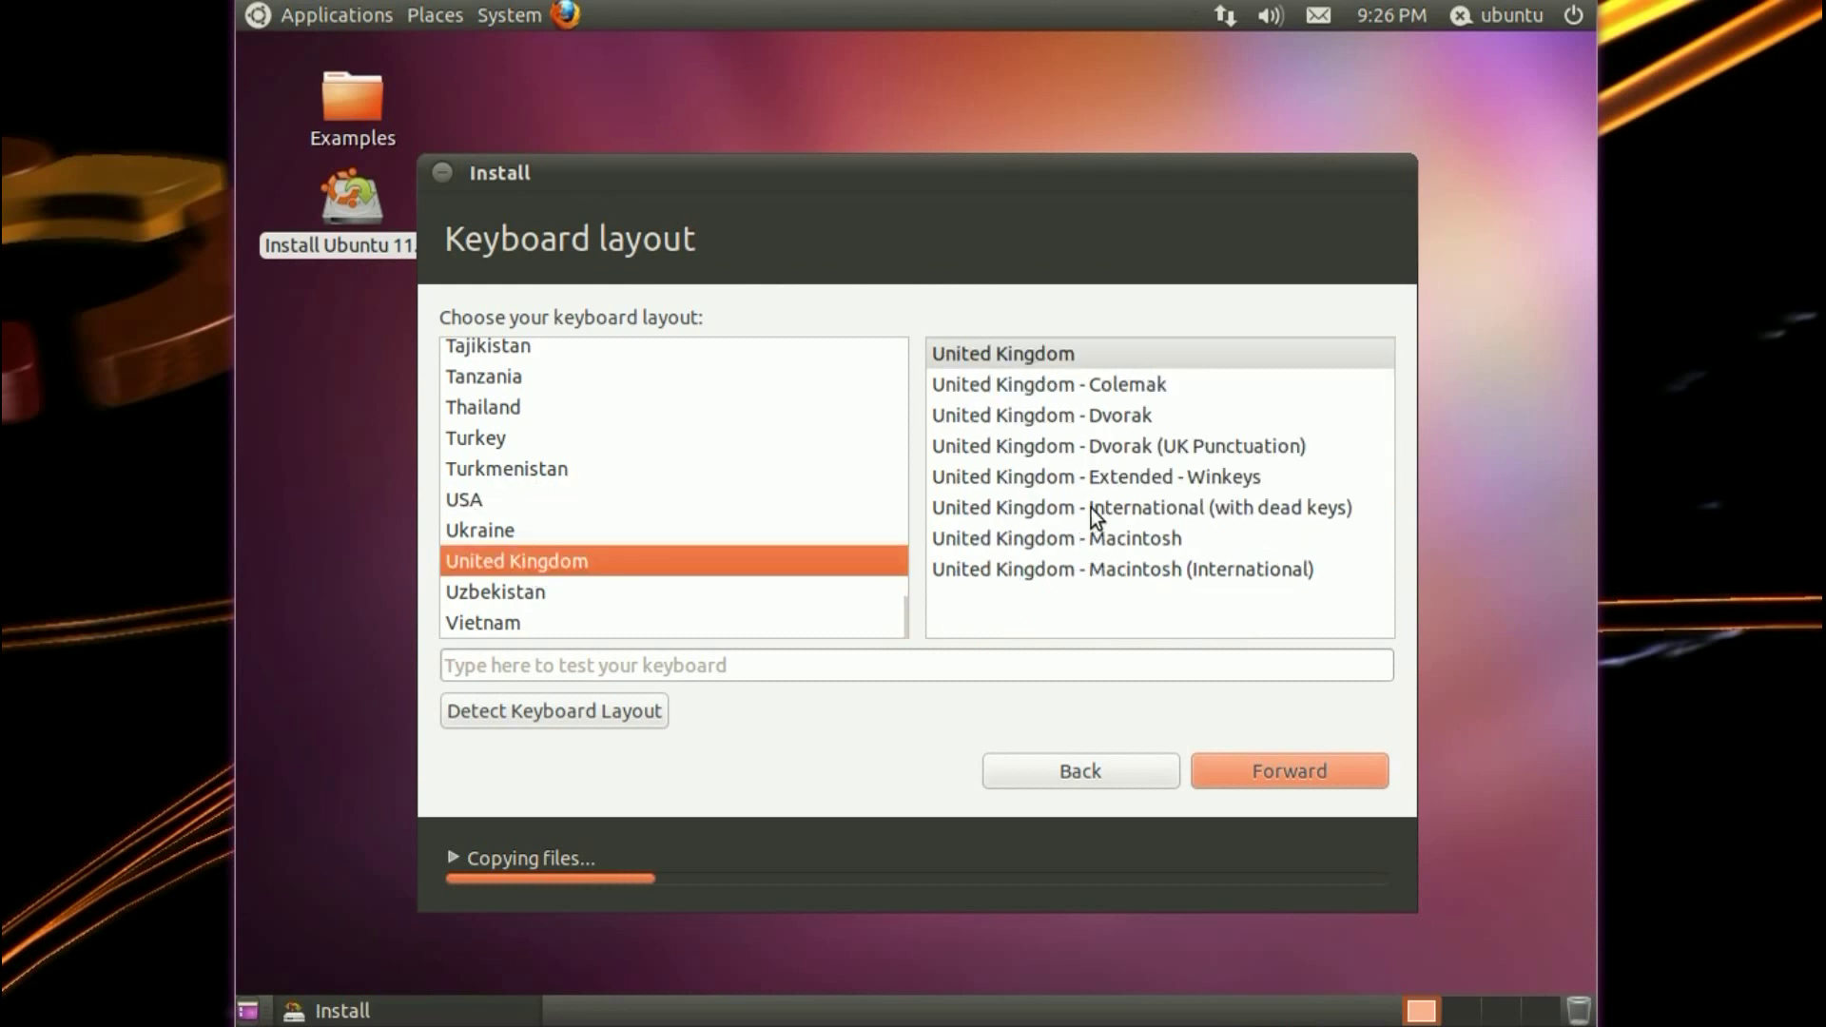
{"action": "left_click", "coordinate": [1098, 482]}
{"action": "left_click", "coordinate": [1344, 767]}
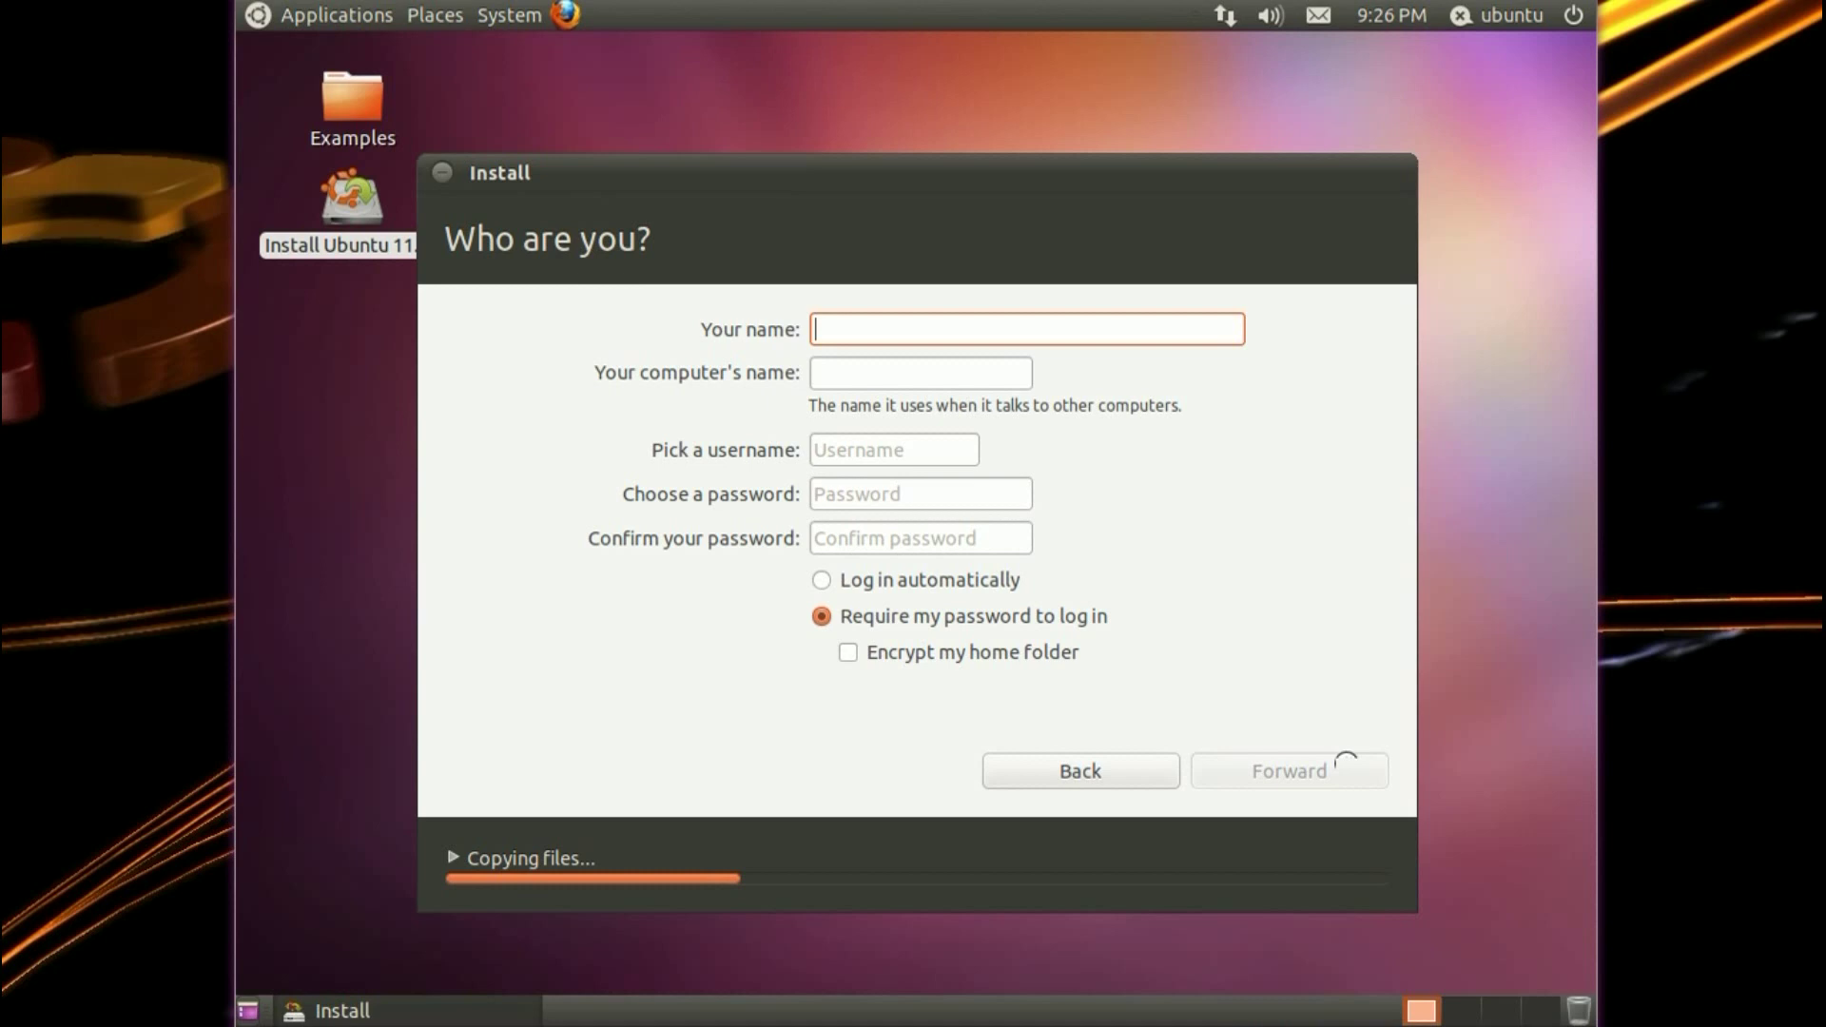
Step: Enter the user's name and the confirmed account password, keep the suggested computer name and username, enable automatic login, and submit the details
{"action": "type", "text": "Quids"}
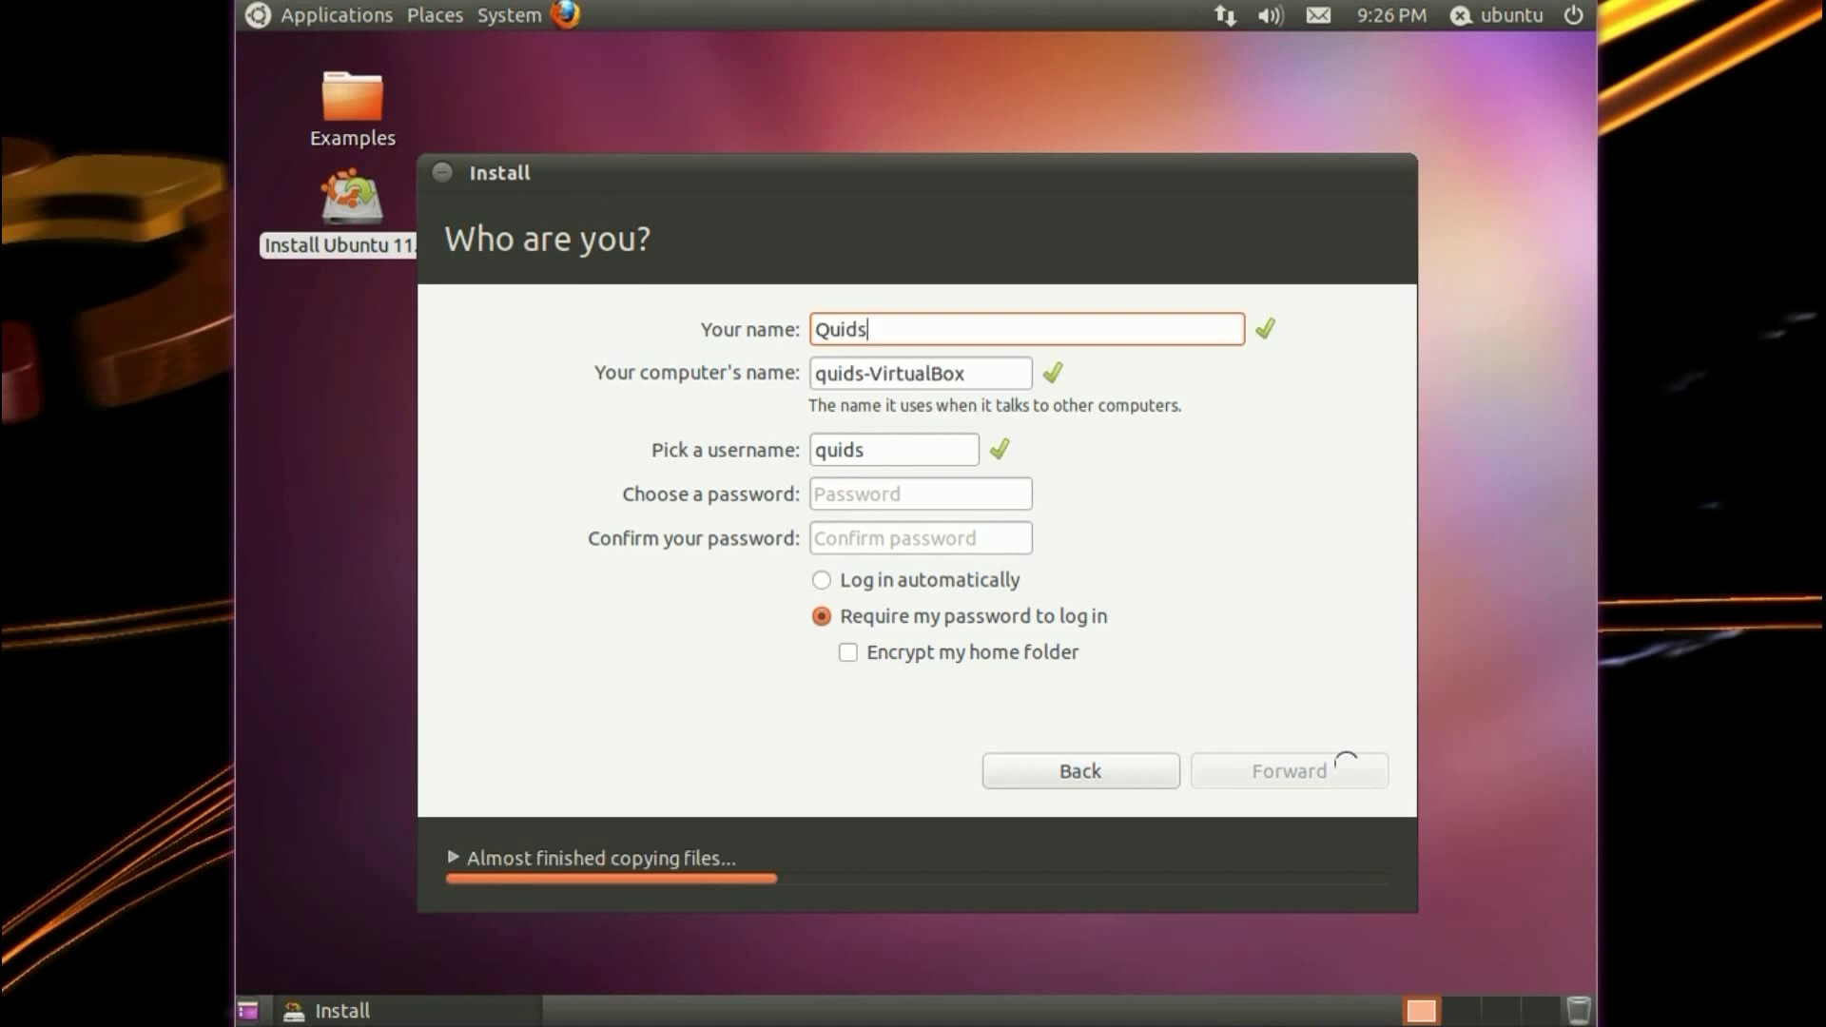
{"action": "key", "text": "Tab"}
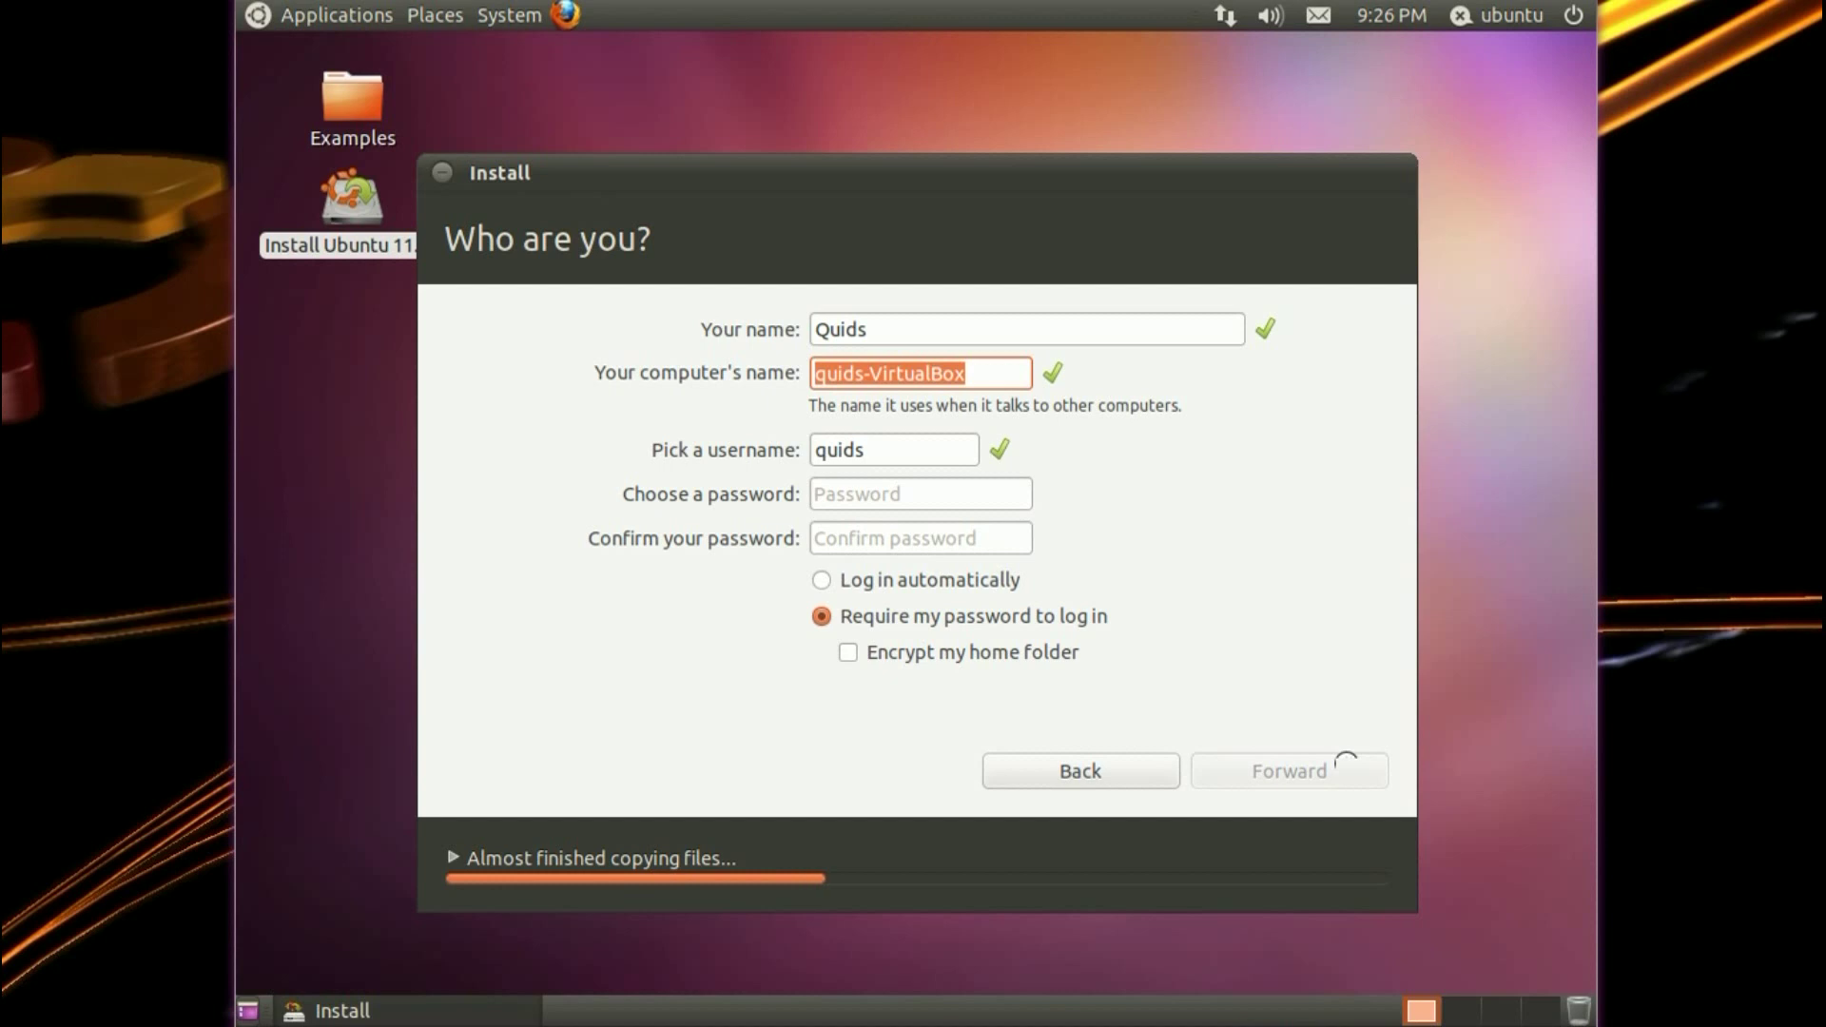
{"action": "key", "text": "Tab"}
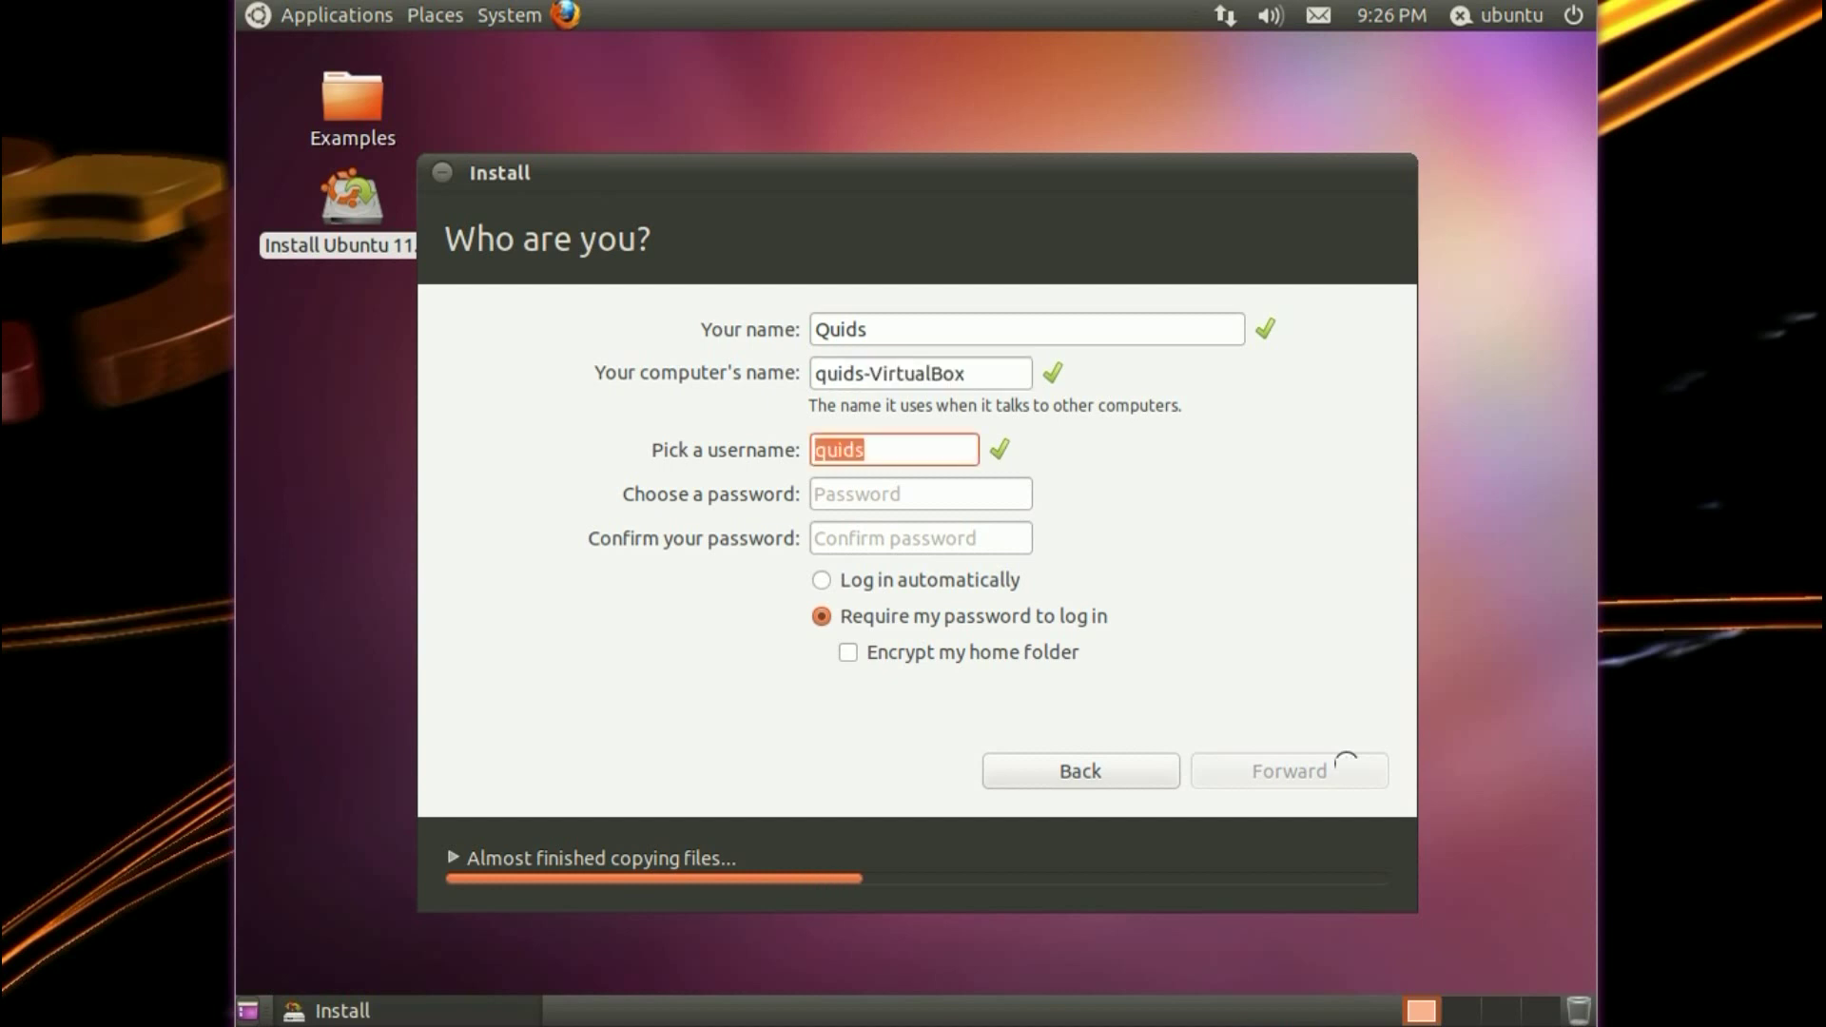
{"action": "key", "text": "Tab"}
{"action": "type", "text": "*******"}
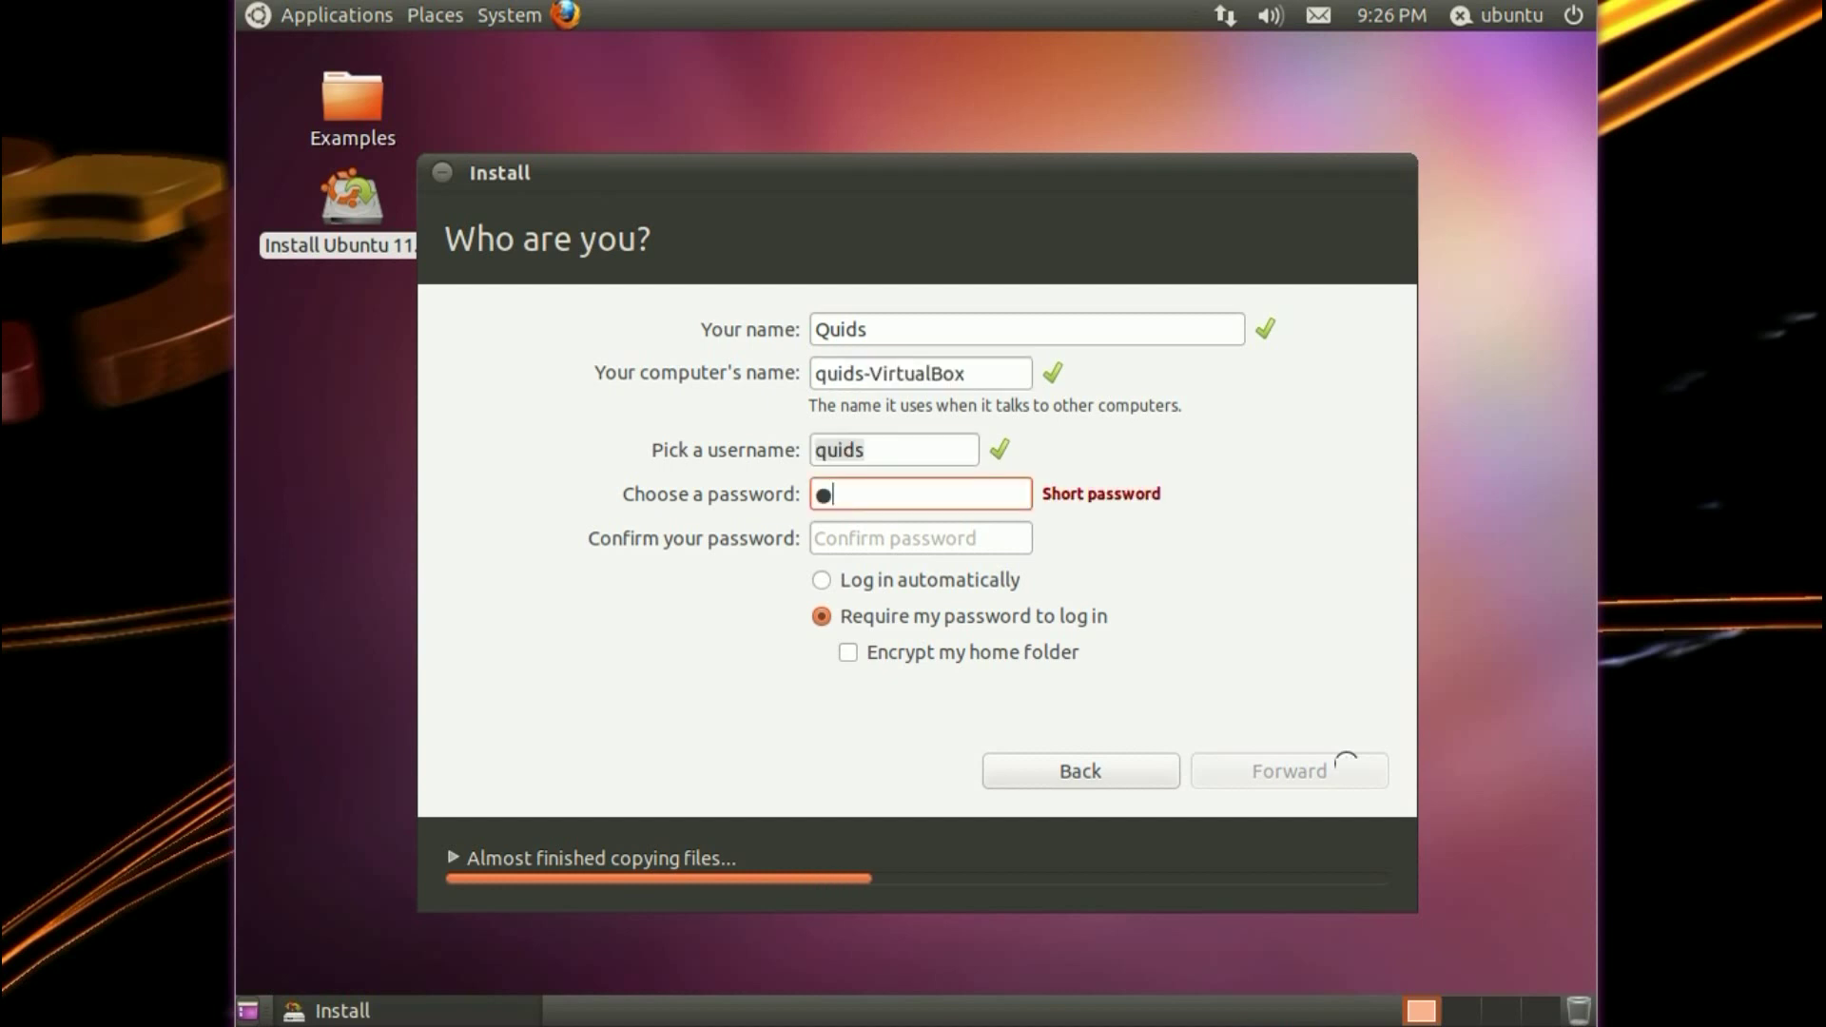
{"action": "type", "text": "**"}
{"action": "key", "text": "Tab"}
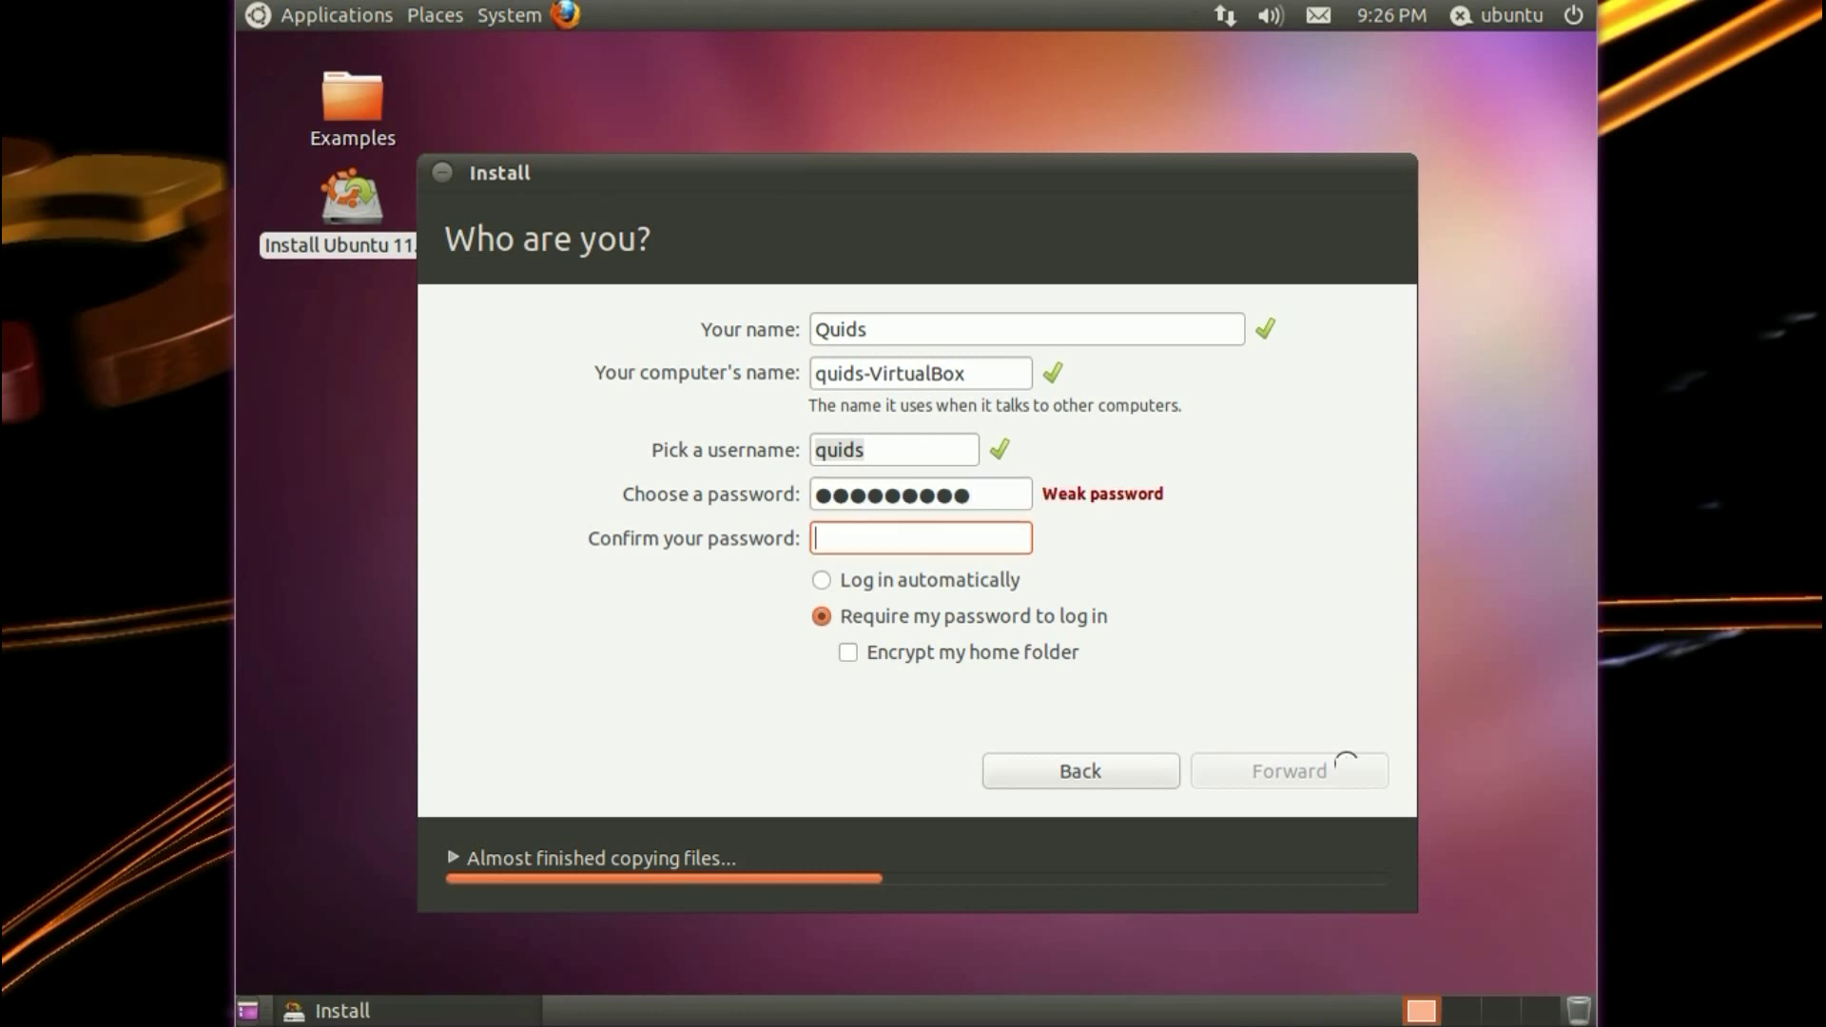
{"action": "type", "text": "*********"}
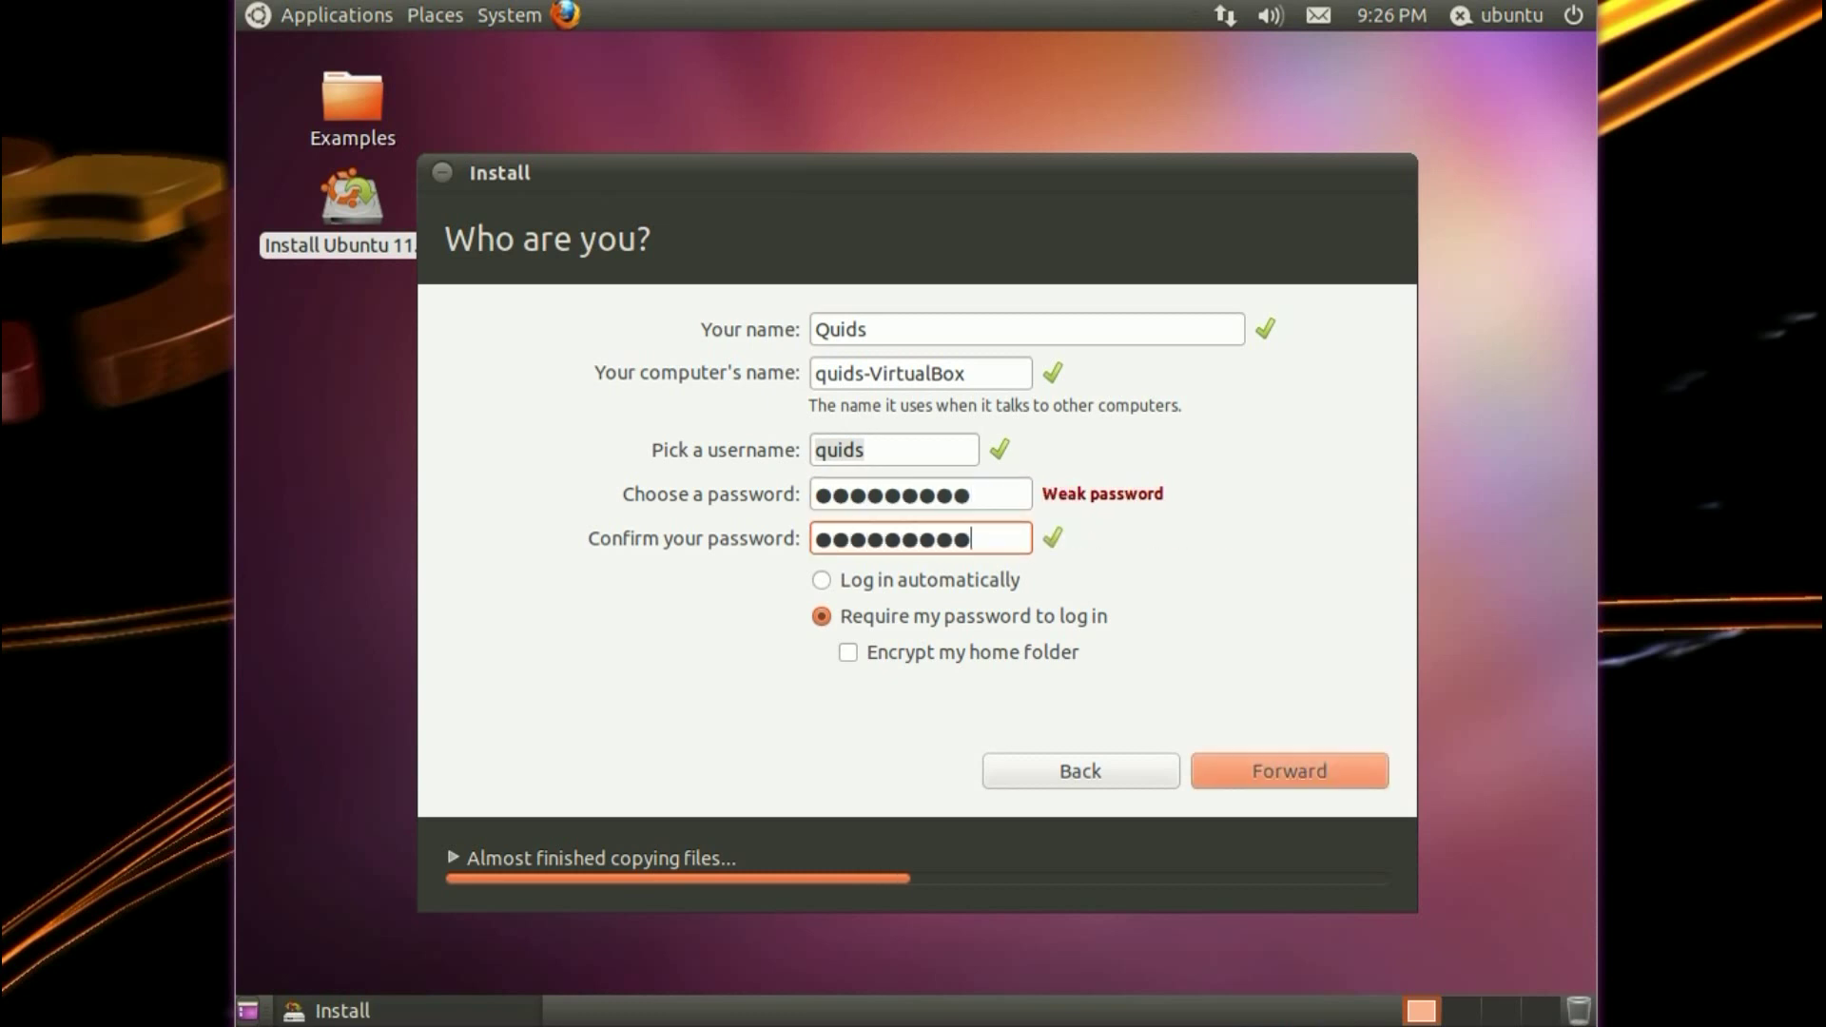
{"action": "left_click", "coordinate": [997, 579]}
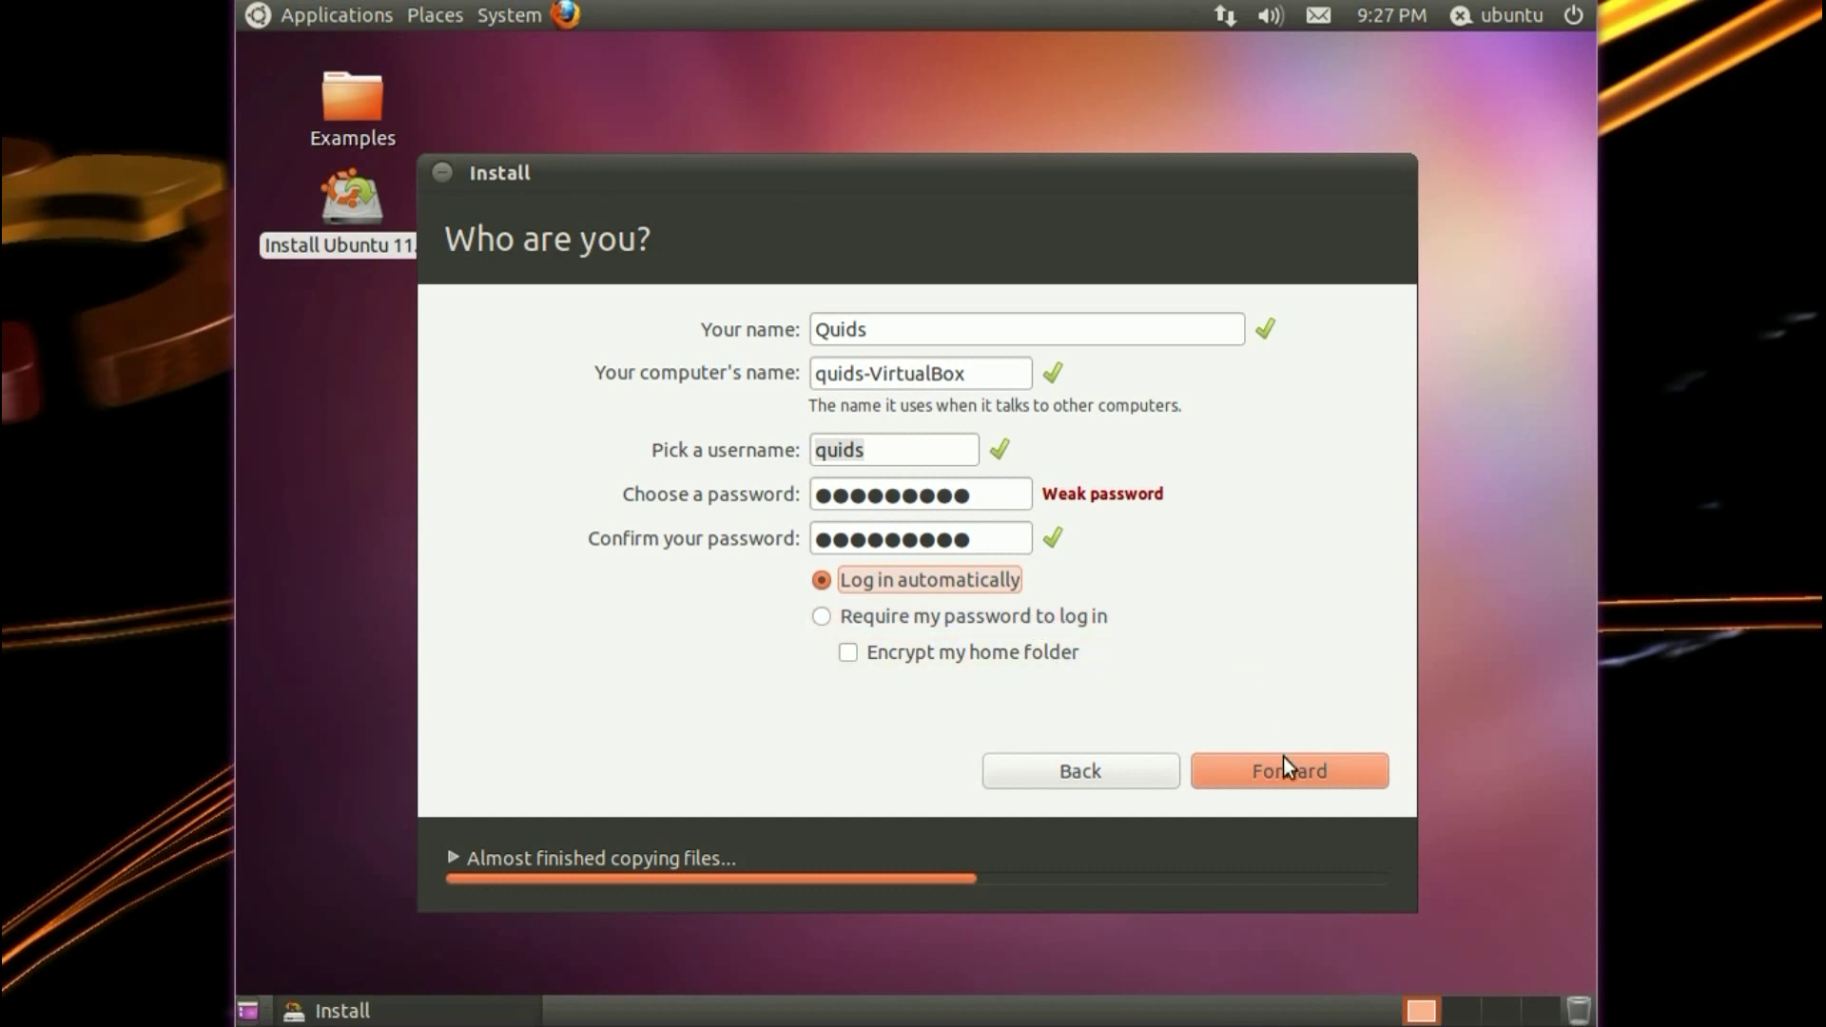
{"action": "left_click", "coordinate": [1297, 782]}
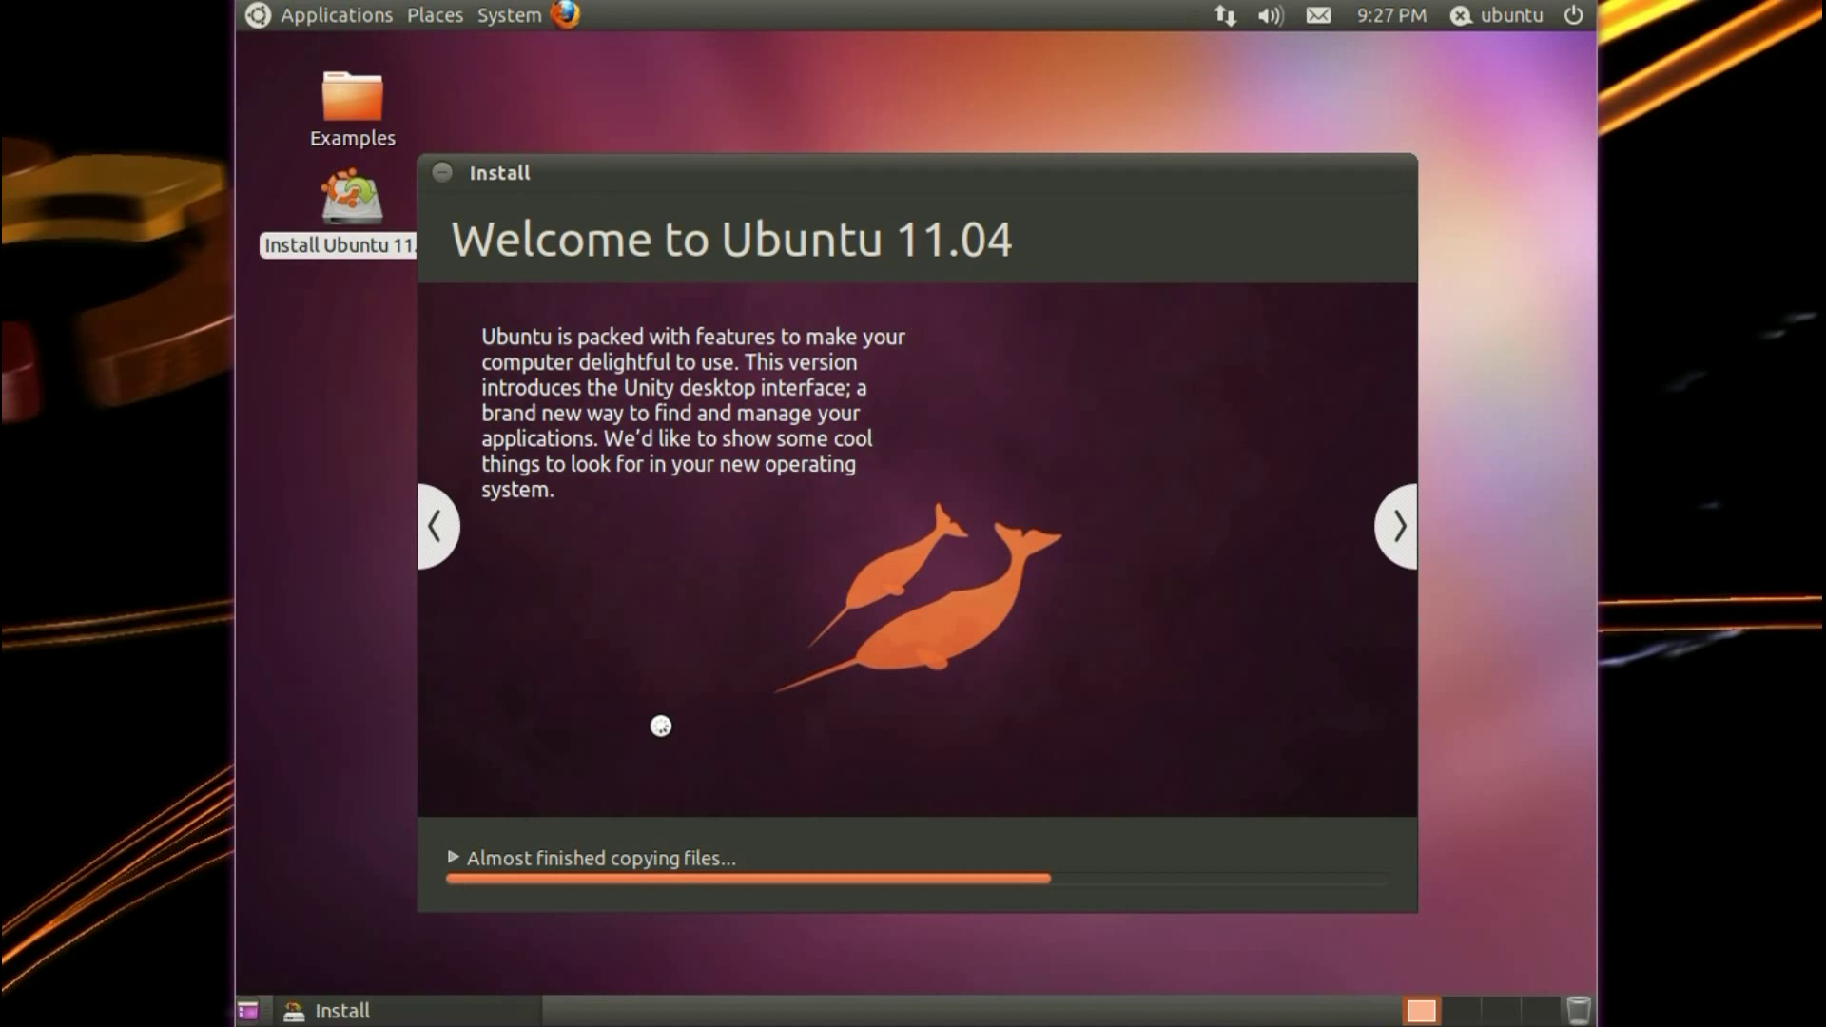
Step: Look through the installer's slideshow of Ubuntu features while the installation runs
{"action": "left_click", "coordinate": [1398, 527]}
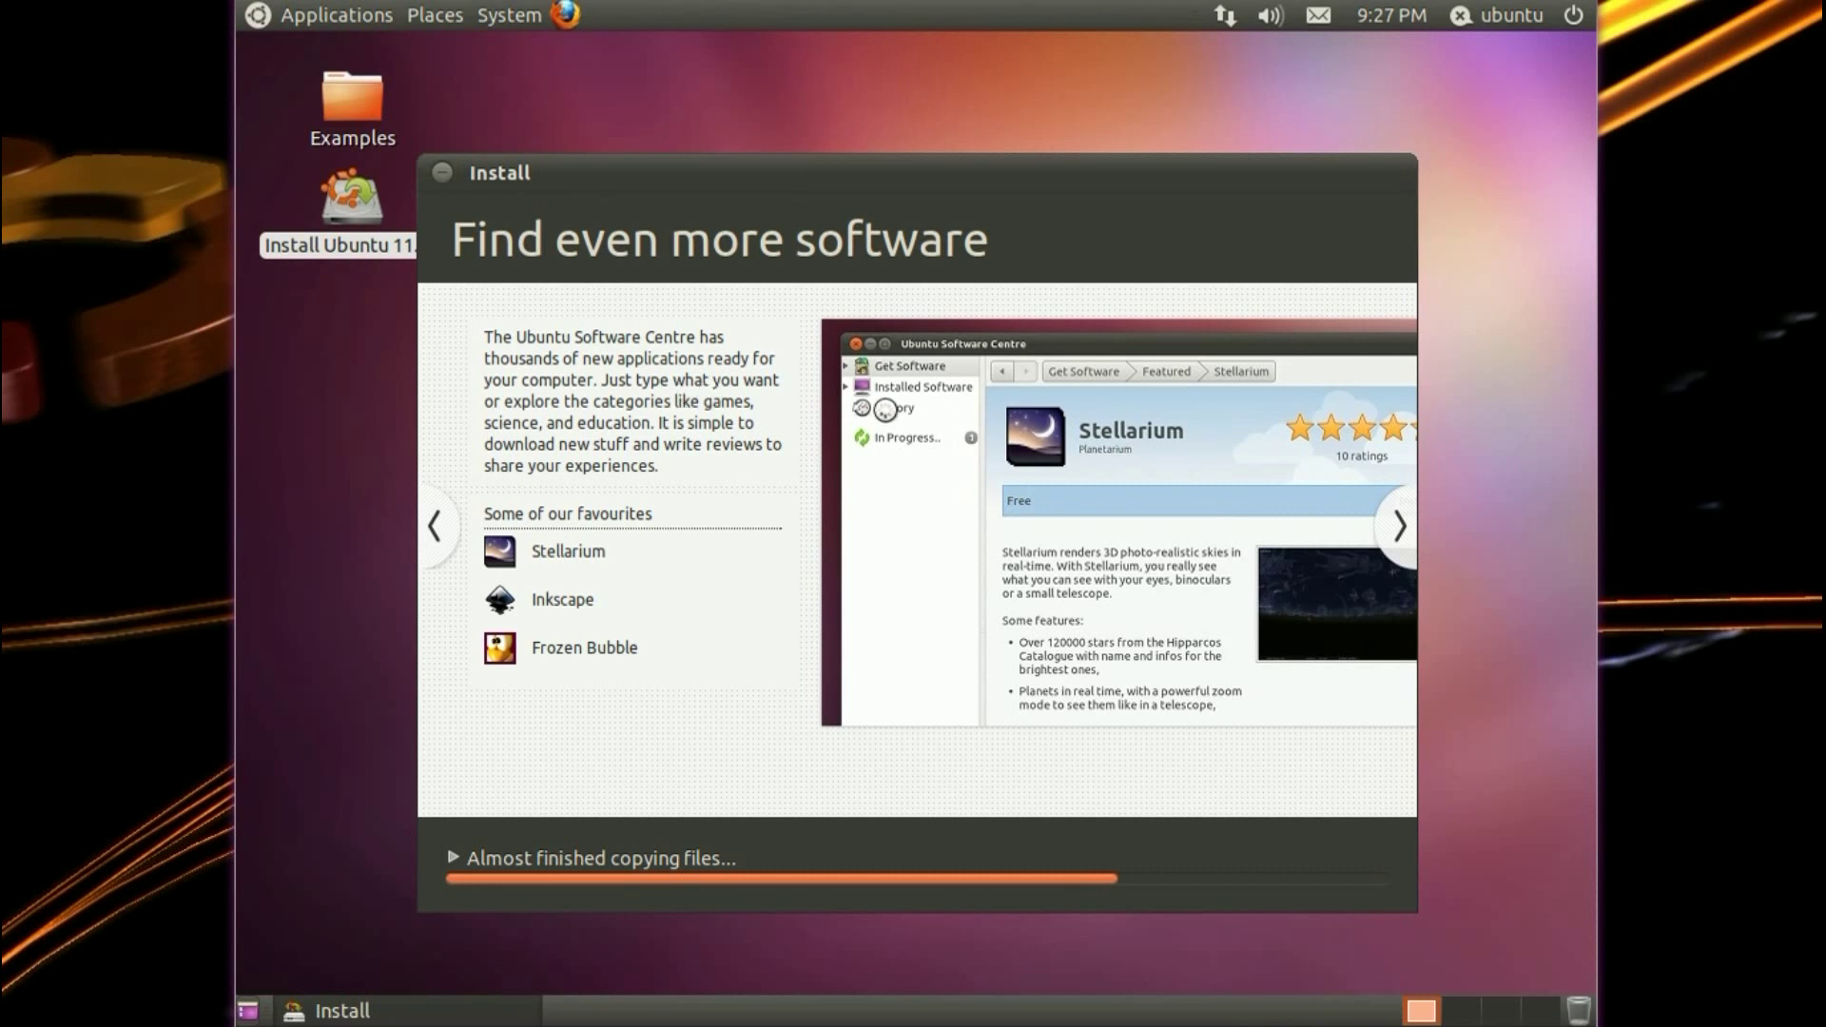
{"action": "left_click", "coordinate": [1398, 528]}
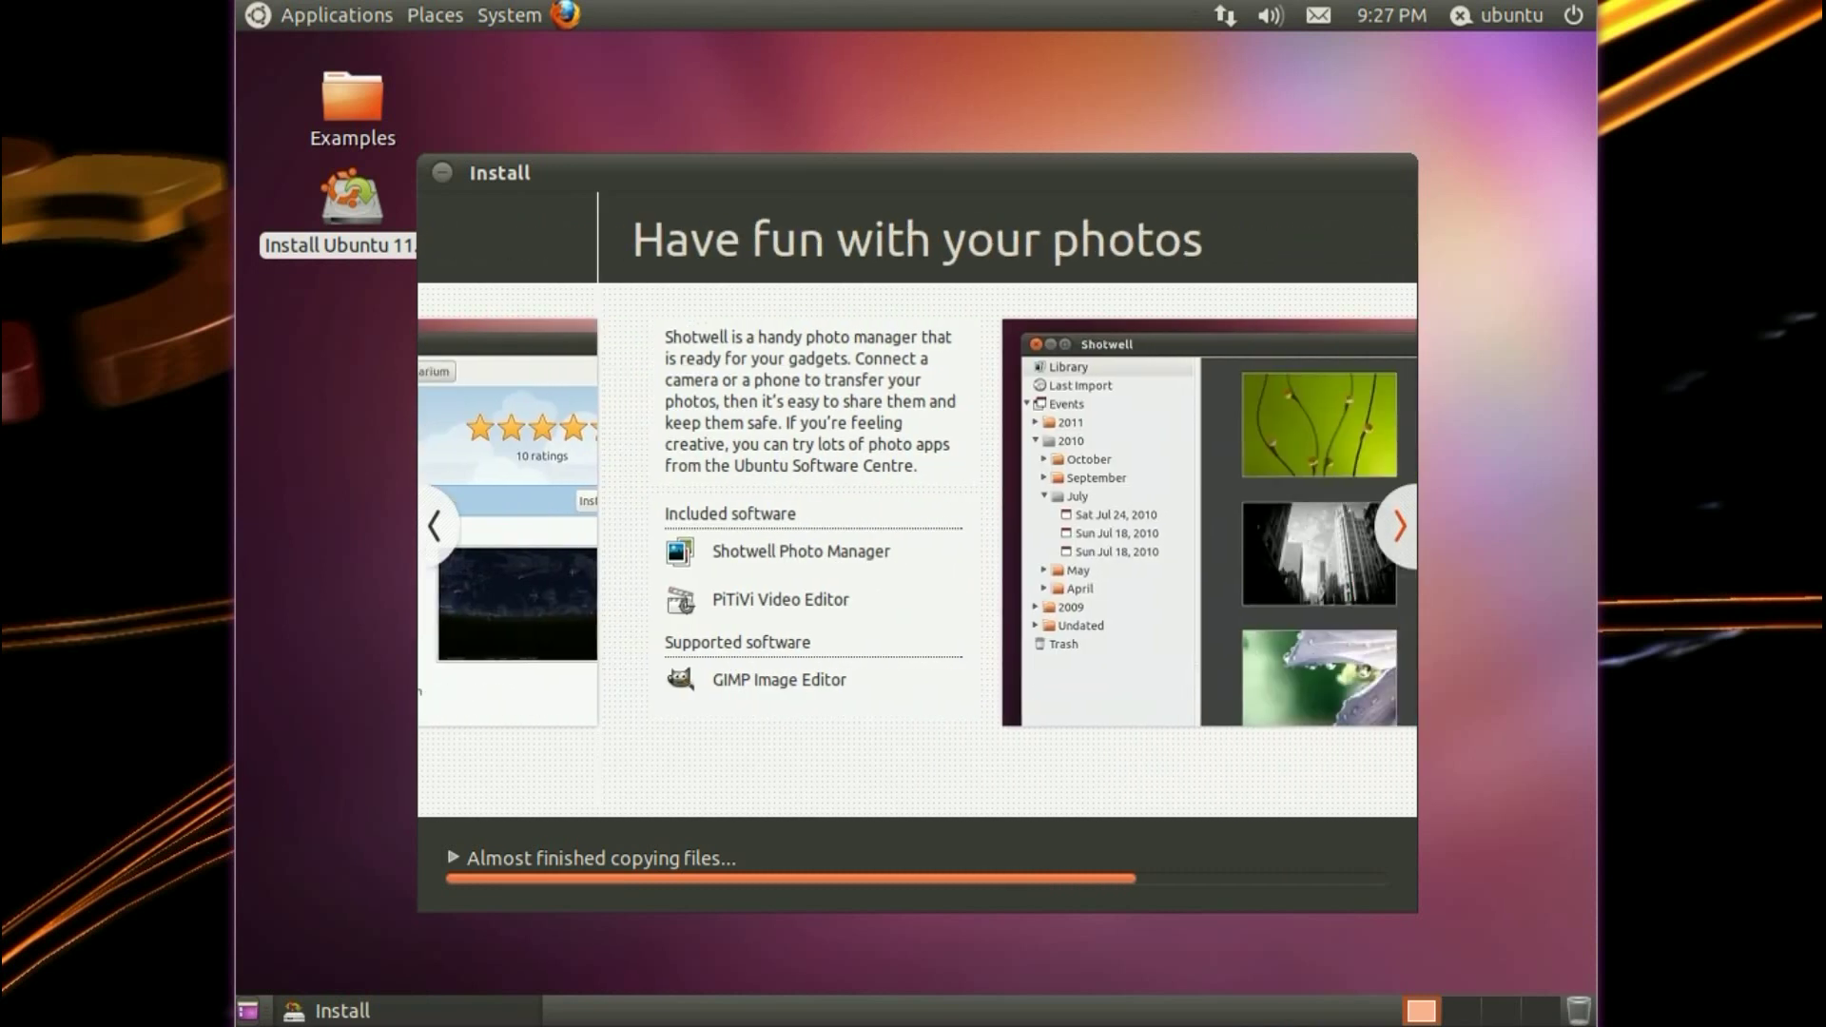
{"action": "left_click", "coordinate": [1398, 526]}
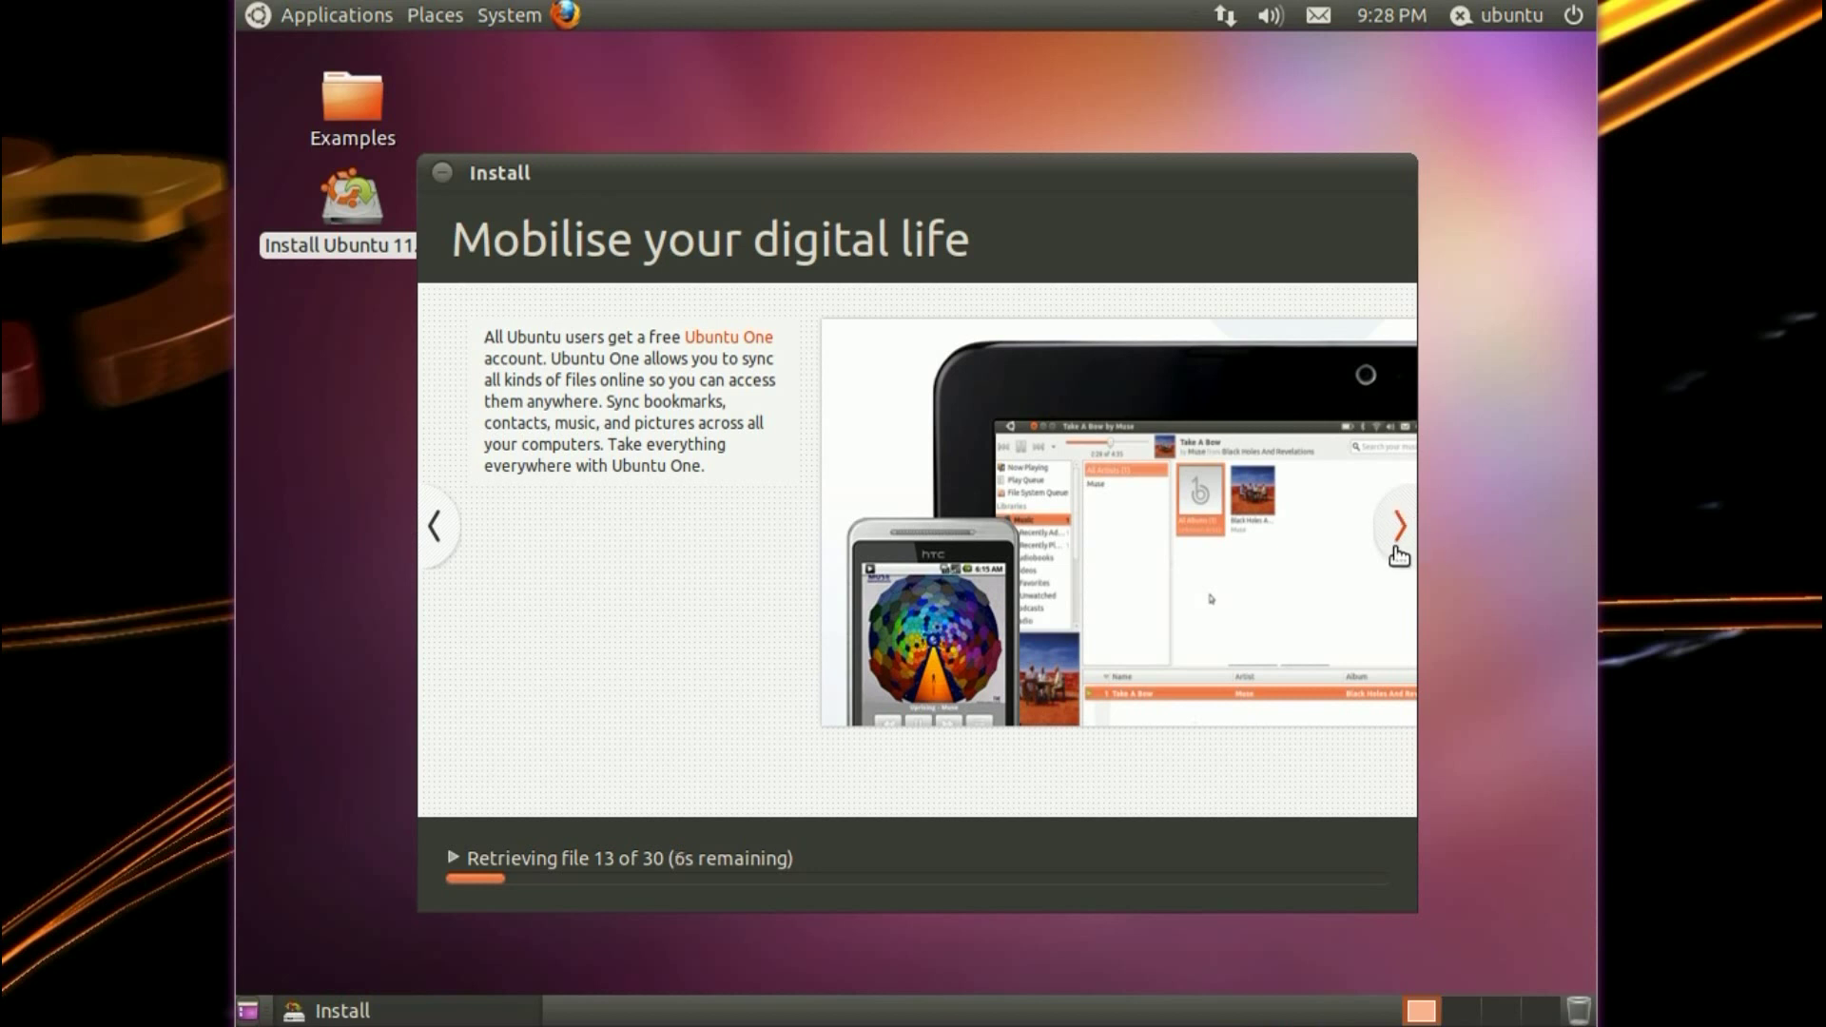
{"action": "left_click", "coordinate": [1402, 533]}
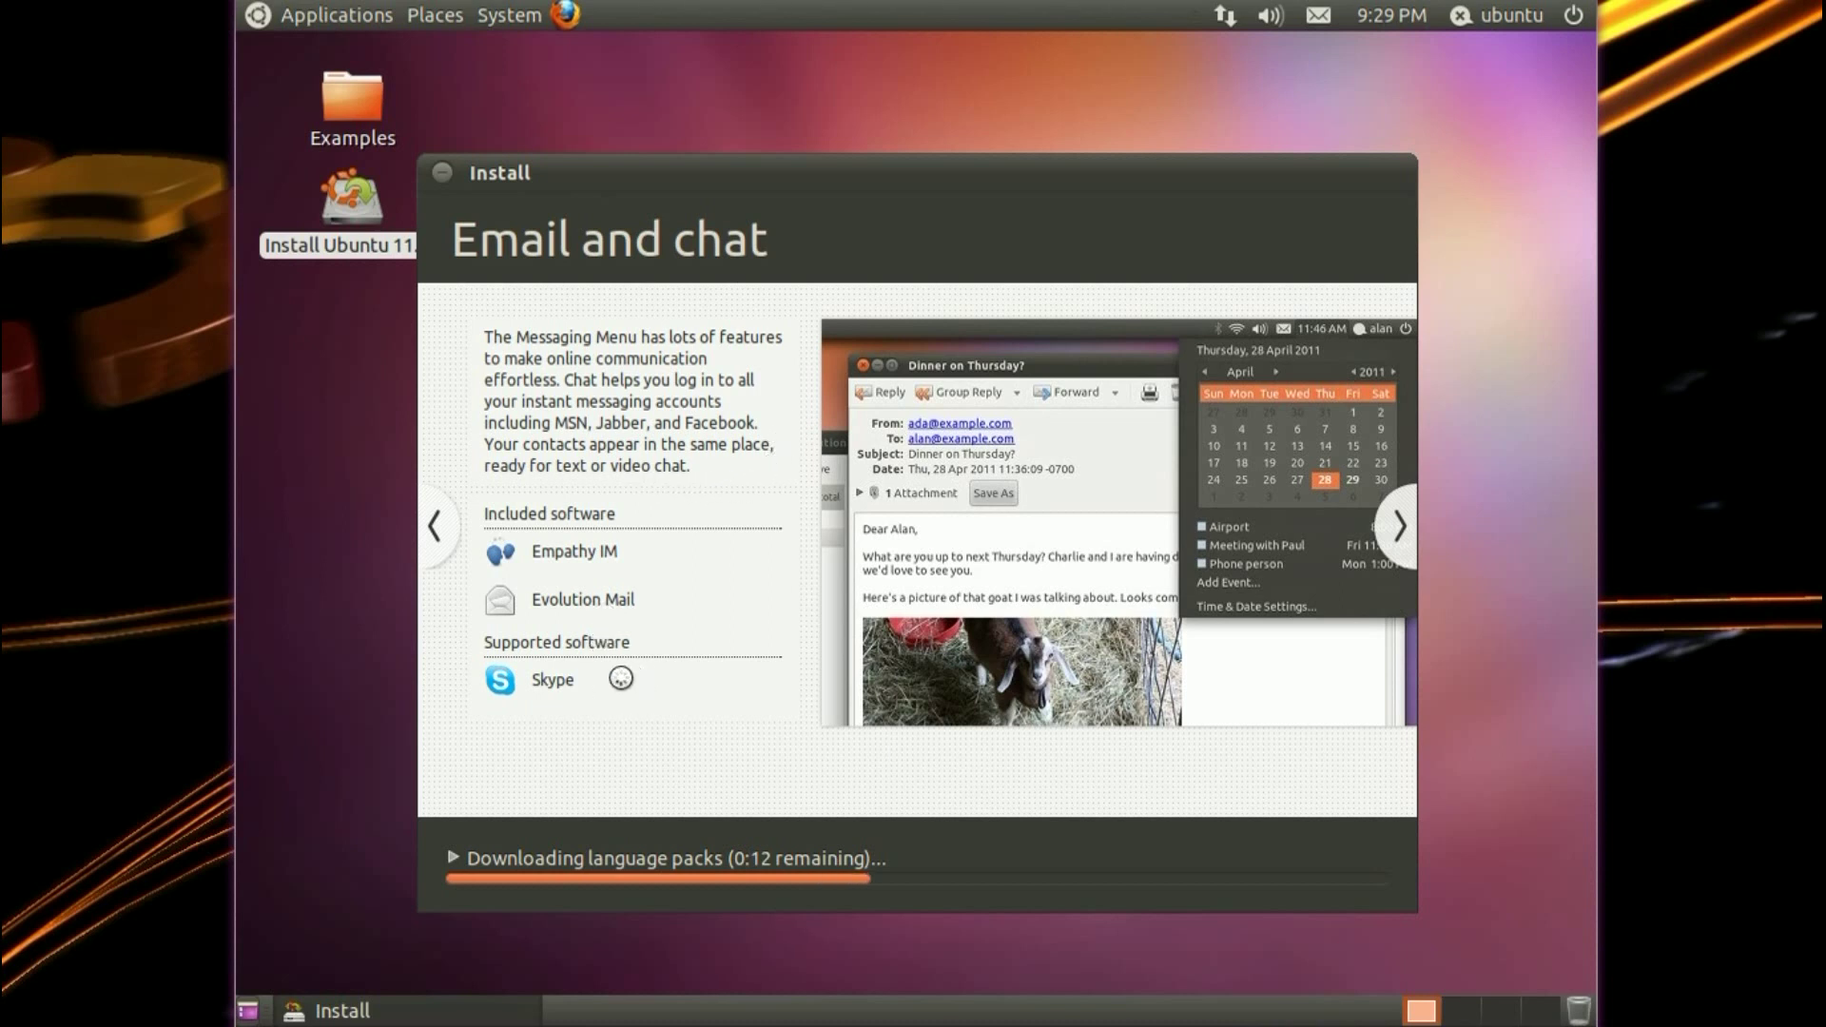
{"action": "left_click", "coordinate": [1412, 546]}
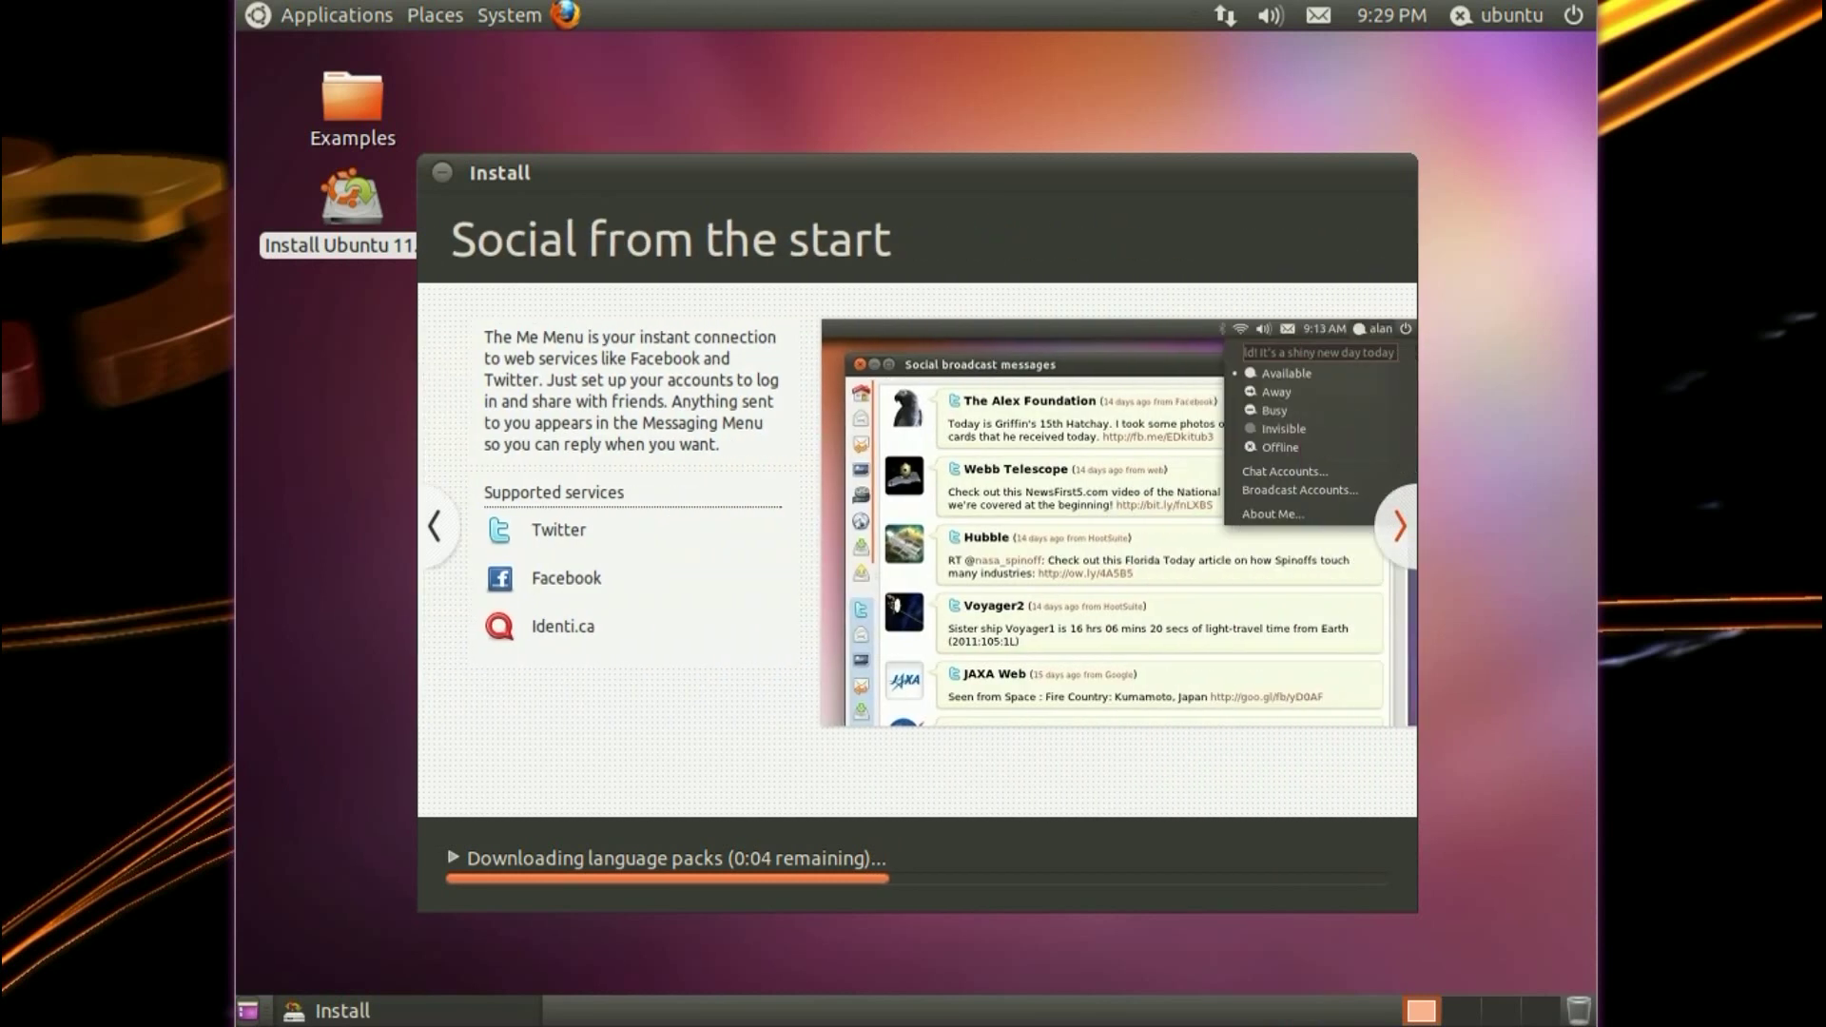
{"action": "left_click", "coordinate": [1400, 526]}
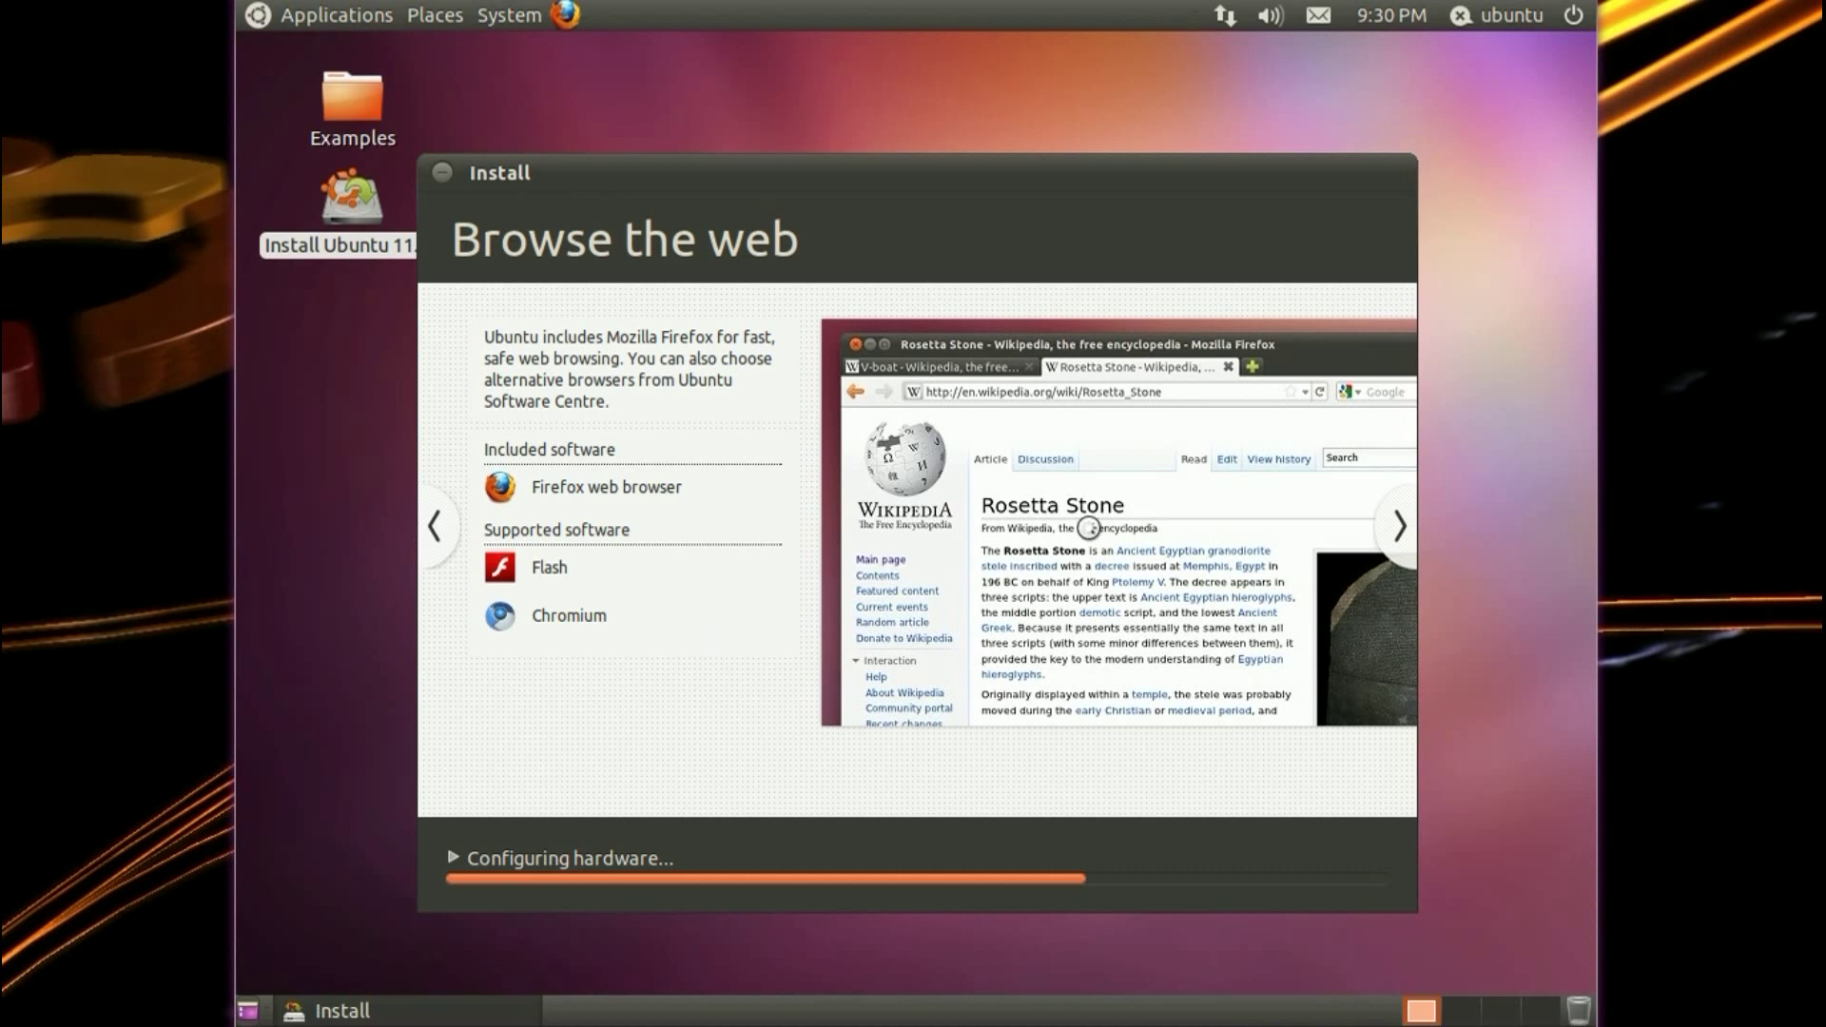
{"action": "left_click", "coordinate": [1399, 526]}
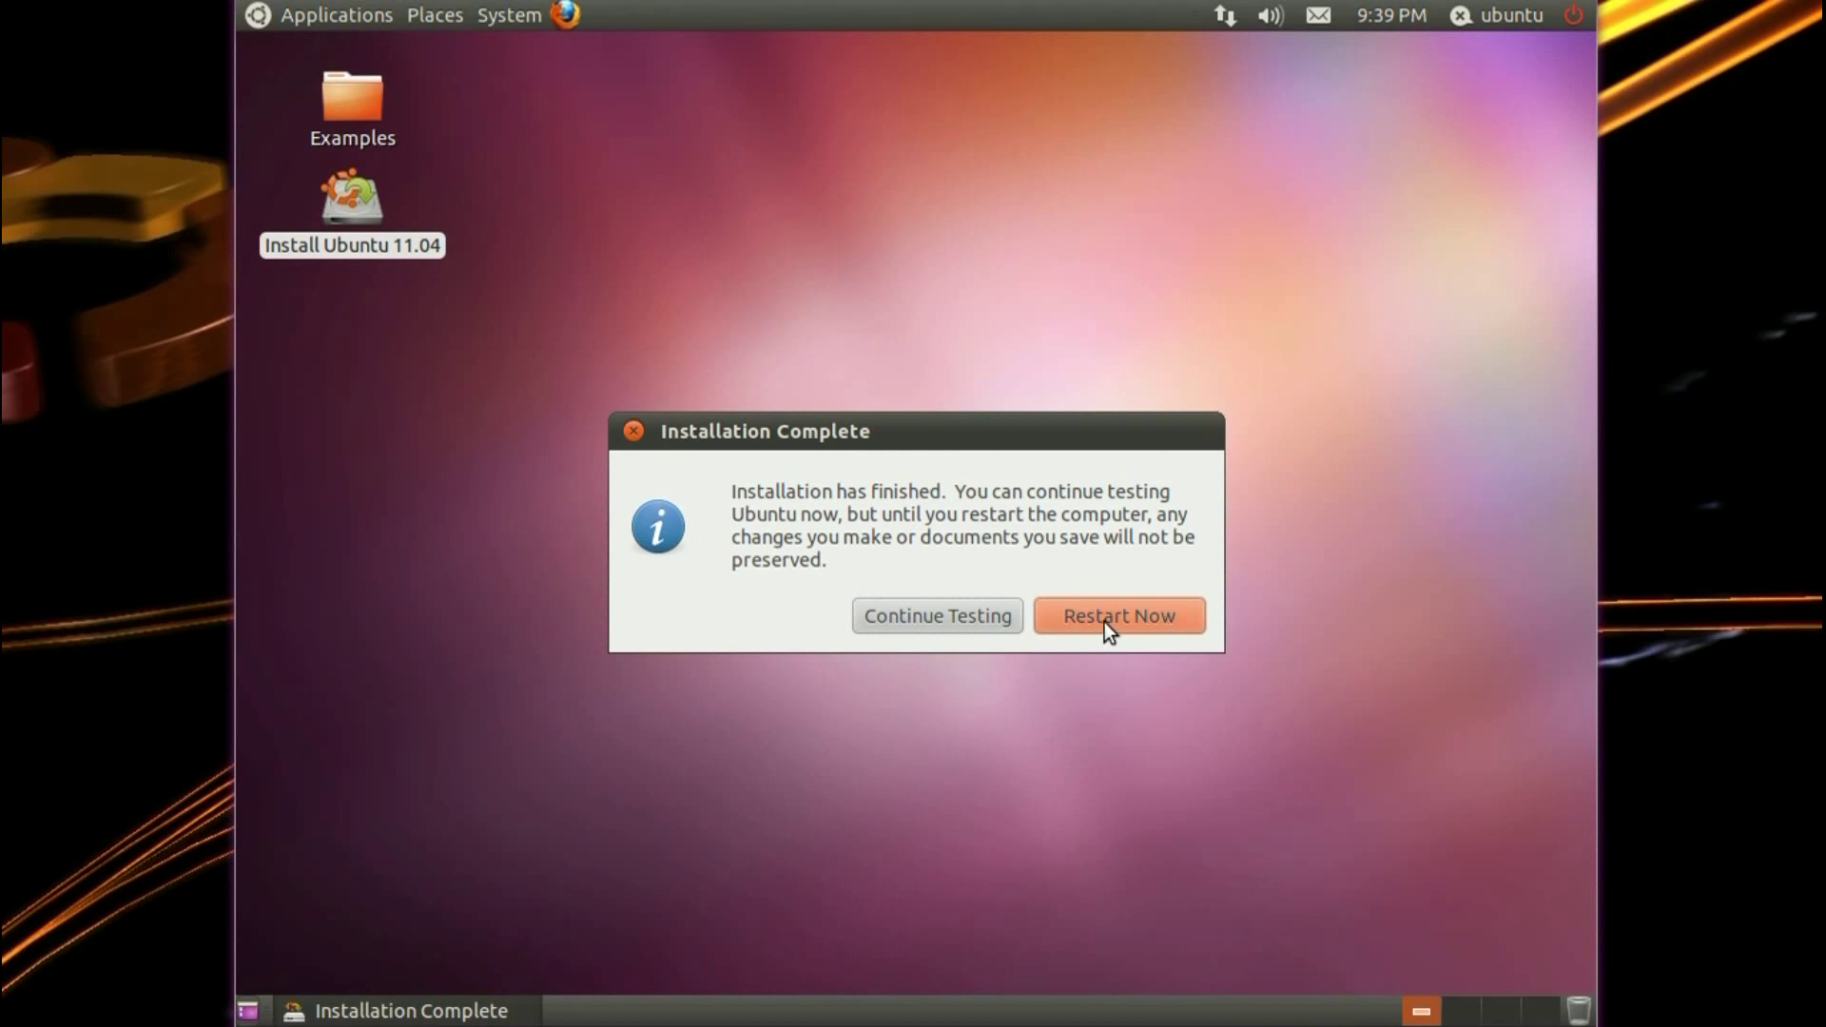
Step: Restart the computer and, after looking over the boot entries, boot Ubuntu, with Linux 2.6.38-8-generic
{"action": "left_click", "coordinate": [1117, 626]}
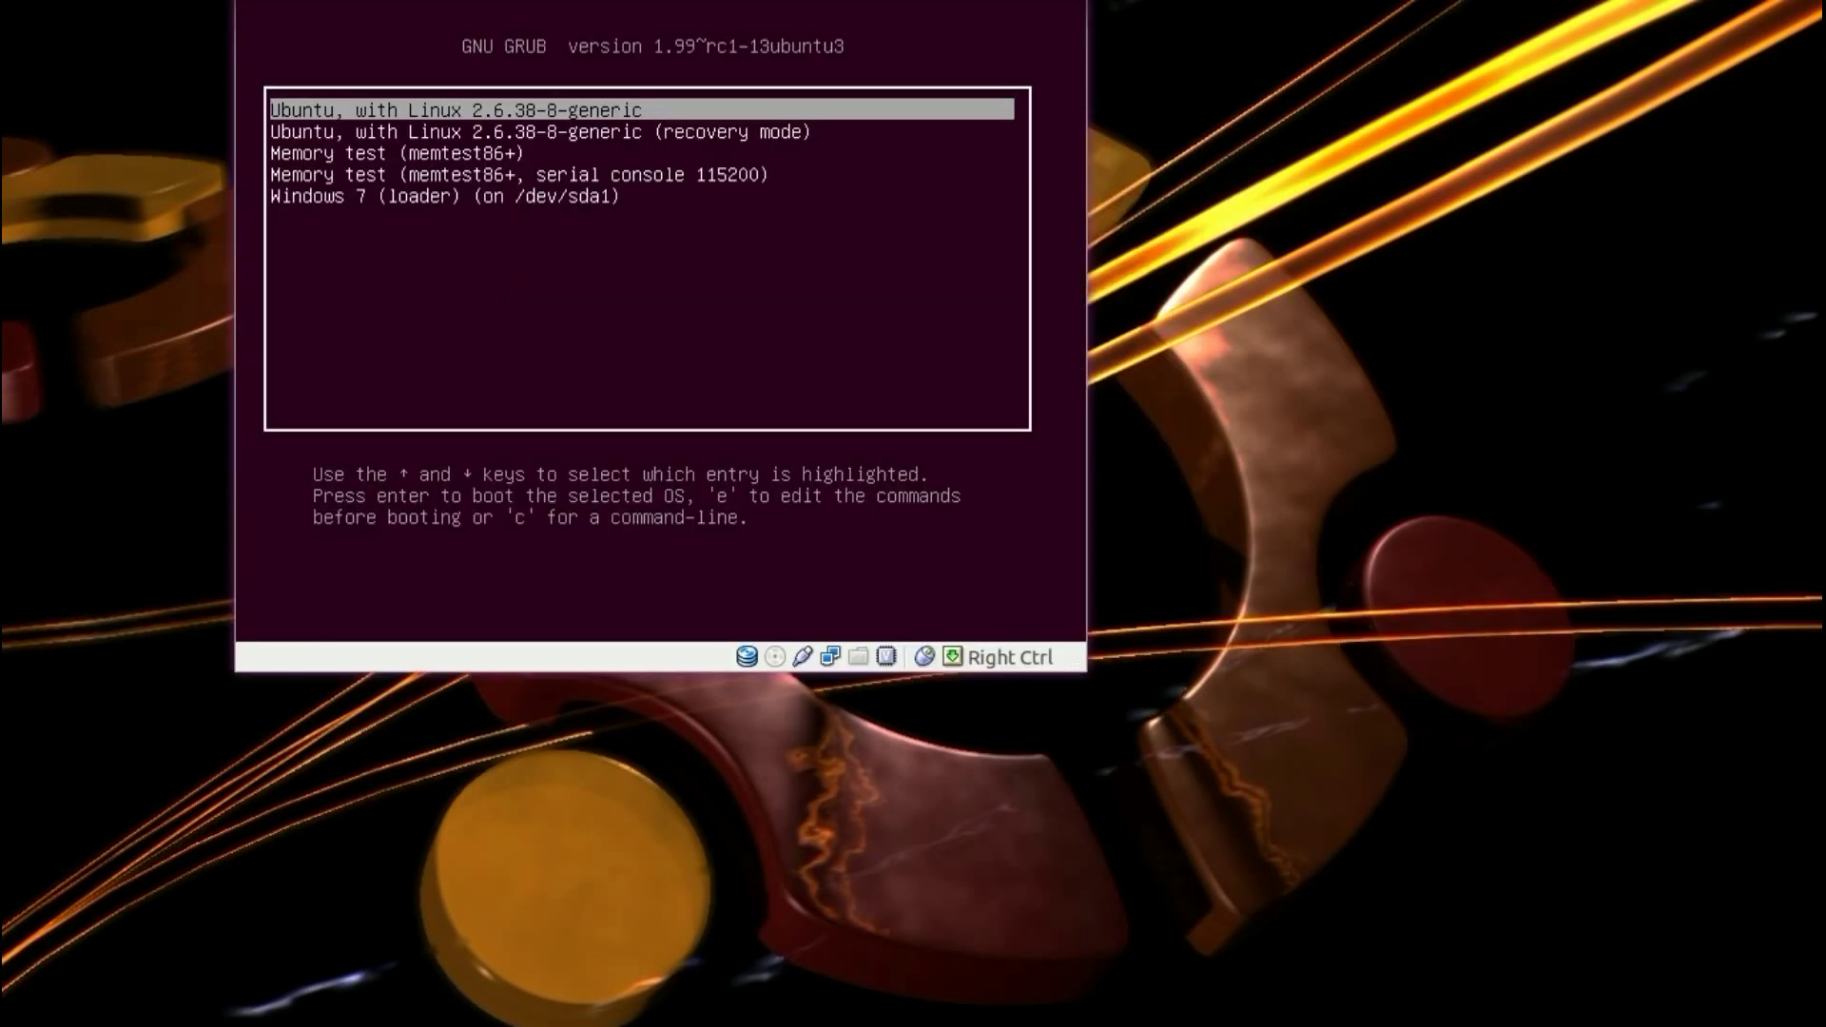
{"action": "key", "text": "Down"}
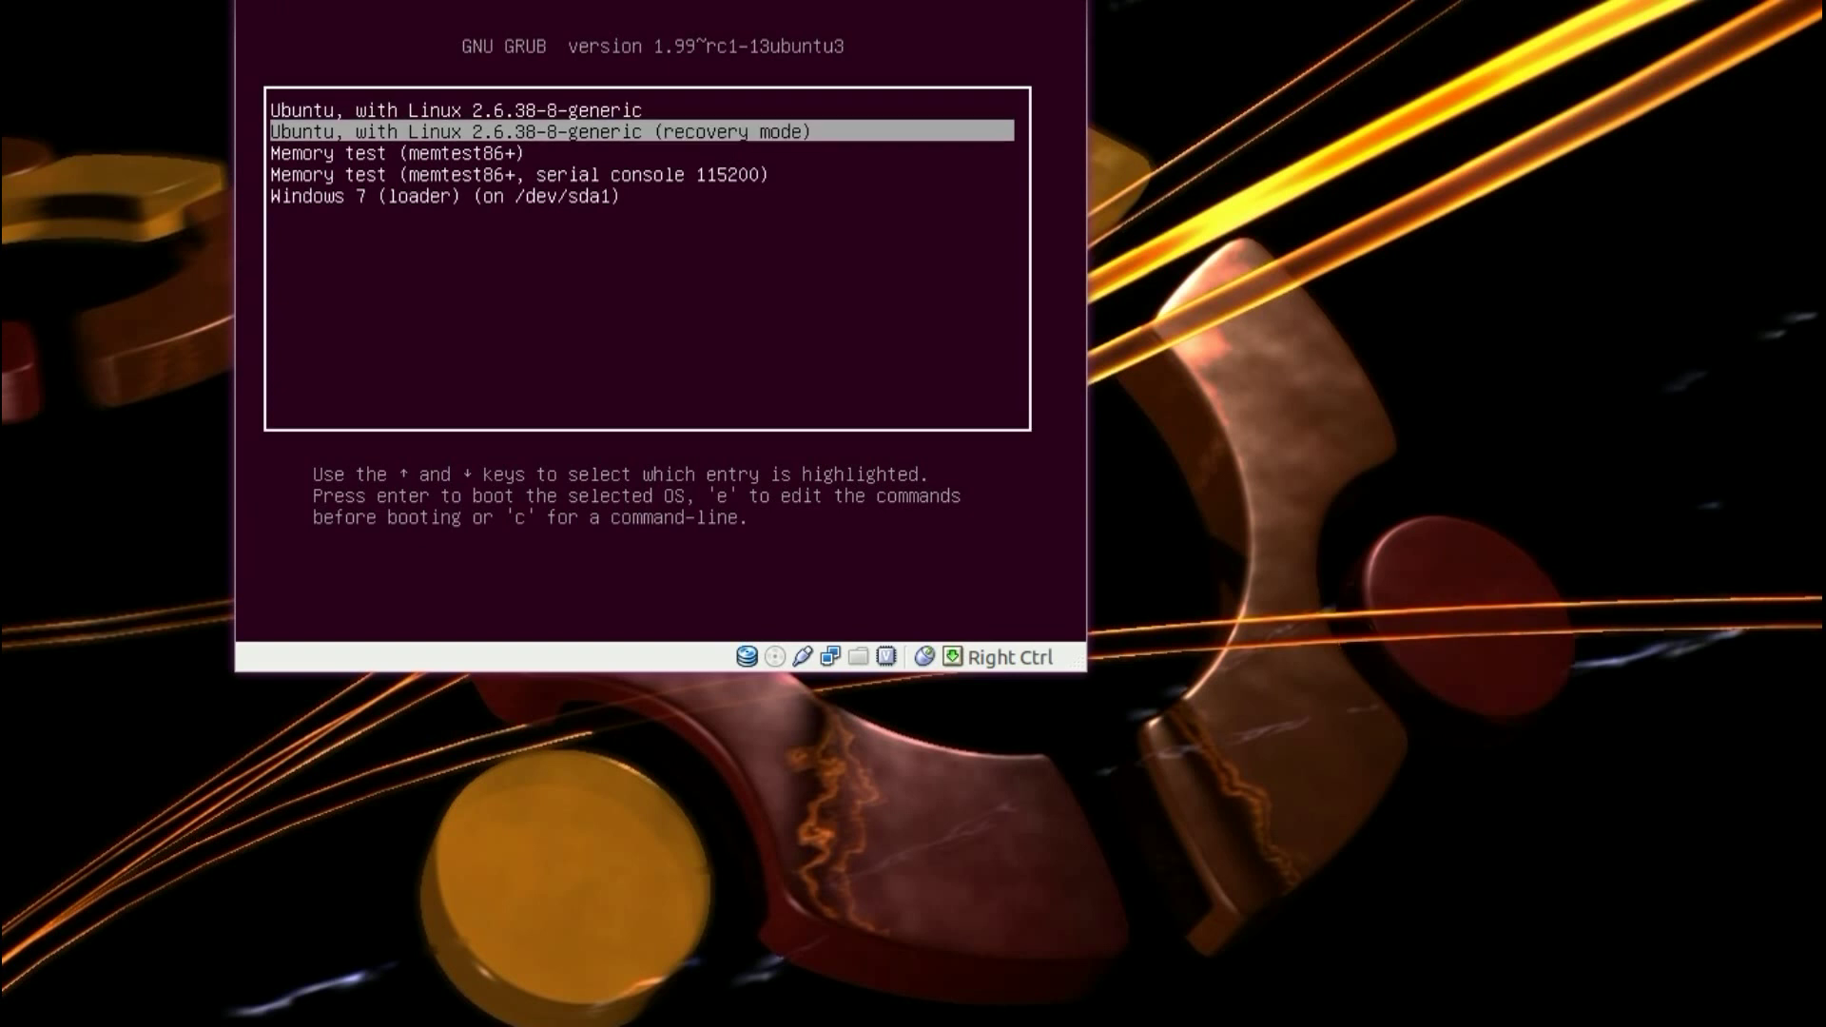
{"action": "key", "text": "Down"}
{"action": "key", "text": "Down"}
{"action": "key", "text": "Down"}
{"action": "key", "text": "Up"}
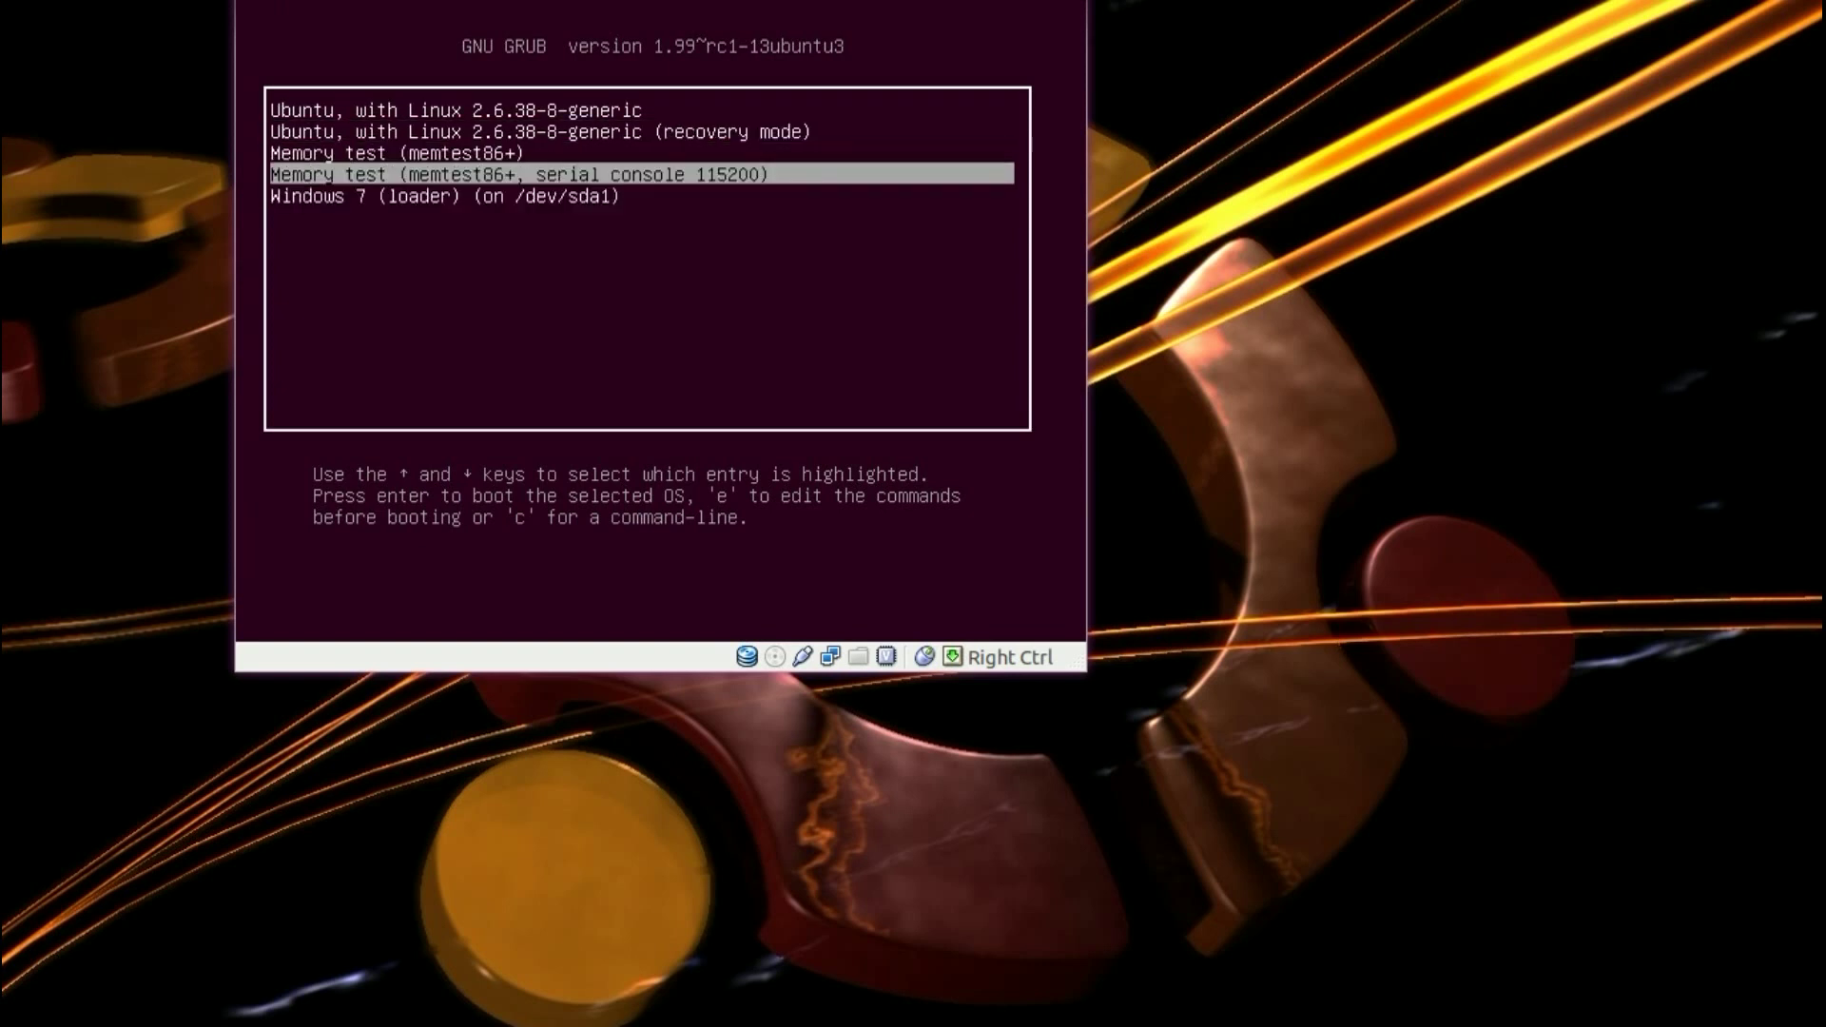
{"action": "key", "text": "Up"}
{"action": "key", "text": "Up"}
{"action": "key", "text": "Up"}
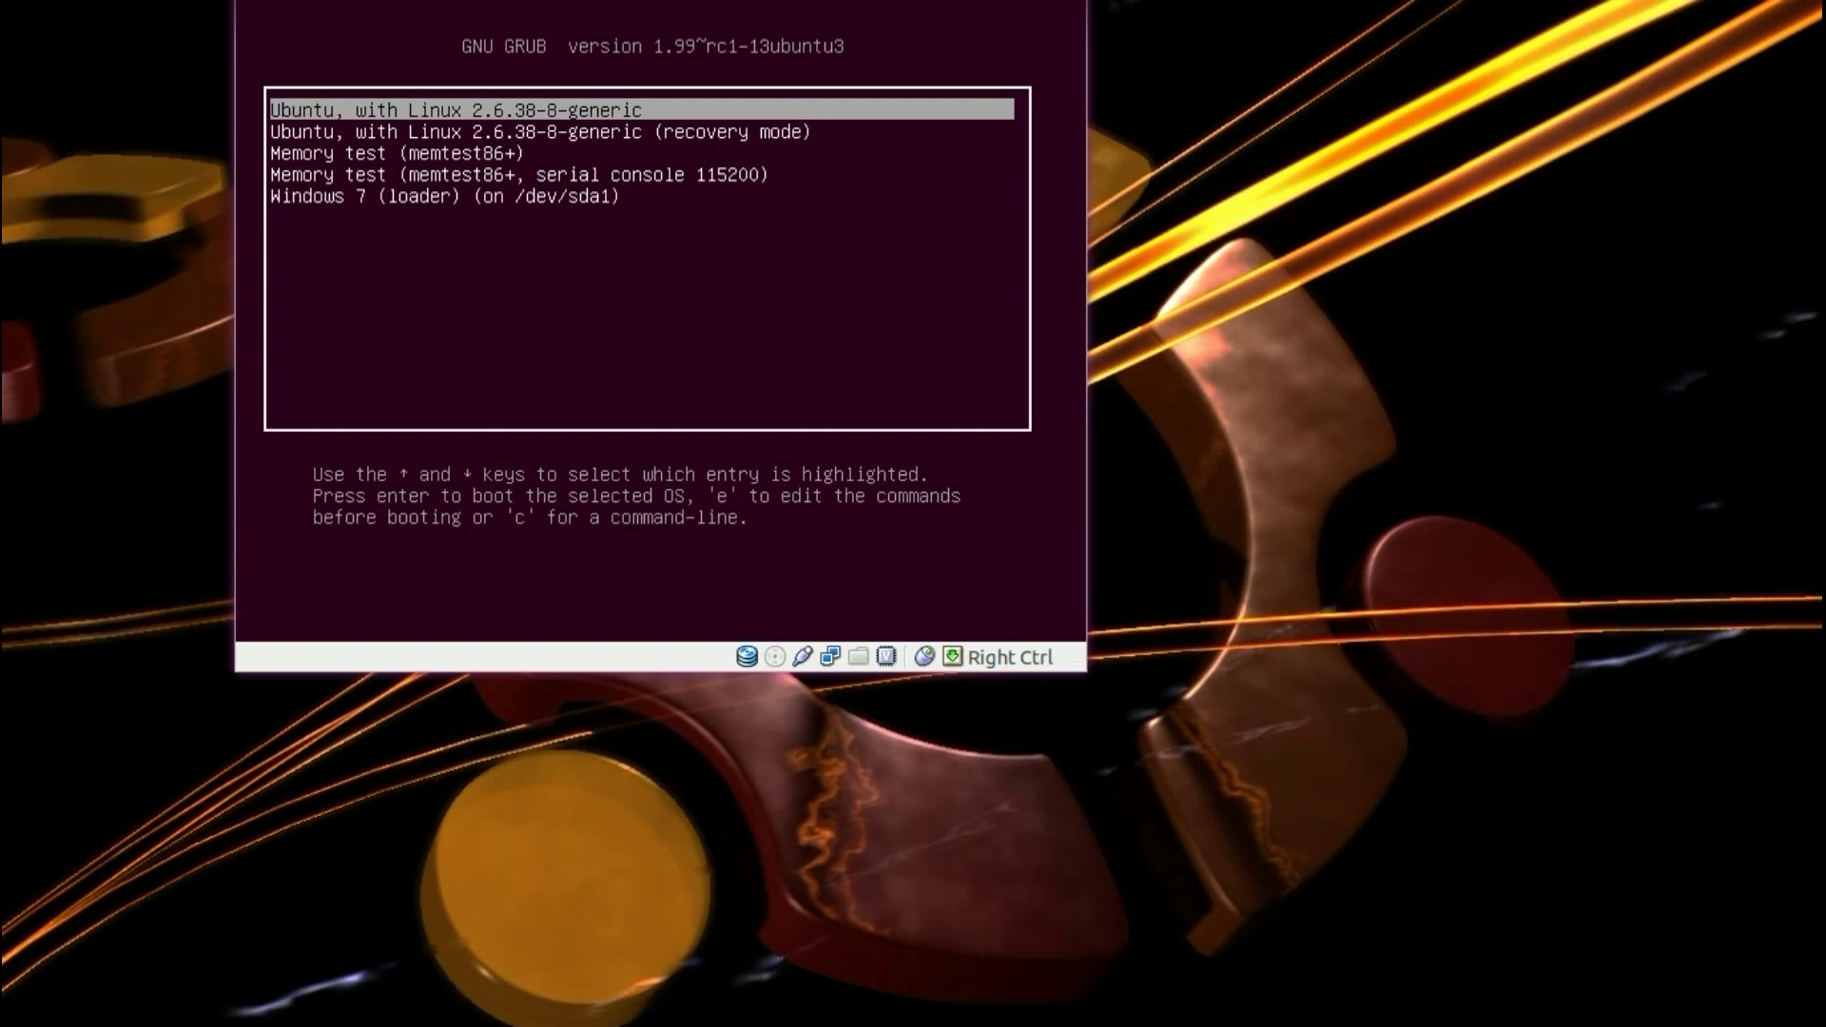
{"action": "key", "text": "Return"}
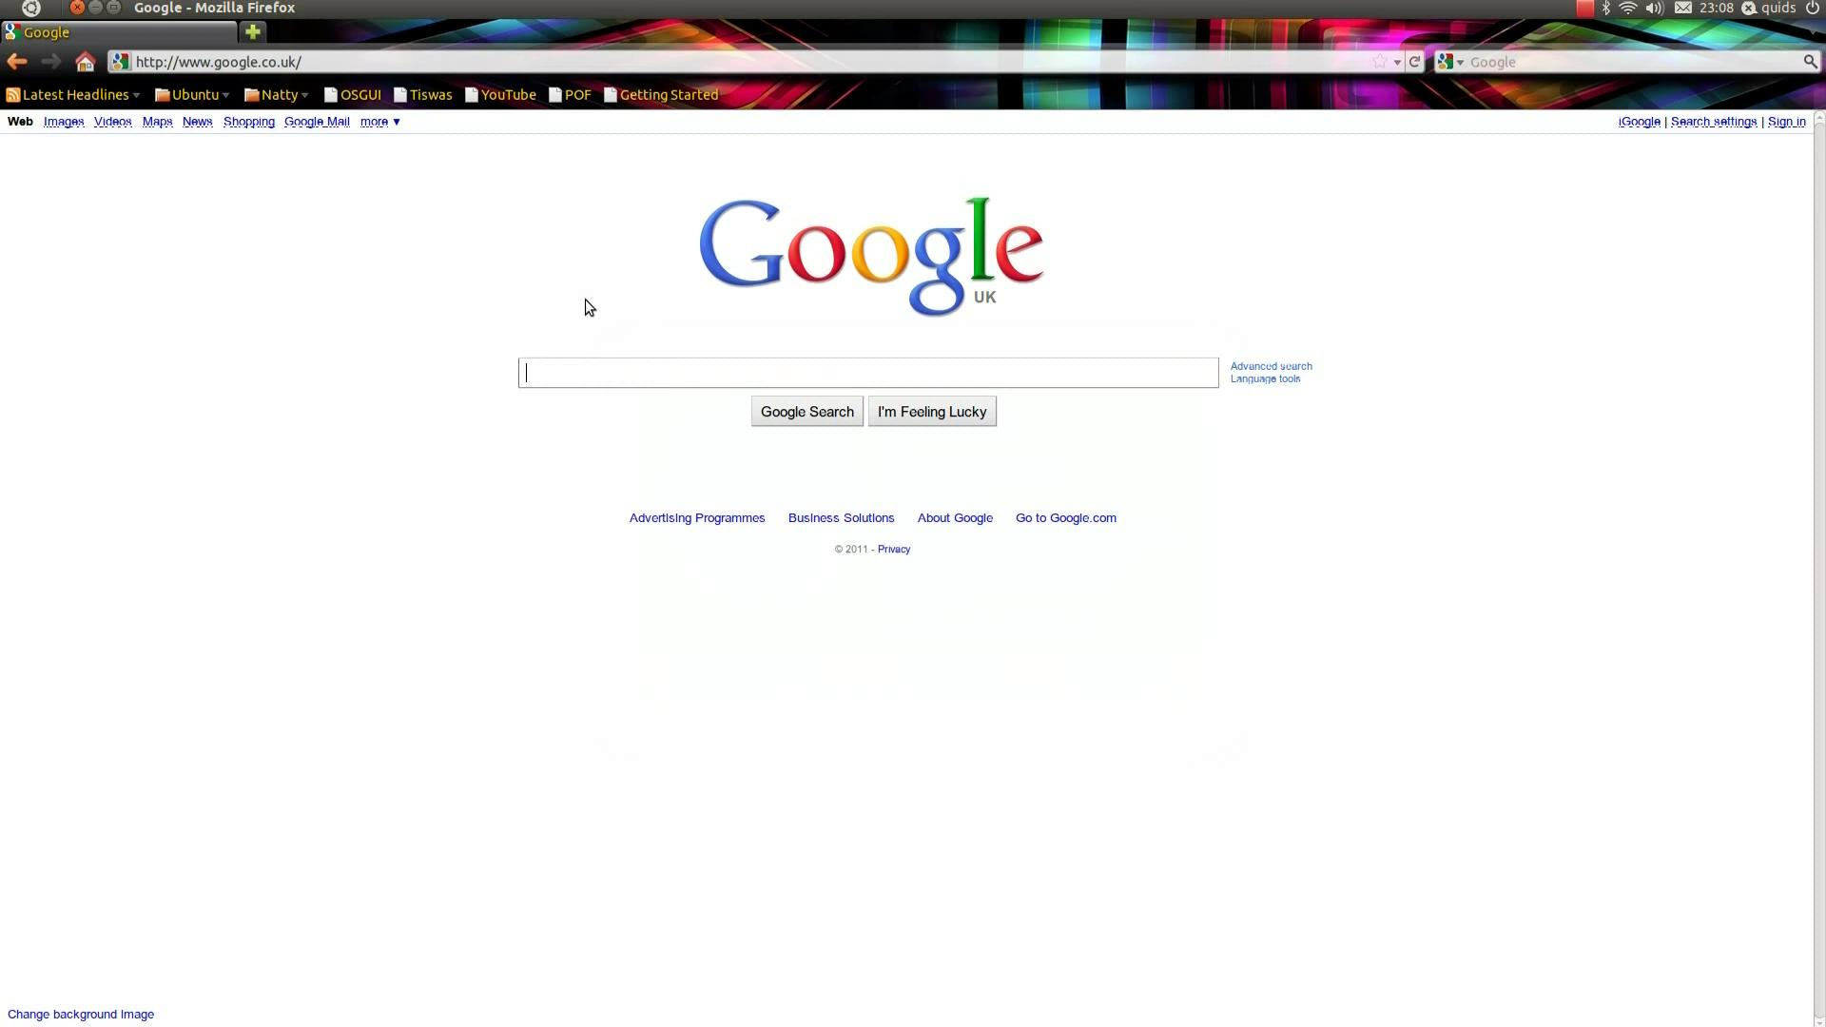
Step: Open the recent document Maverick Install.odt in LibreOffice Writer and look through its pages up to the beginning
{"action": "key", "text": "super"}
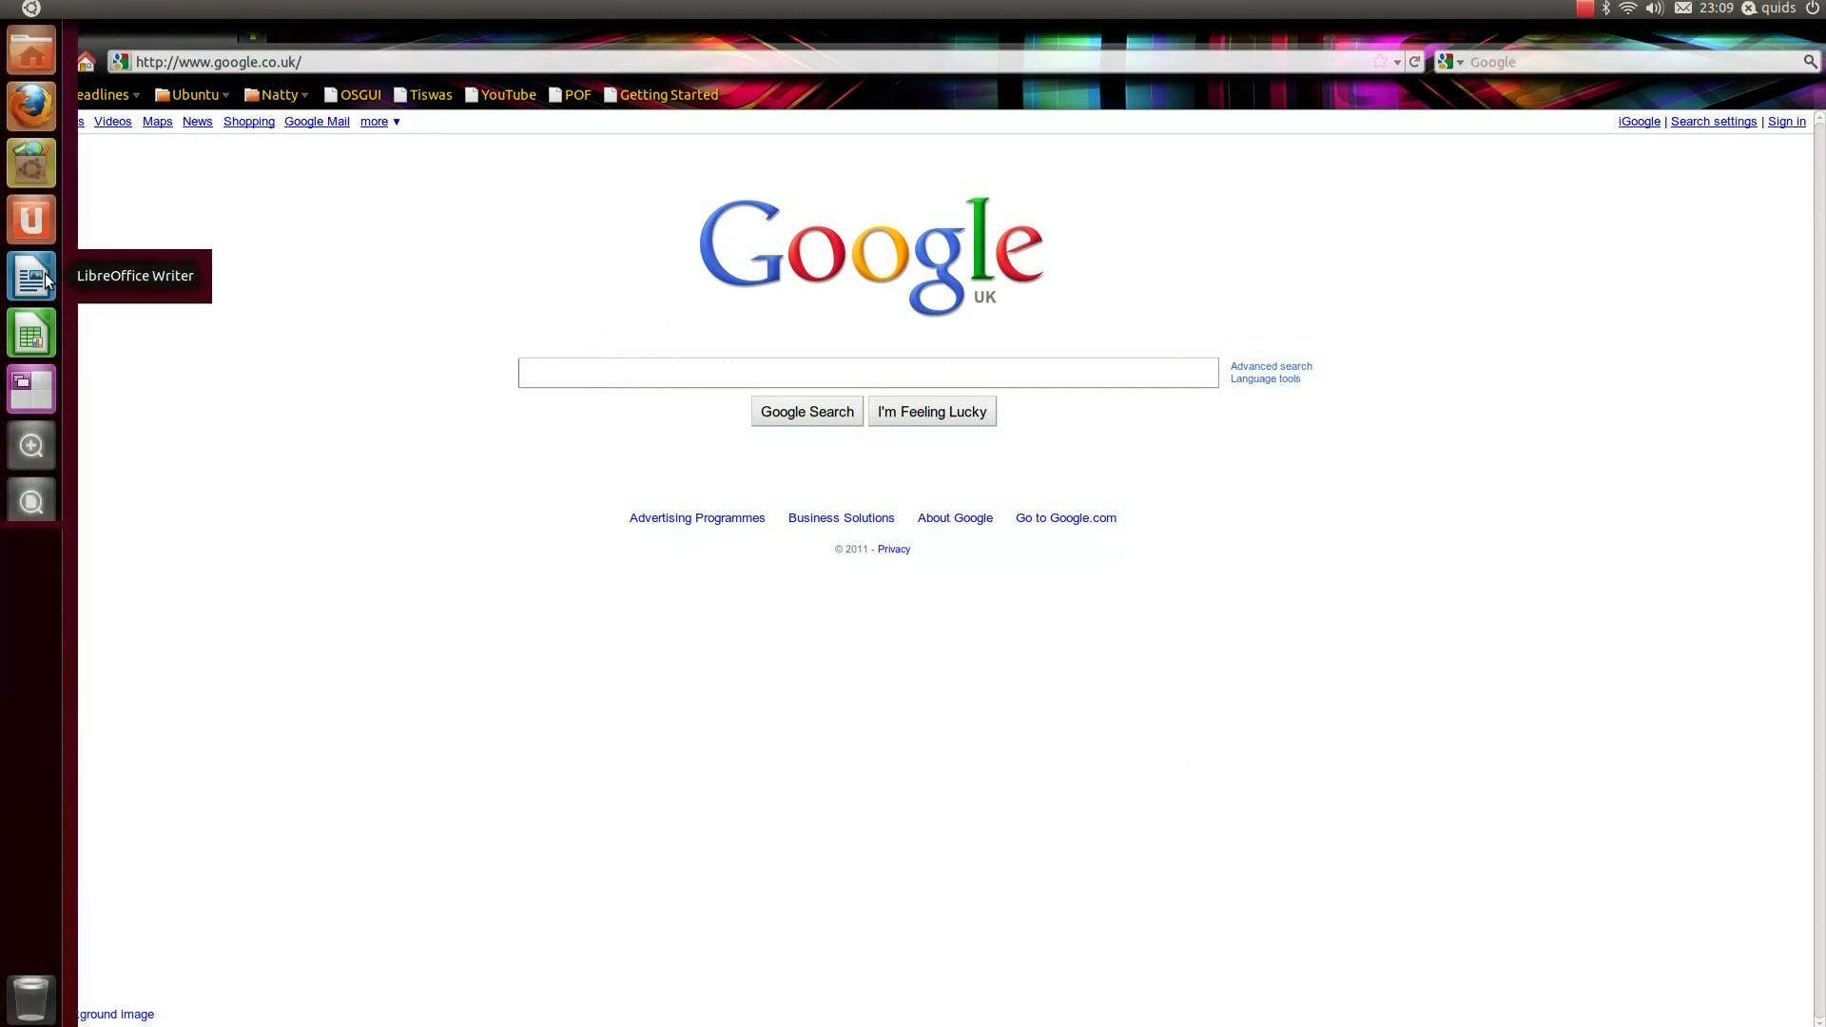
{"action": "left_click", "coordinate": [45, 278]}
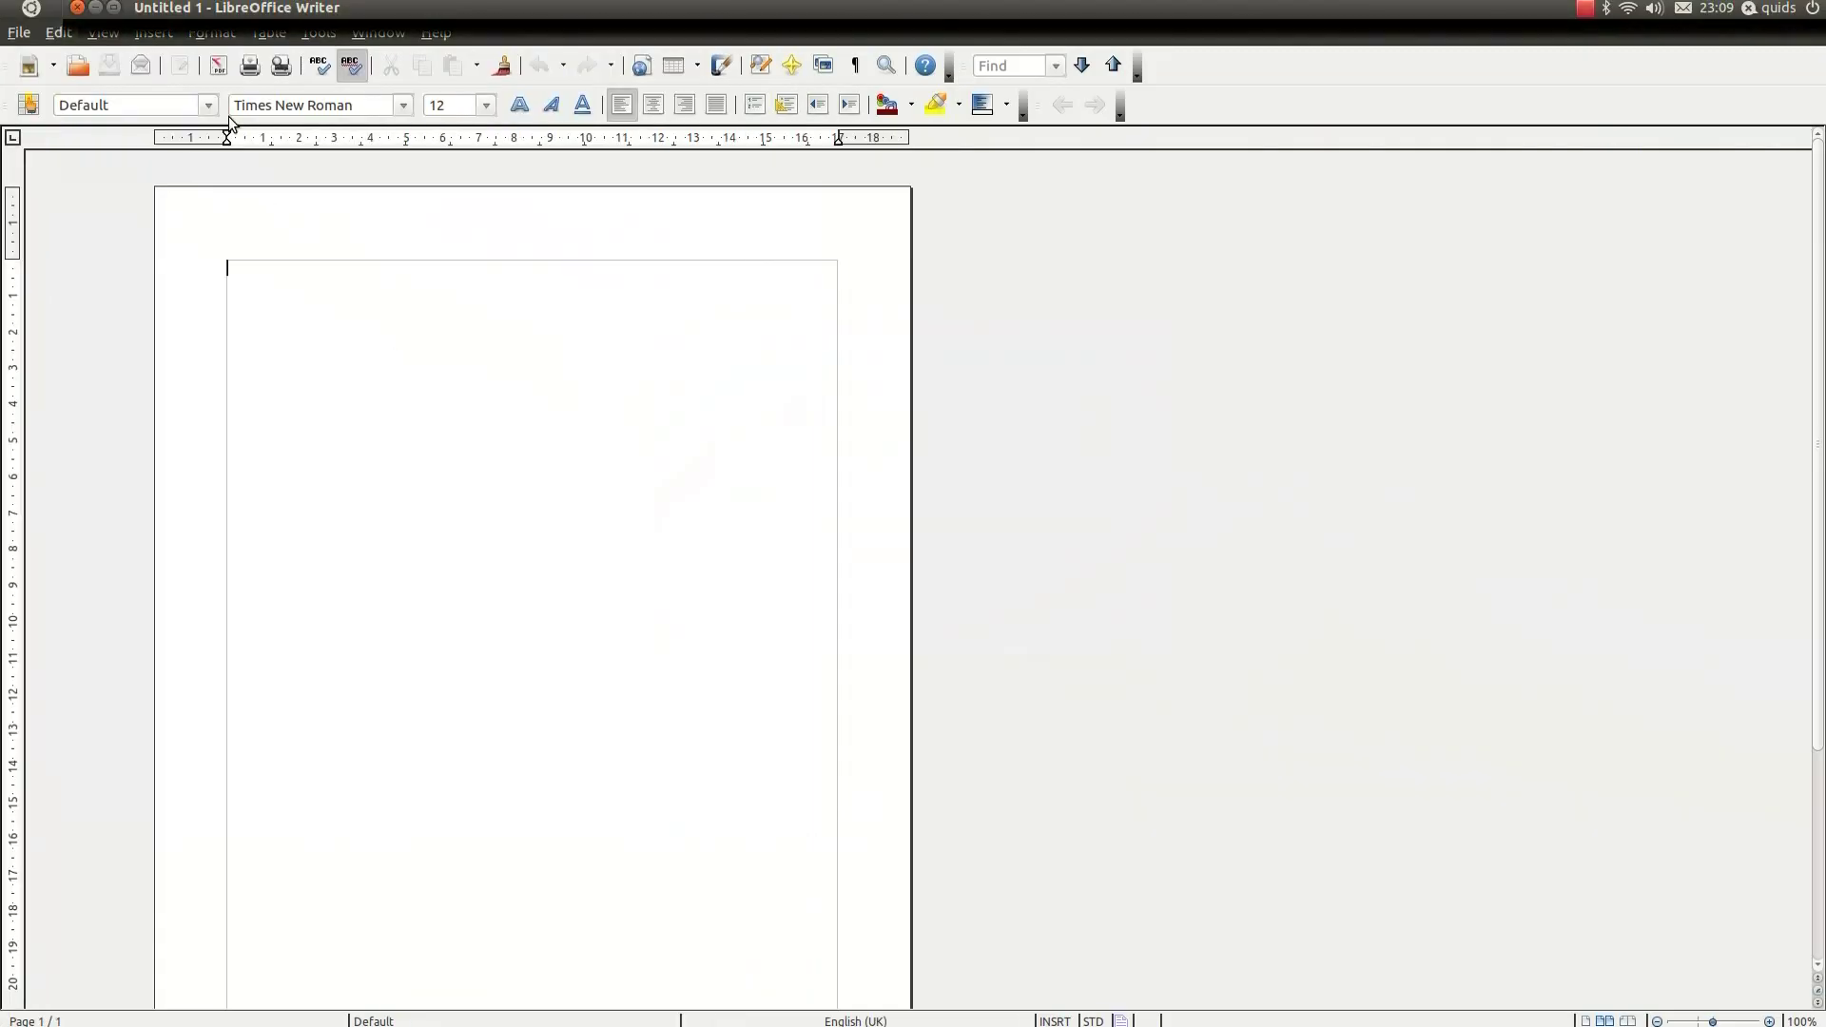
{"action": "left_click", "coordinate": [19, 36]}
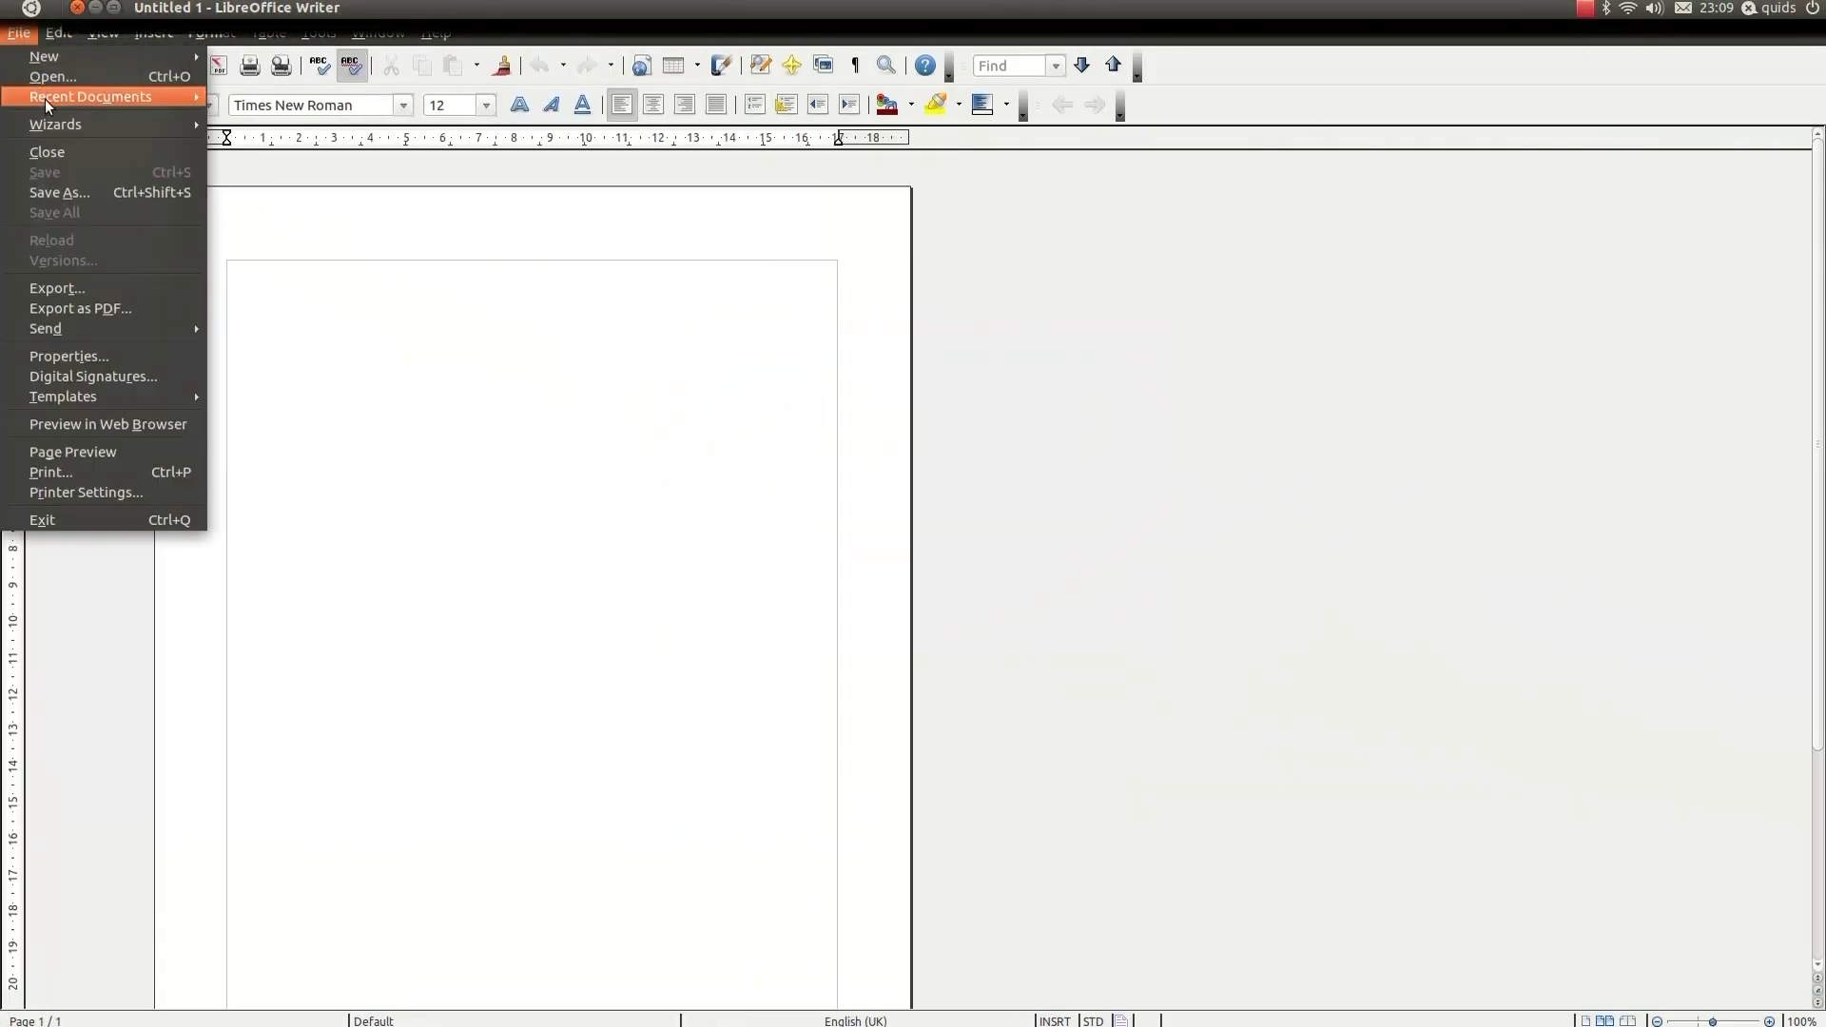
{"action": "mouse_move", "coordinate": [94, 99]}
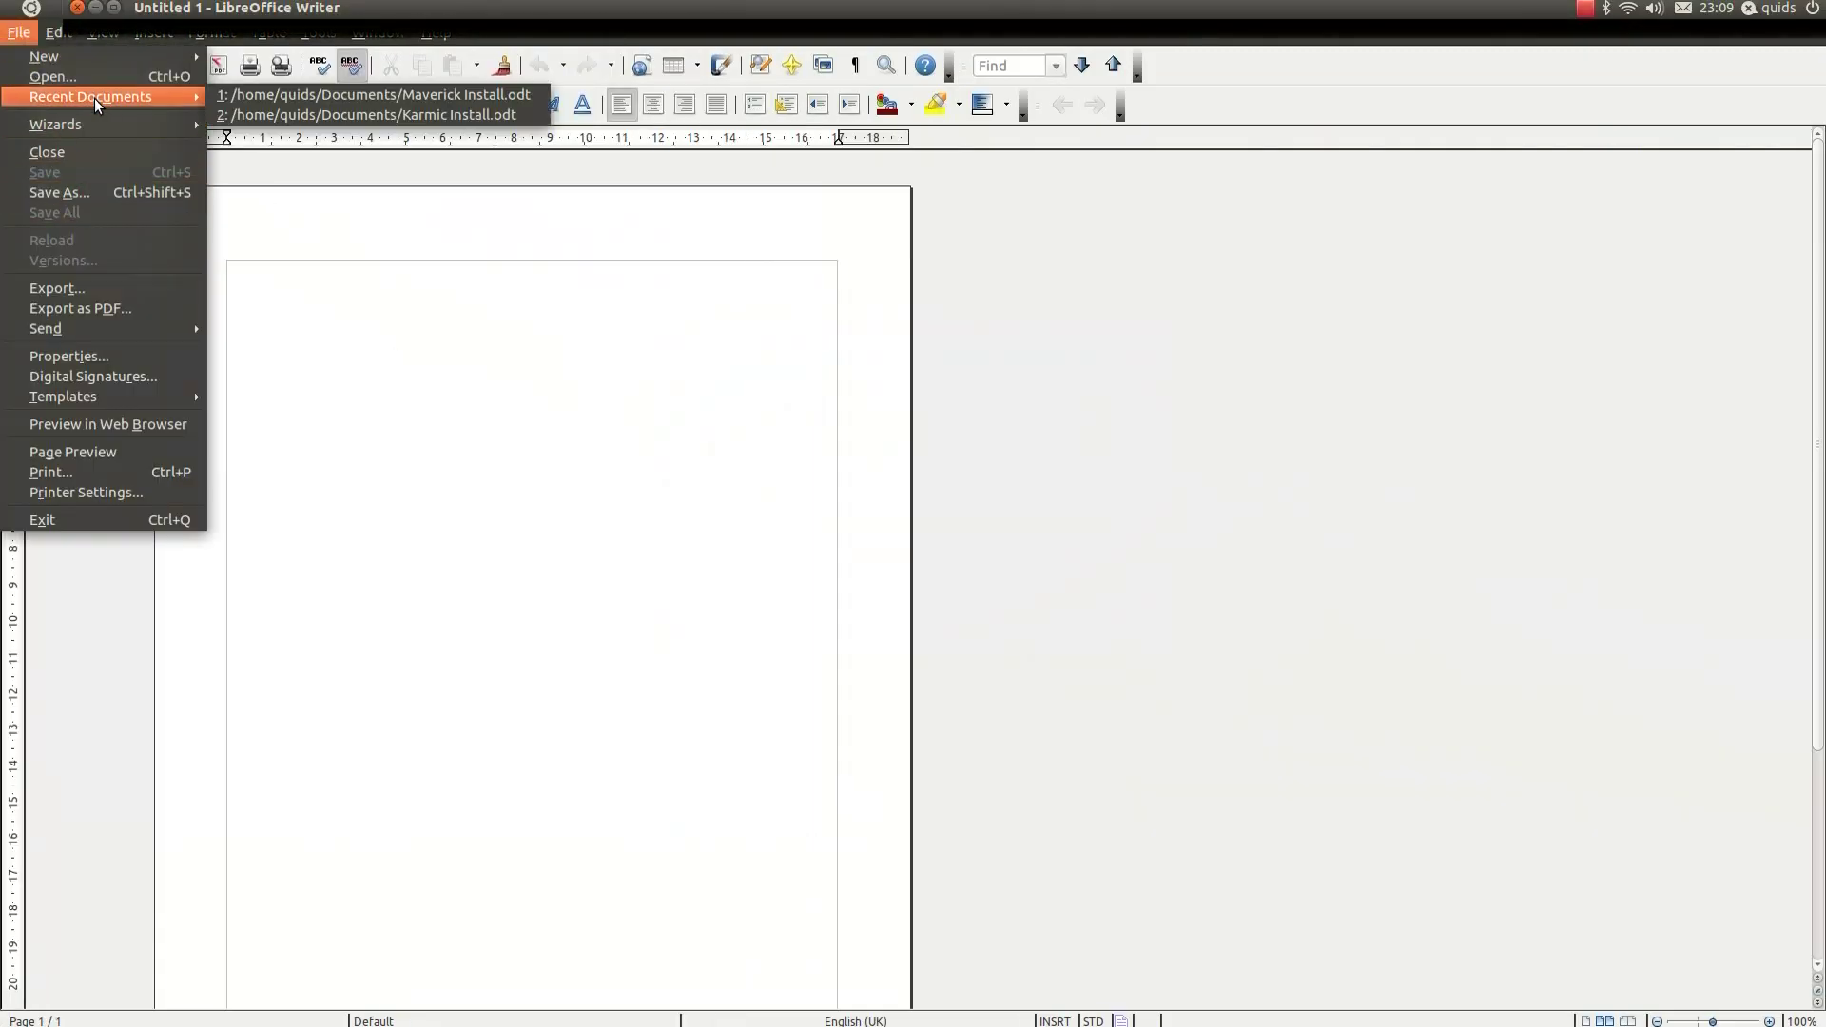
{"action": "left_click", "coordinate": [293, 99]}
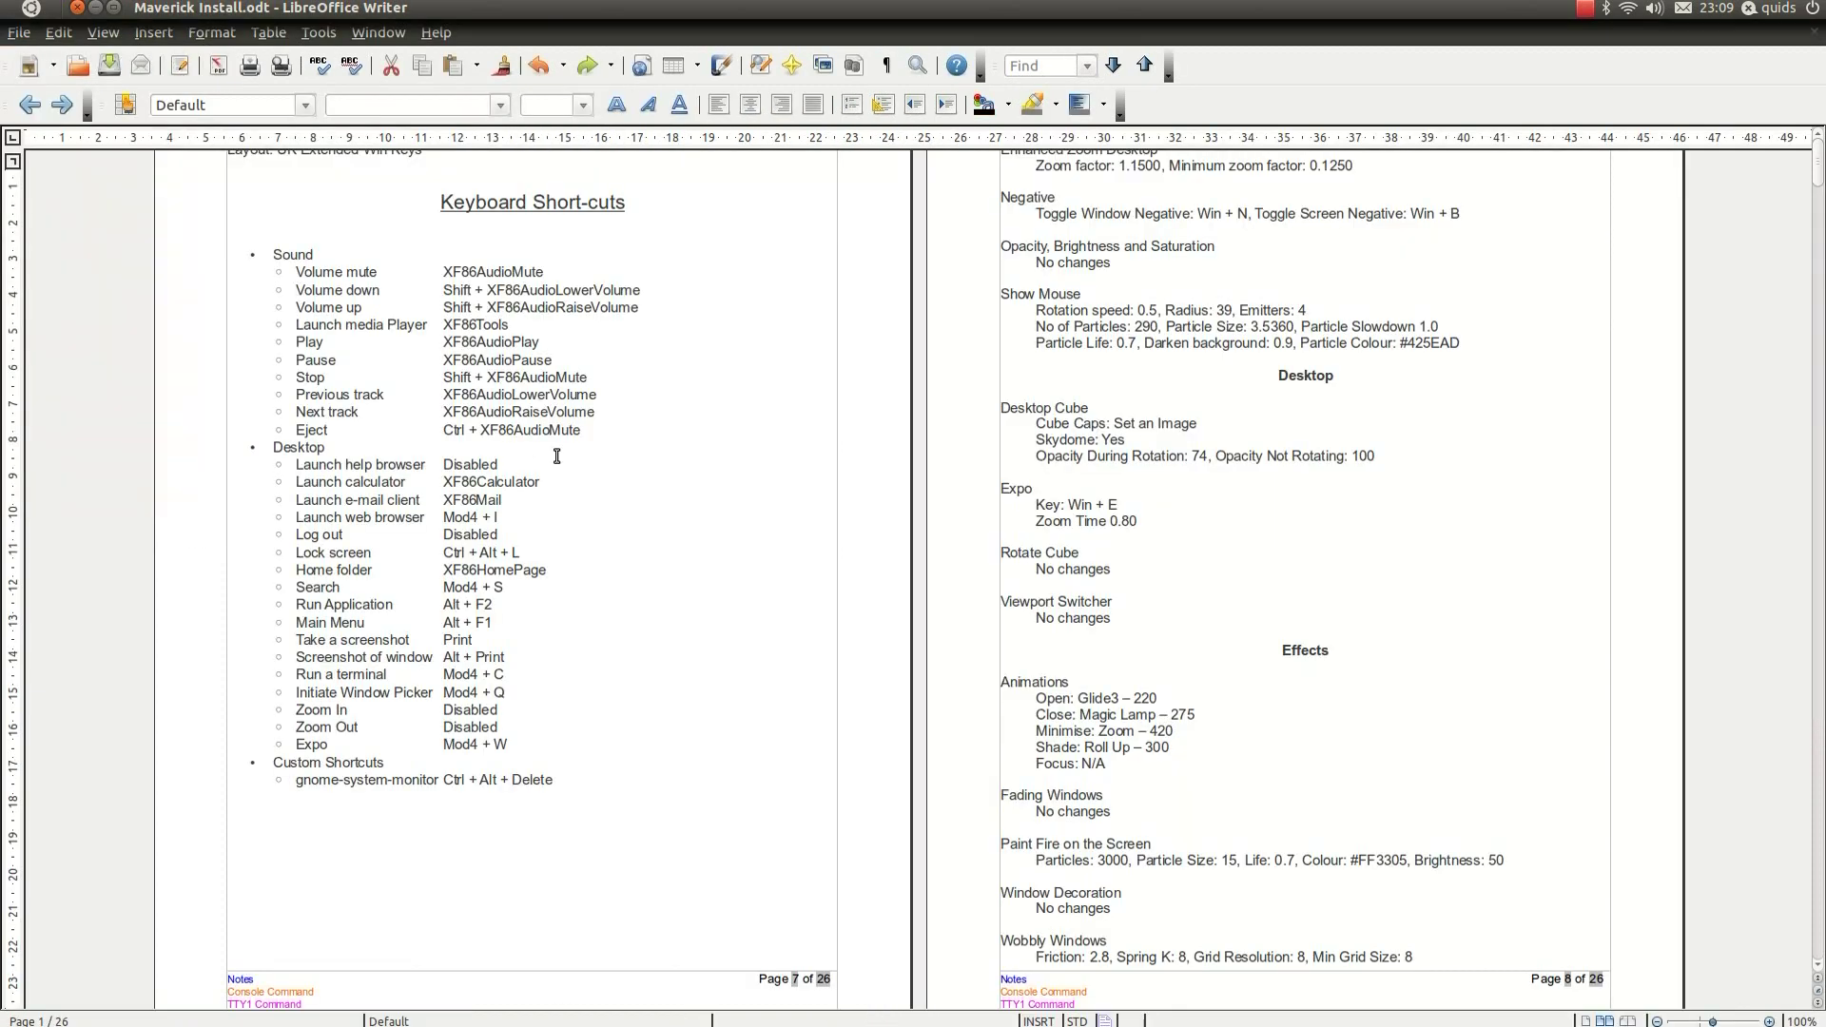
{"action": "scroll", "coordinate": [556, 455], "scroll_direction": "up", "scroll_amount": 10}
{"action": "scroll", "coordinate": [556, 455], "scroll_direction": "up", "scroll_amount": 20}
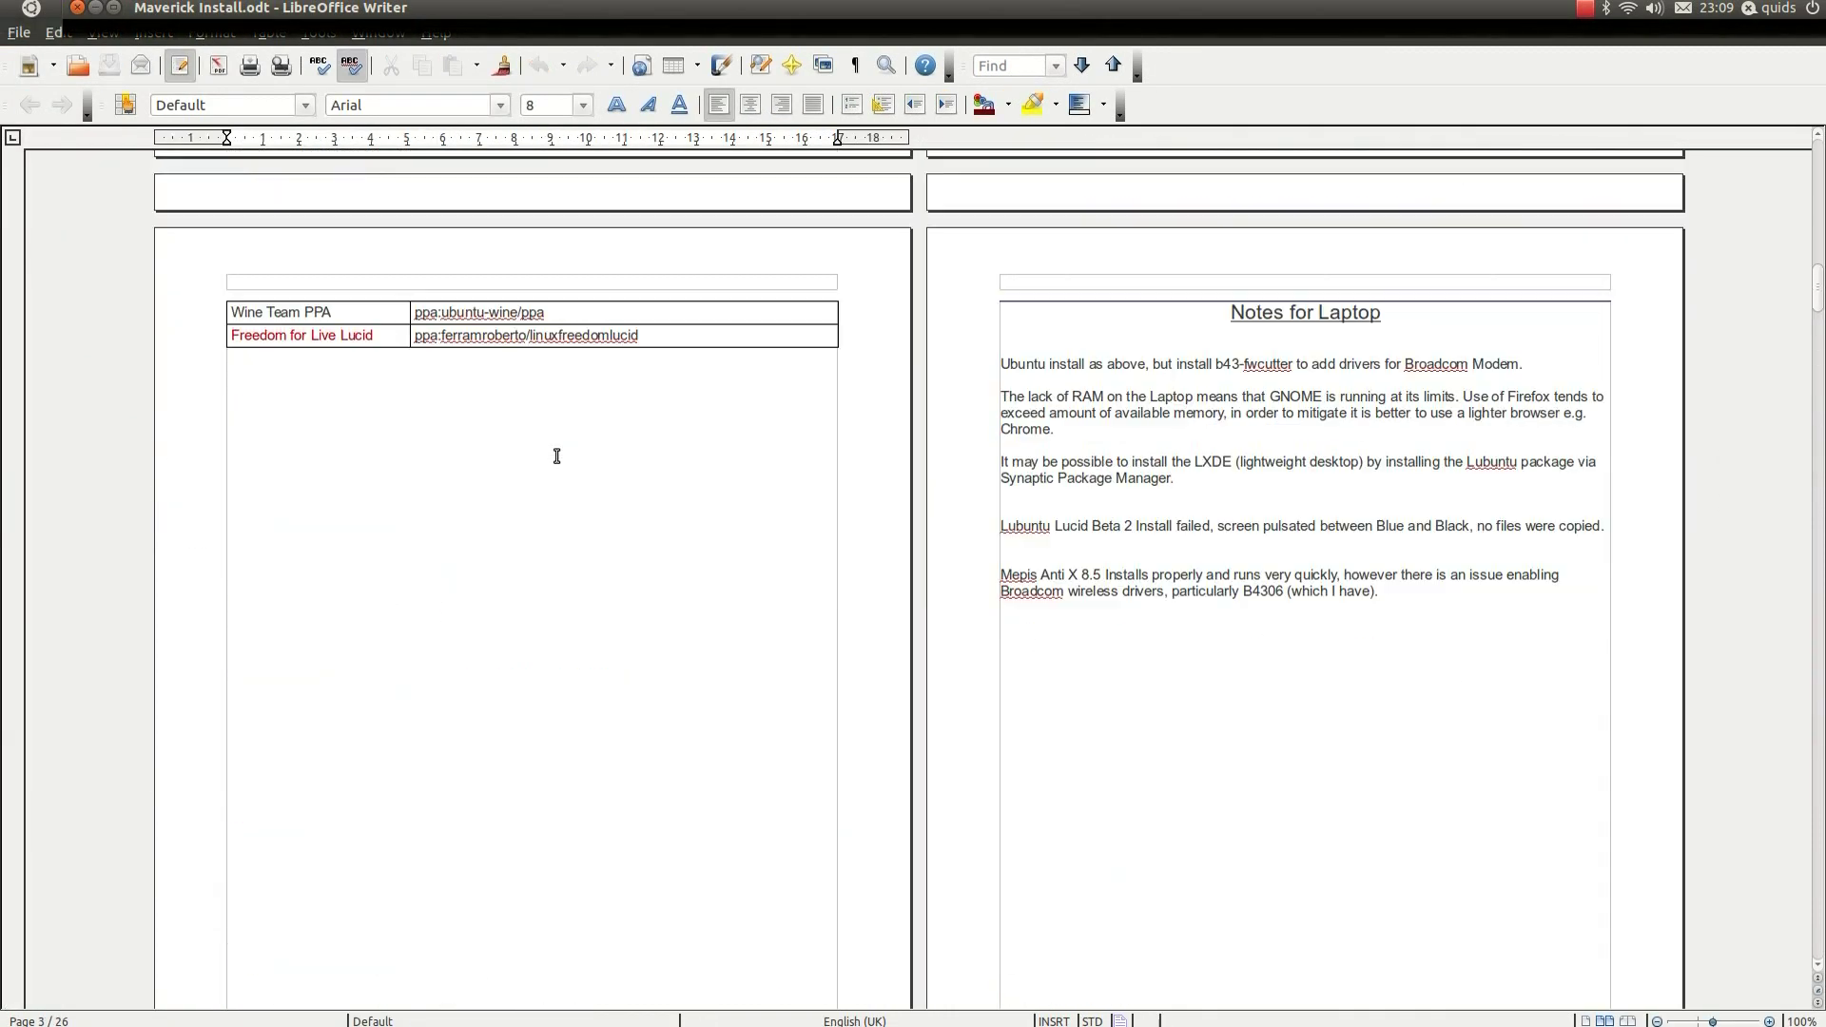
{"action": "scroll", "coordinate": [557, 455], "scroll_direction": "up", "scroll_amount": 10}
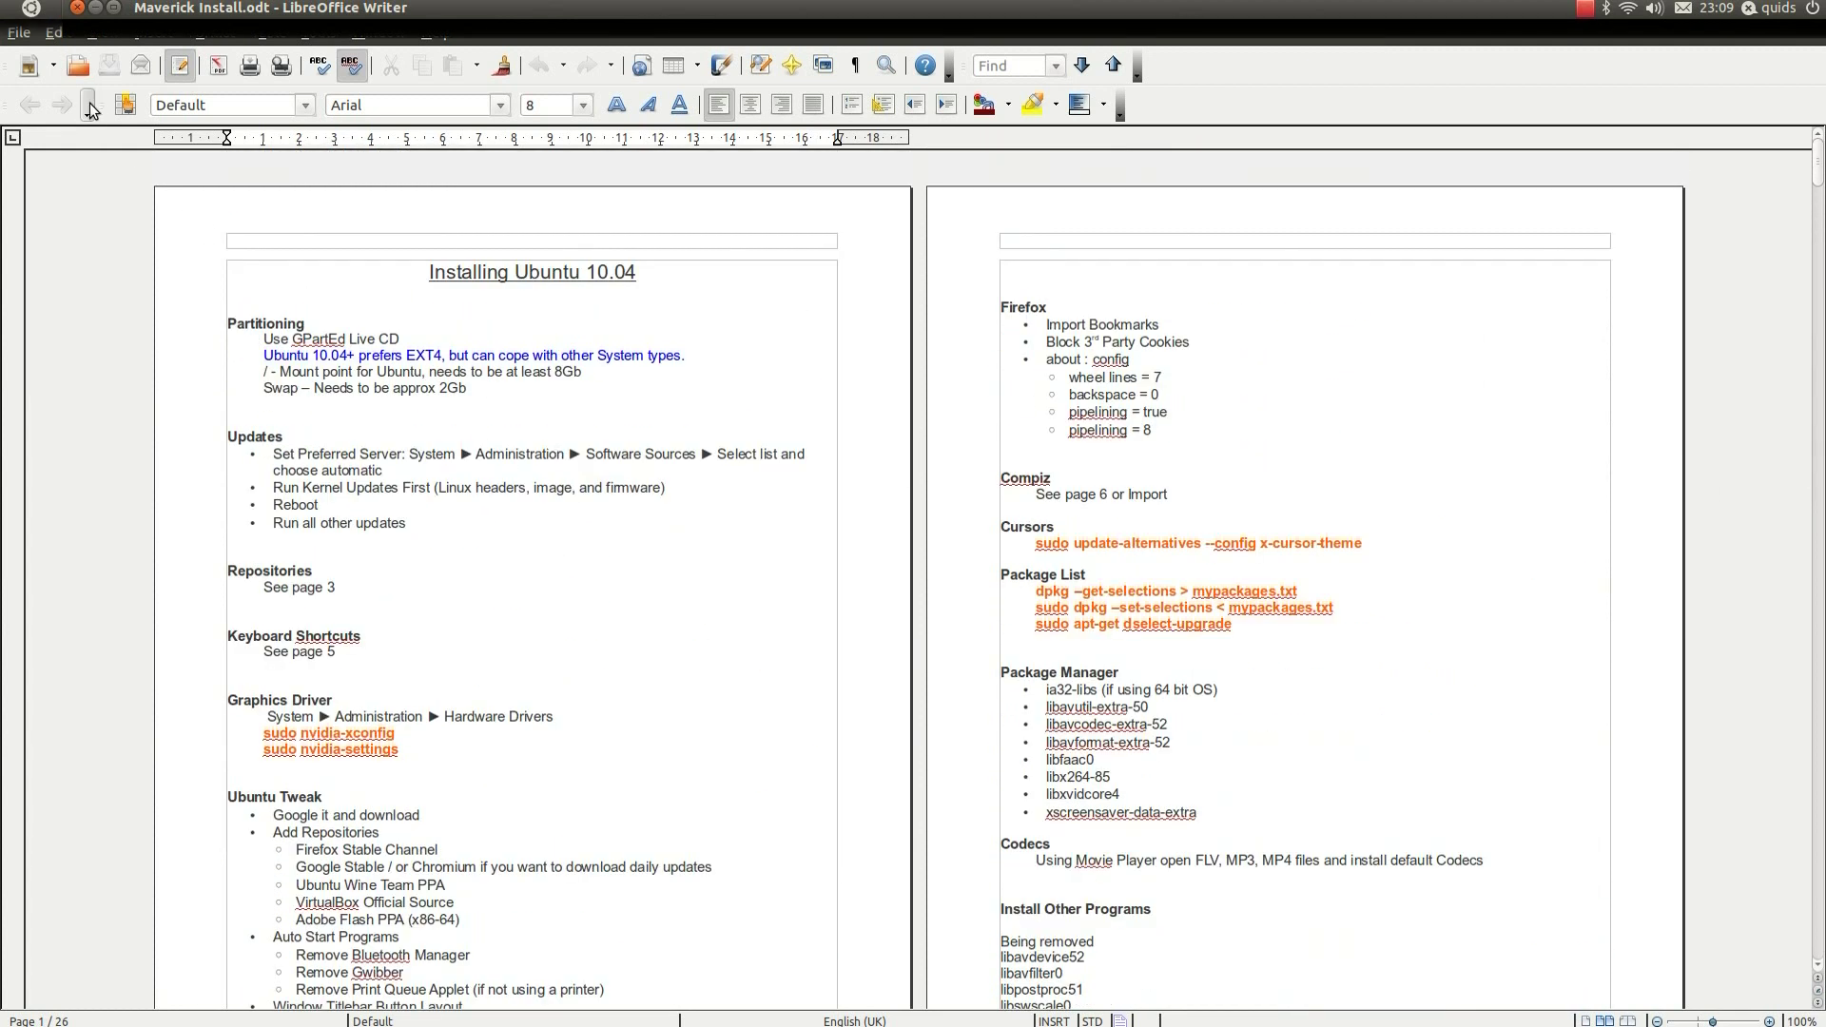
Step: Start saving the document under another name and look through the file formats Writer can save to
{"action": "left_click", "coordinate": [19, 33]}
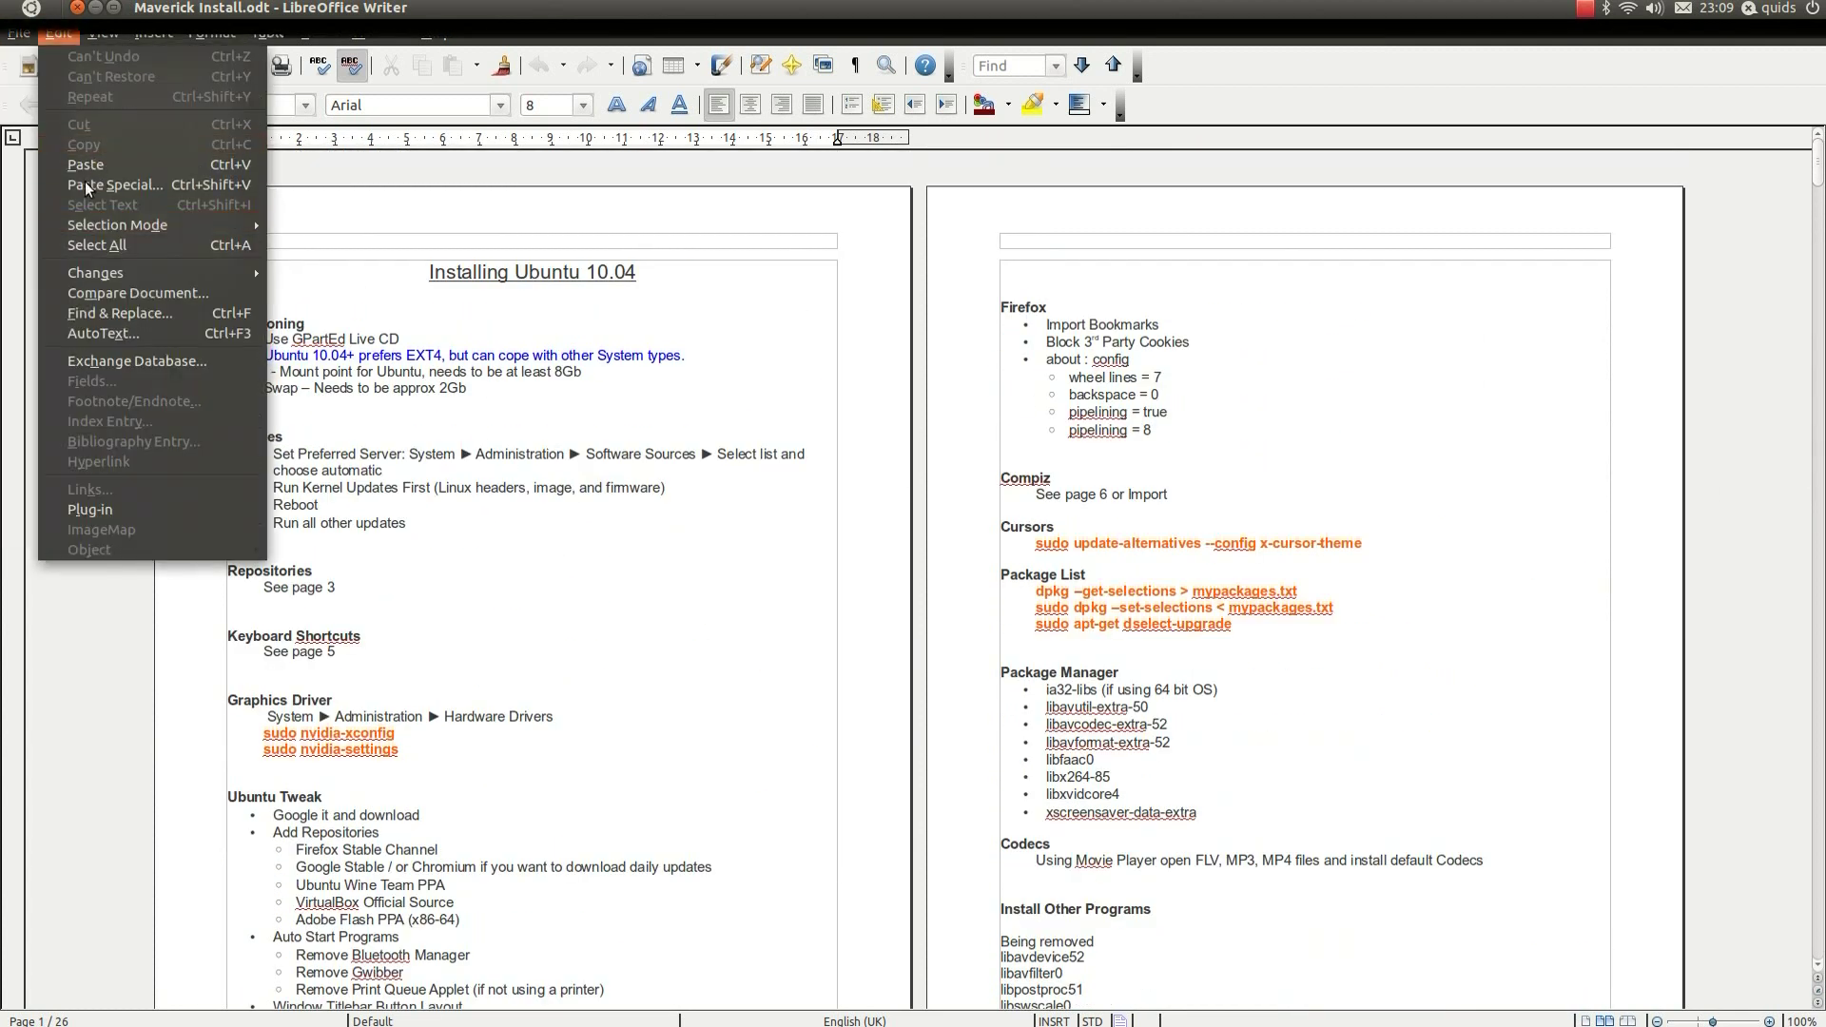
{"action": "key", "text": "Escape"}
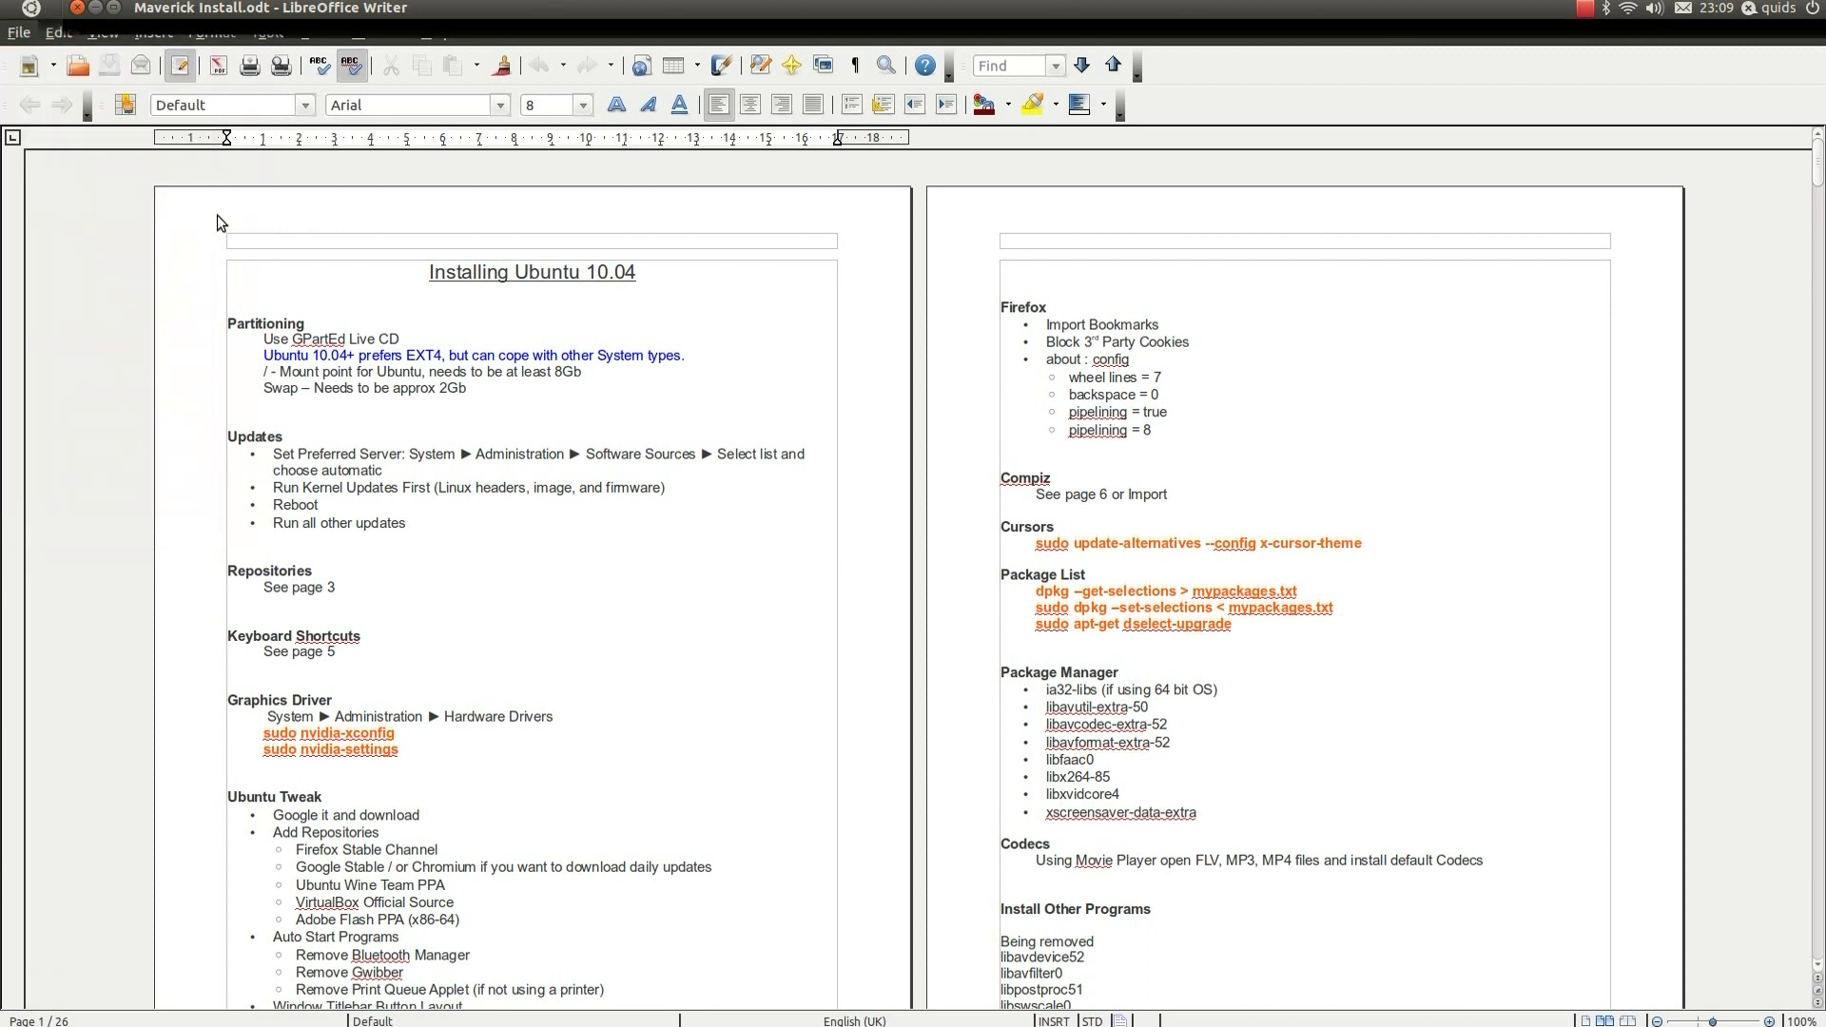
{"action": "key", "text": "ctrl+shift+s"}
{"action": "left_click", "coordinate": [1100, 673]}
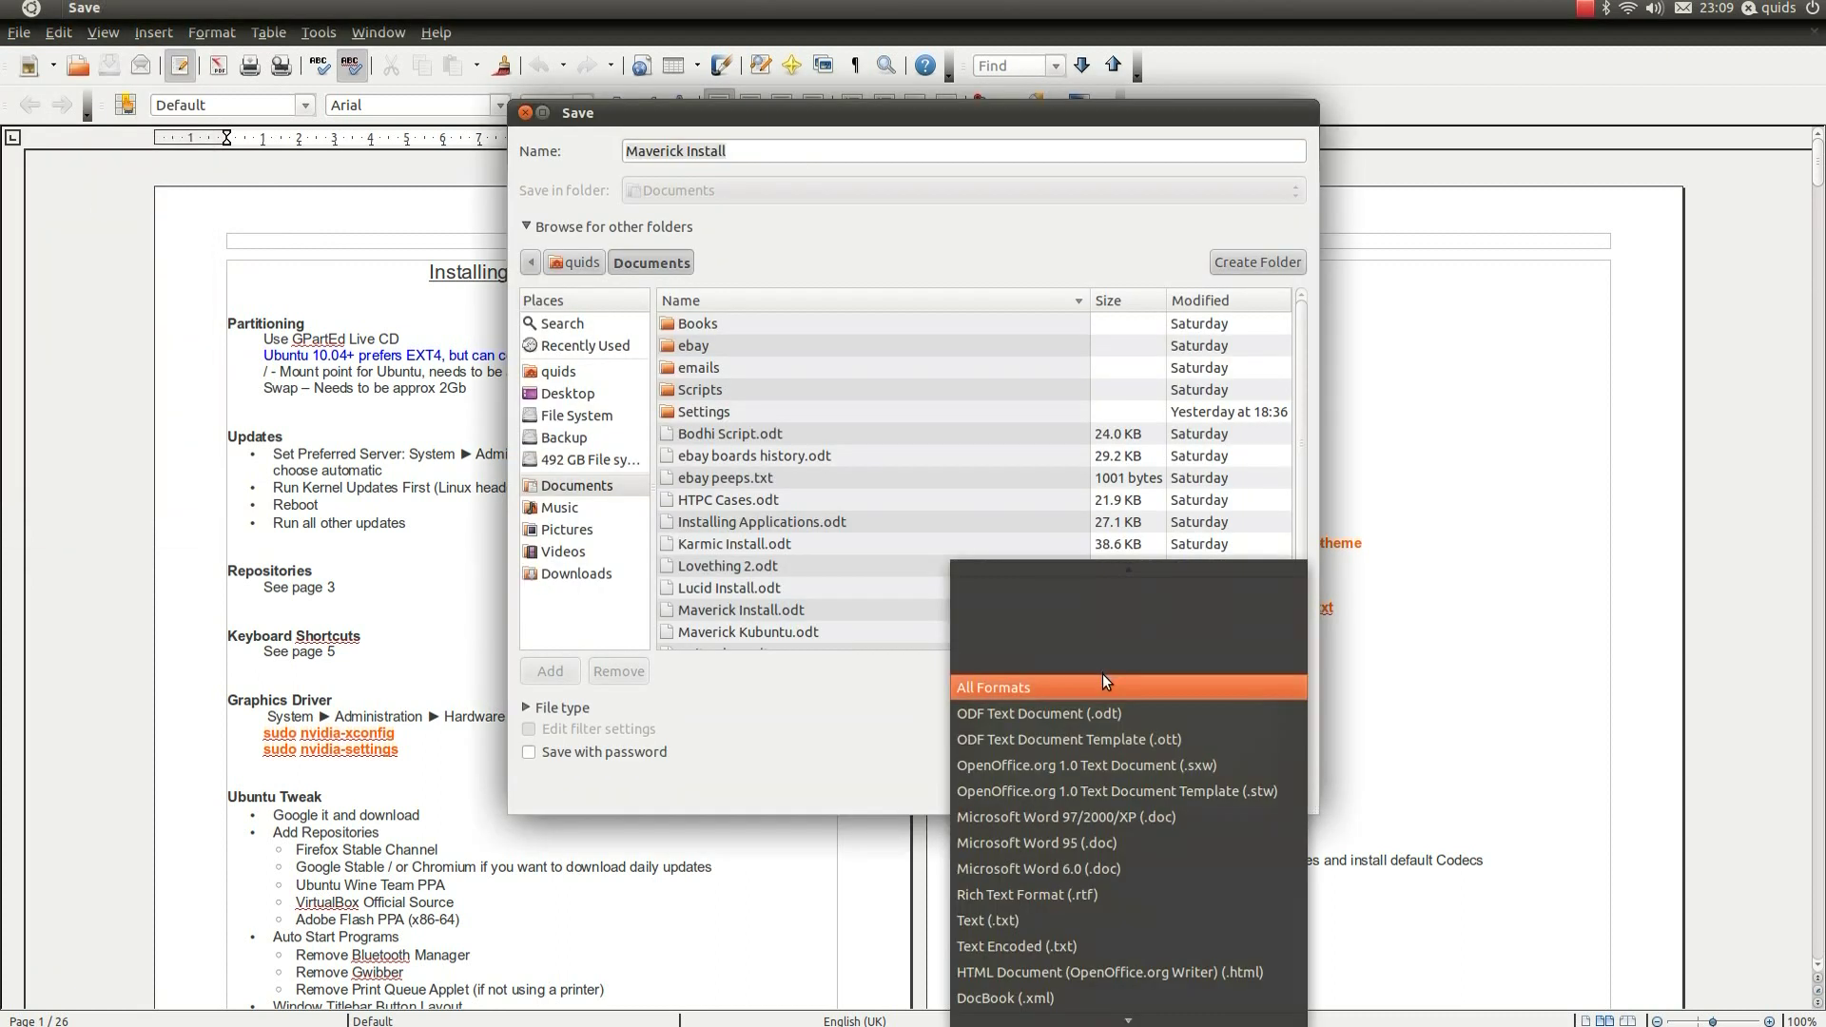
{"action": "mouse_move", "coordinate": [1123, 1018]}
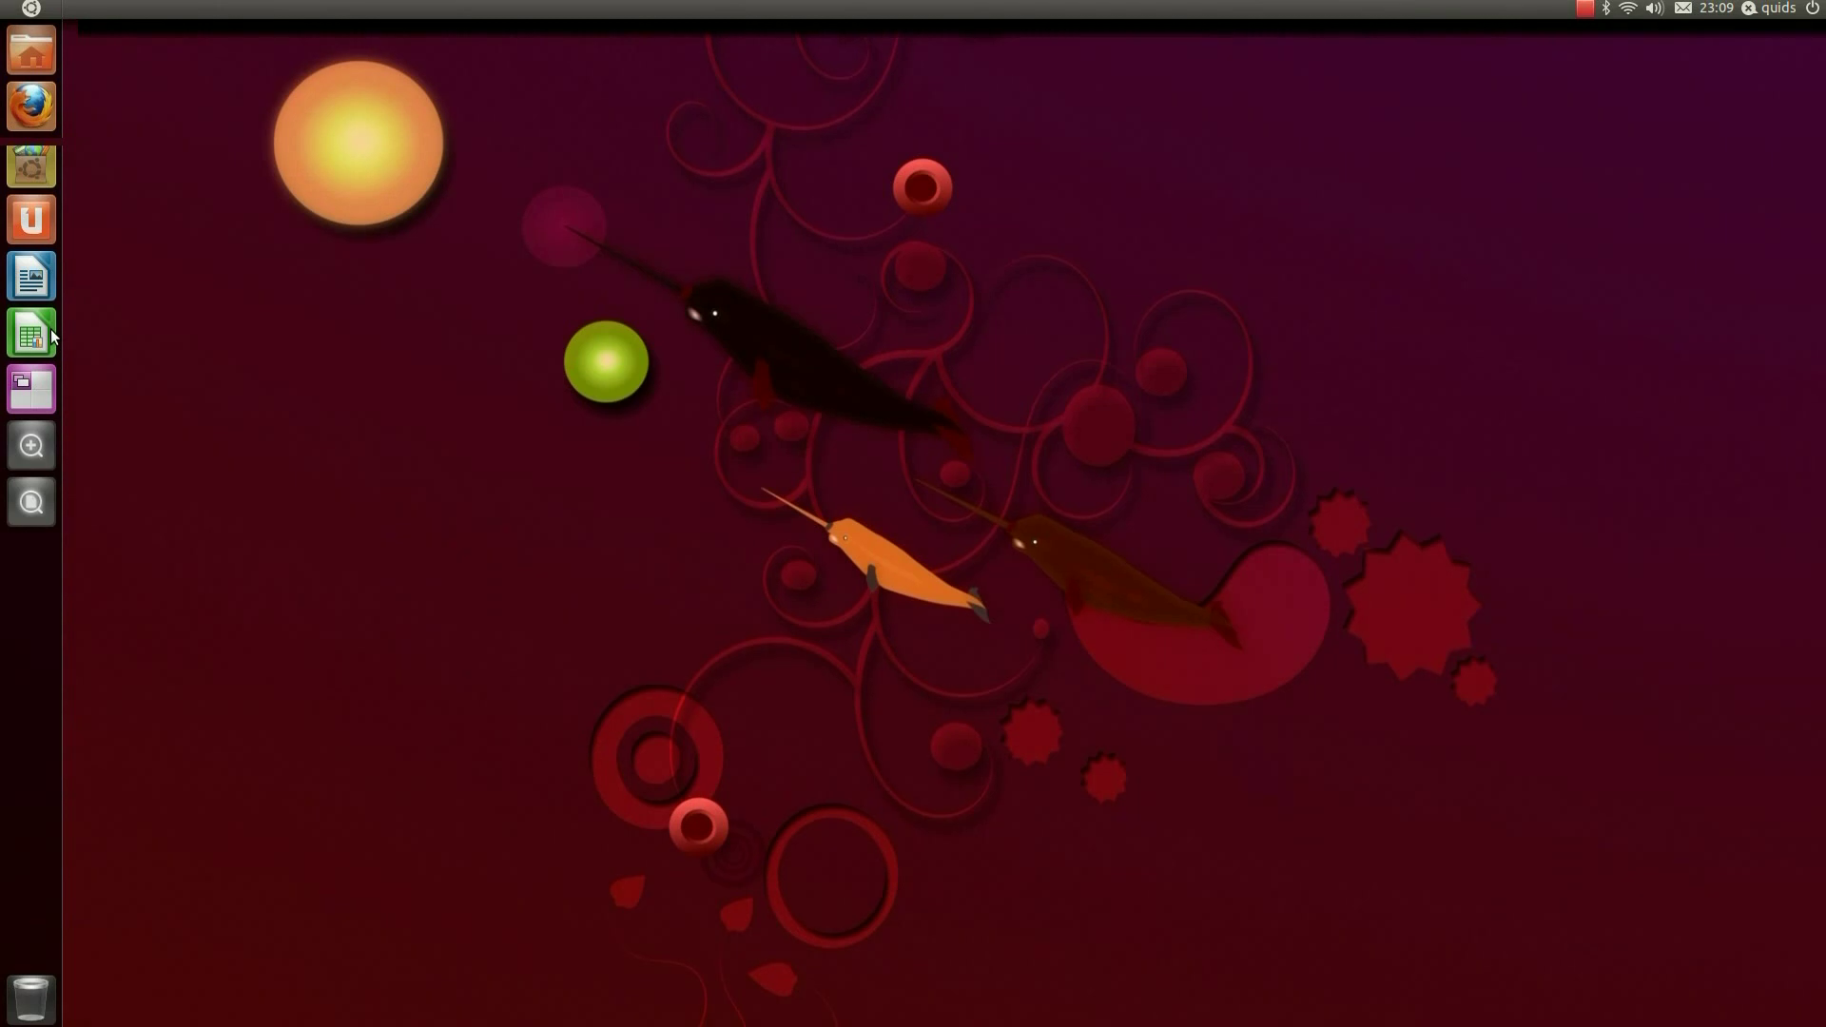
Step: Open a blank spreadsheet in LibreOffice Calc, and launch the LibreOffice start window from the Office applications
{"action": "left_click", "coordinate": [52, 330]}
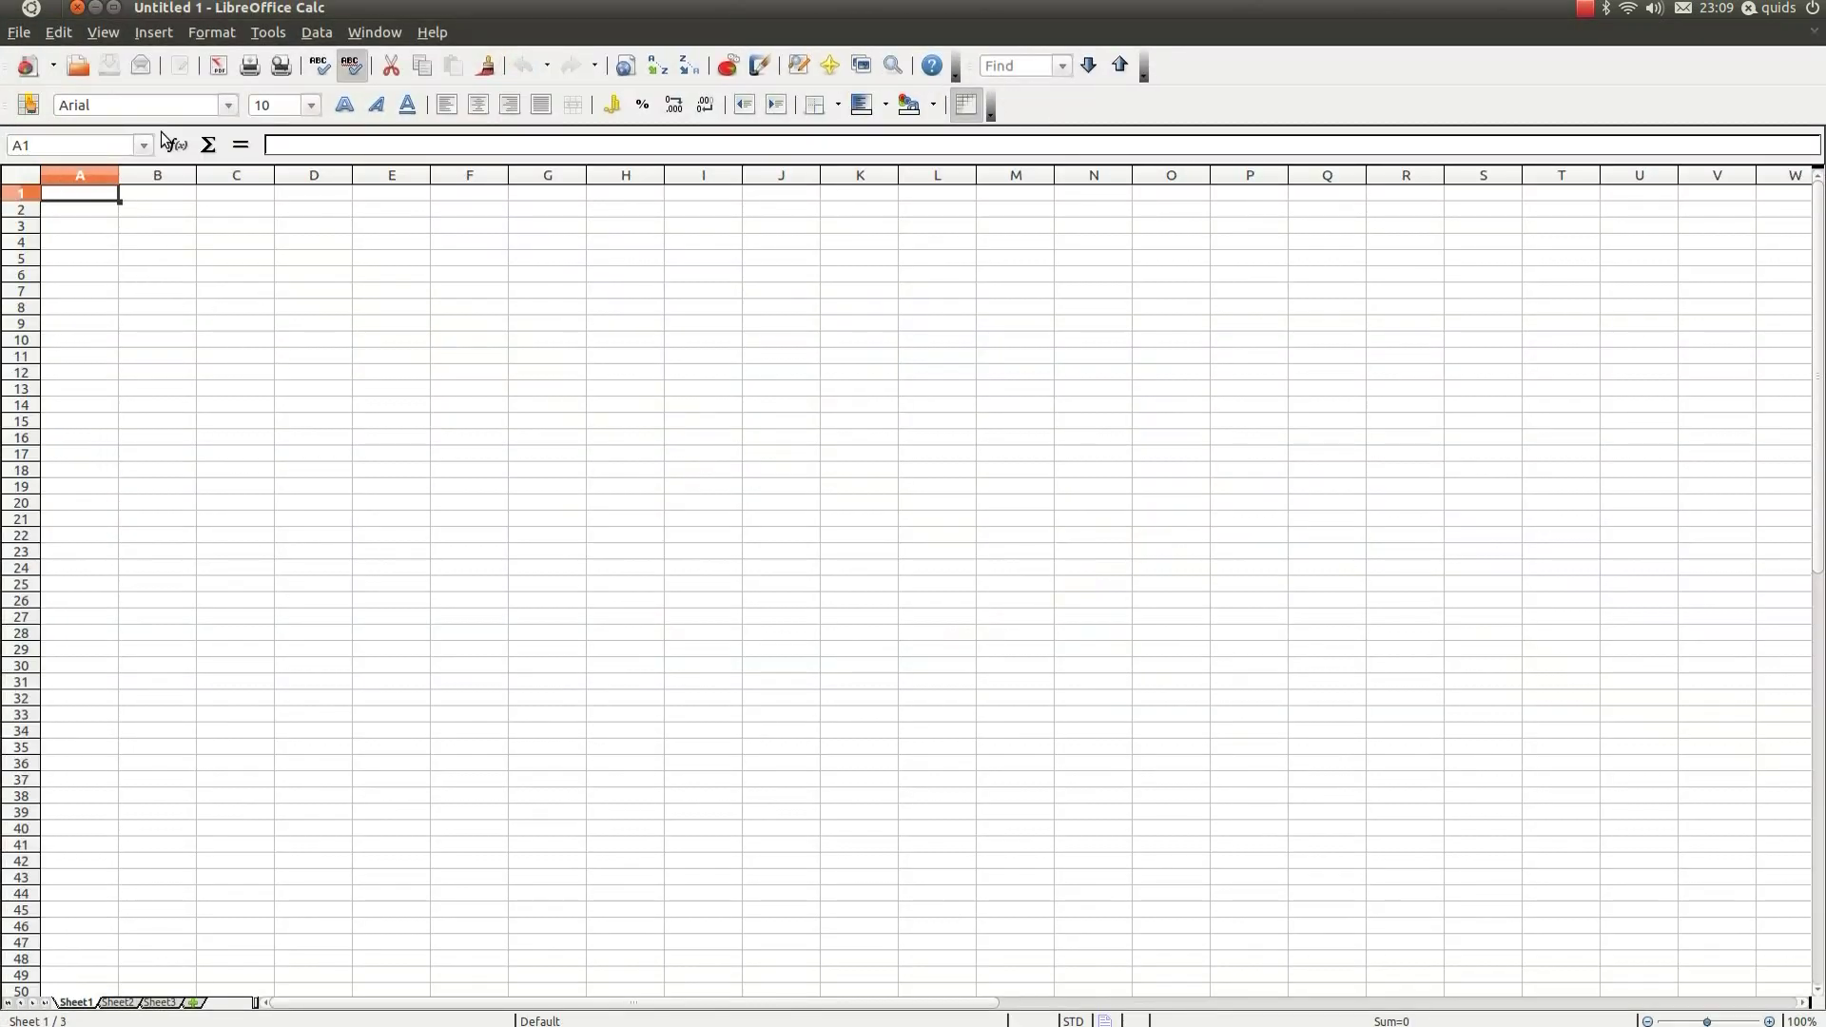
{"action": "left_click", "coordinate": [31, 9]}
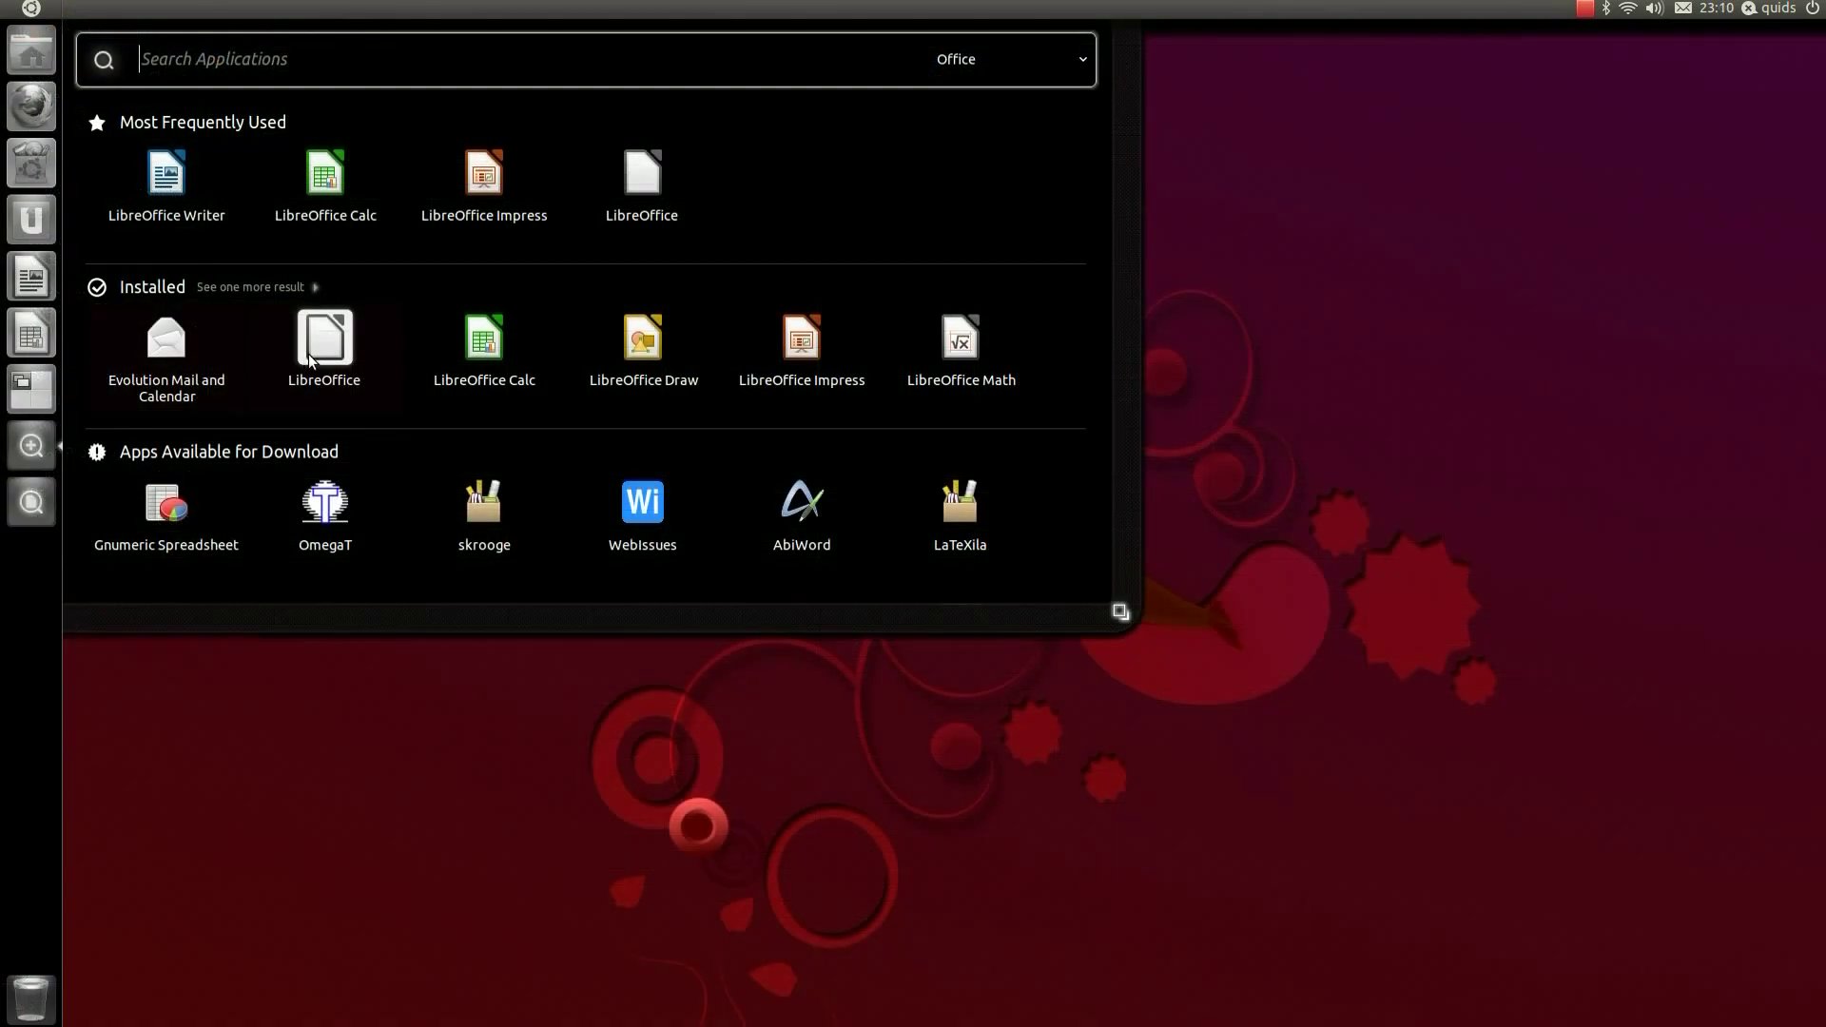
{"action": "left_click", "coordinate": [308, 353]}
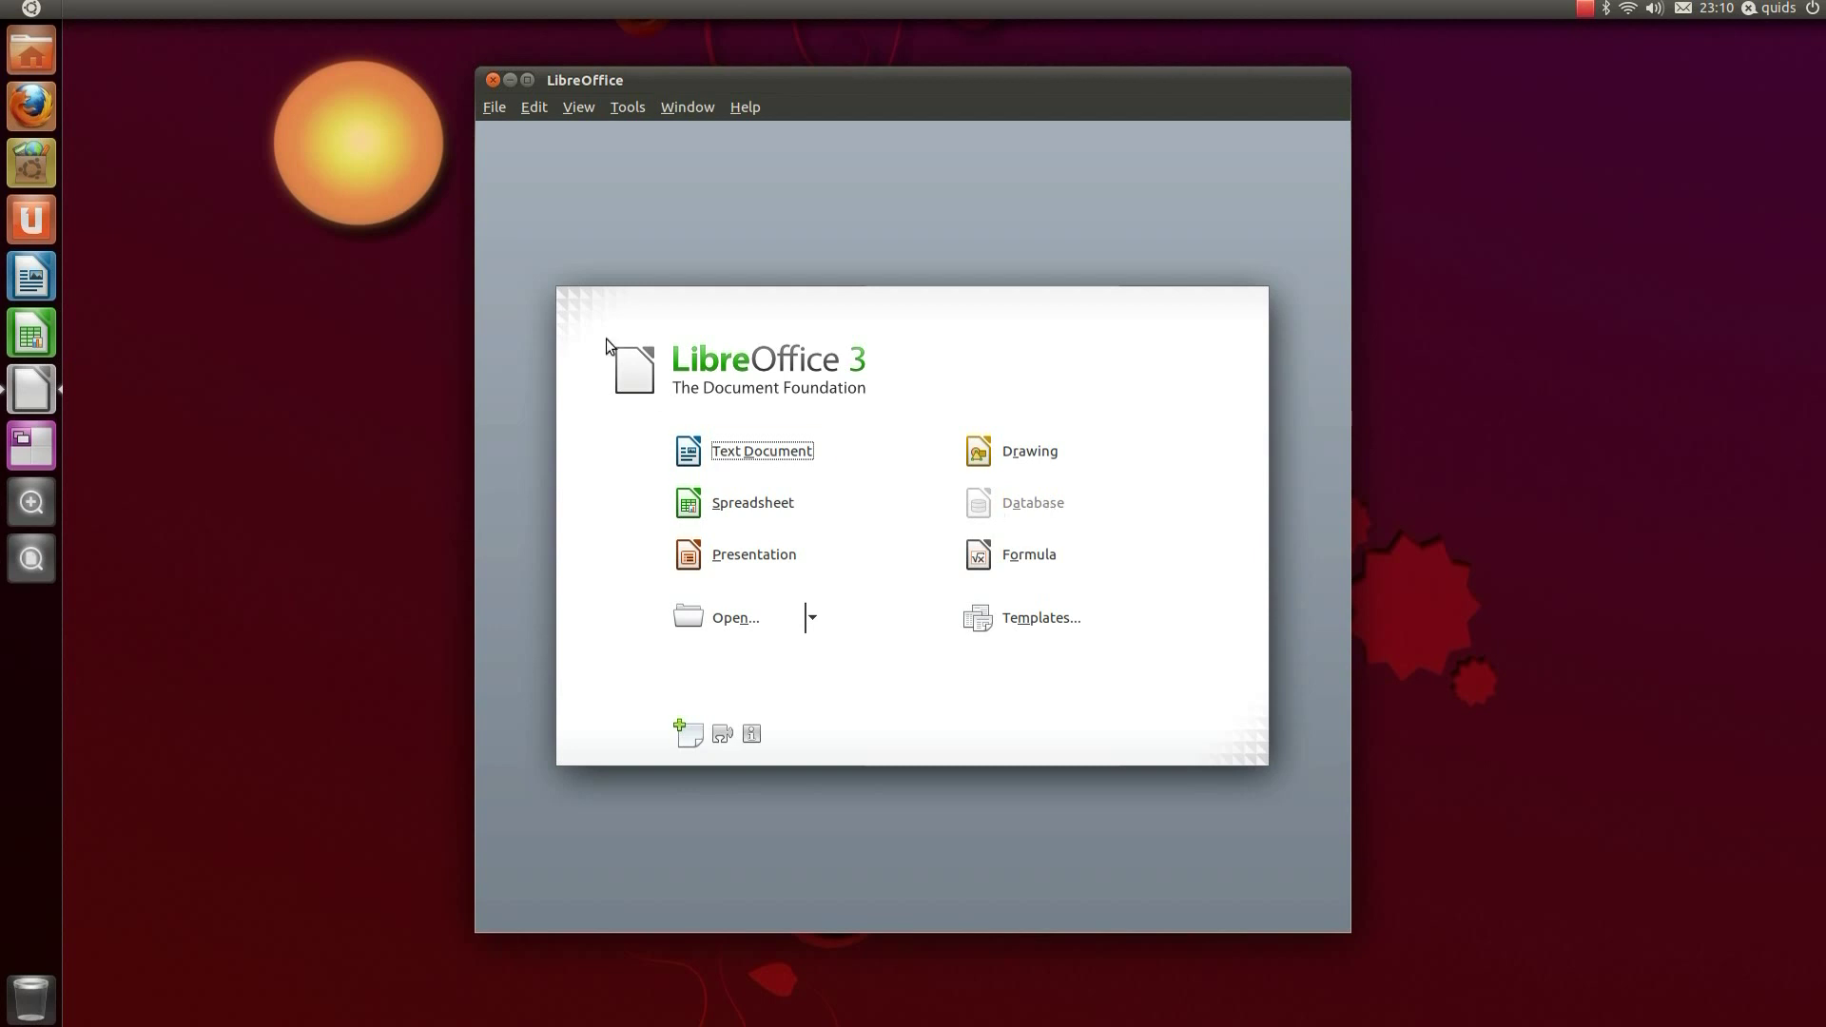
Step: Create an empty presentation from the LibreOffice start window to view Impress, and close it again
{"action": "left_click", "coordinate": [801, 566]}
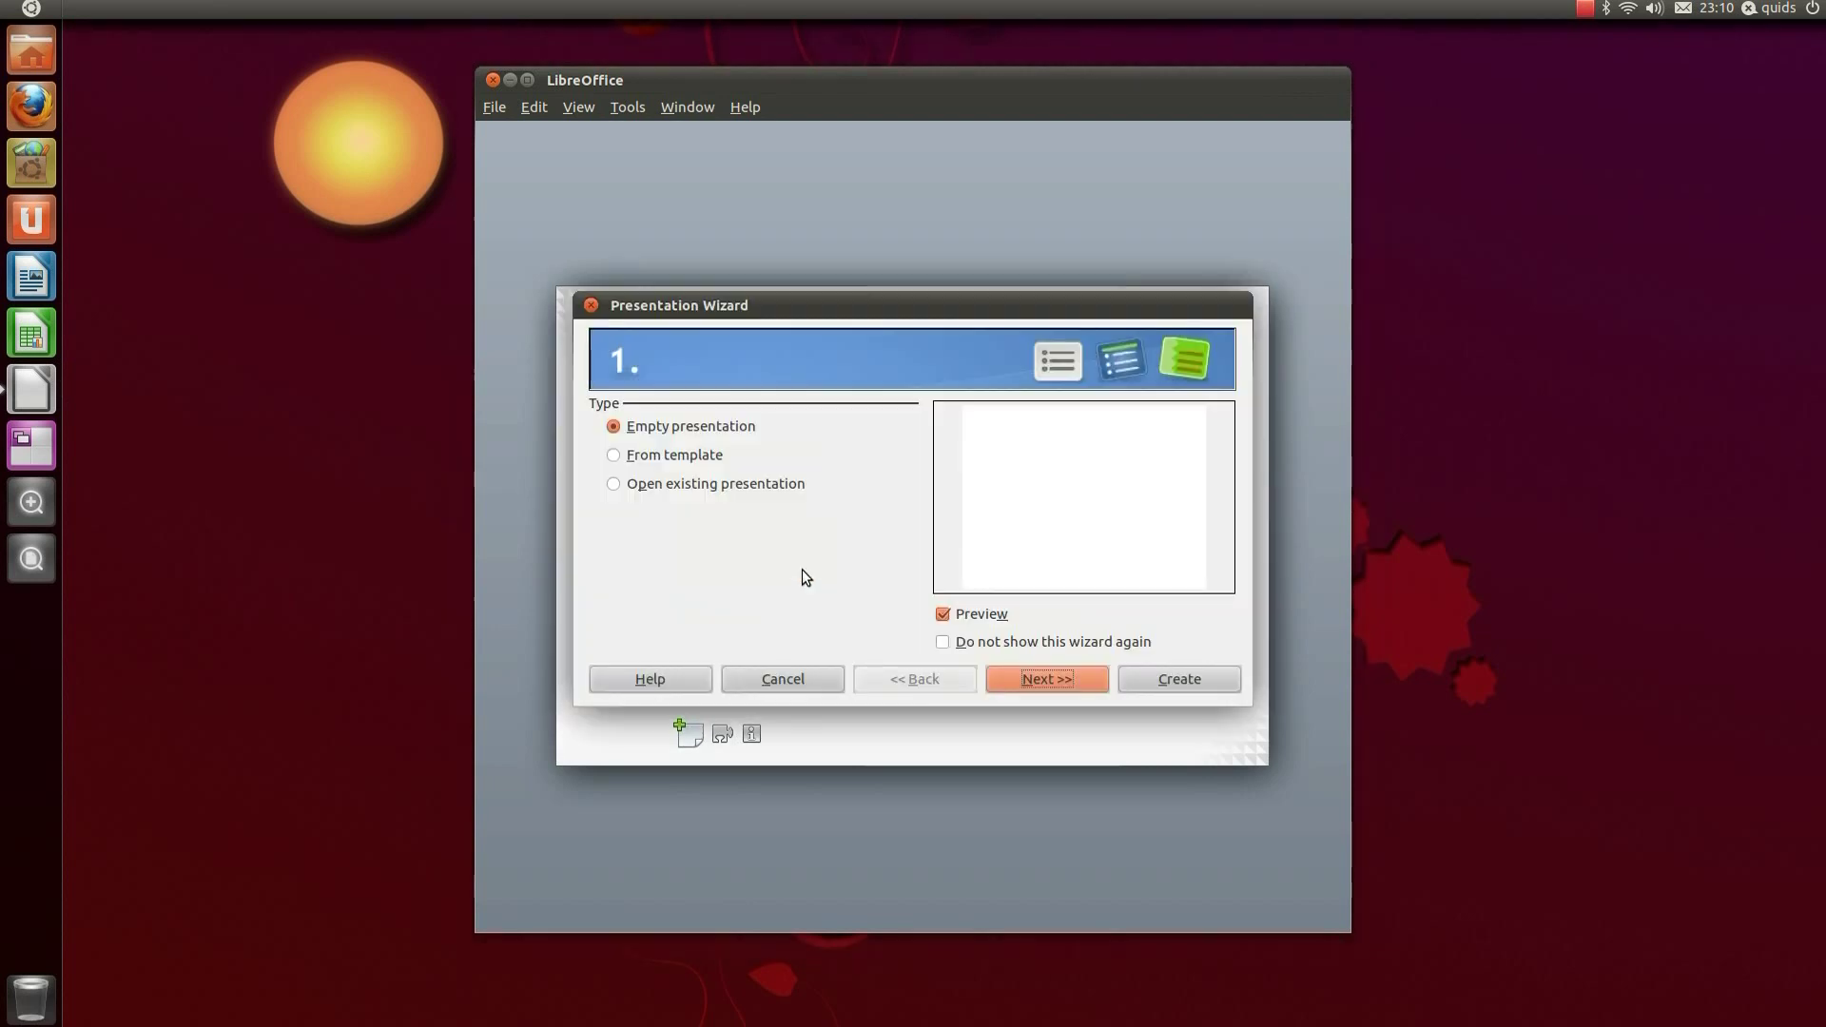
{"action": "left_click", "coordinate": [1162, 678]}
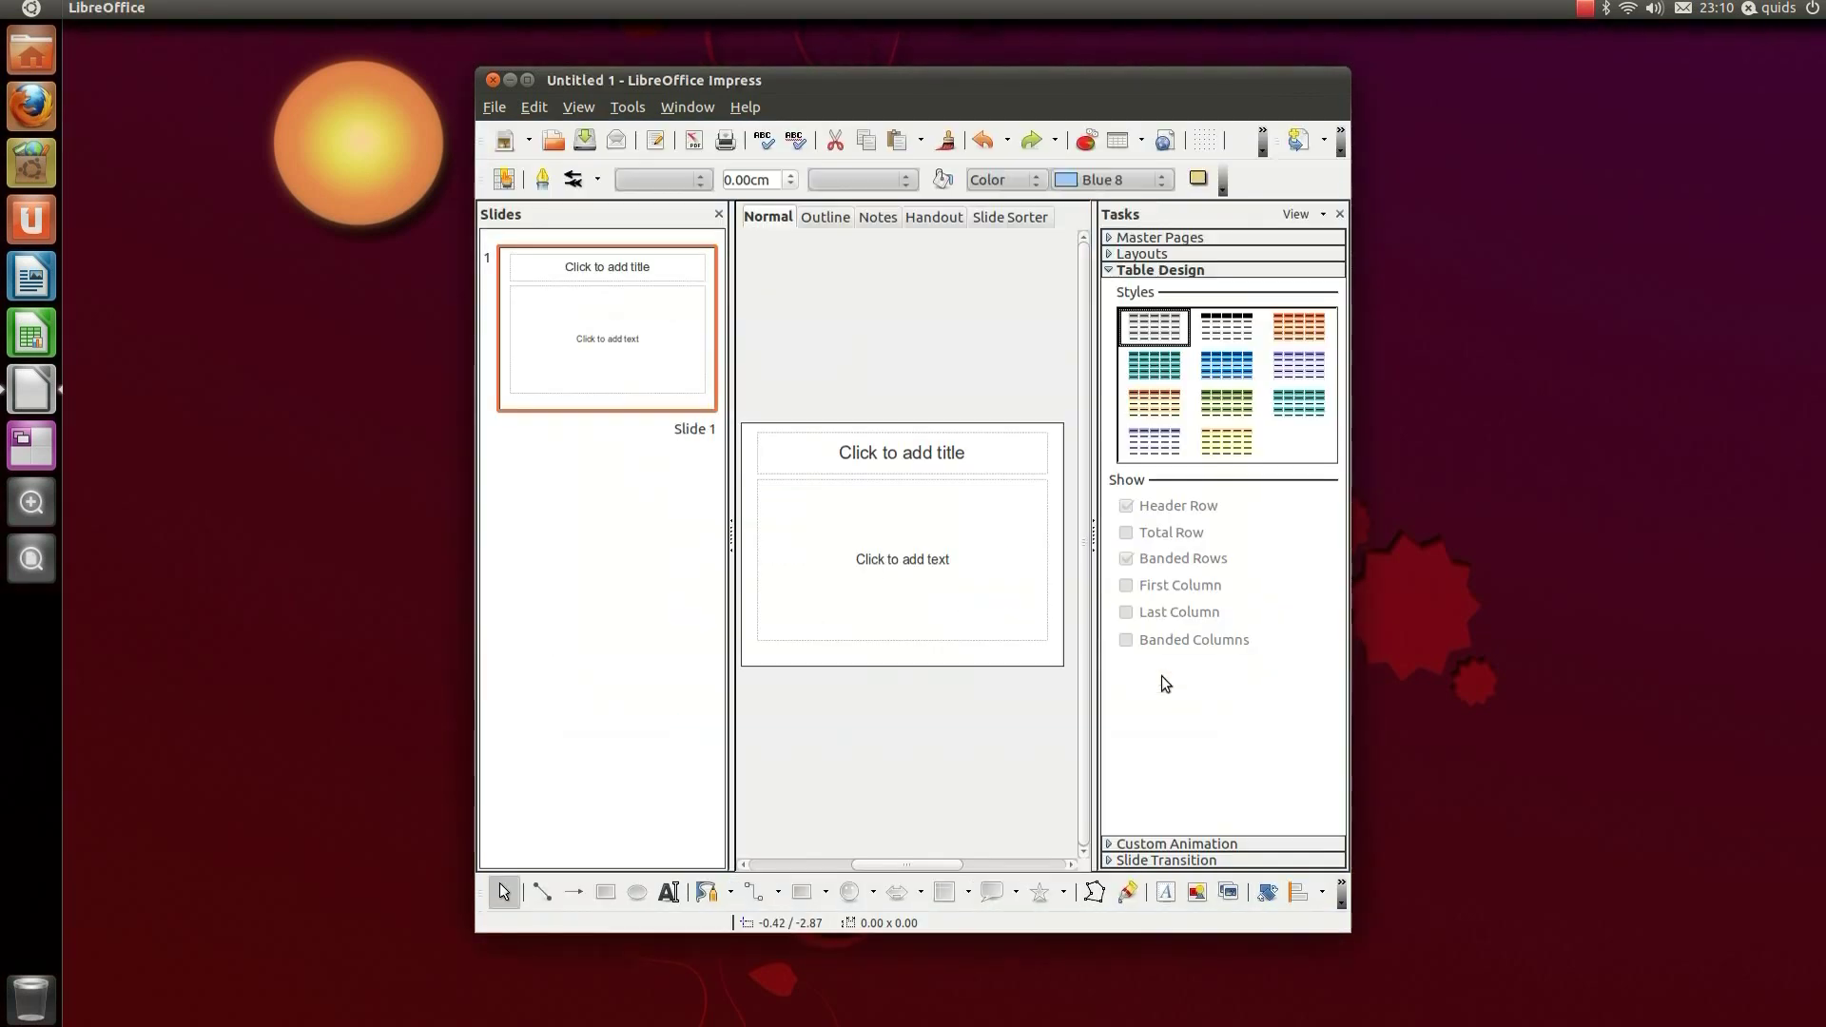
{"action": "left_click", "coordinate": [493, 81]}
Step: List all installed Accessories applications and launch the Calculator
{"action": "right_click", "coordinate": [31, 446]}
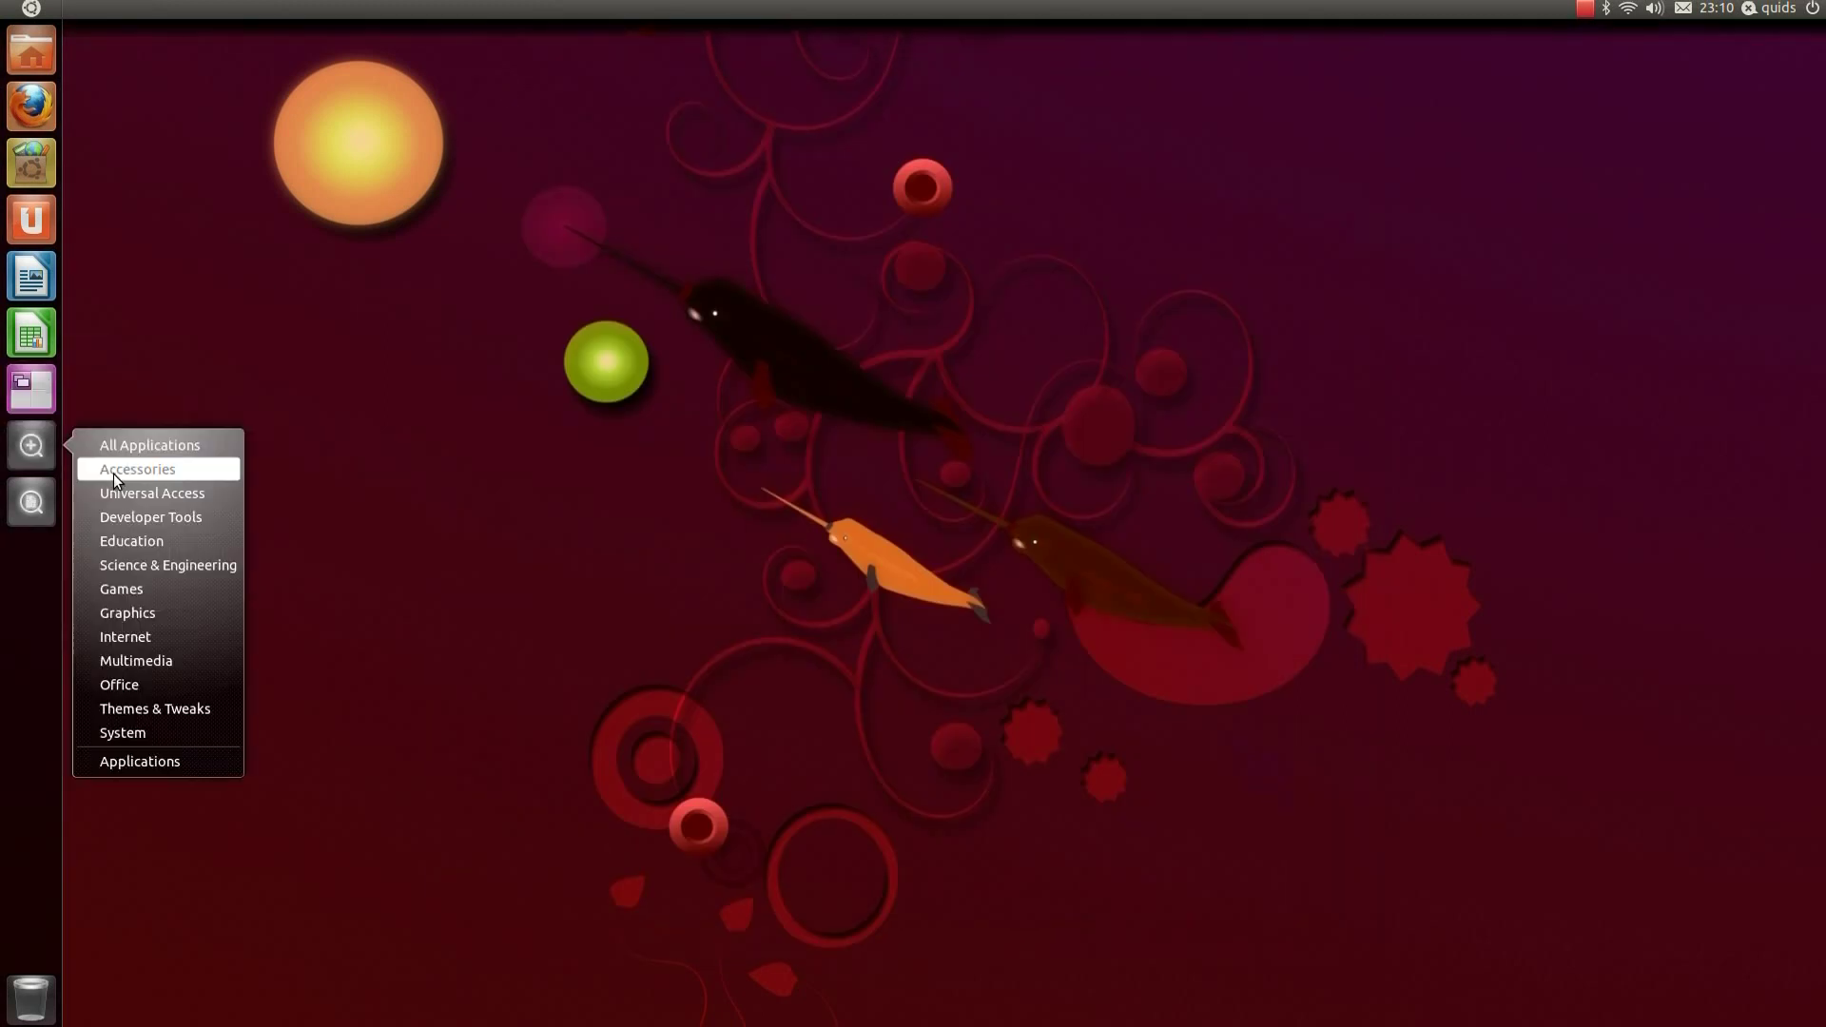
{"action": "left_click", "coordinate": [114, 472]}
{"action": "left_click", "coordinate": [239, 285]}
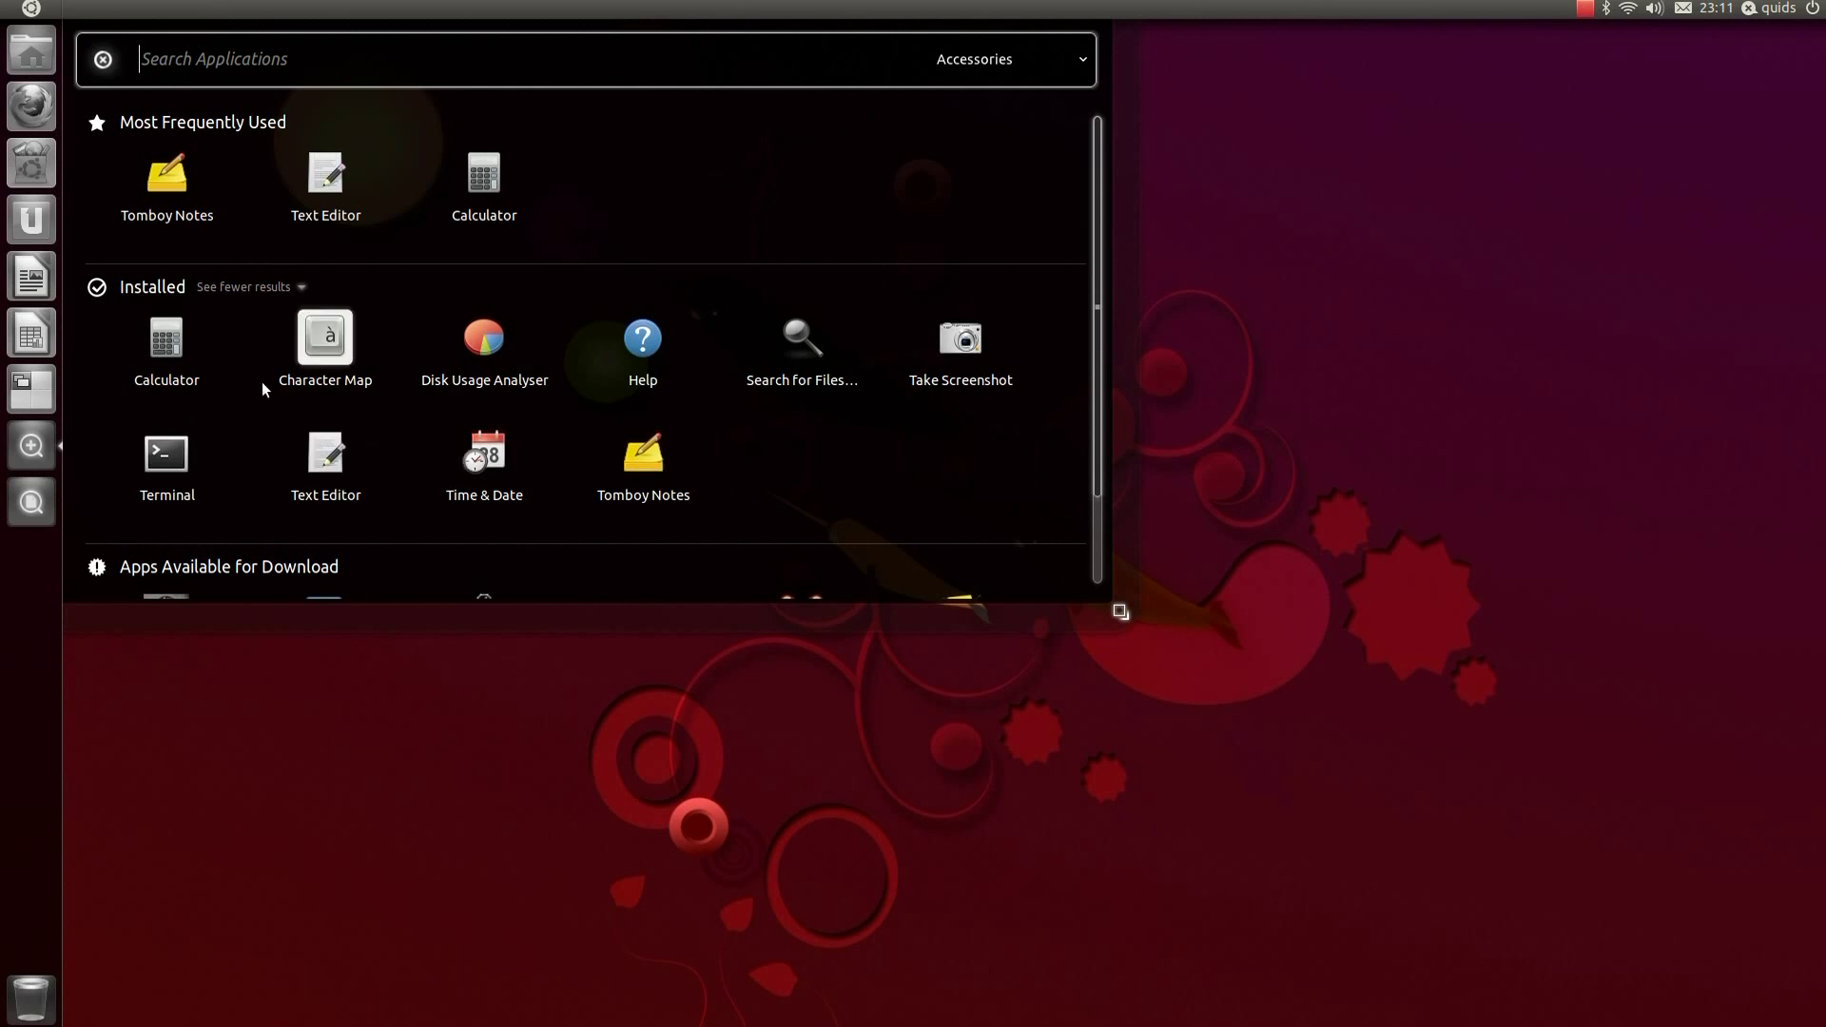
{"action": "left_click", "coordinate": [152, 345]}
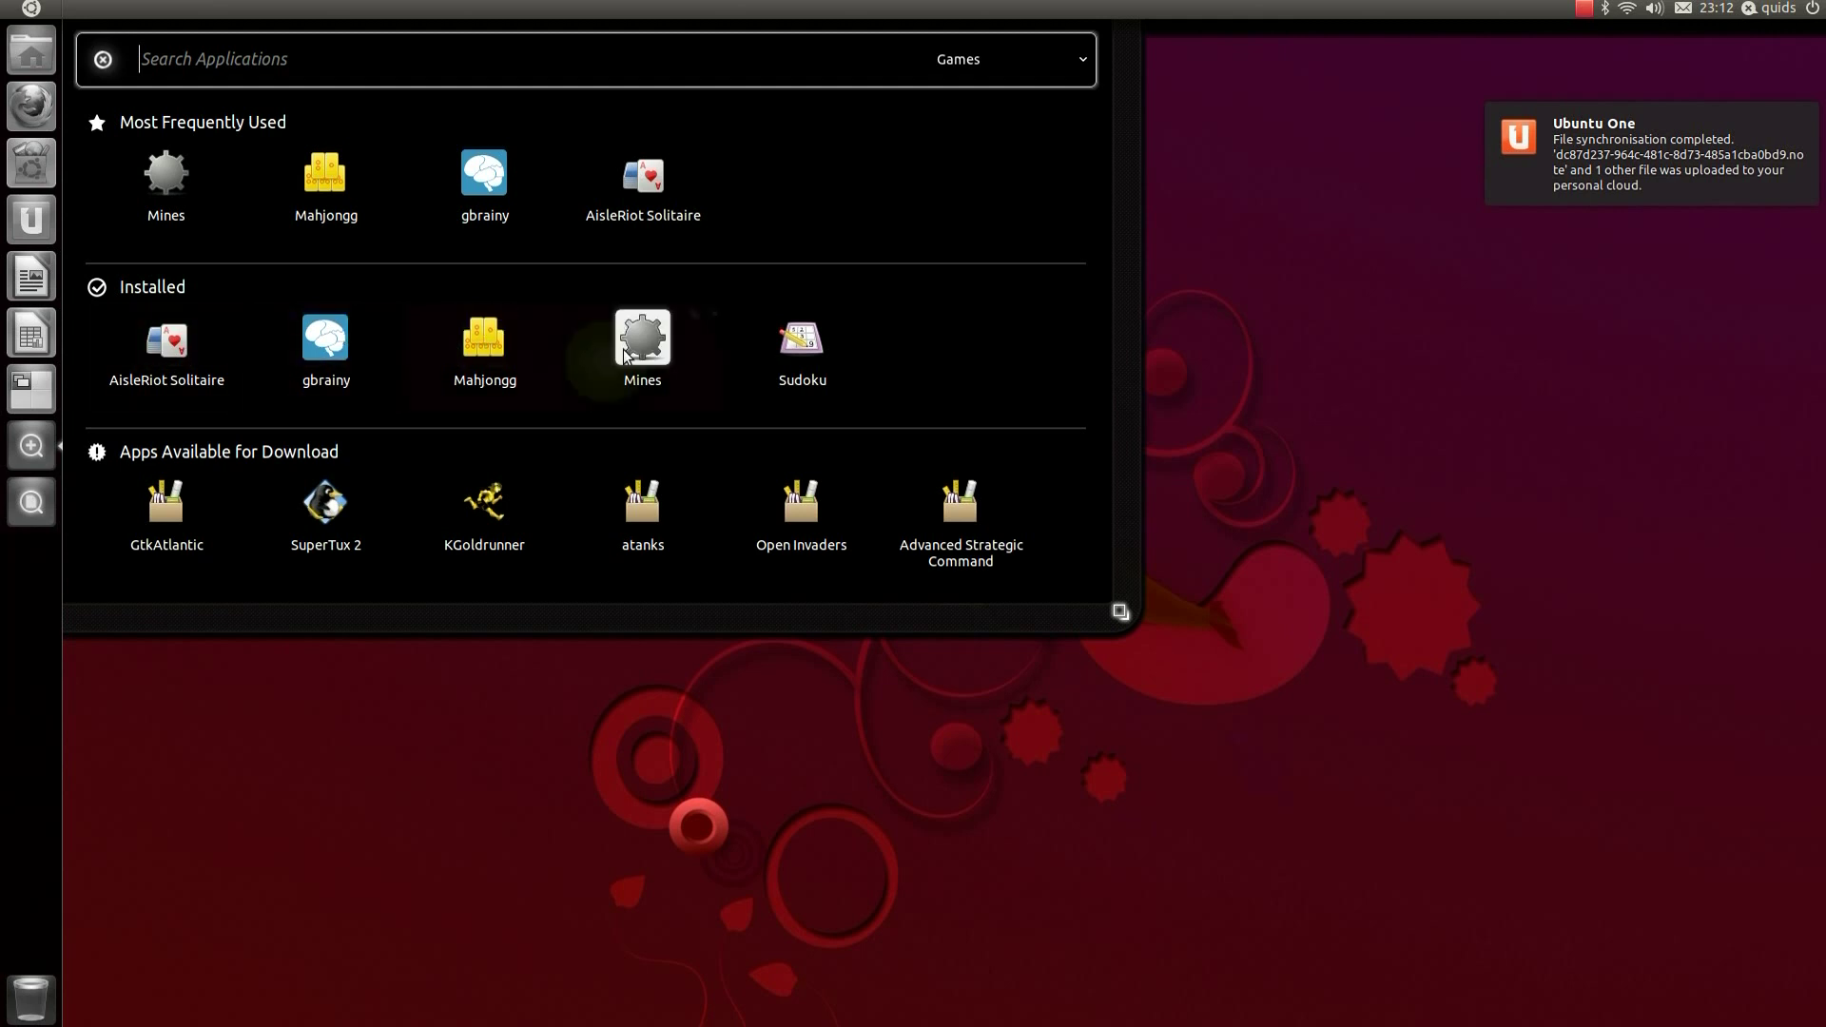
Step: Launch AisleRiot Solitaire, start an Easy Sudoku game, and move the hearts card onto the last tableau column in Solitaire
{"action": "left_click", "coordinate": [157, 350]}
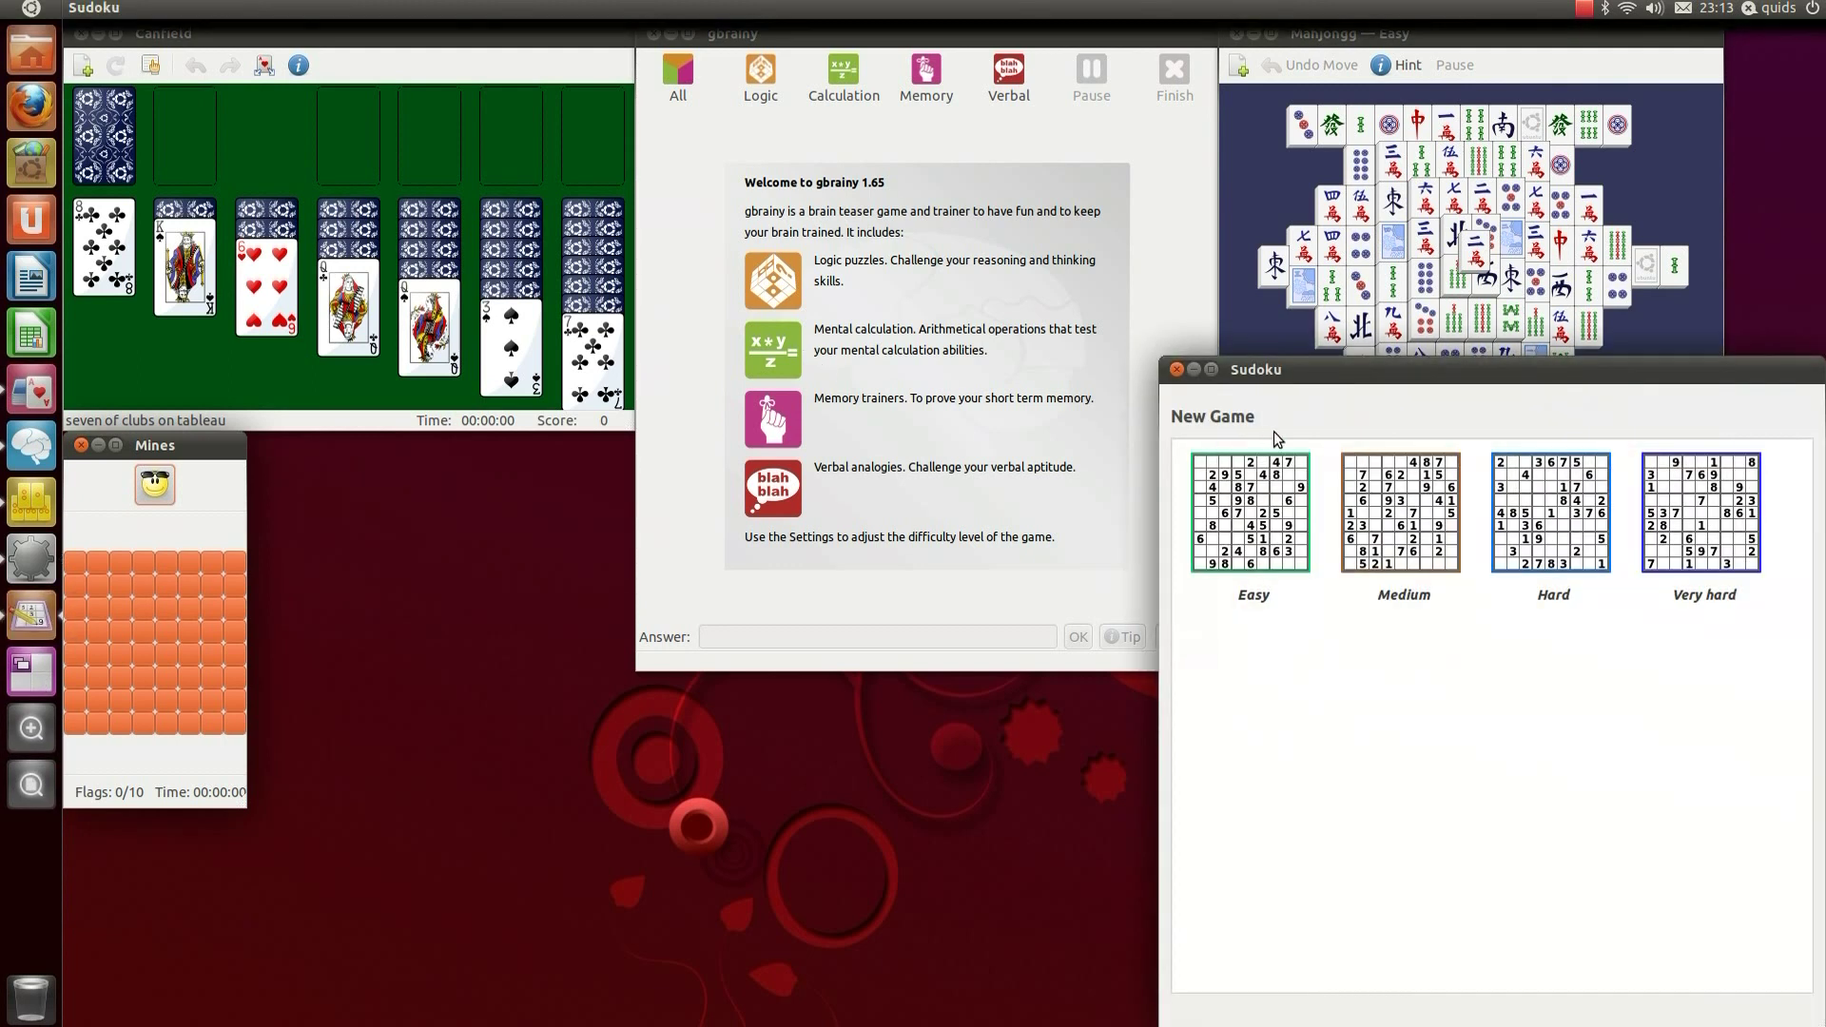
{"action": "left_click", "coordinate": [1291, 492]}
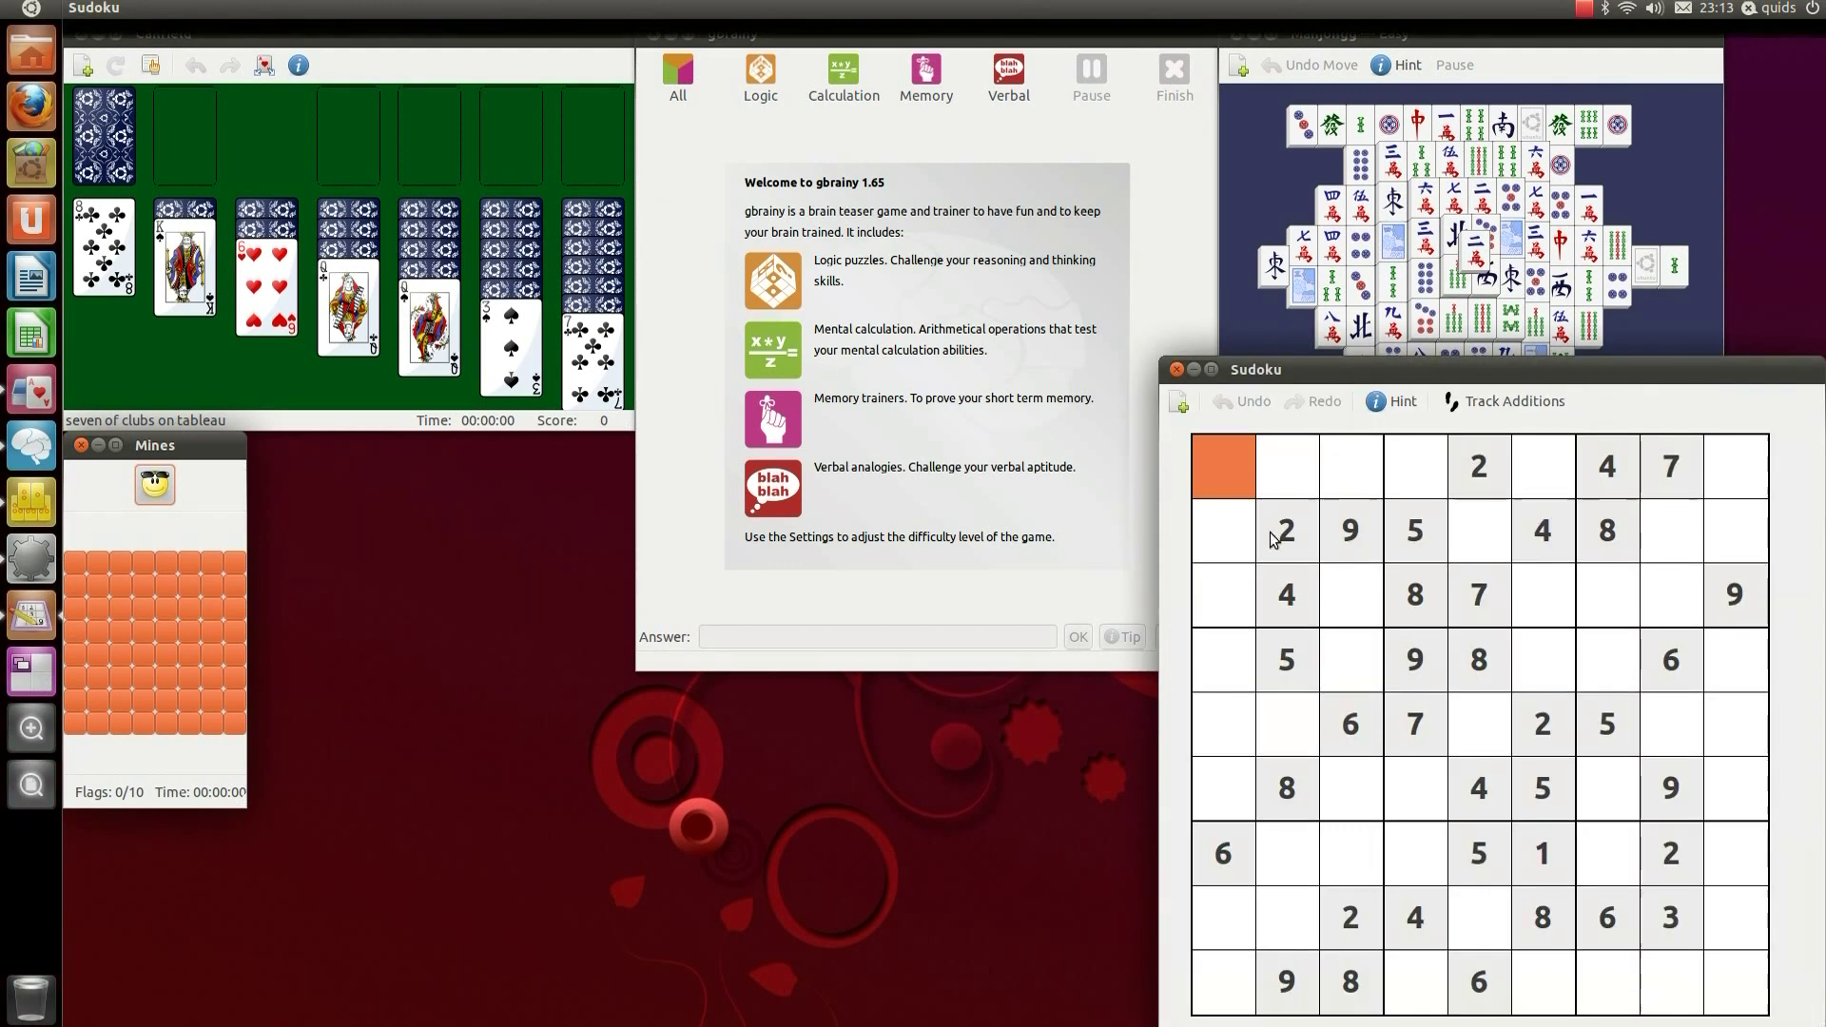
{"action": "left_click_drag", "start_coordinate": [266, 285], "coordinate": [593, 367]}
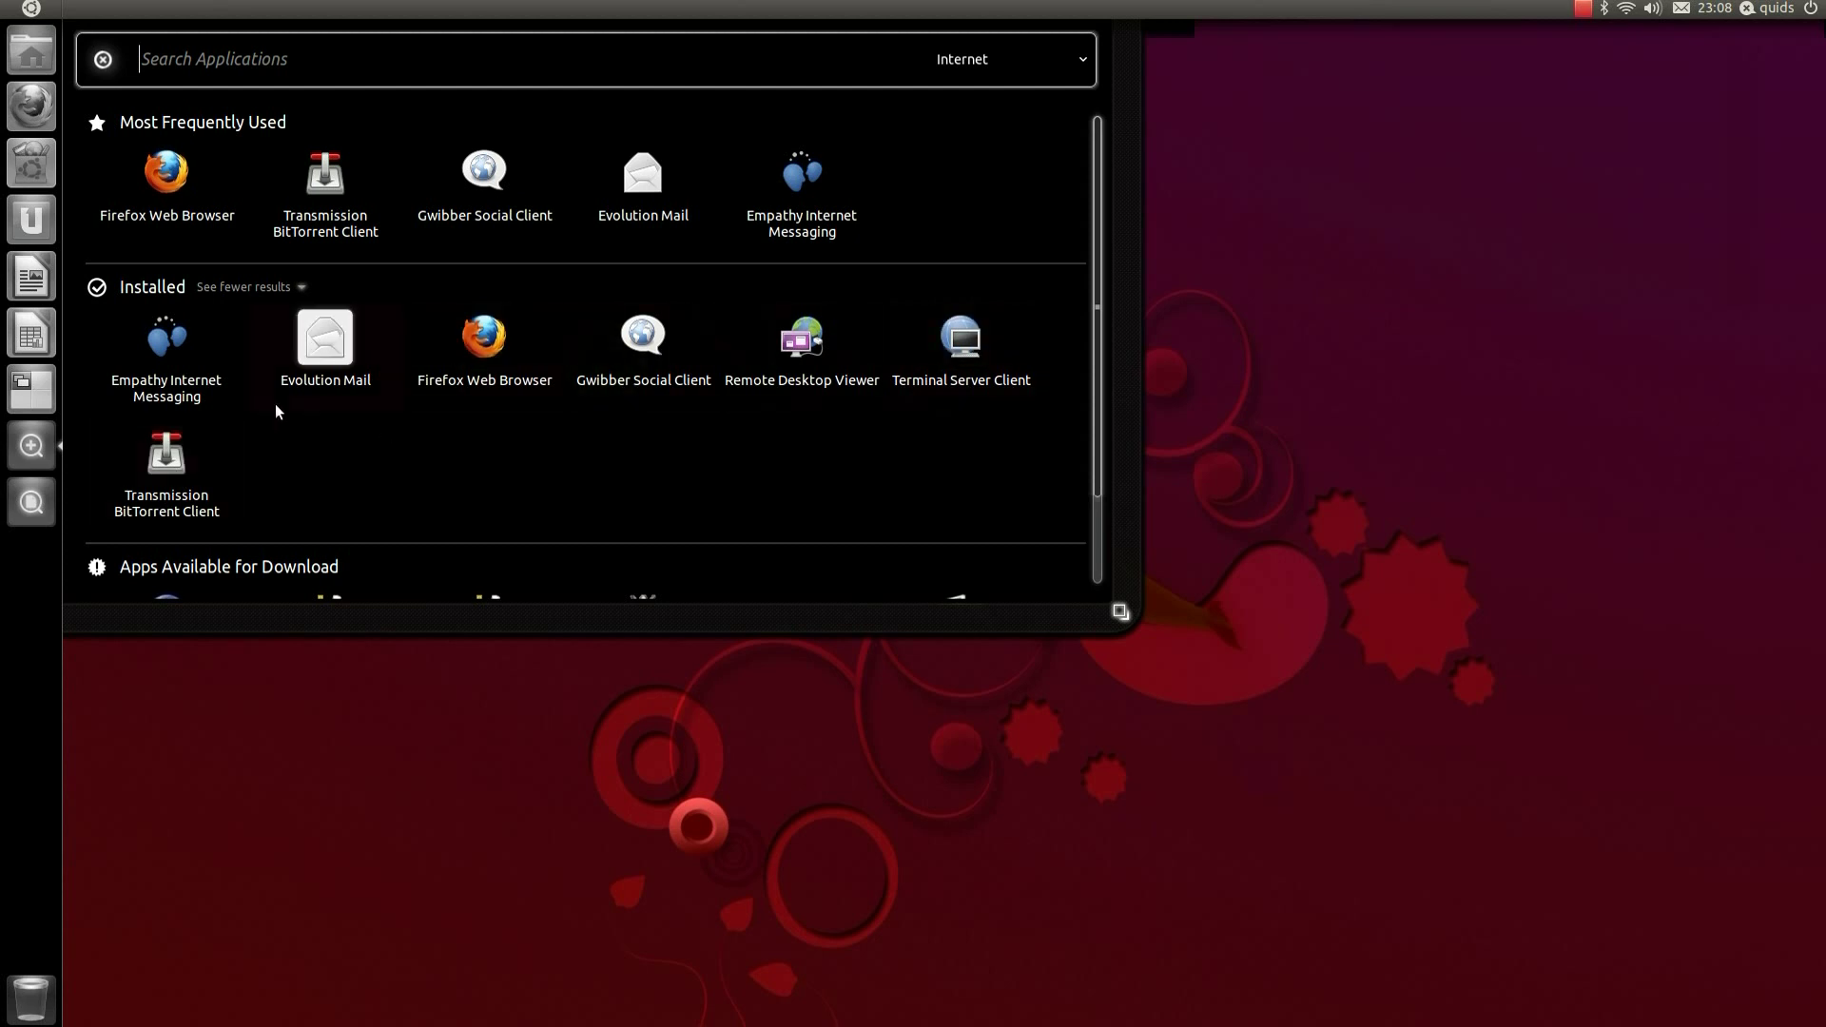
Step: Launch Empathy Internet Messaging and open the list of services available for a new broadcast account
{"action": "left_click", "coordinate": [186, 344]}
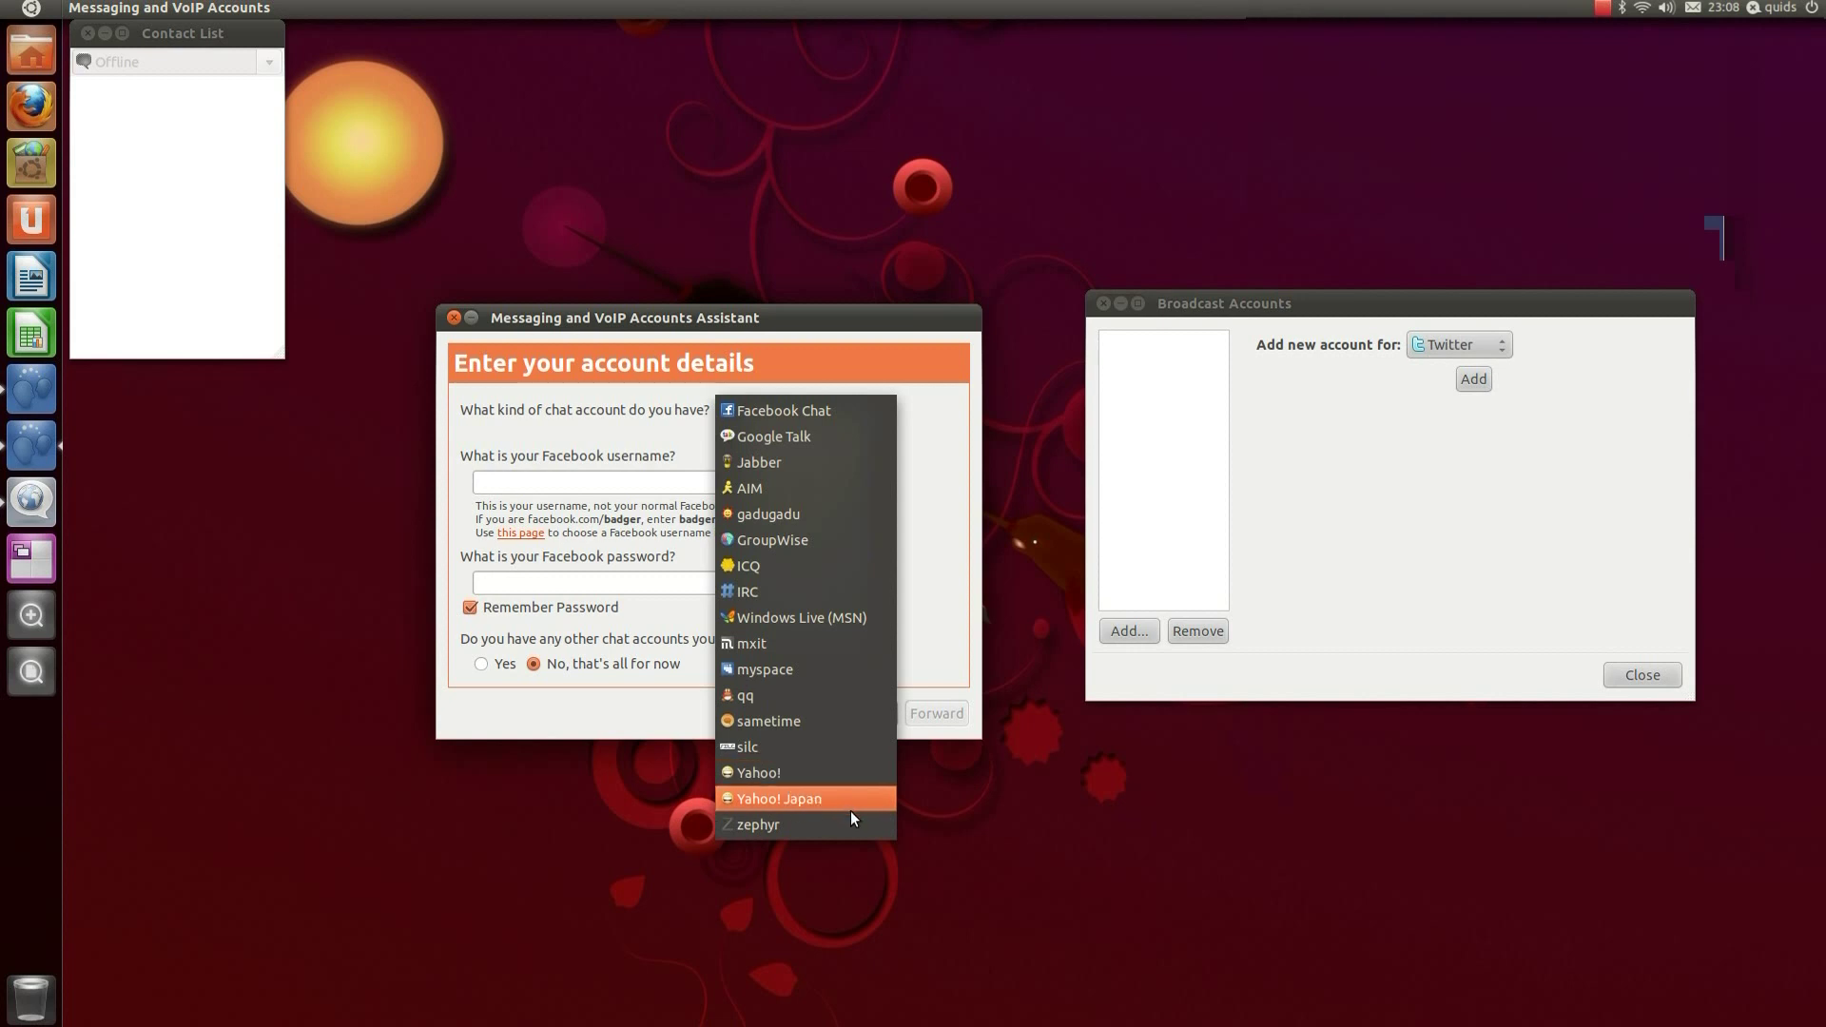
{"action": "left_click", "coordinate": [952, 350]}
{"action": "left_click", "coordinate": [1485, 342]}
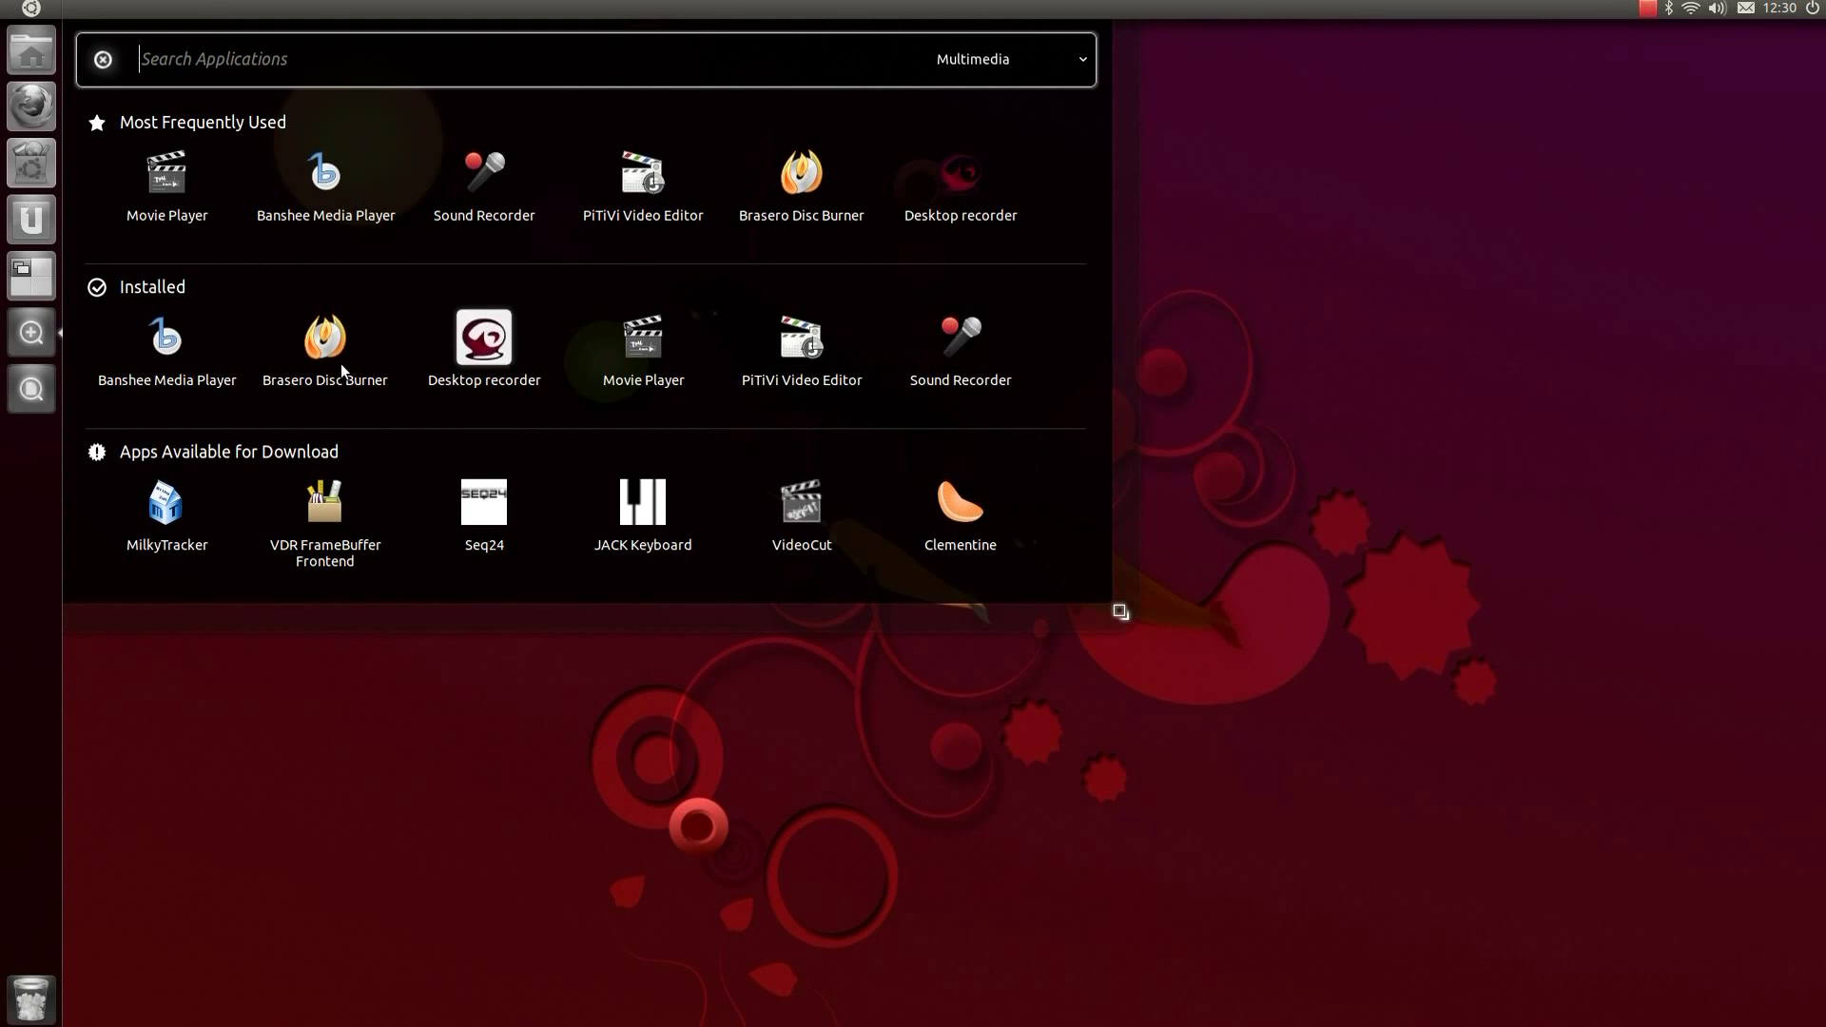
Step: Launch Banshee Media Player and look through the album covers in the music library
{"action": "left_click", "coordinate": [167, 343]}
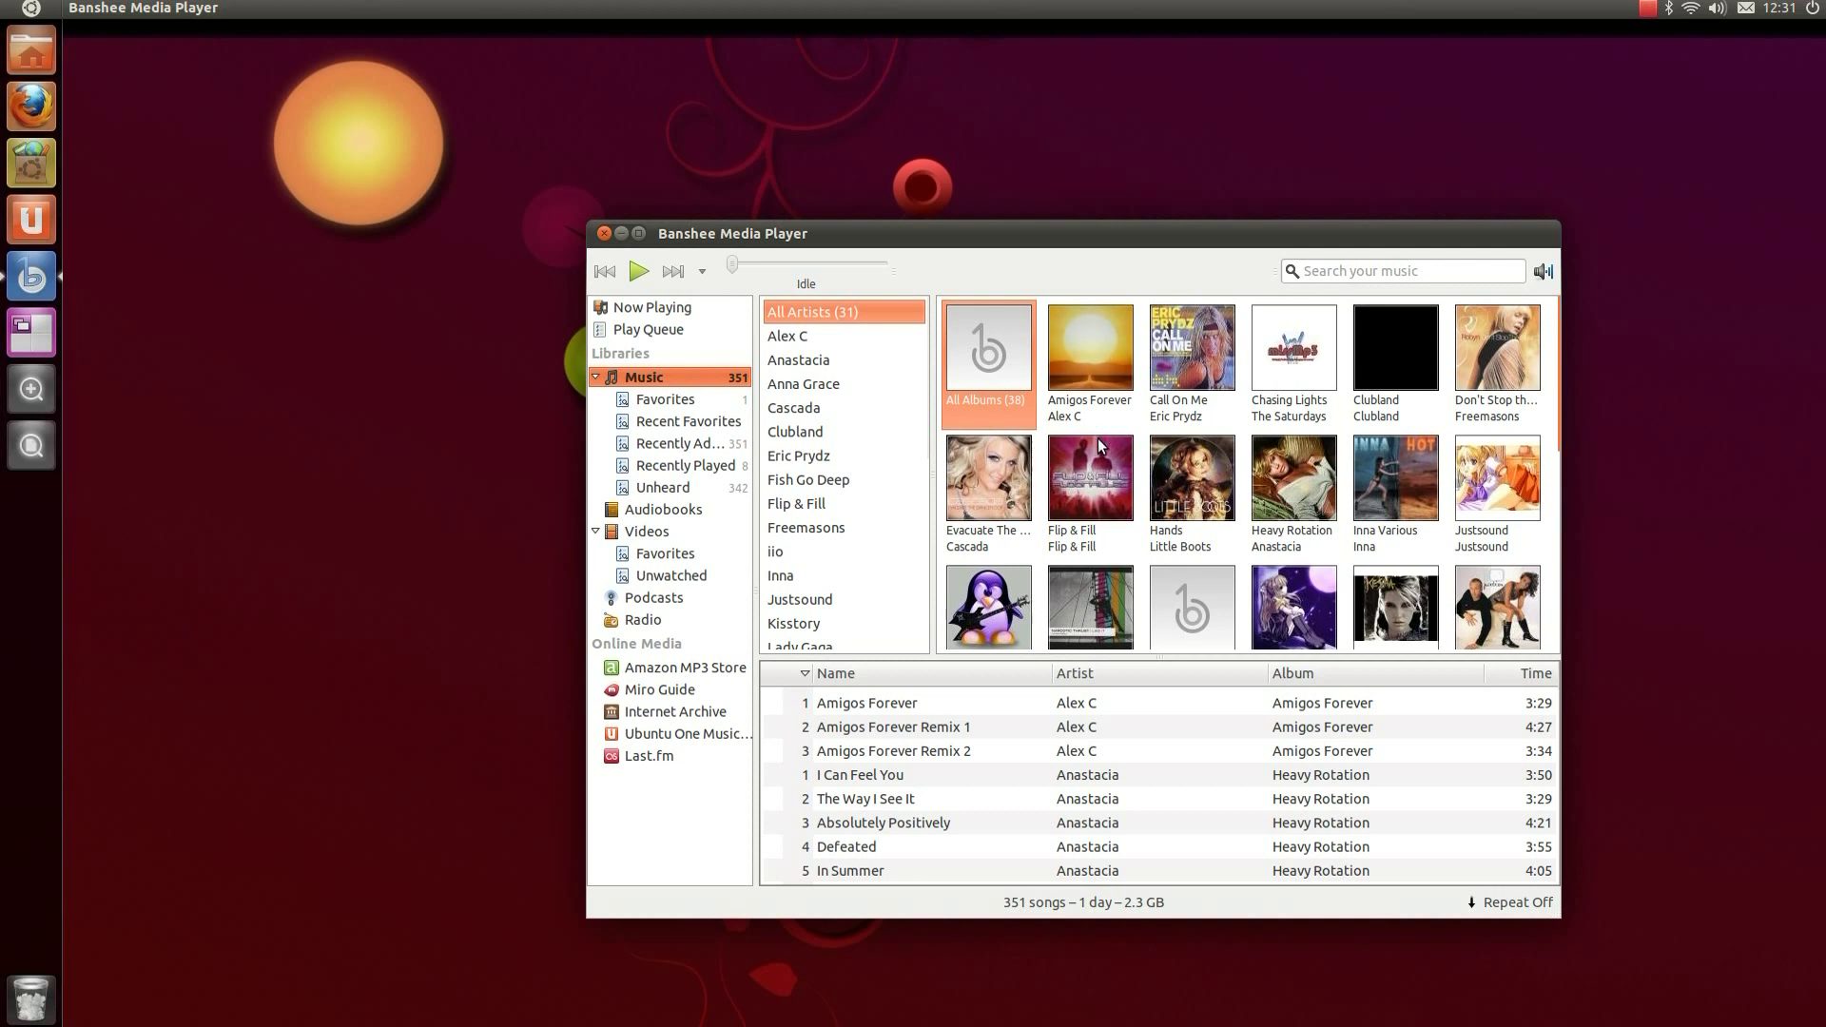
{"action": "scroll", "coordinate": [1097, 418], "scroll_direction": "down", "scroll_amount": 5}
{"action": "scroll", "coordinate": [1095, 461], "scroll_direction": "down", "scroll_amount": 3}
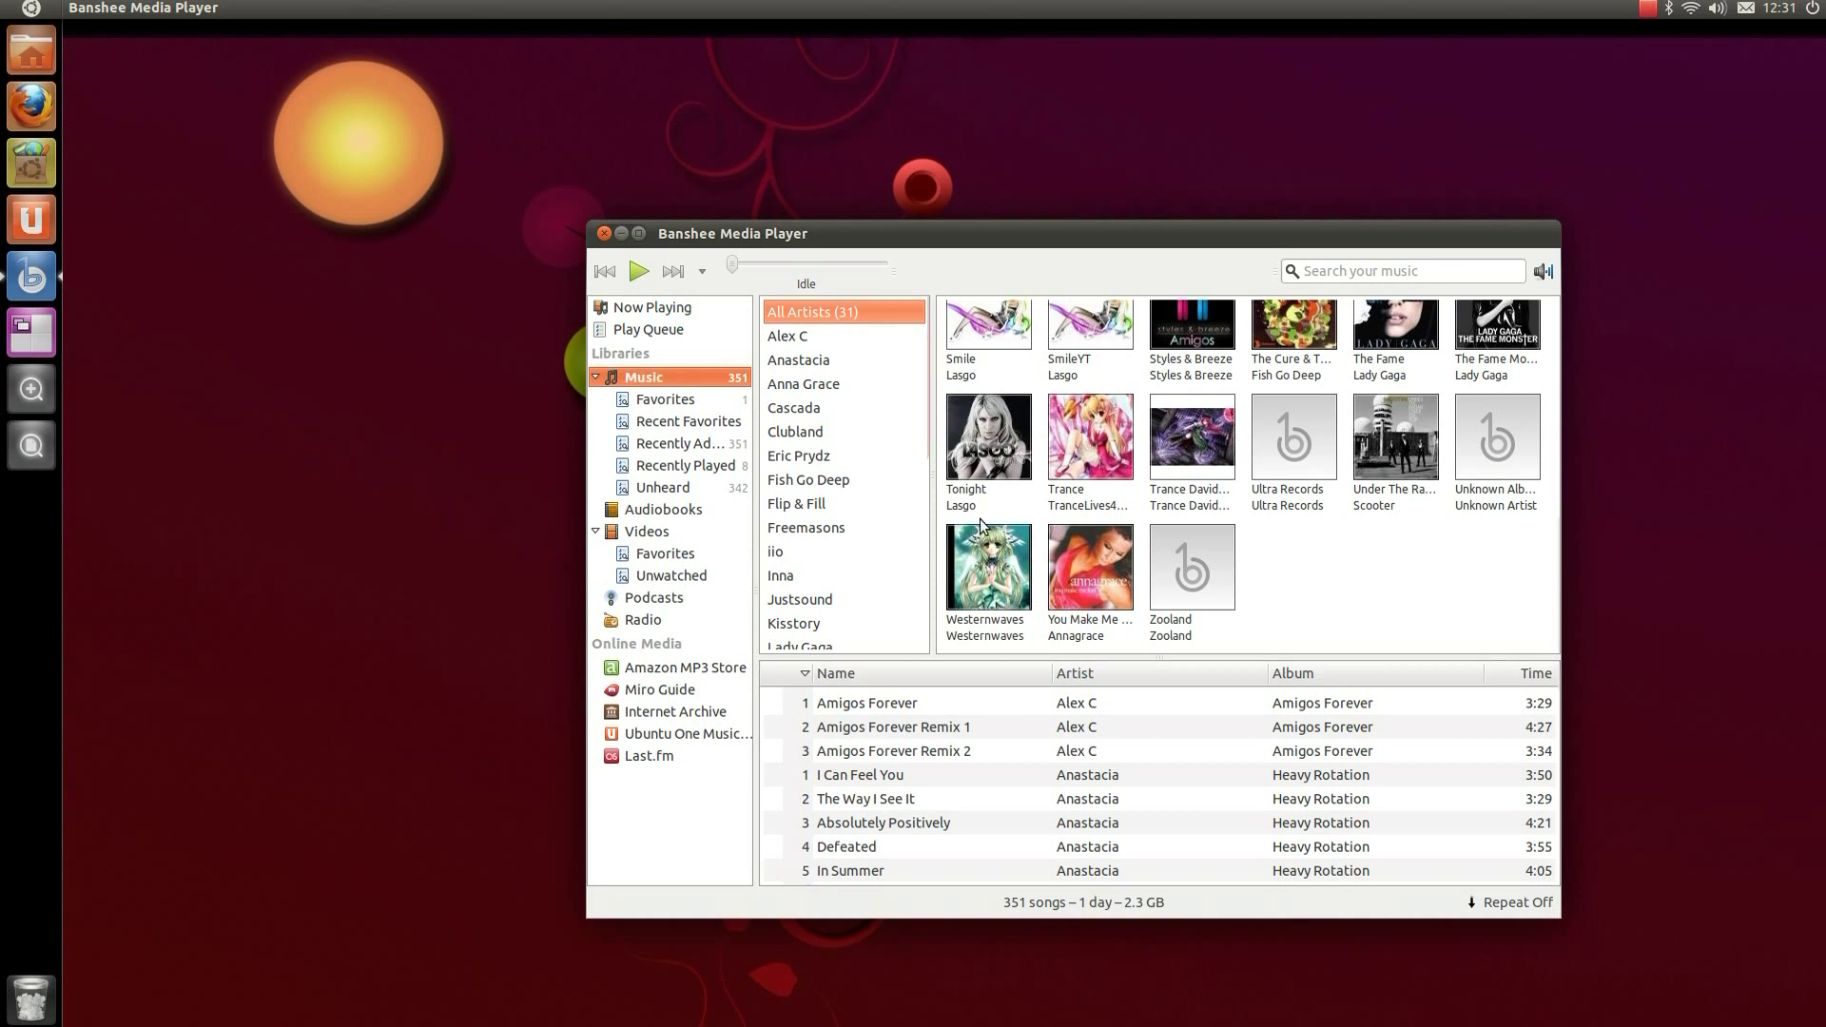
Step: Search the Ubuntu One Music Store for the artist "lady gaga" and look down the results
{"action": "left_click", "coordinate": [693, 736]}
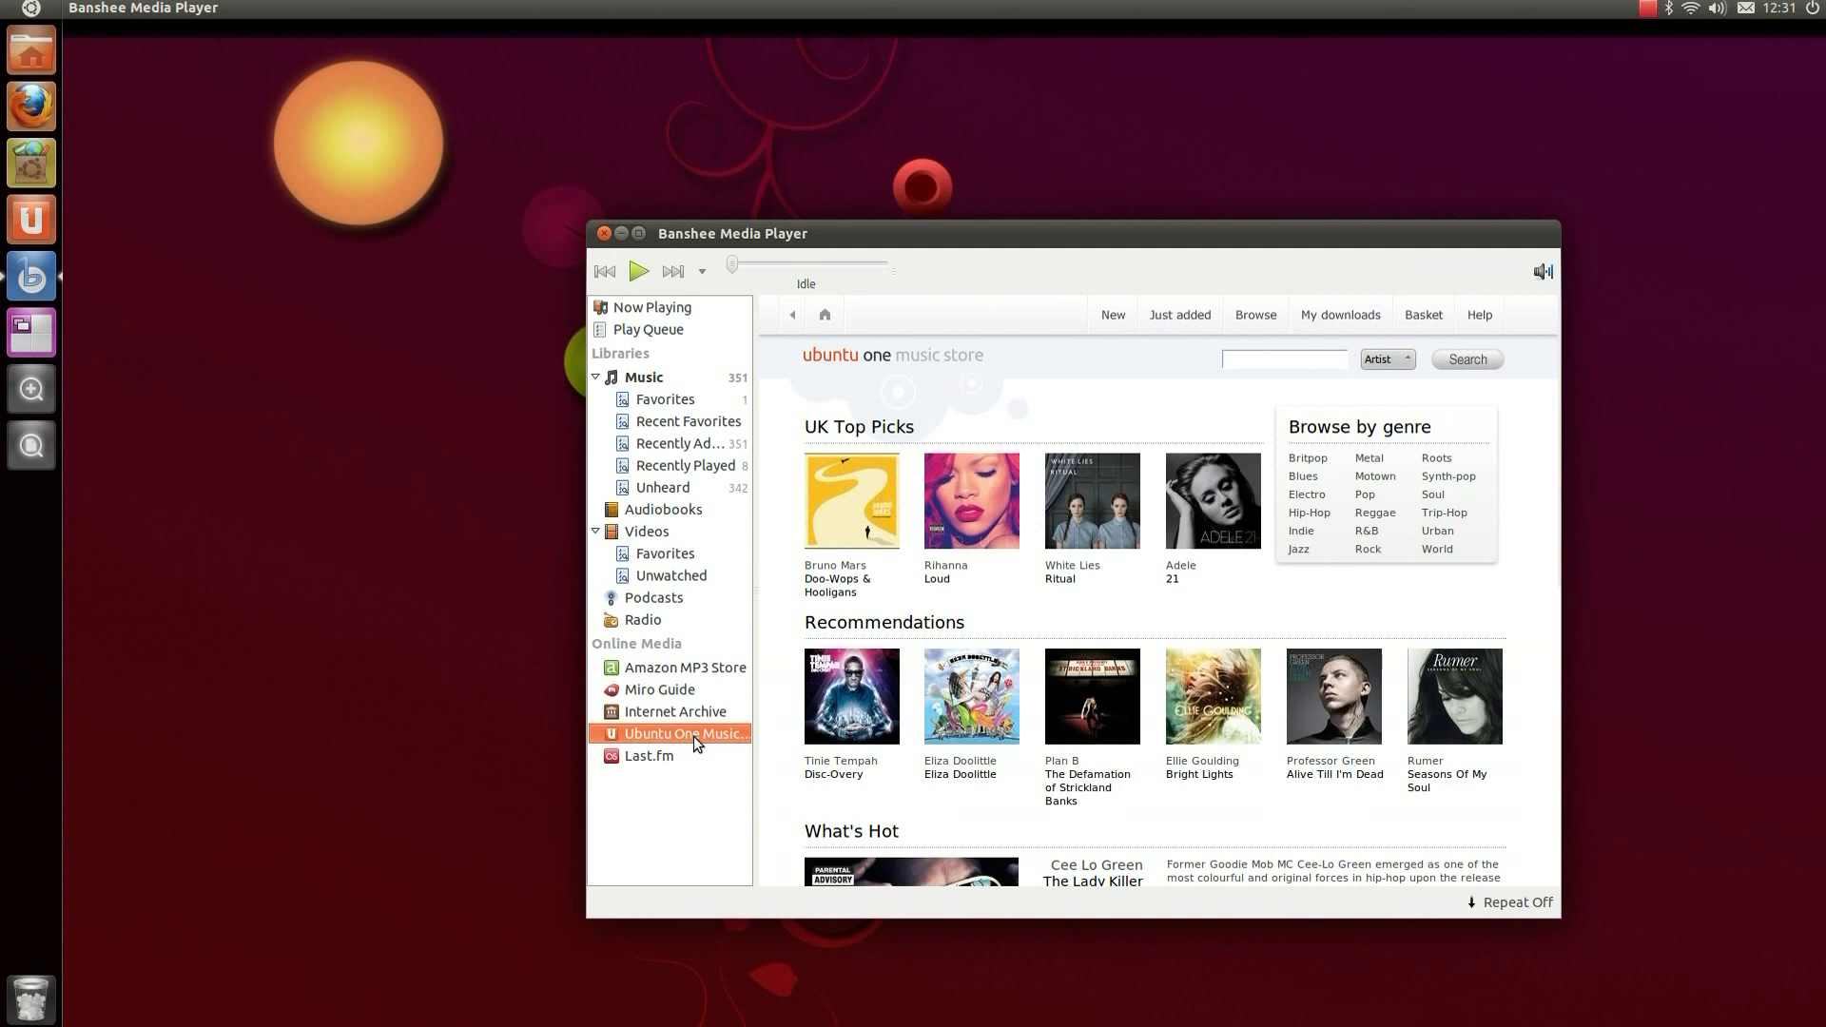
{"action": "left_click", "coordinate": [1299, 363]}
{"action": "type", "text": "lady "}
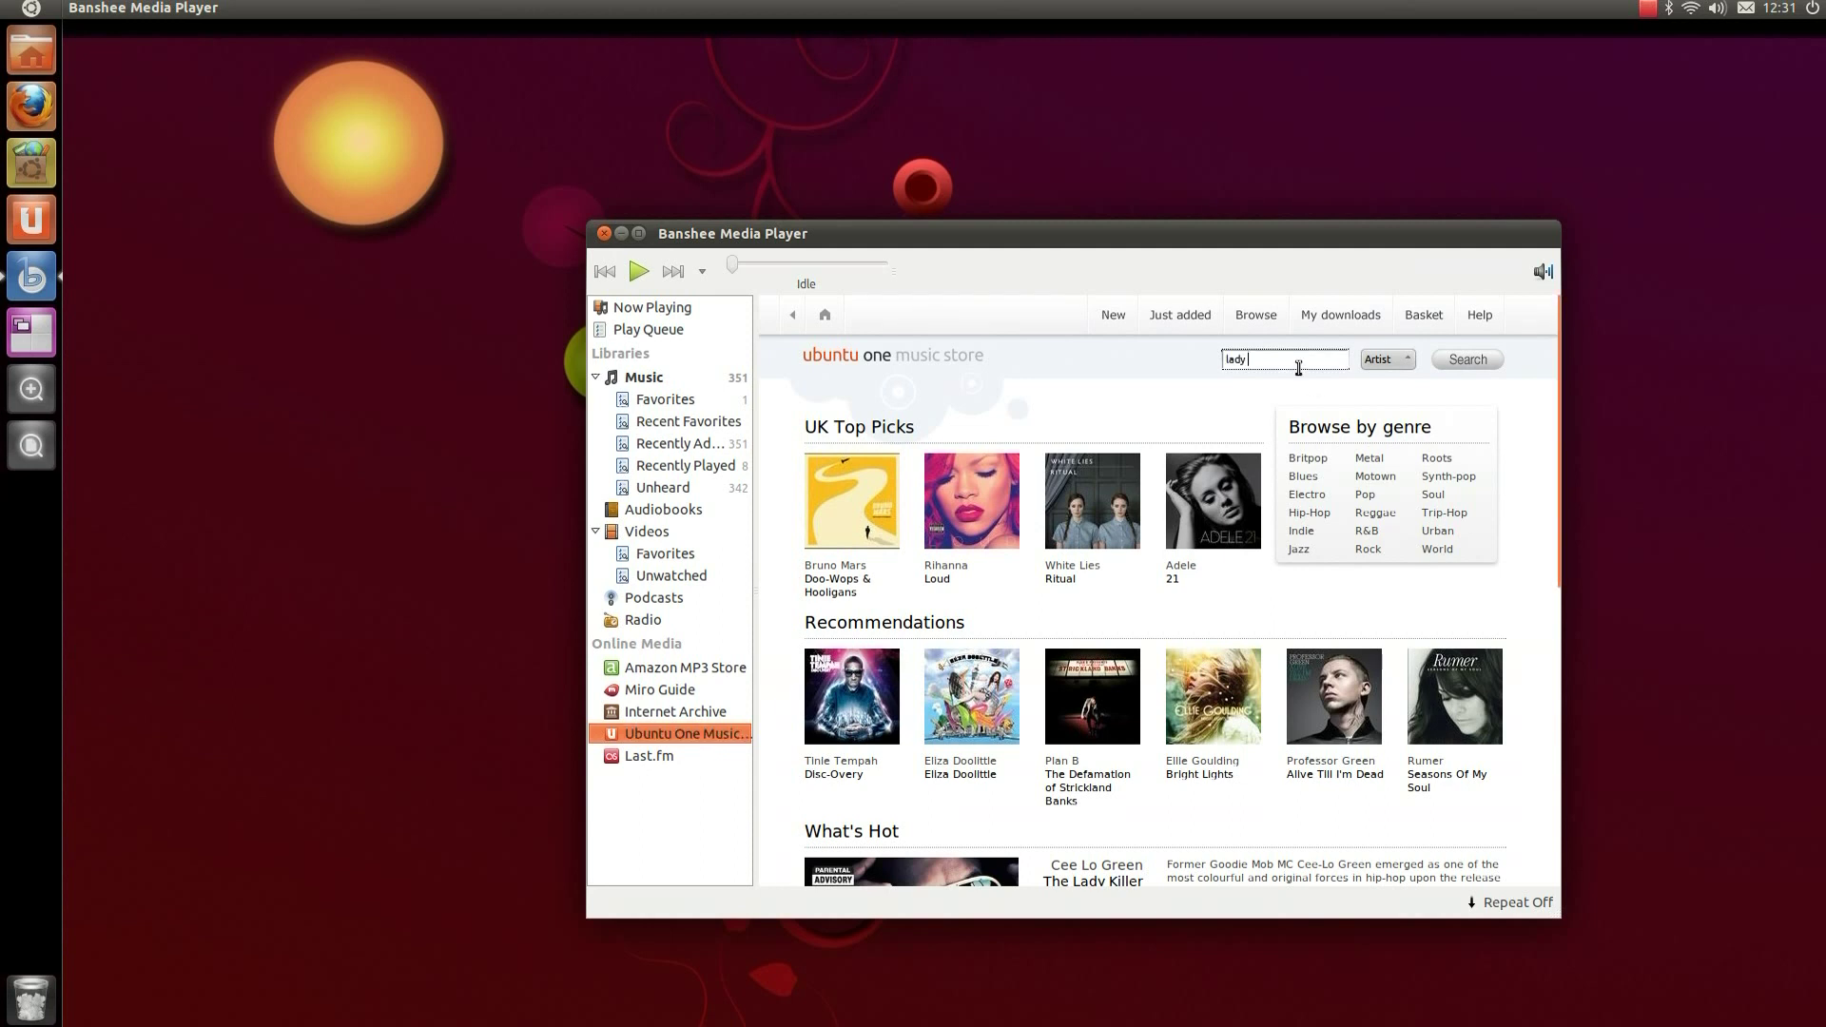
{"action": "type", "text": "gaga"}
{"action": "left_click", "coordinate": [1464, 361]}
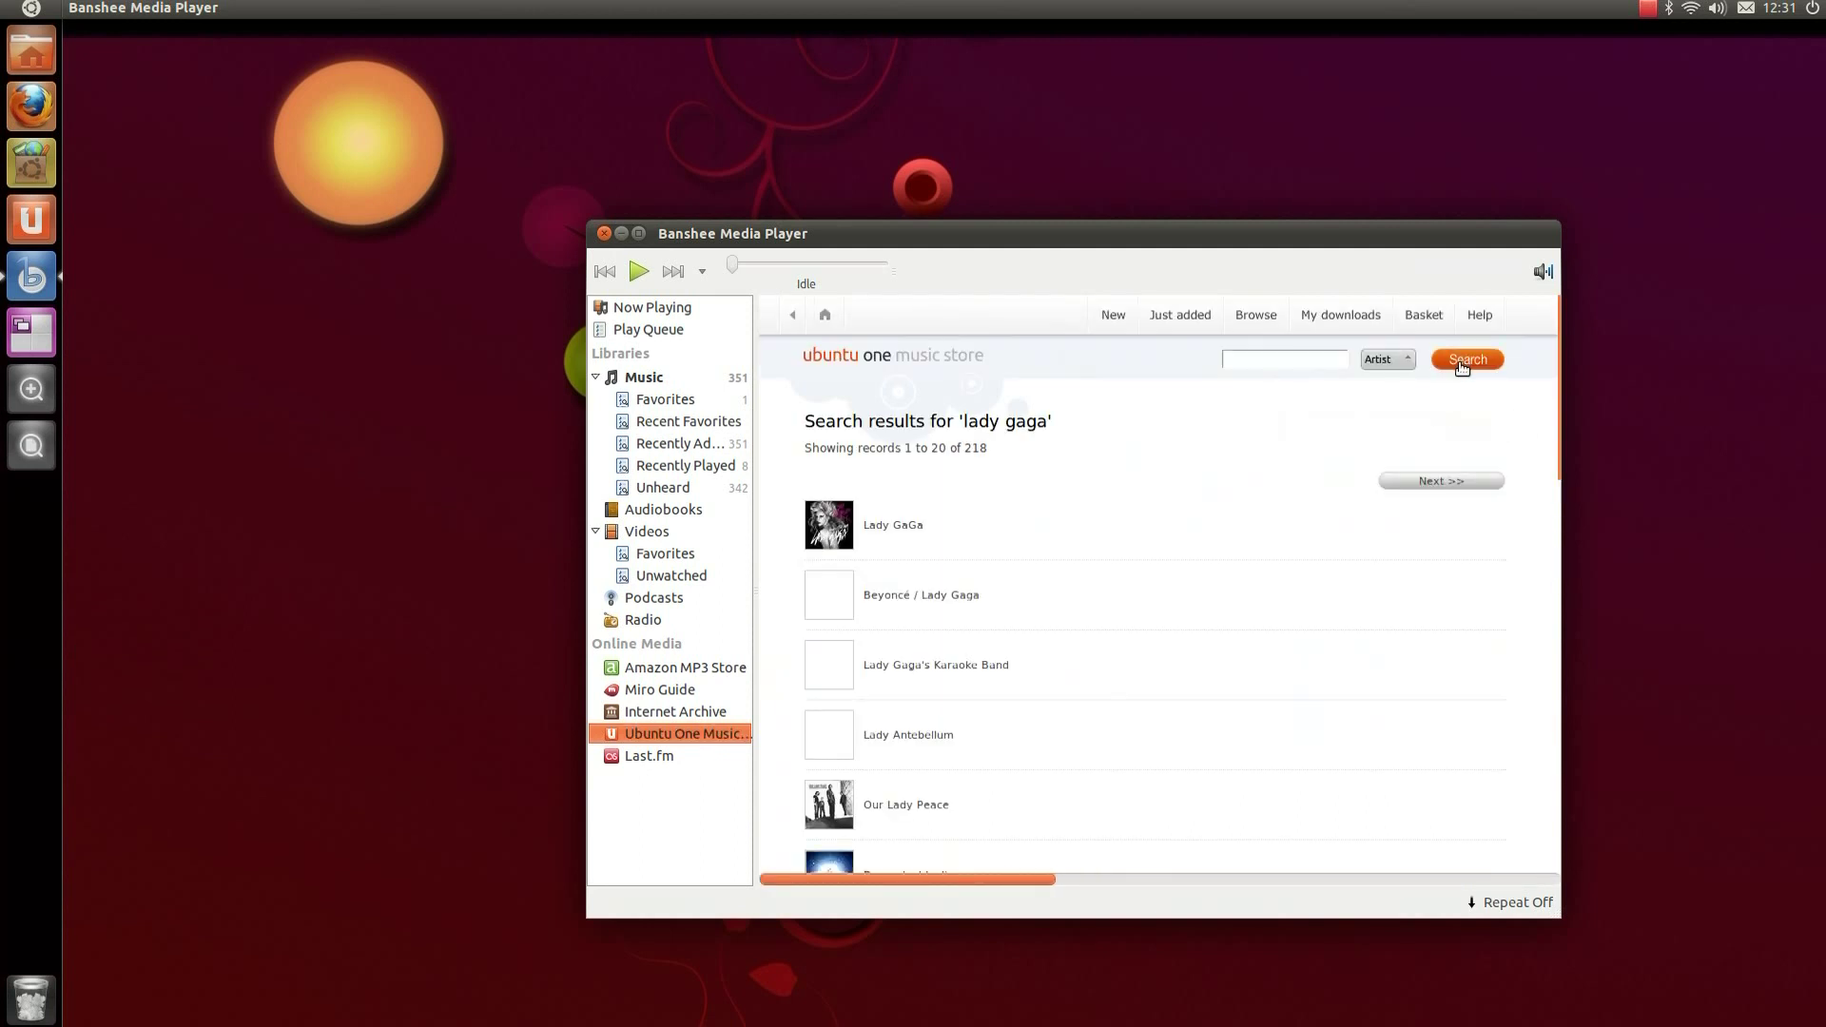
{"action": "scroll", "coordinate": [1189, 538], "scroll_direction": "down", "scroll_amount": 5}
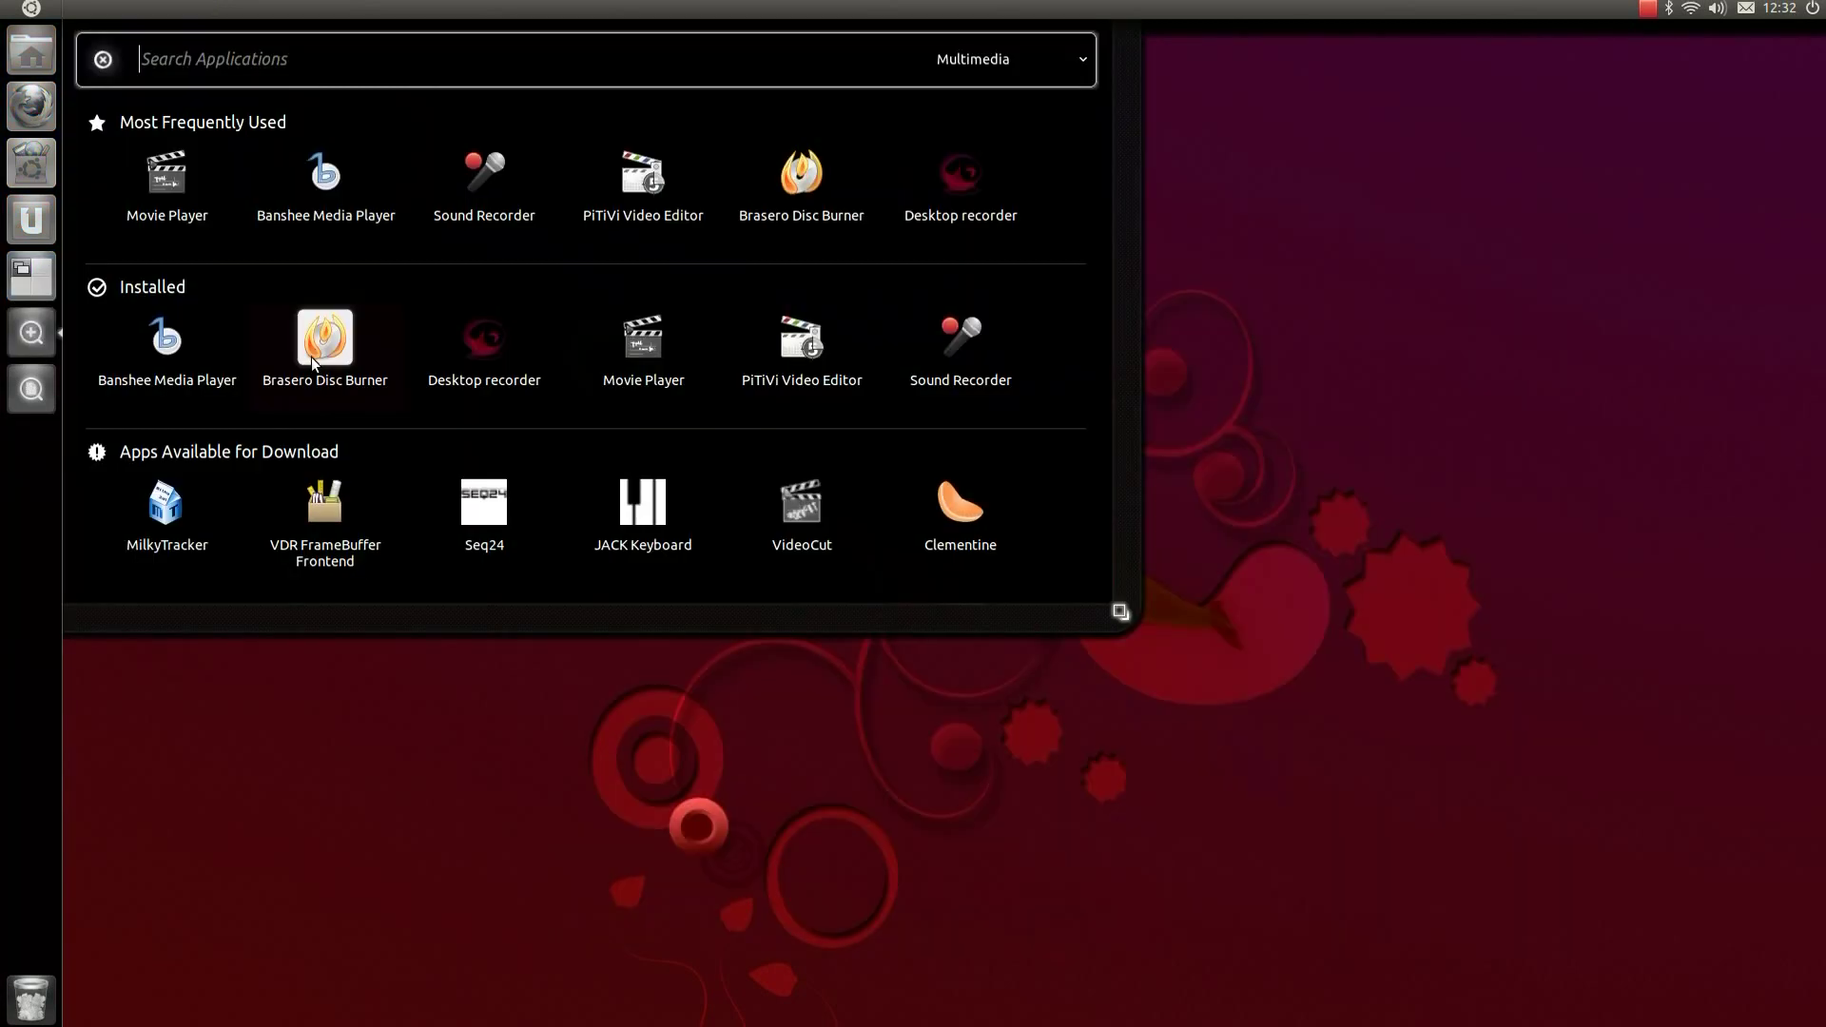
Step: Launch Brasero Disc Burner, and list all installed Themes & Tweaks applications
{"action": "left_click", "coordinate": [324, 335]}
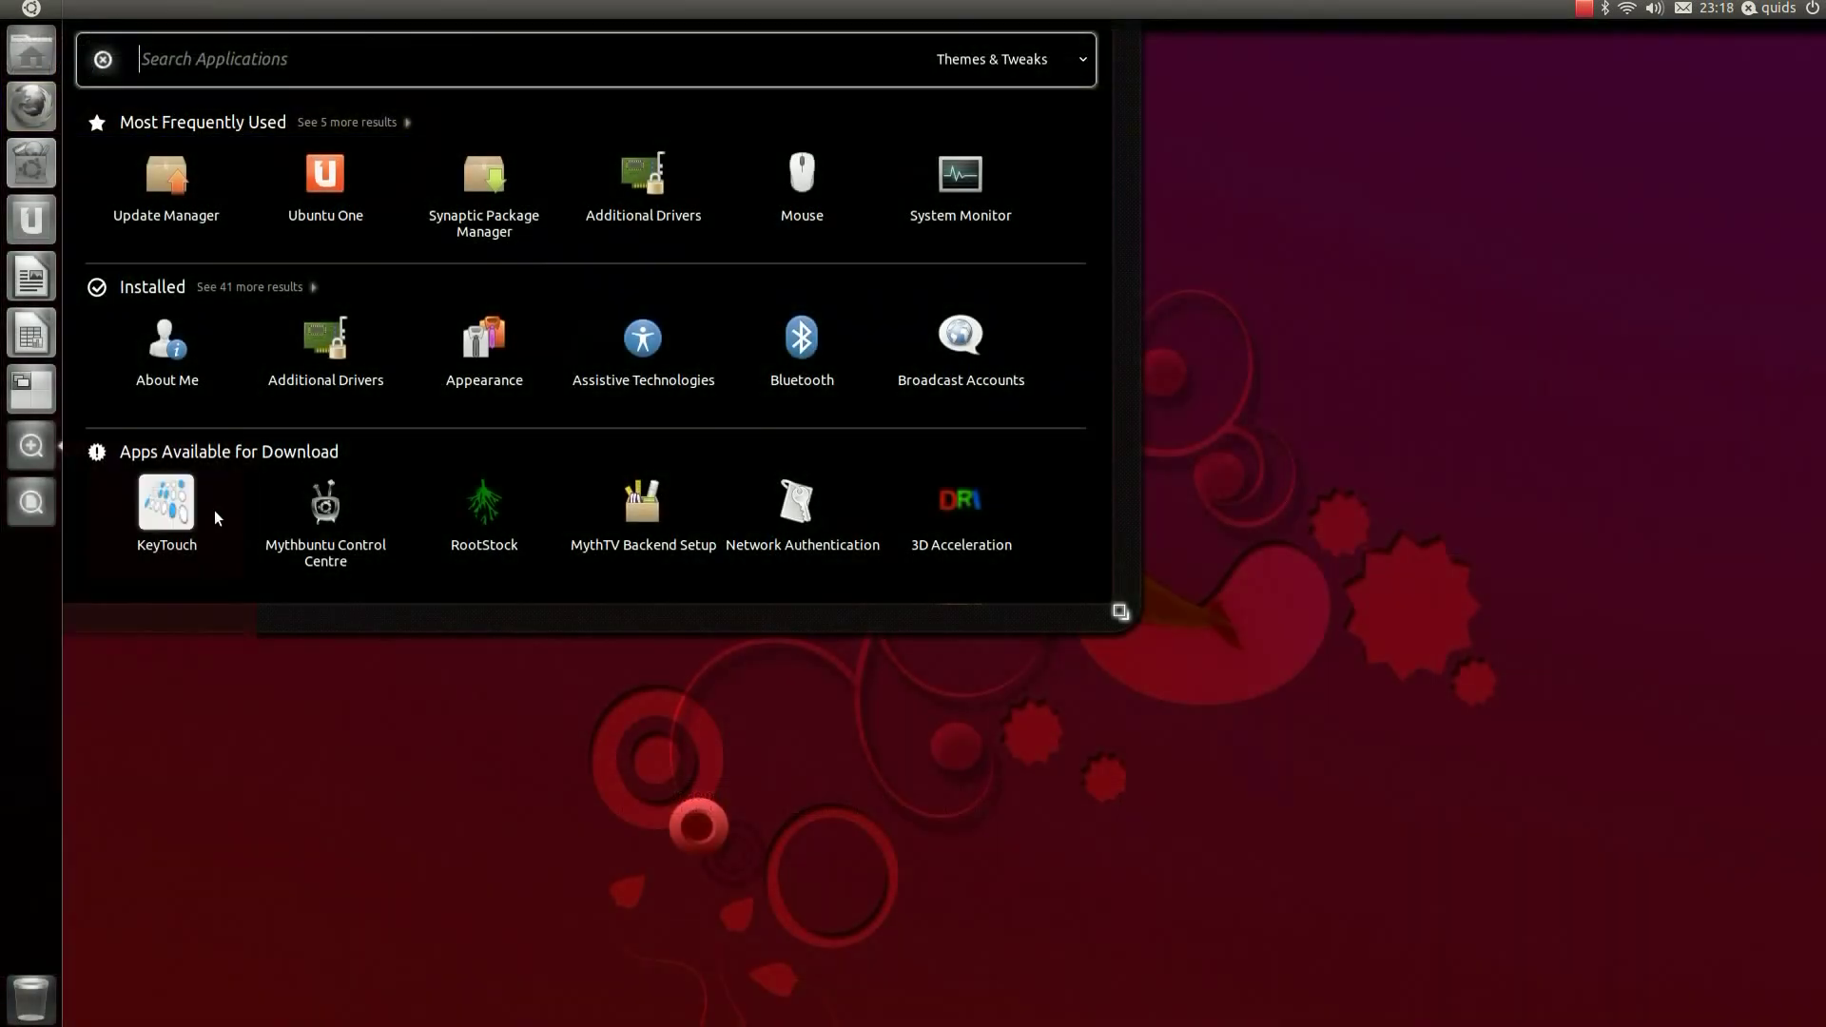
{"action": "left_click", "coordinate": [249, 287]}
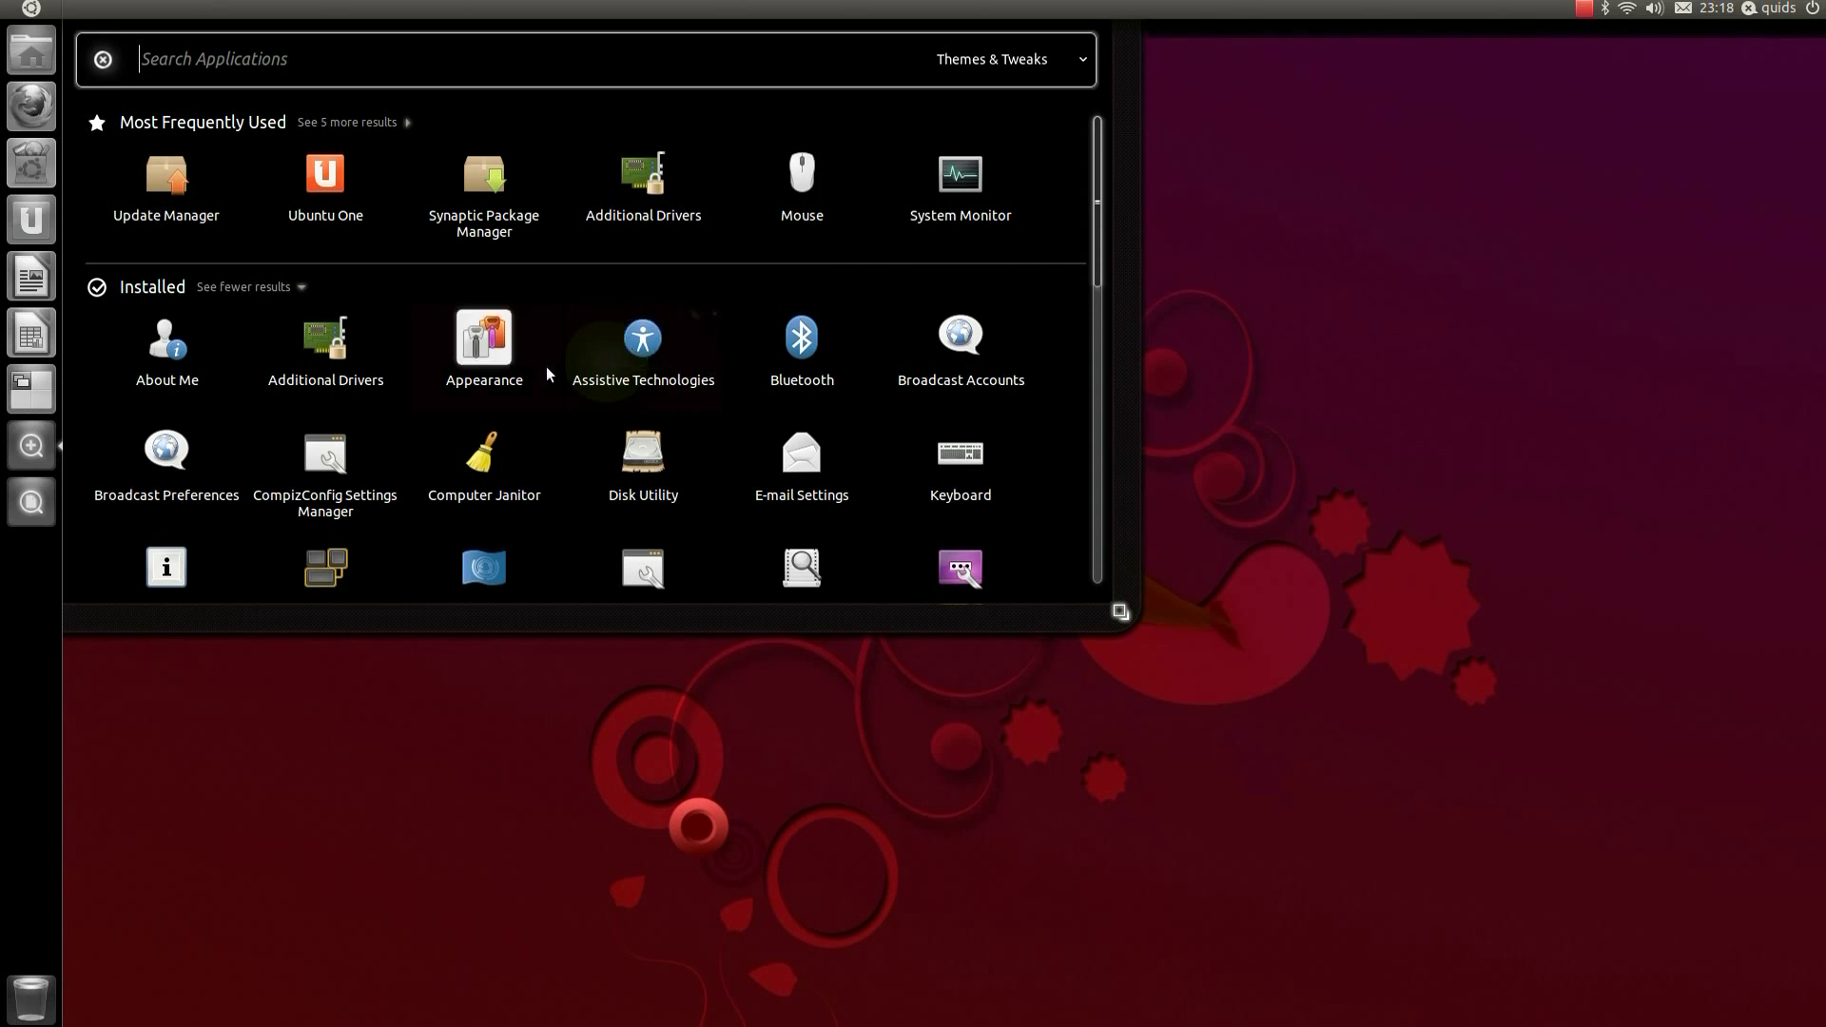
Step: List all installed System applications, look through them, and return to the desktop
{"action": "right_click", "coordinate": [32, 445]}
{"action": "left_click", "coordinate": [160, 731]}
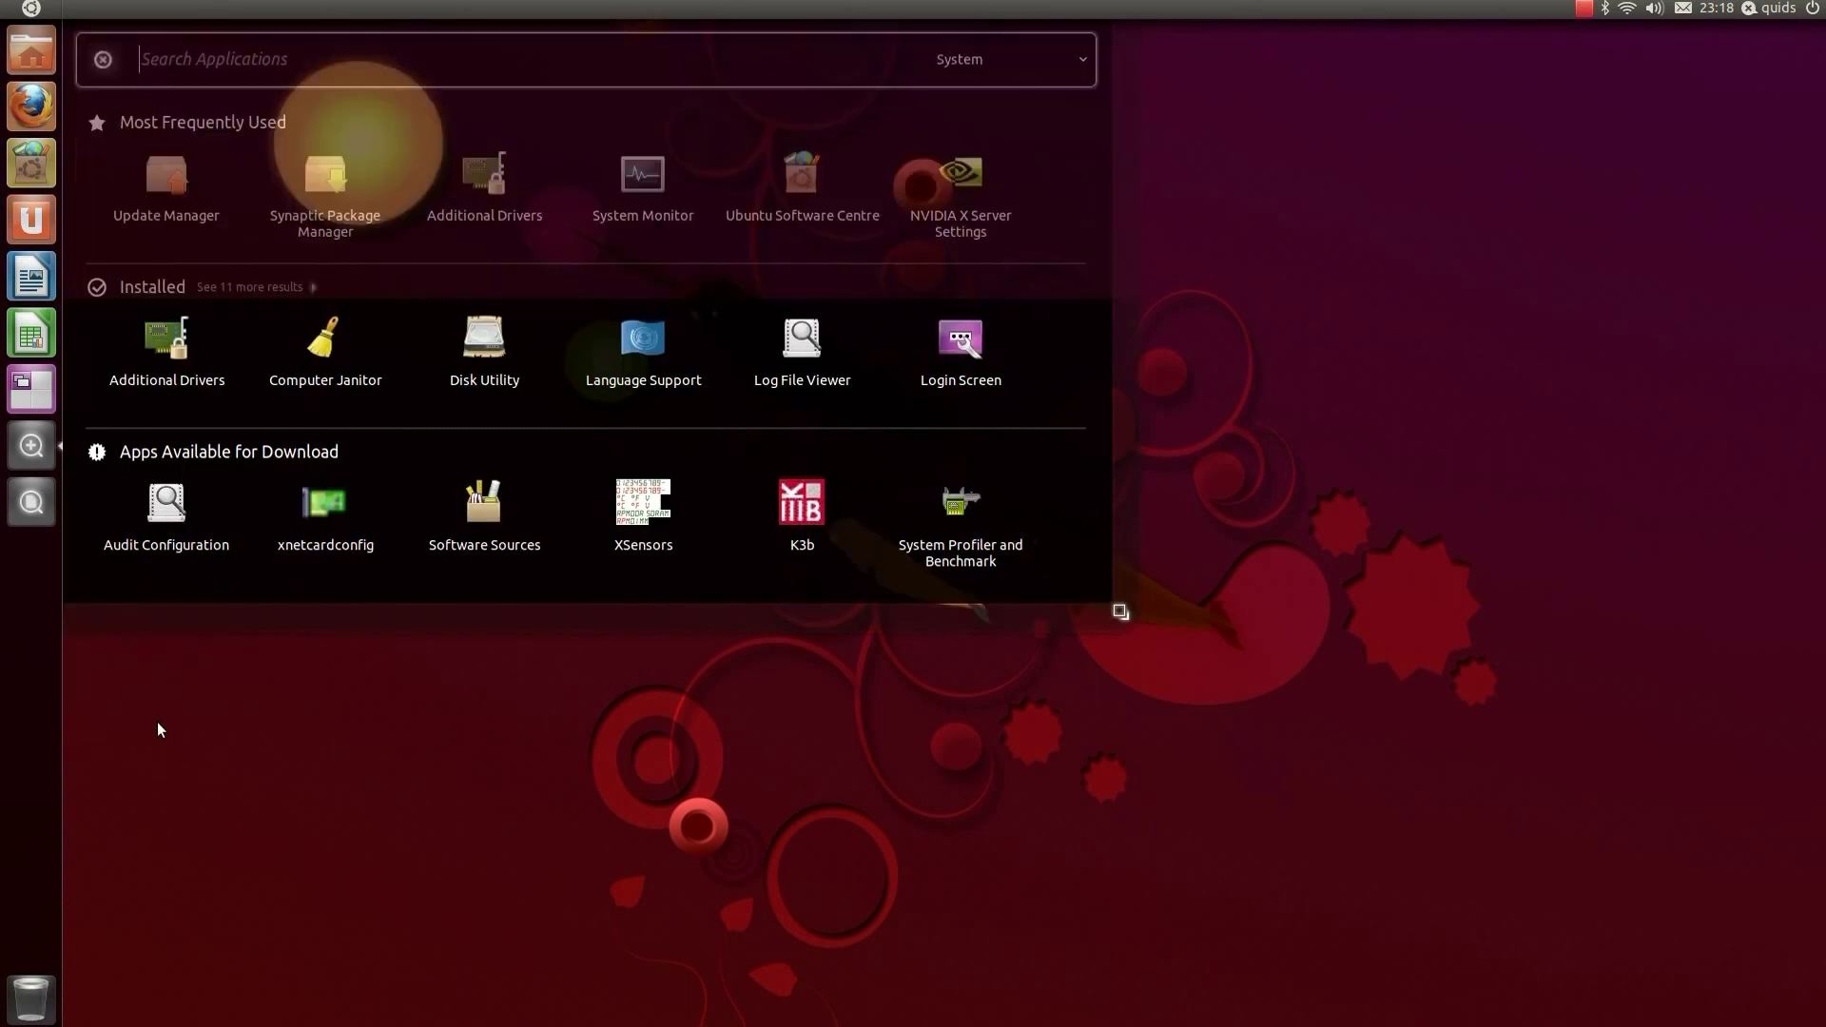
{"action": "left_click", "coordinate": [268, 289]}
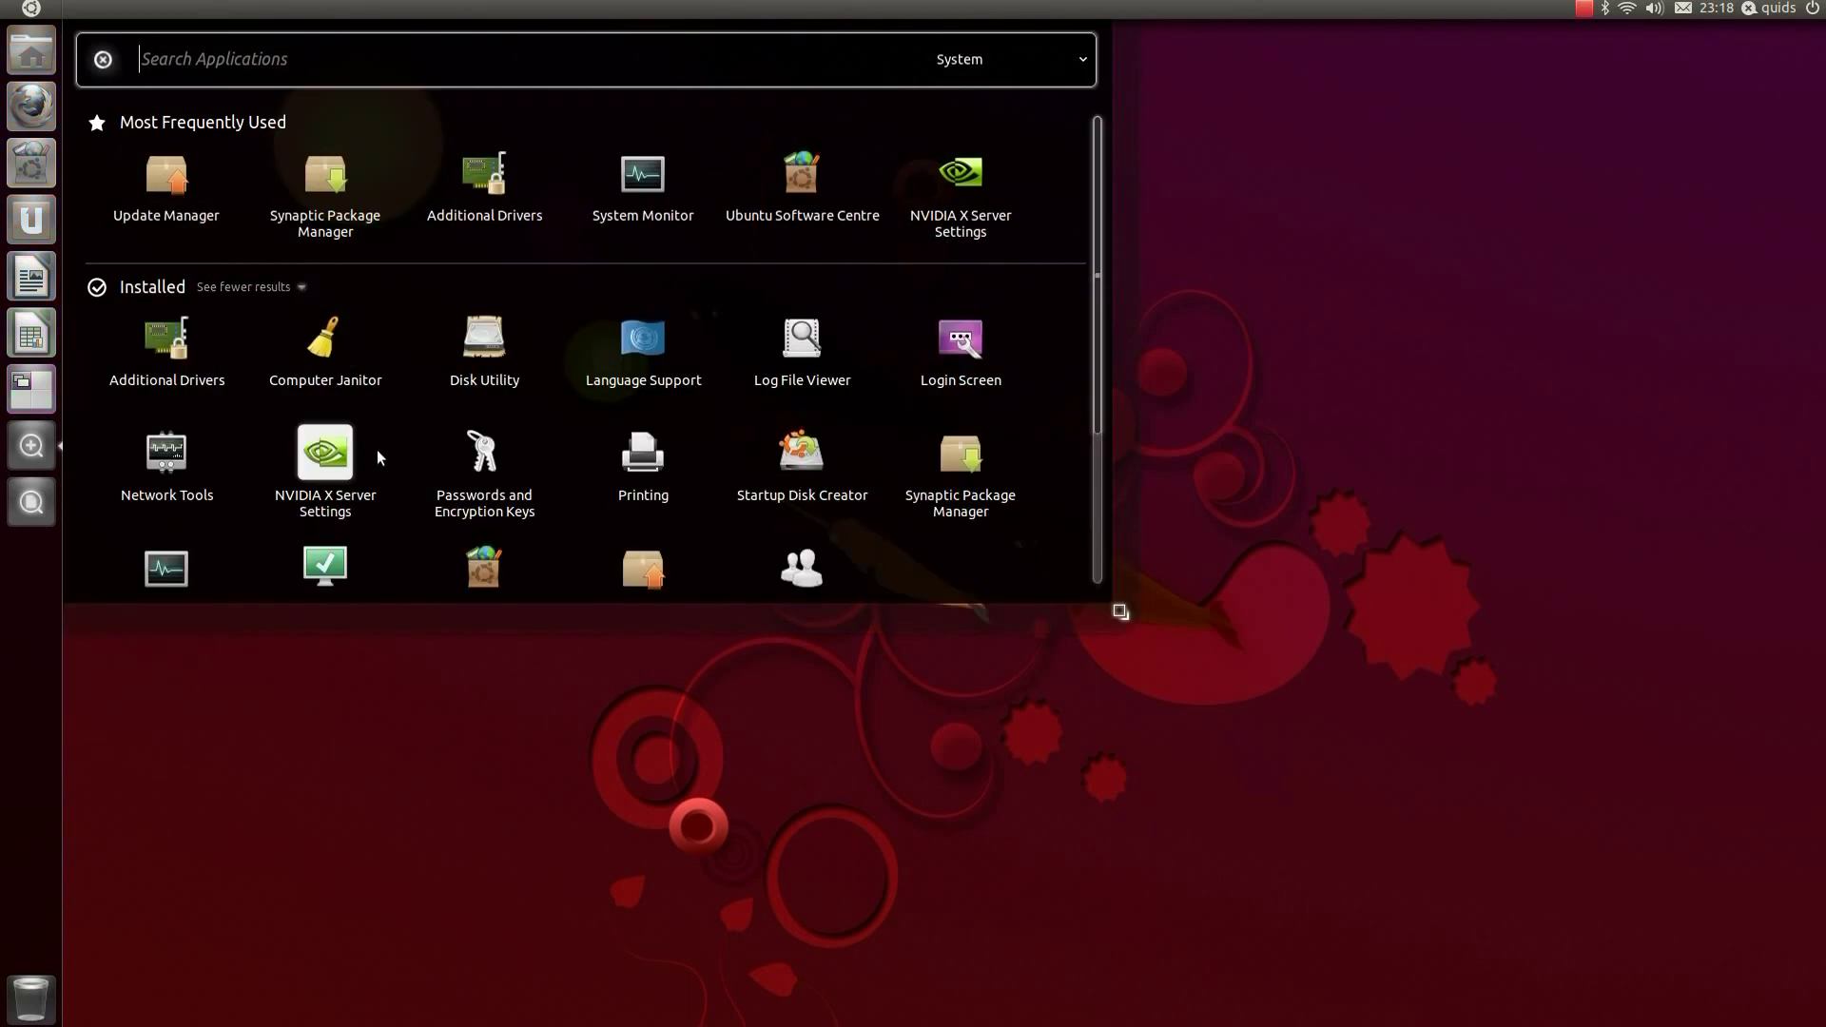
{"action": "scroll", "coordinate": [370, 455], "scroll_direction": "down", "scroll_amount": 5}
{"action": "scroll", "coordinate": [238, 423], "scroll_direction": "up", "scroll_amount": 5}
{"action": "key", "text": "Escape"}
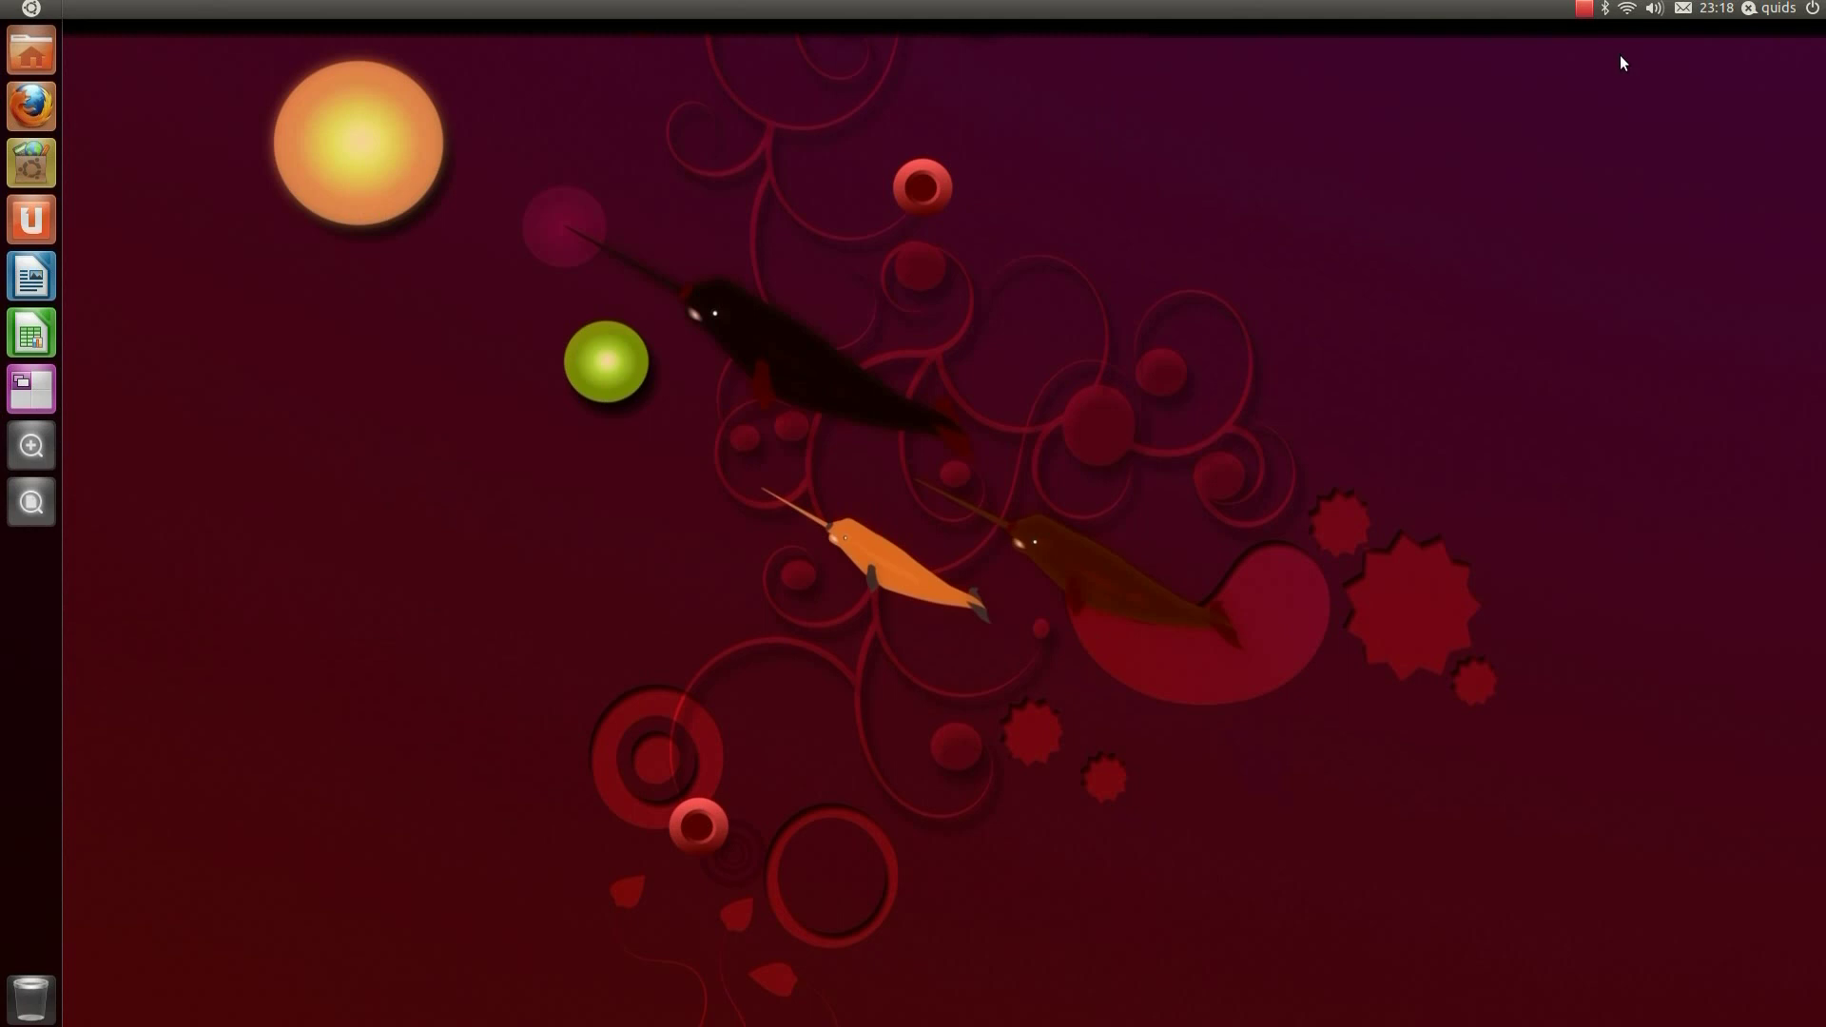
Step: Open the system settings and look through the tools in the Control Centre
{"action": "left_click", "coordinate": [1817, 10]}
{"action": "left_click", "coordinate": [1752, 232]}
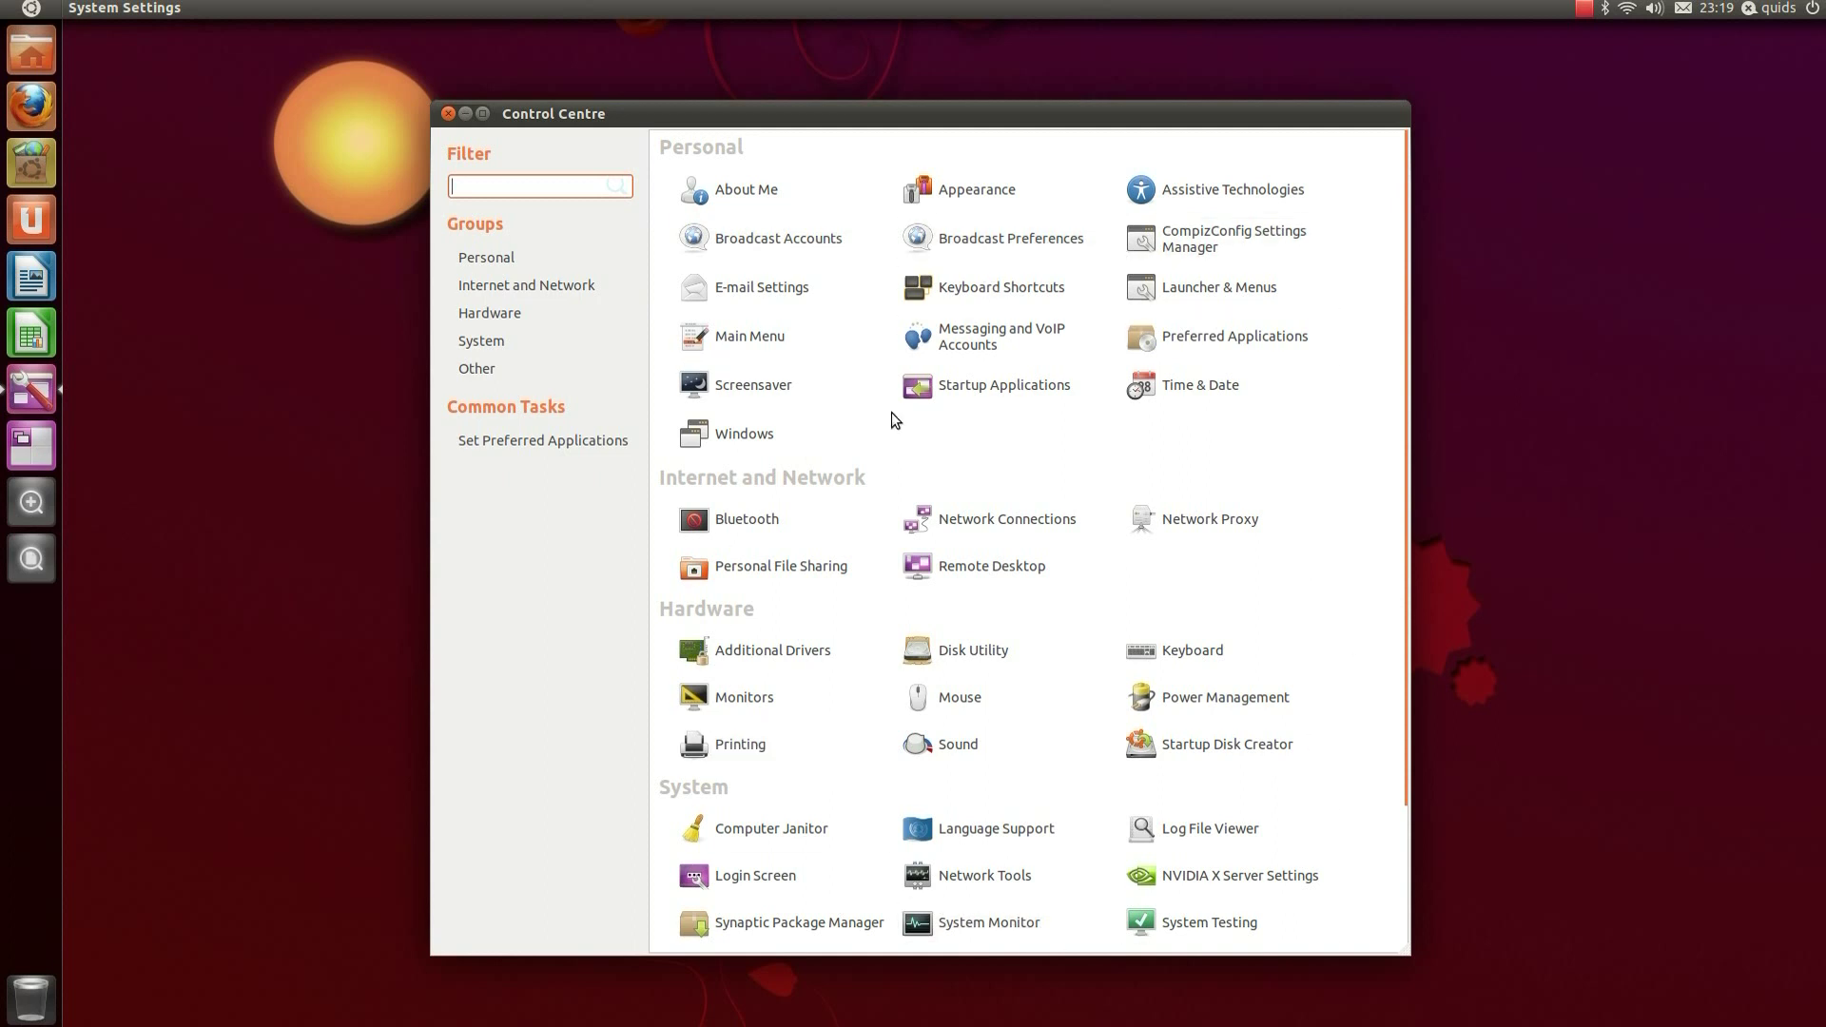
{"action": "scroll", "coordinate": [900, 727], "scroll_direction": "down", "scroll_amount": 3}
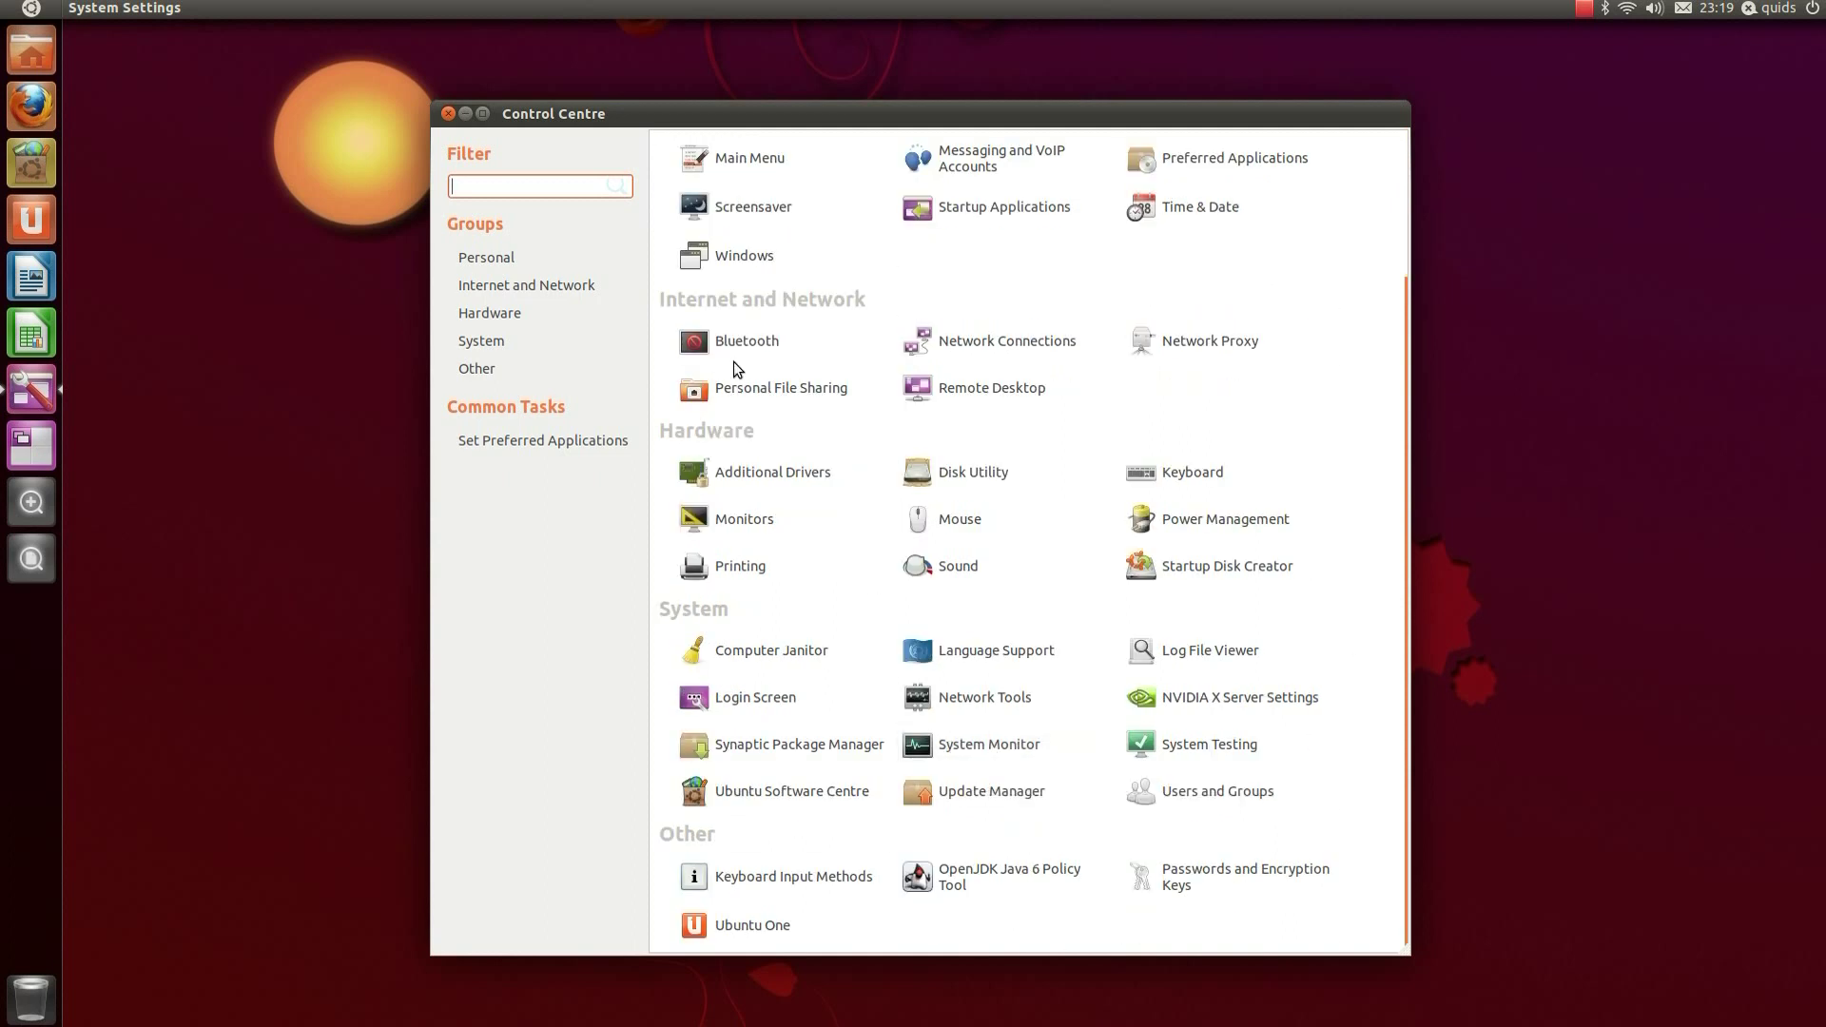
Step: Preview the AntSpotlight, FuzzyFlakes and GLSchool screensavers, reselect Blank screen and close the Screensaver Preferences
{"action": "left_click", "coordinate": [751, 210]}
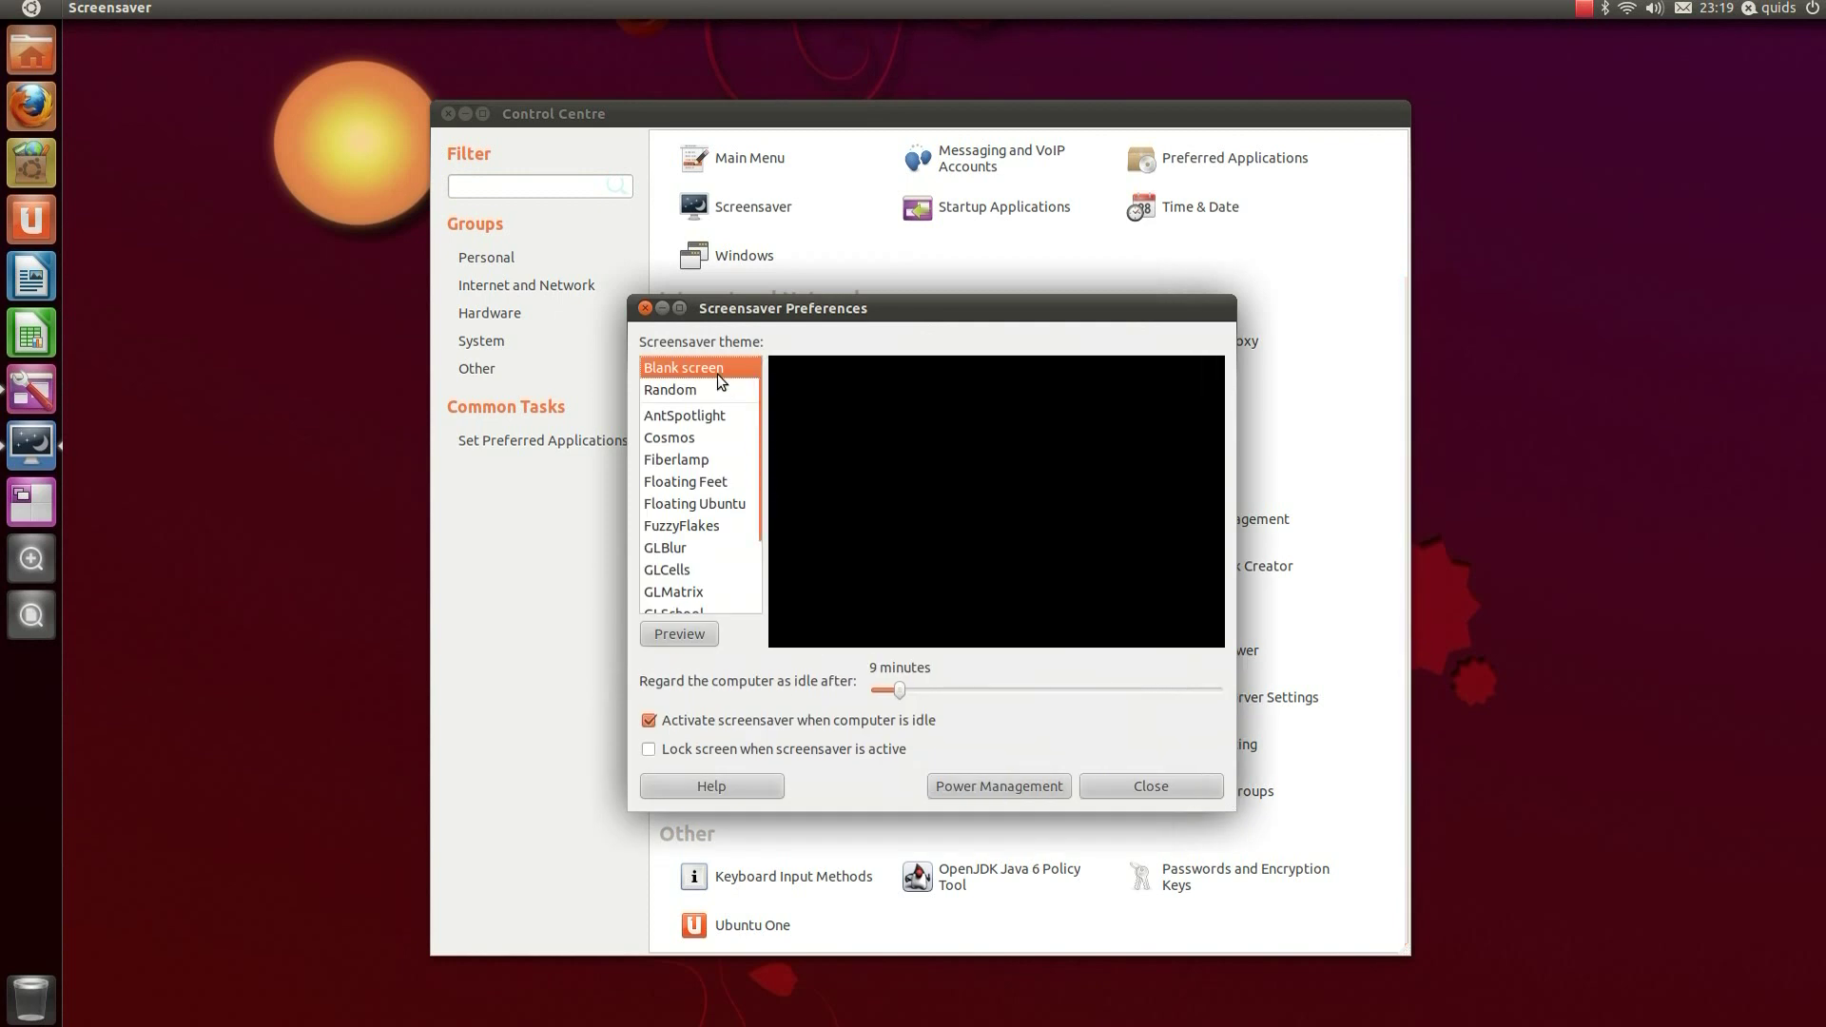
{"action": "left_click", "coordinate": [759, 420]}
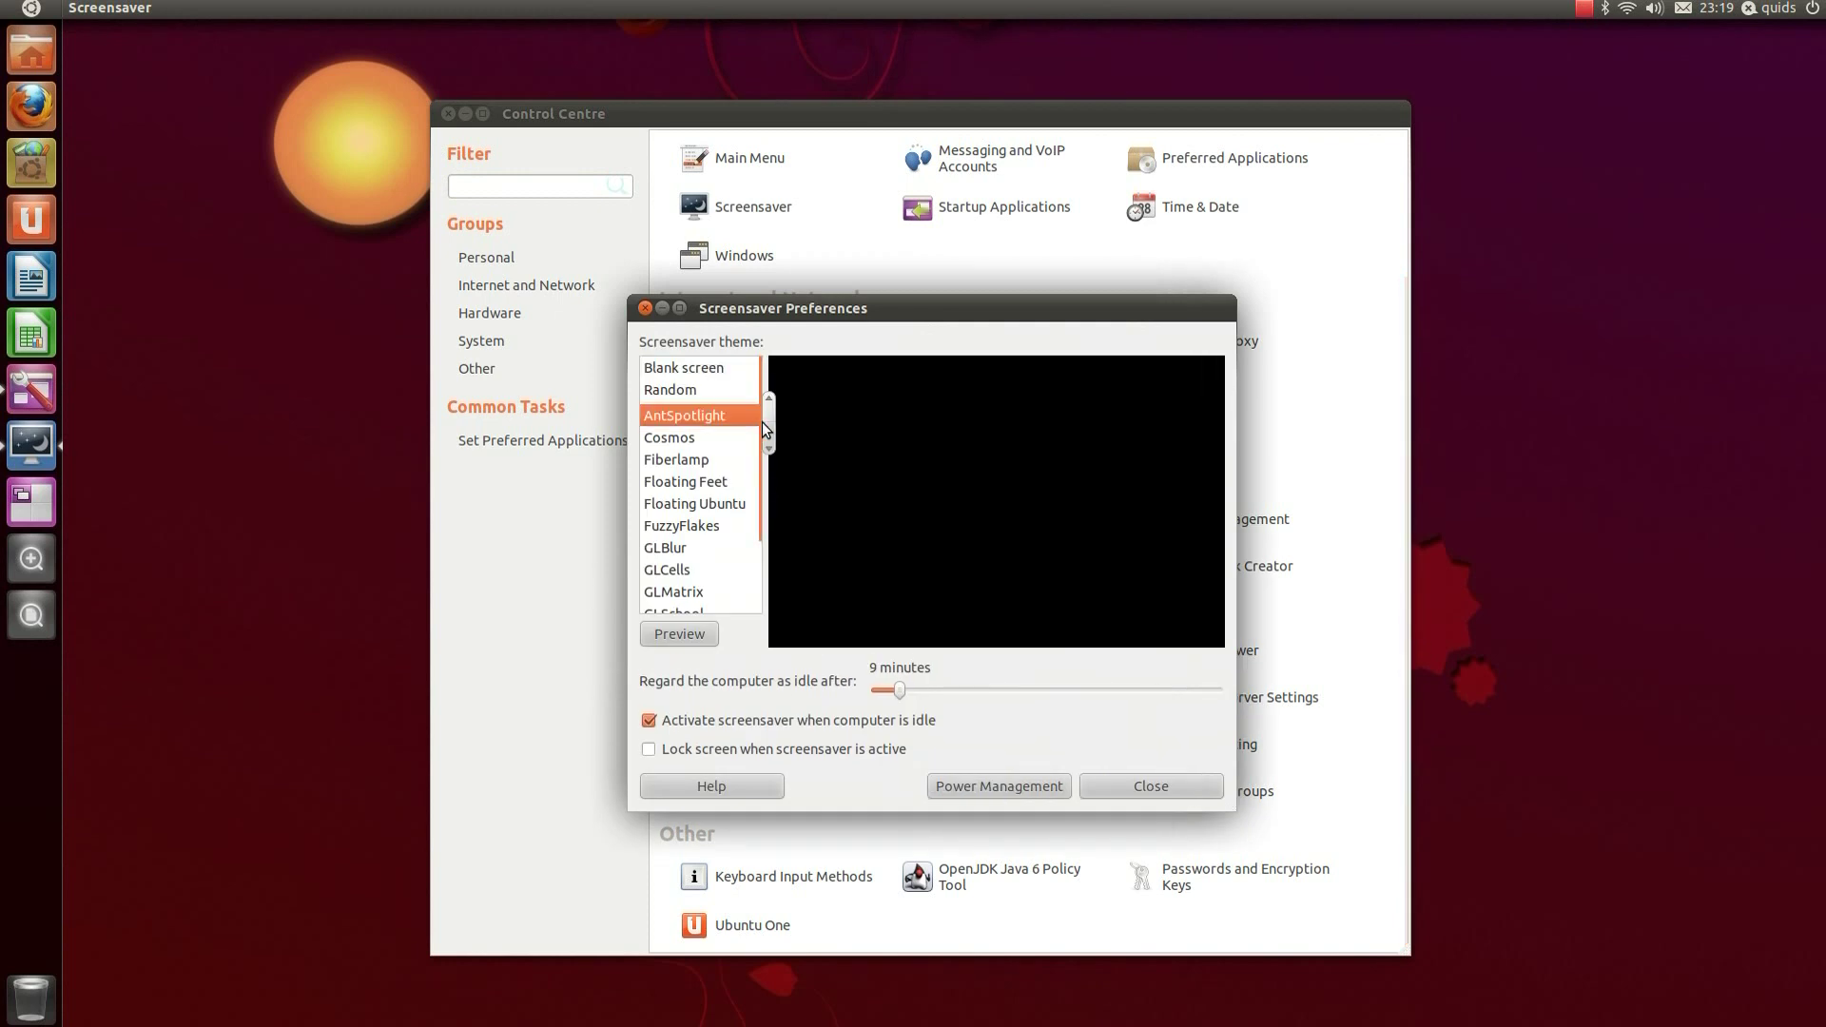
{"action": "left_click", "coordinate": [714, 529]}
{"action": "left_click", "coordinate": [699, 607]}
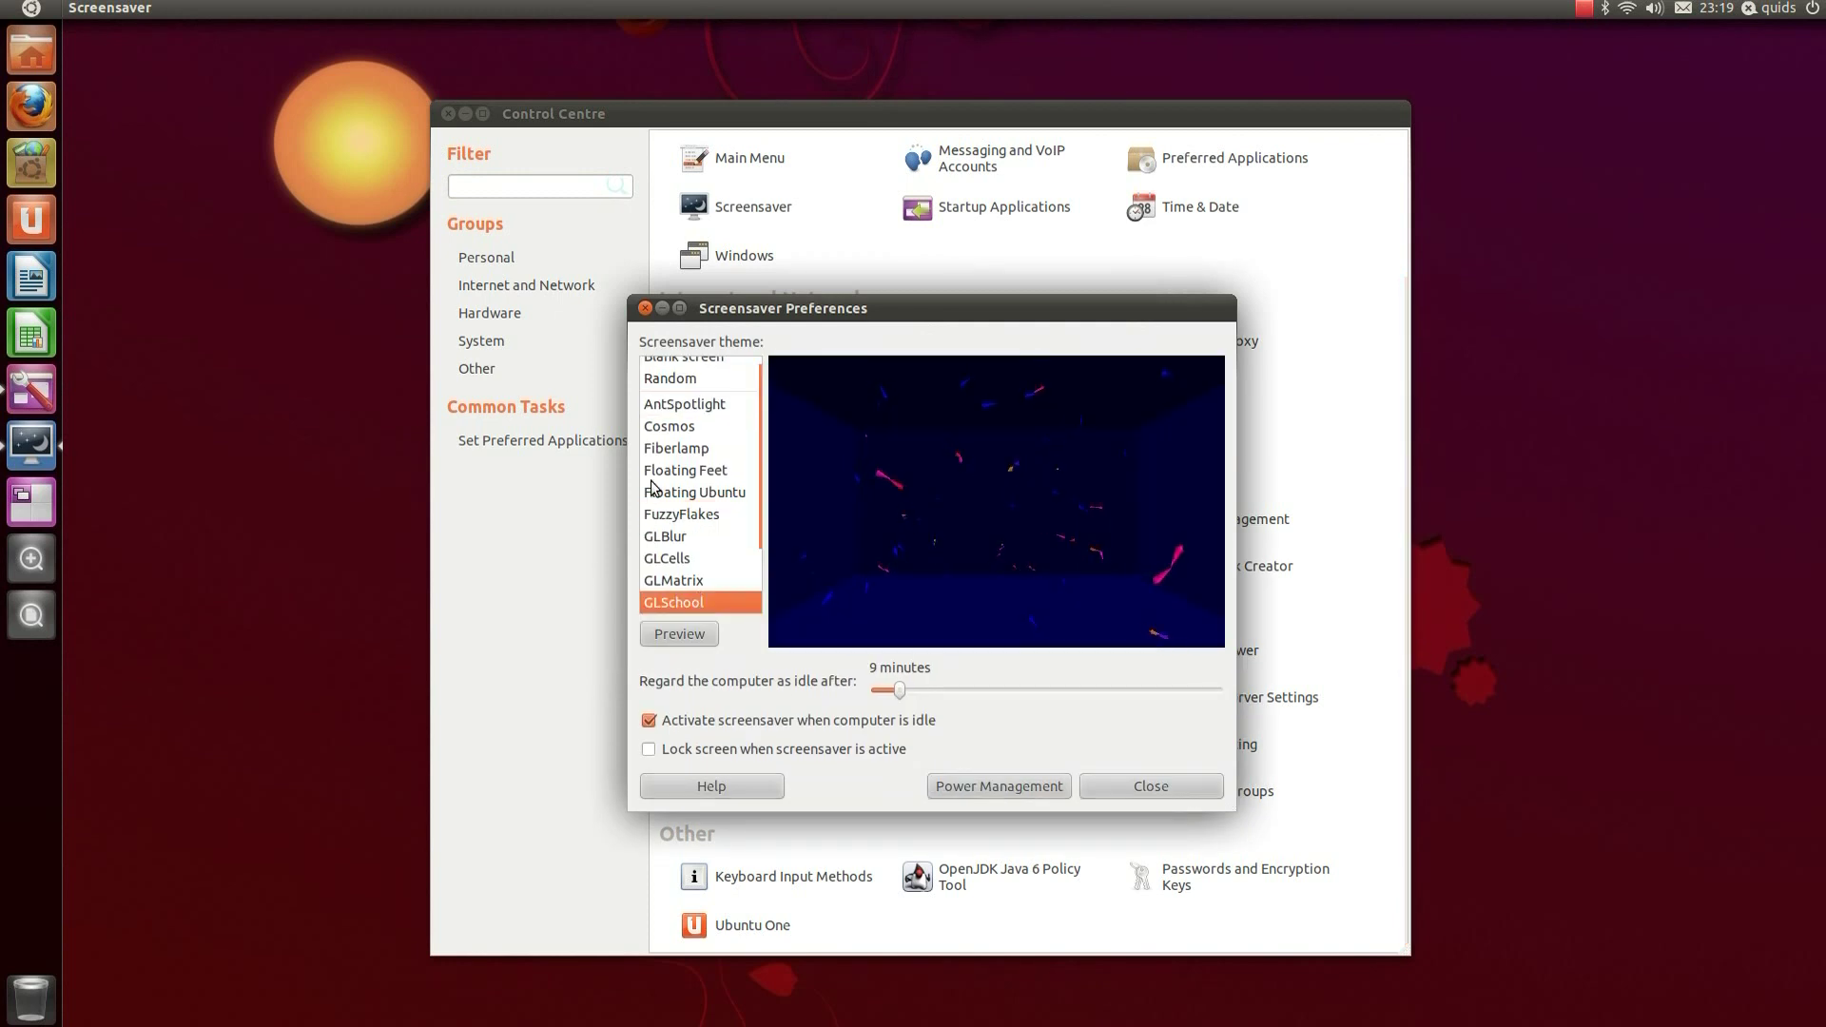
{"action": "scroll", "coordinate": [670, 377], "scroll_direction": "up", "scroll_amount": 1}
{"action": "left_click", "coordinate": [677, 367]}
{"action": "left_click", "coordinate": [1151, 786]}
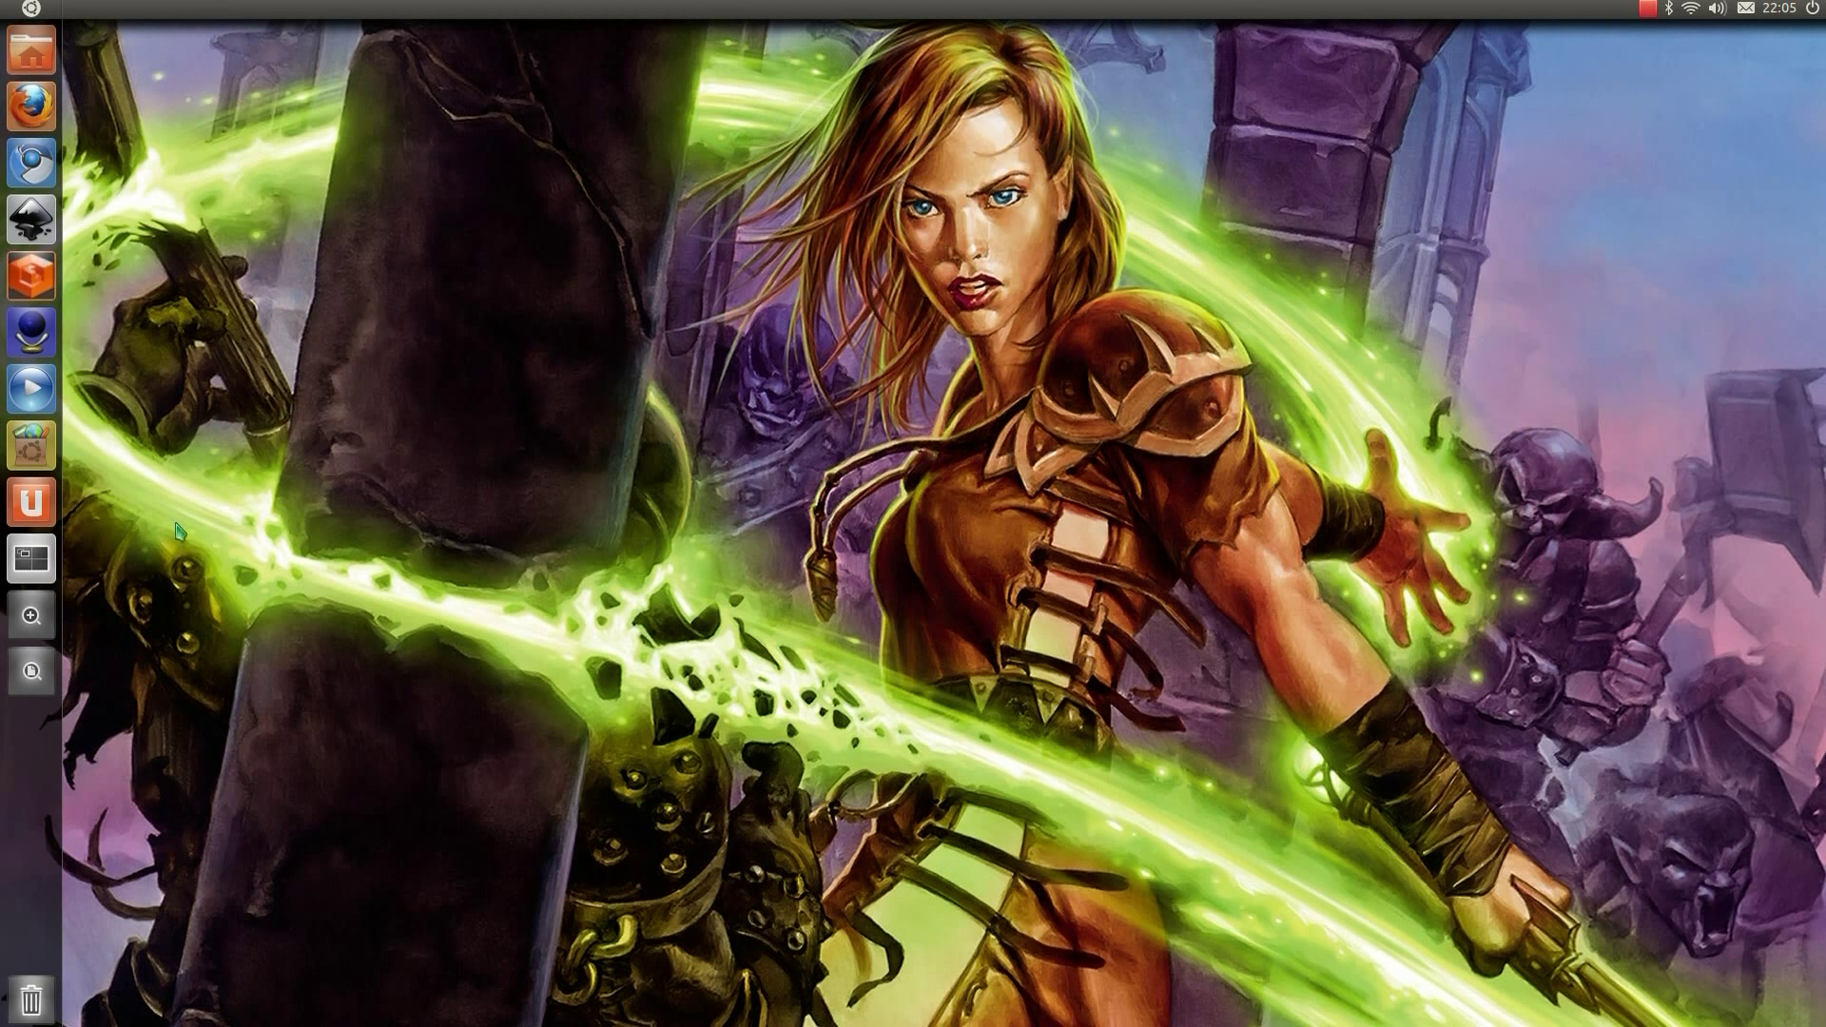
Step: Search the Ubuntu Software Centre for "ccsm" and read through the details of Advanced Desktop Effects Settings (ccsm)
{"action": "left_click", "coordinate": [38, 459]}
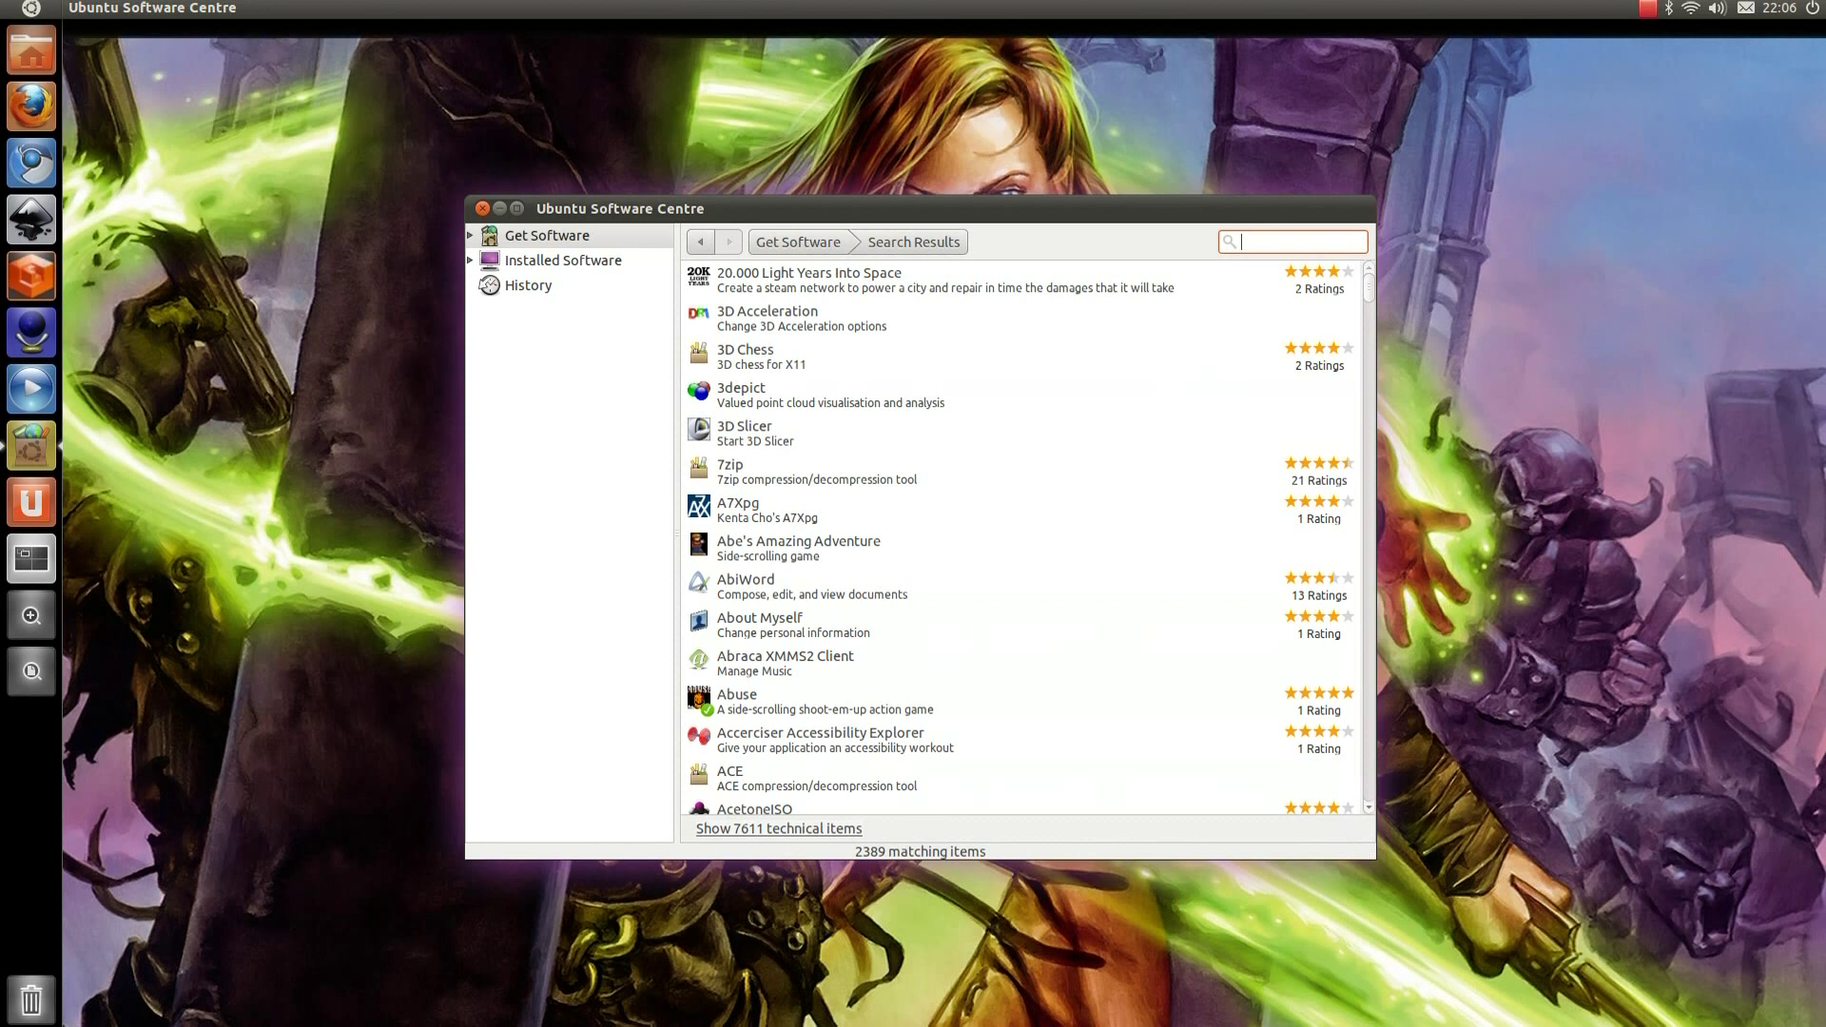
{"action": "type", "text": "c"}
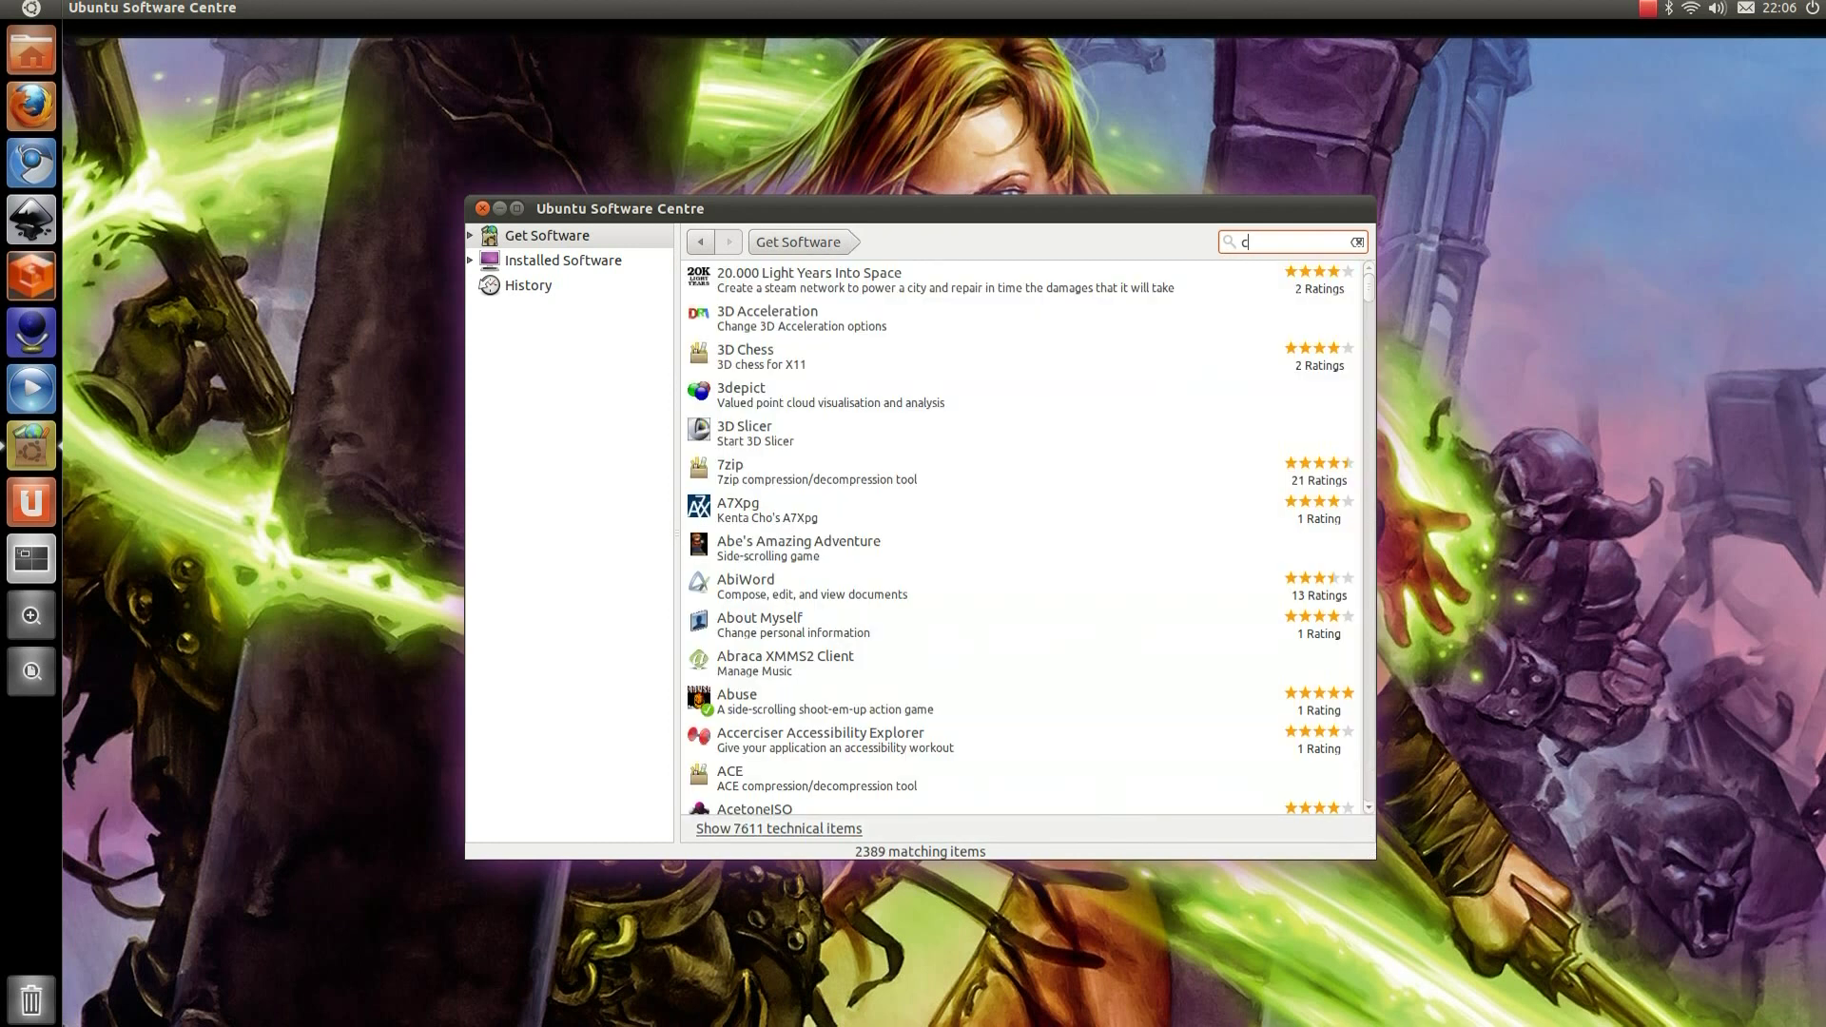
{"action": "type", "text": "c"}
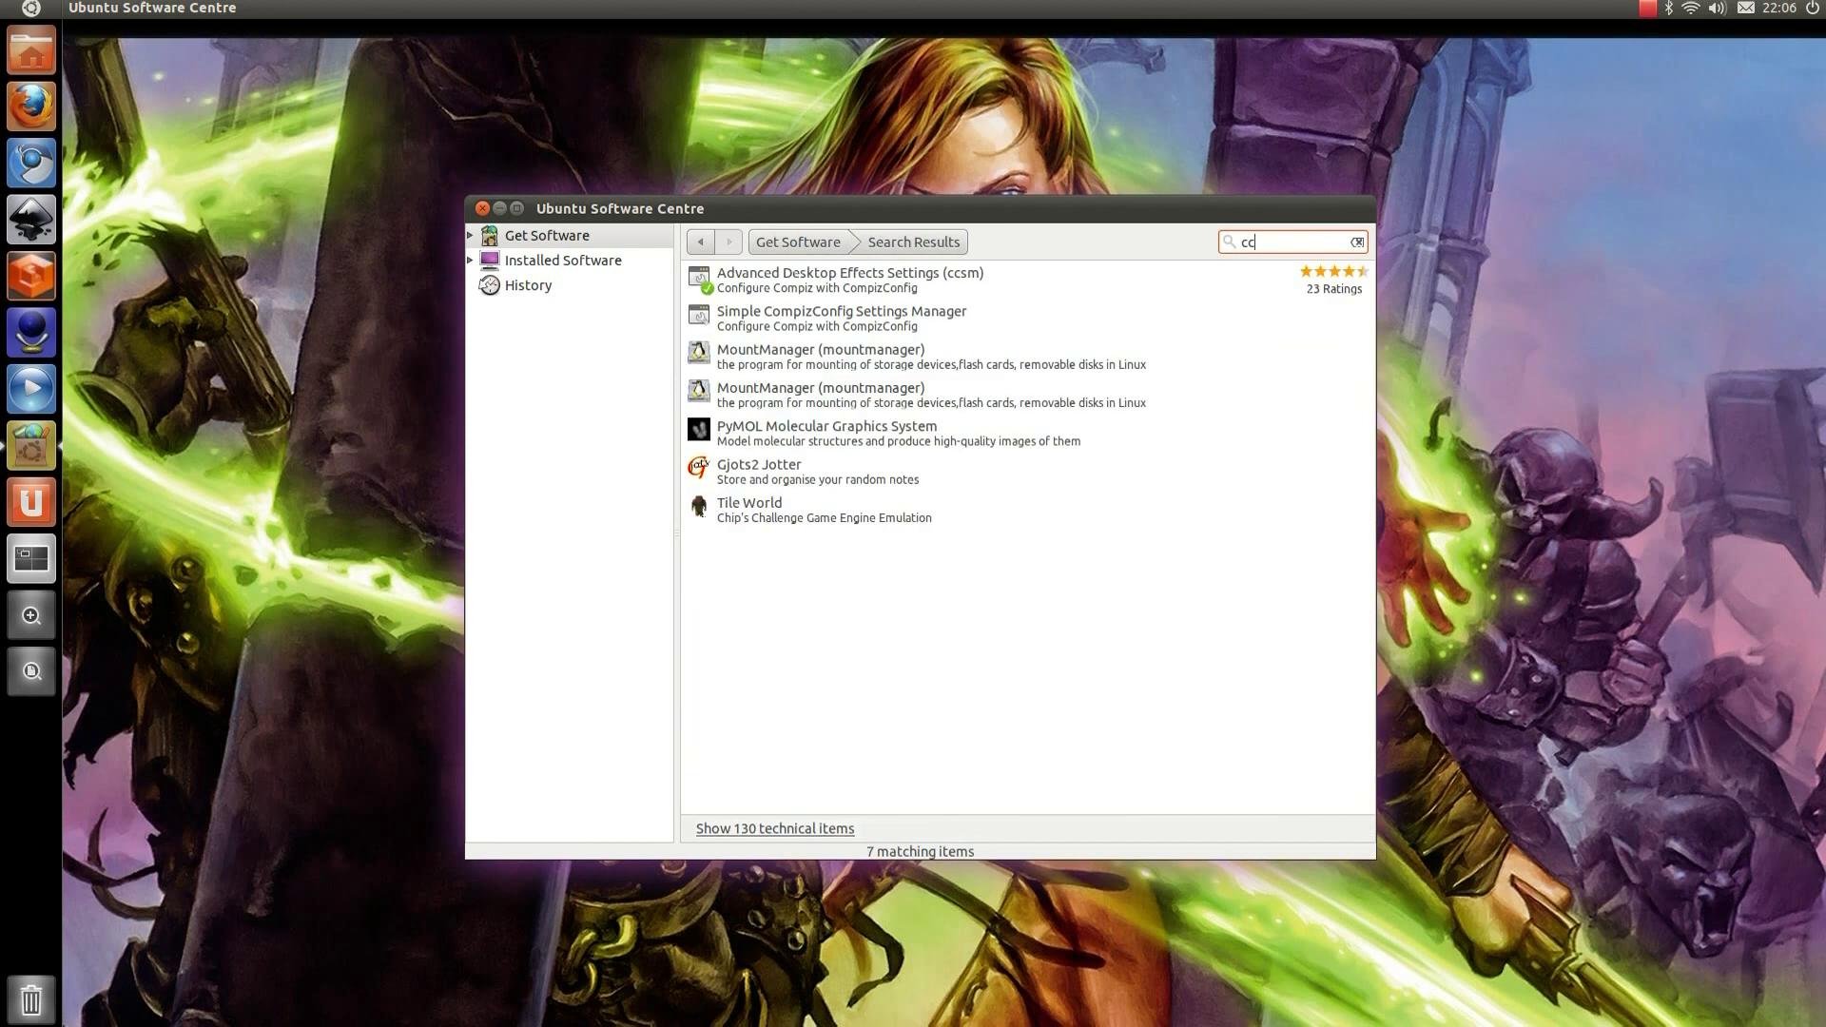
{"action": "type", "text": "sm"}
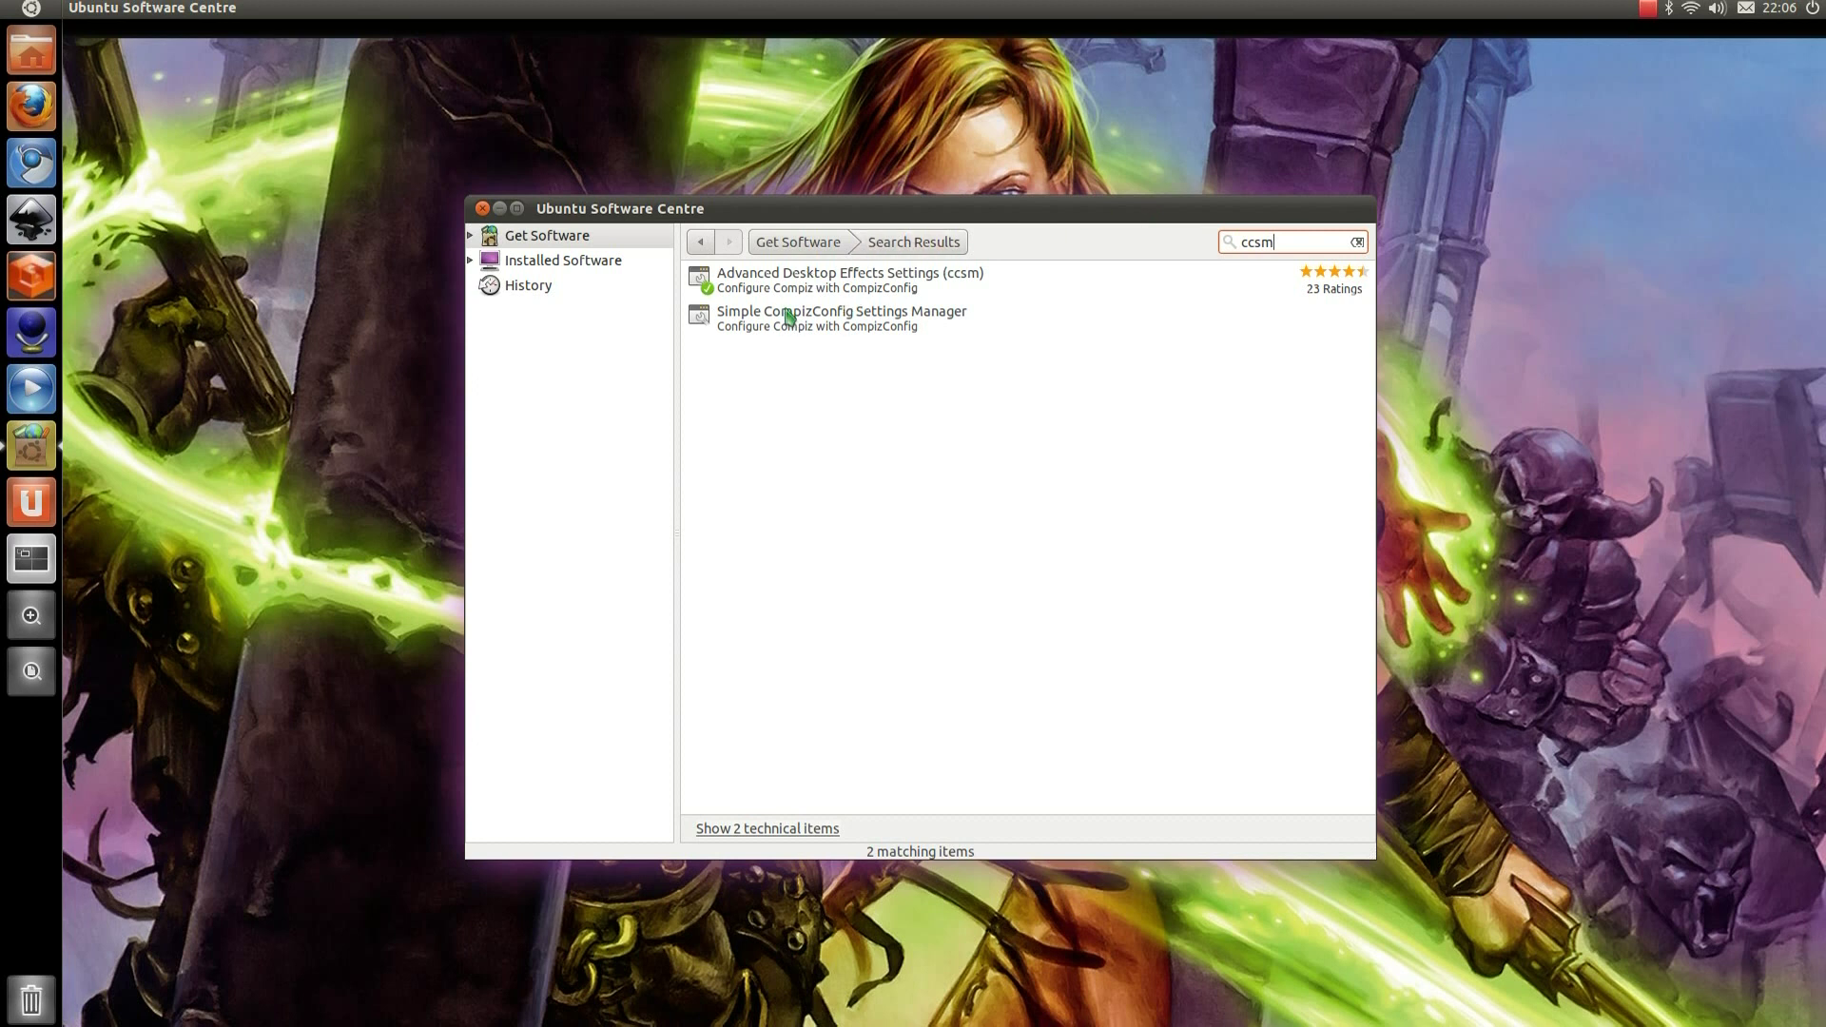
{"action": "left_click", "coordinate": [867, 293]}
{"action": "left_click", "coordinate": [759, 313]}
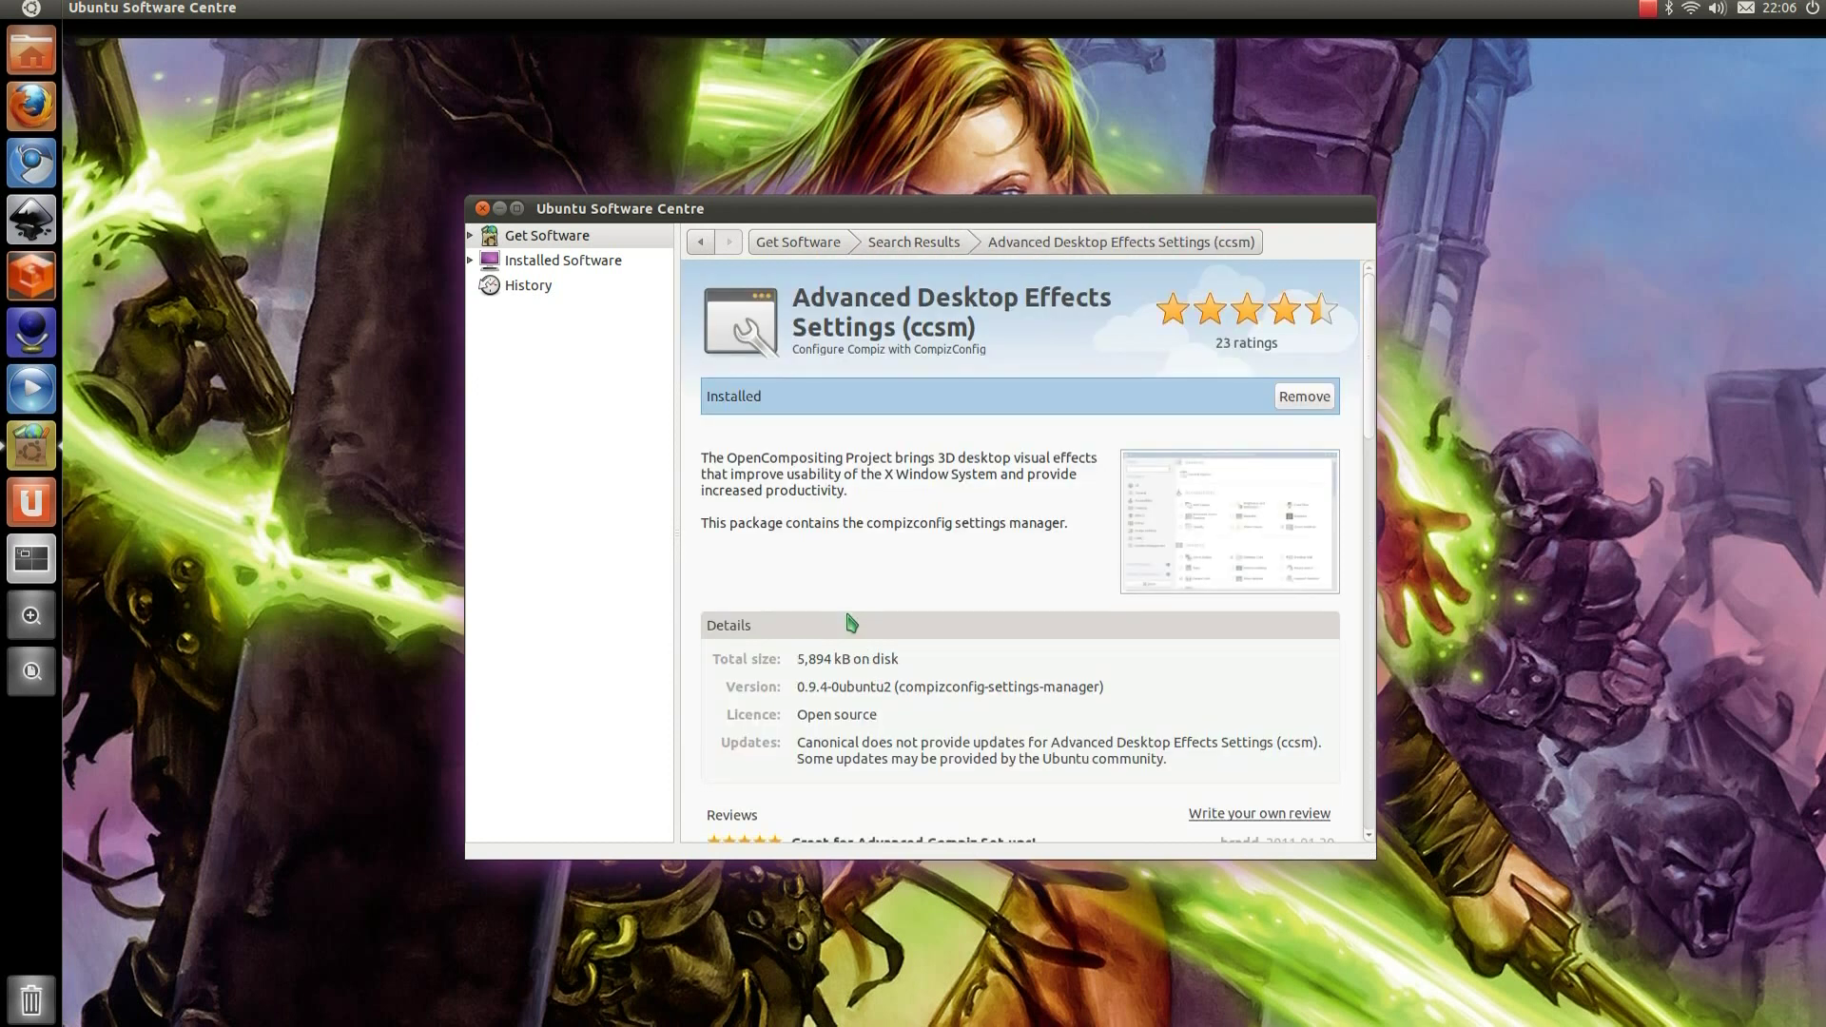
{"action": "scroll", "coordinate": [851, 623], "scroll_direction": "down", "scroll_amount": 10}
{"action": "scroll", "coordinate": [842, 551], "scroll_direction": "up", "scroll_amount": 12}
{"action": "left_click", "coordinate": [798, 241]}
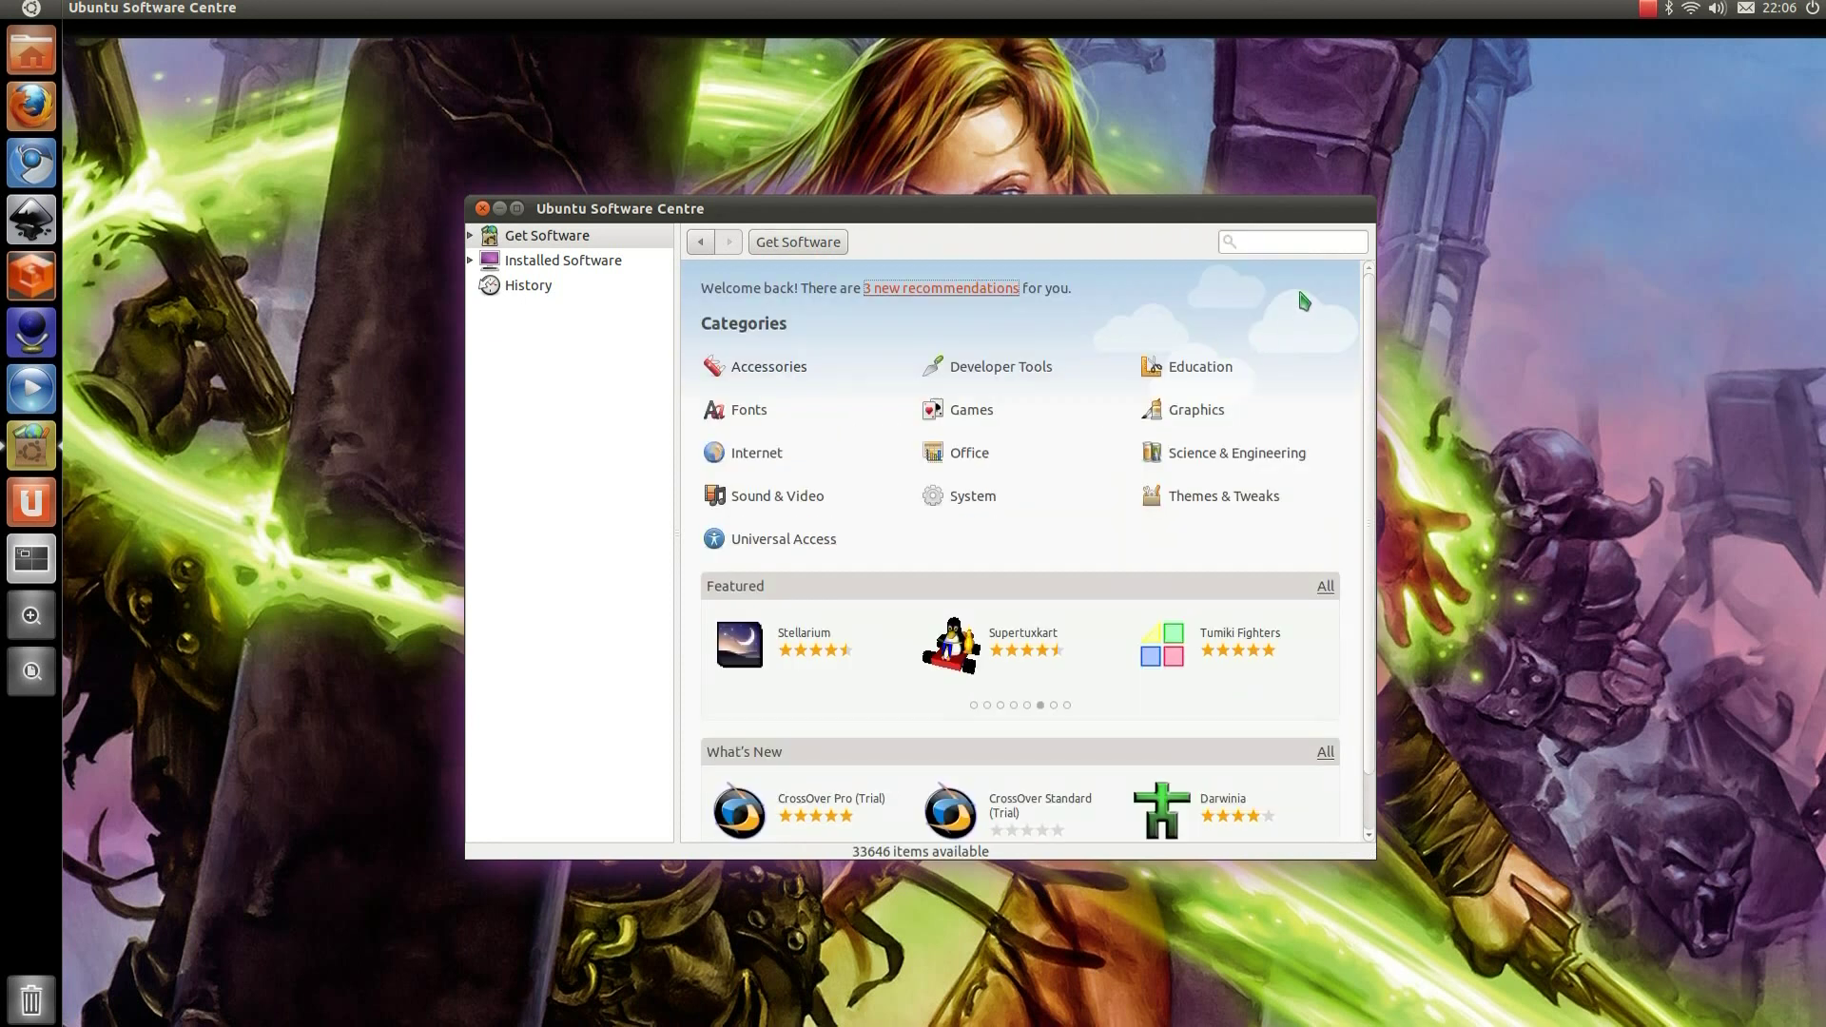
Step: Search the Ubuntu Software Centre for "oxygen-cursor", highlight Oxygen Mouse Cursor Theme - Extra Colours, and close the Software Centre
{"action": "left_click", "coordinate": [1265, 242]}
{"action": "type", "text": "oxyge"}
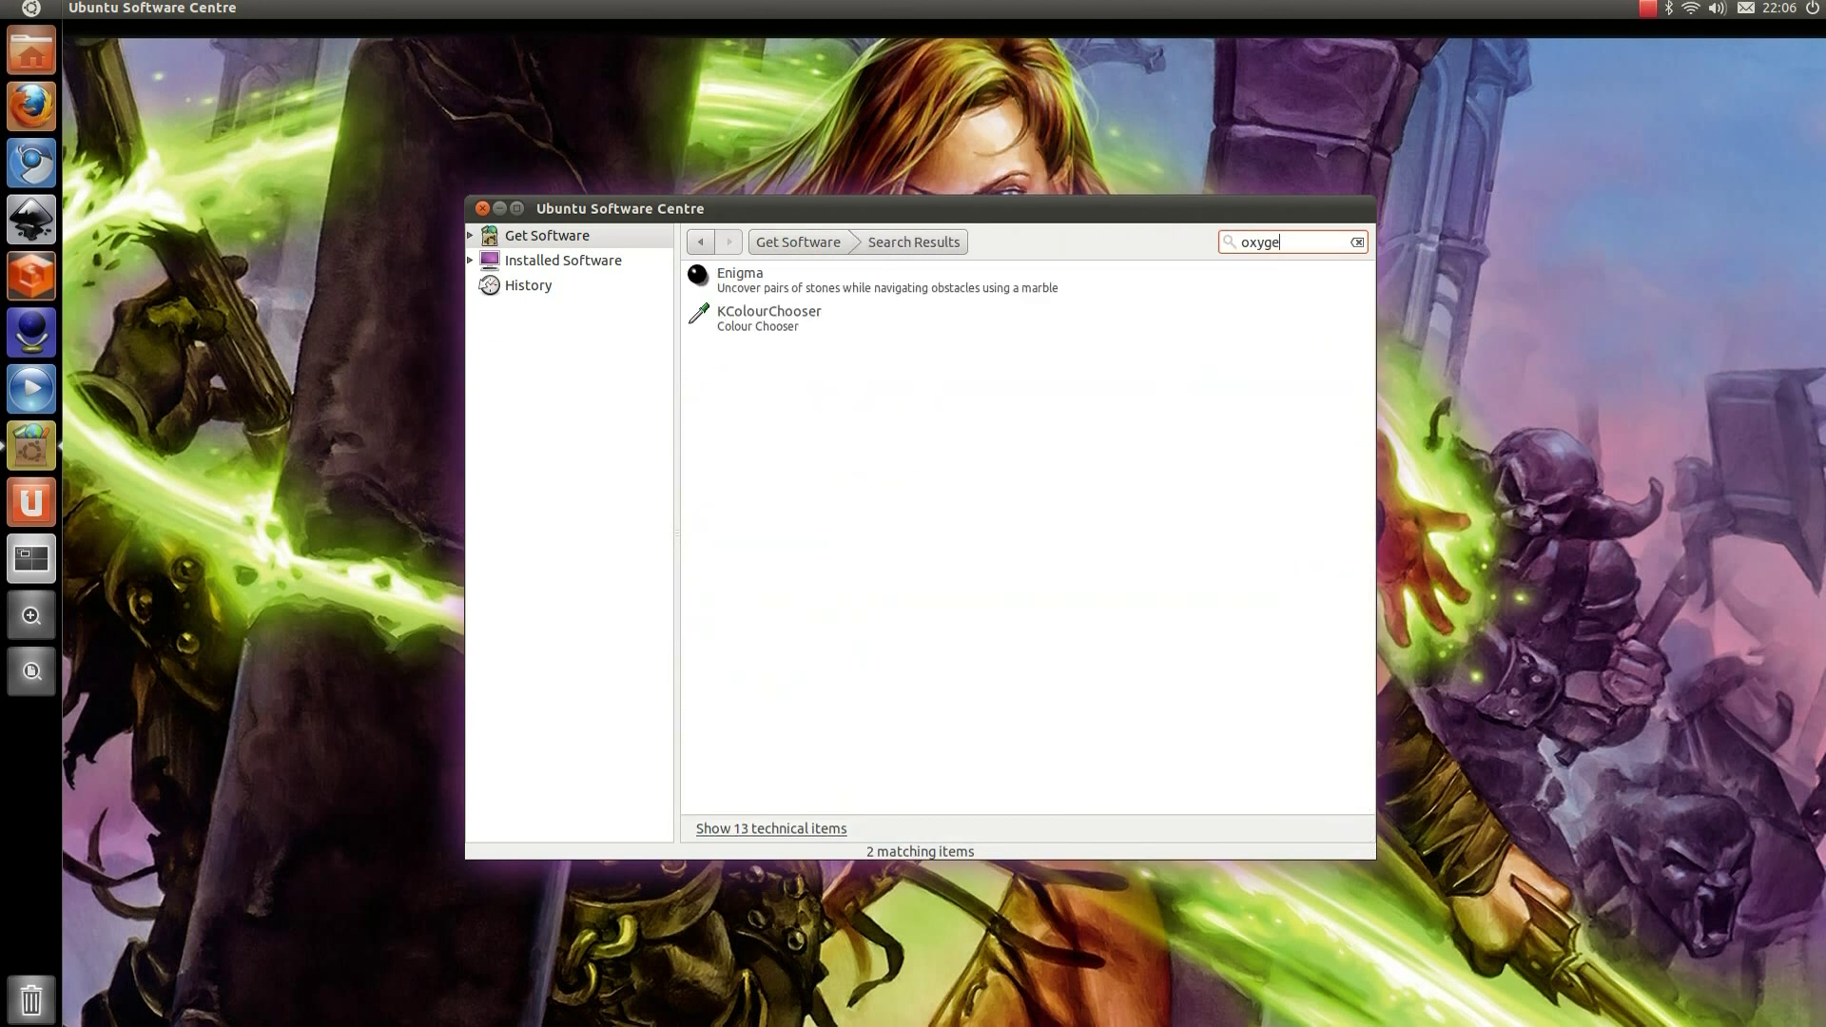
{"action": "type", "text": "n-cur"}
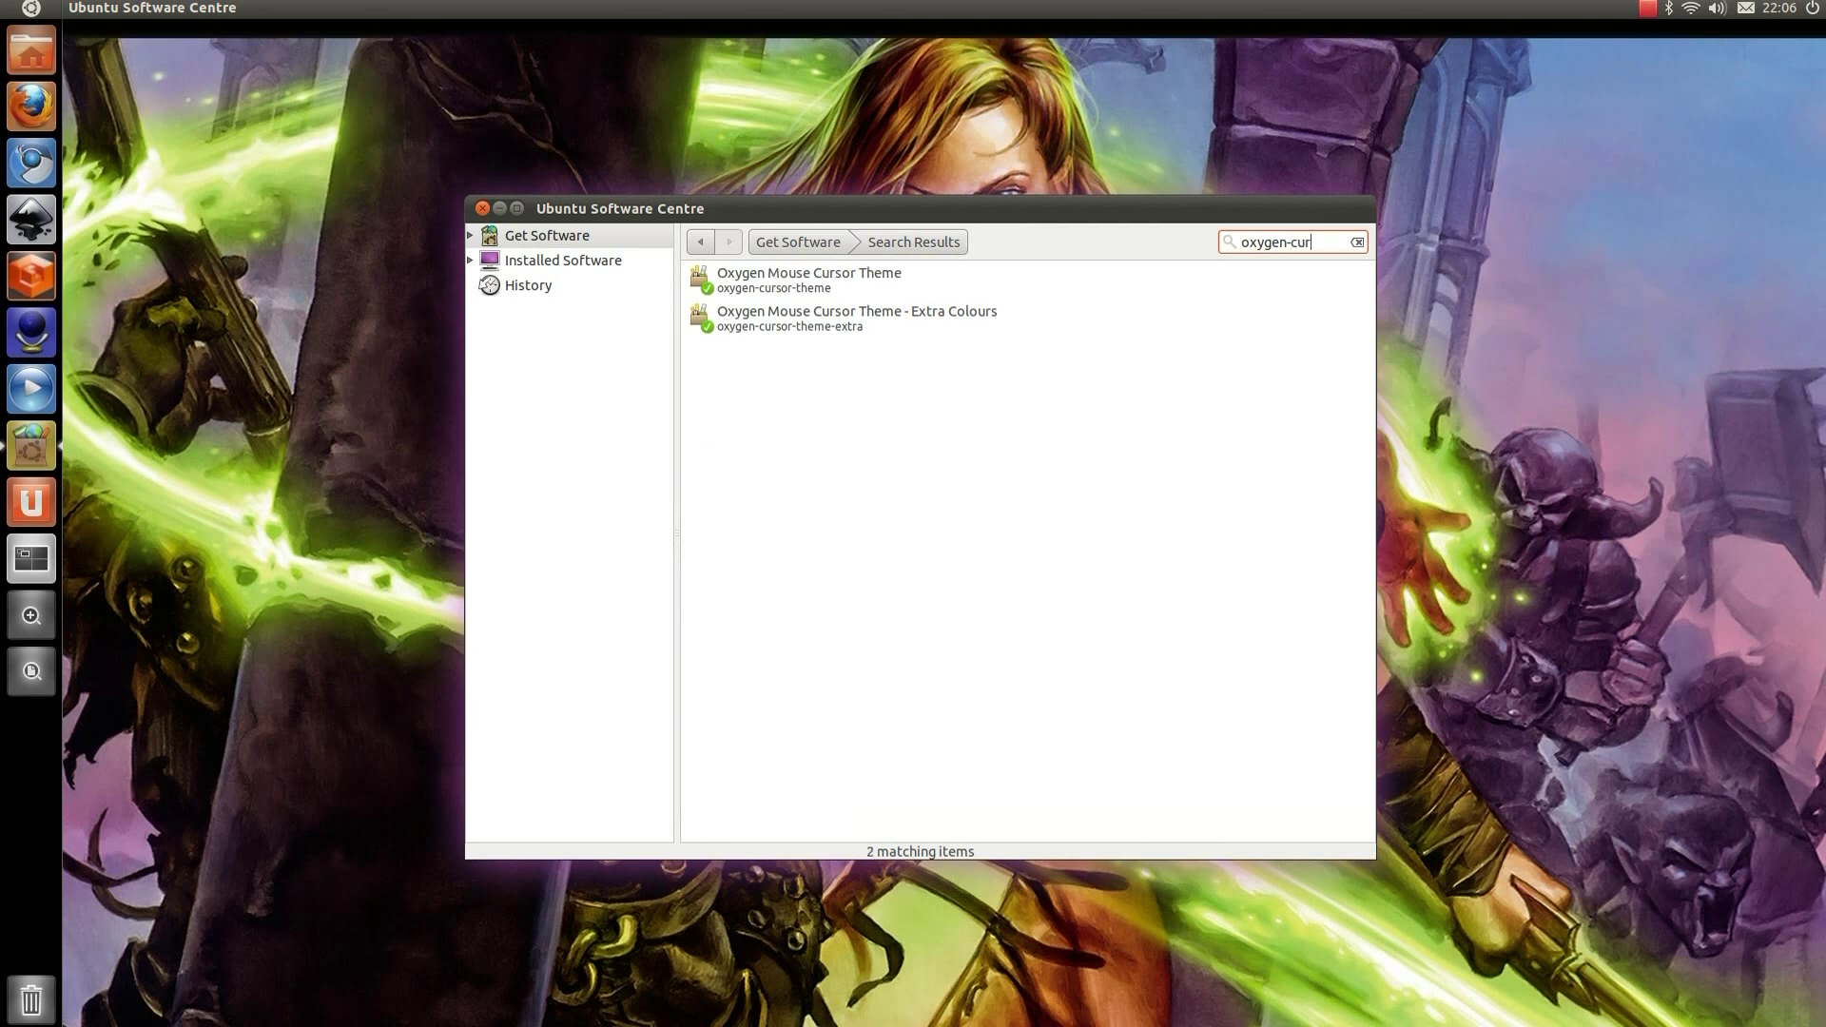
{"action": "type", "text": "sor"}
{"action": "left_click", "coordinate": [817, 324]}
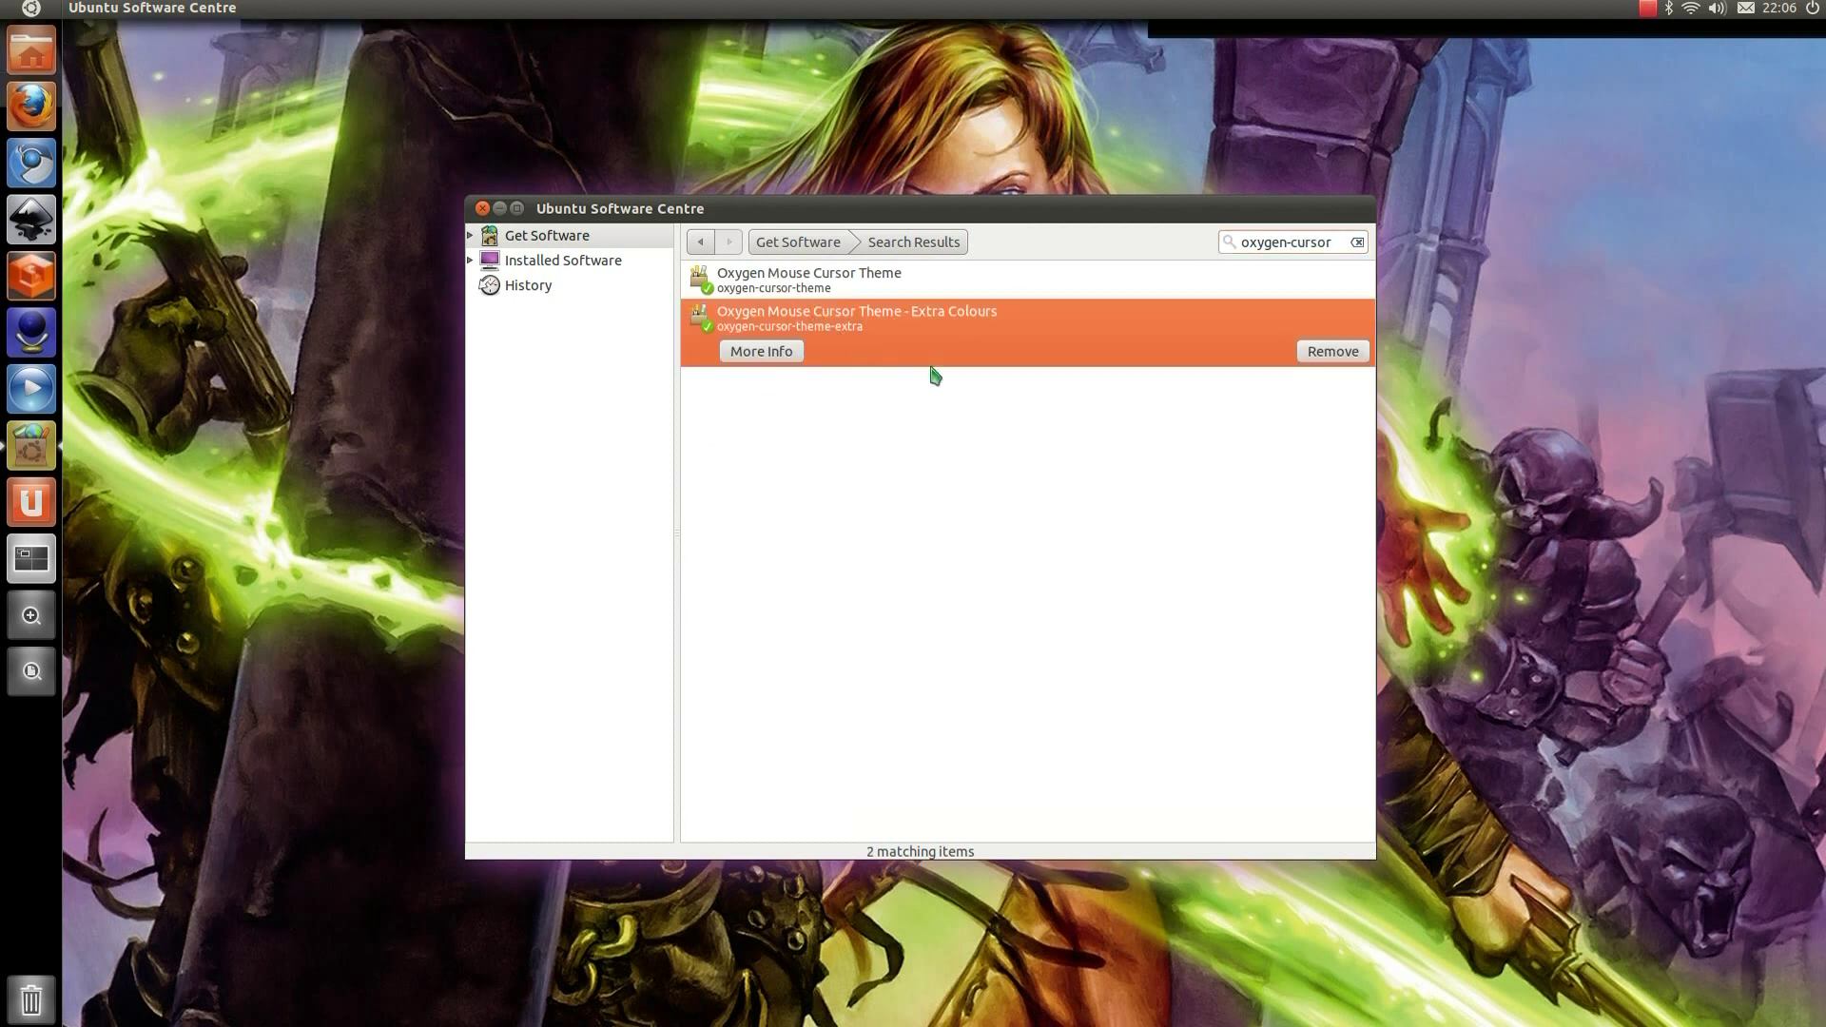
{"action": "left_click", "coordinate": [483, 208]}
Step: Open the desktop background preferences and look through the available wallpapers
{"action": "right_click", "coordinate": [352, 237]}
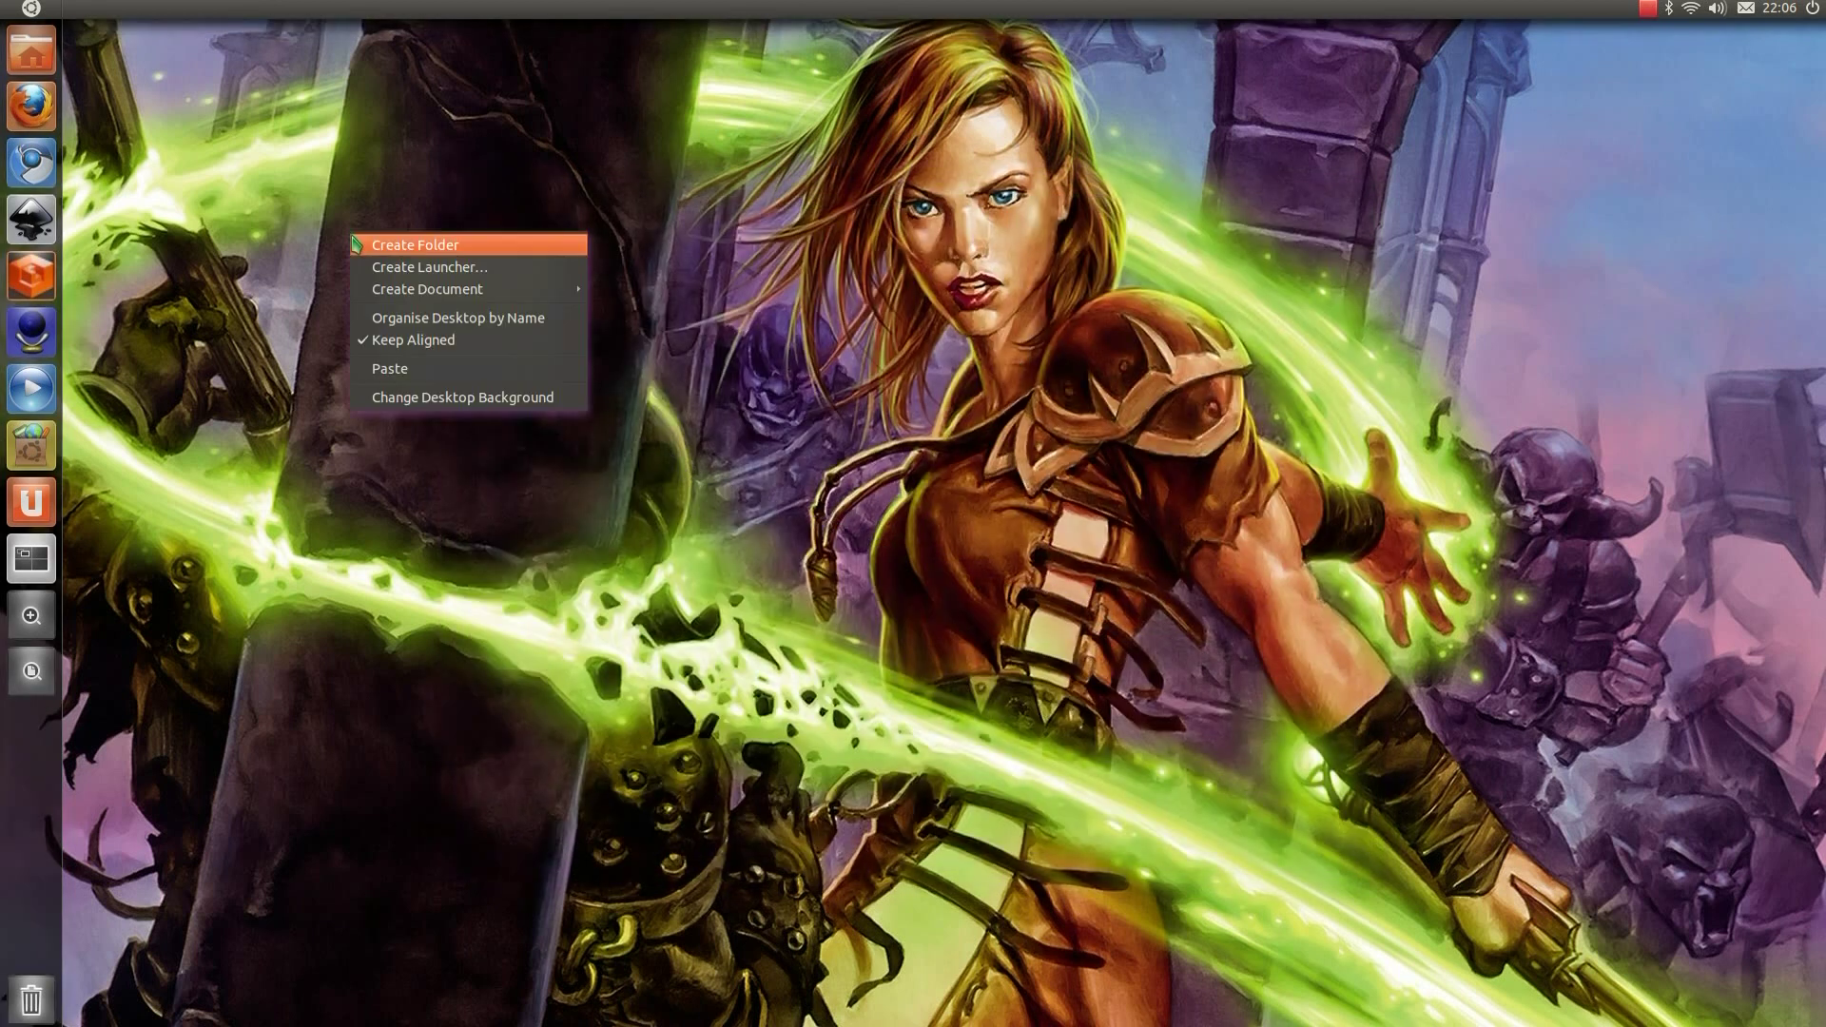
{"action": "left_click", "coordinate": [447, 398]}
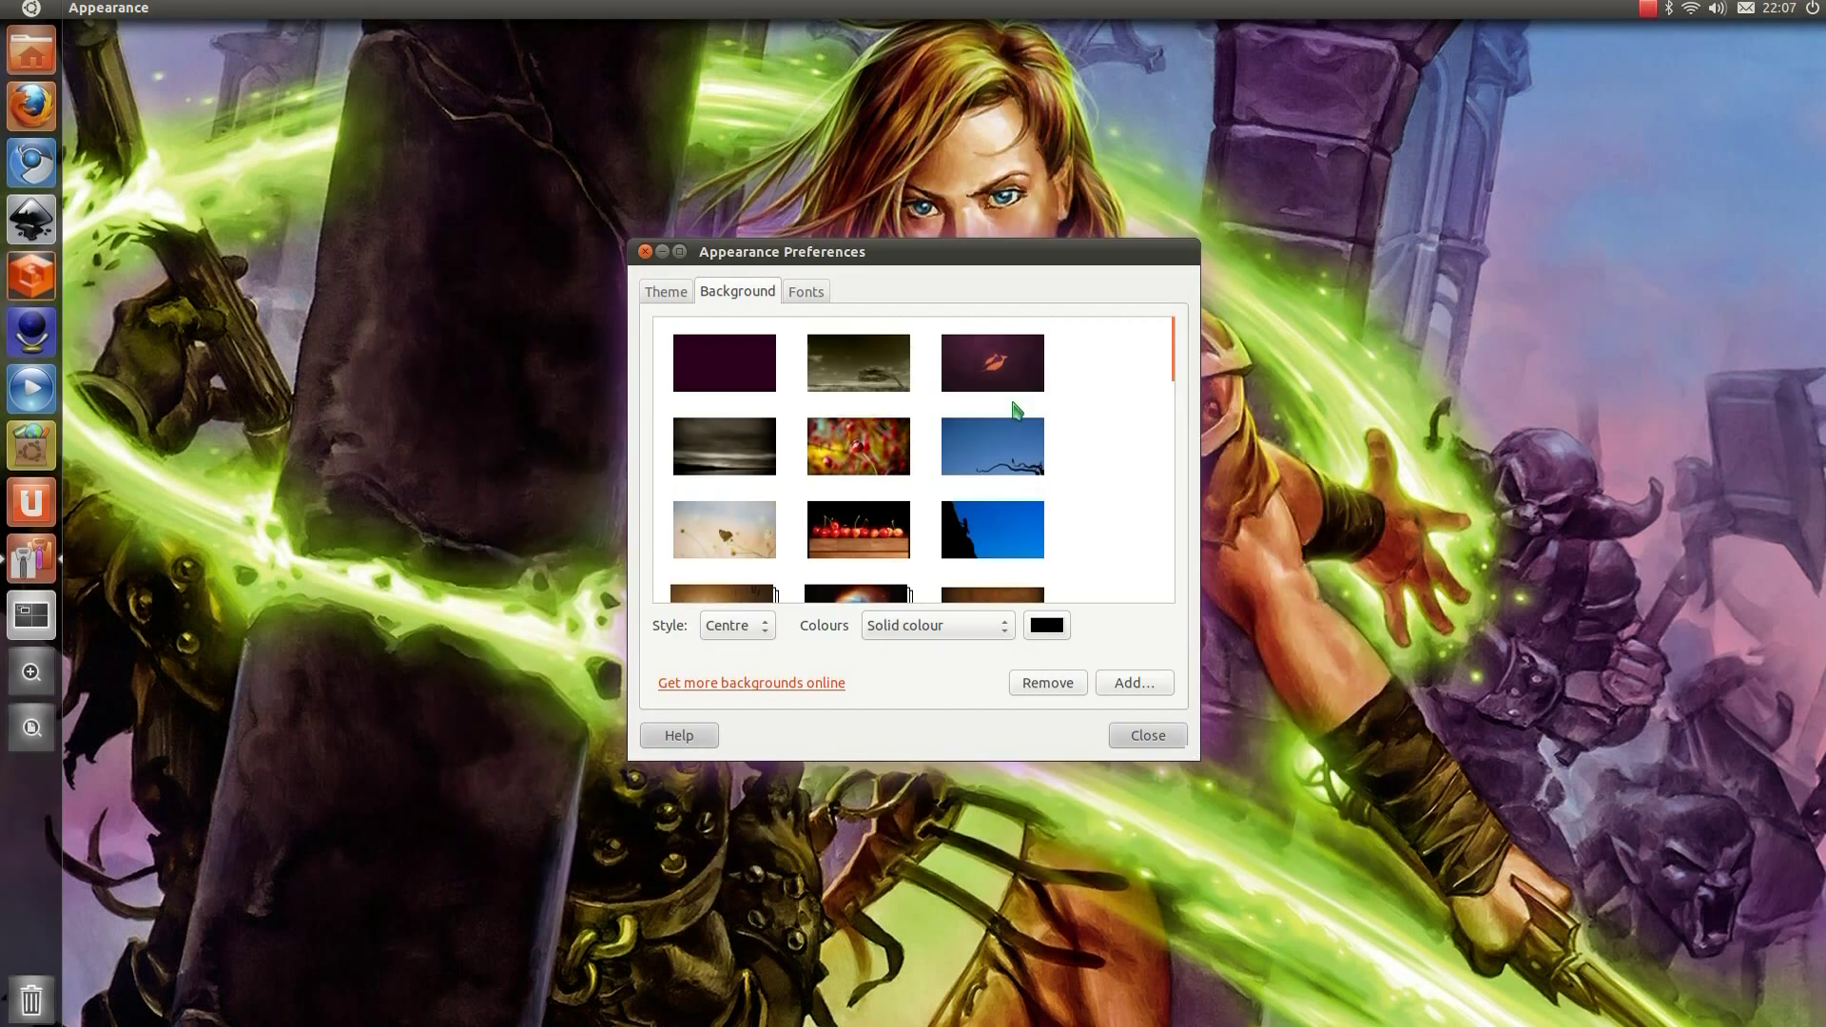
{"action": "scroll", "coordinate": [1015, 409], "scroll_direction": "down", "scroll_amount": 1}
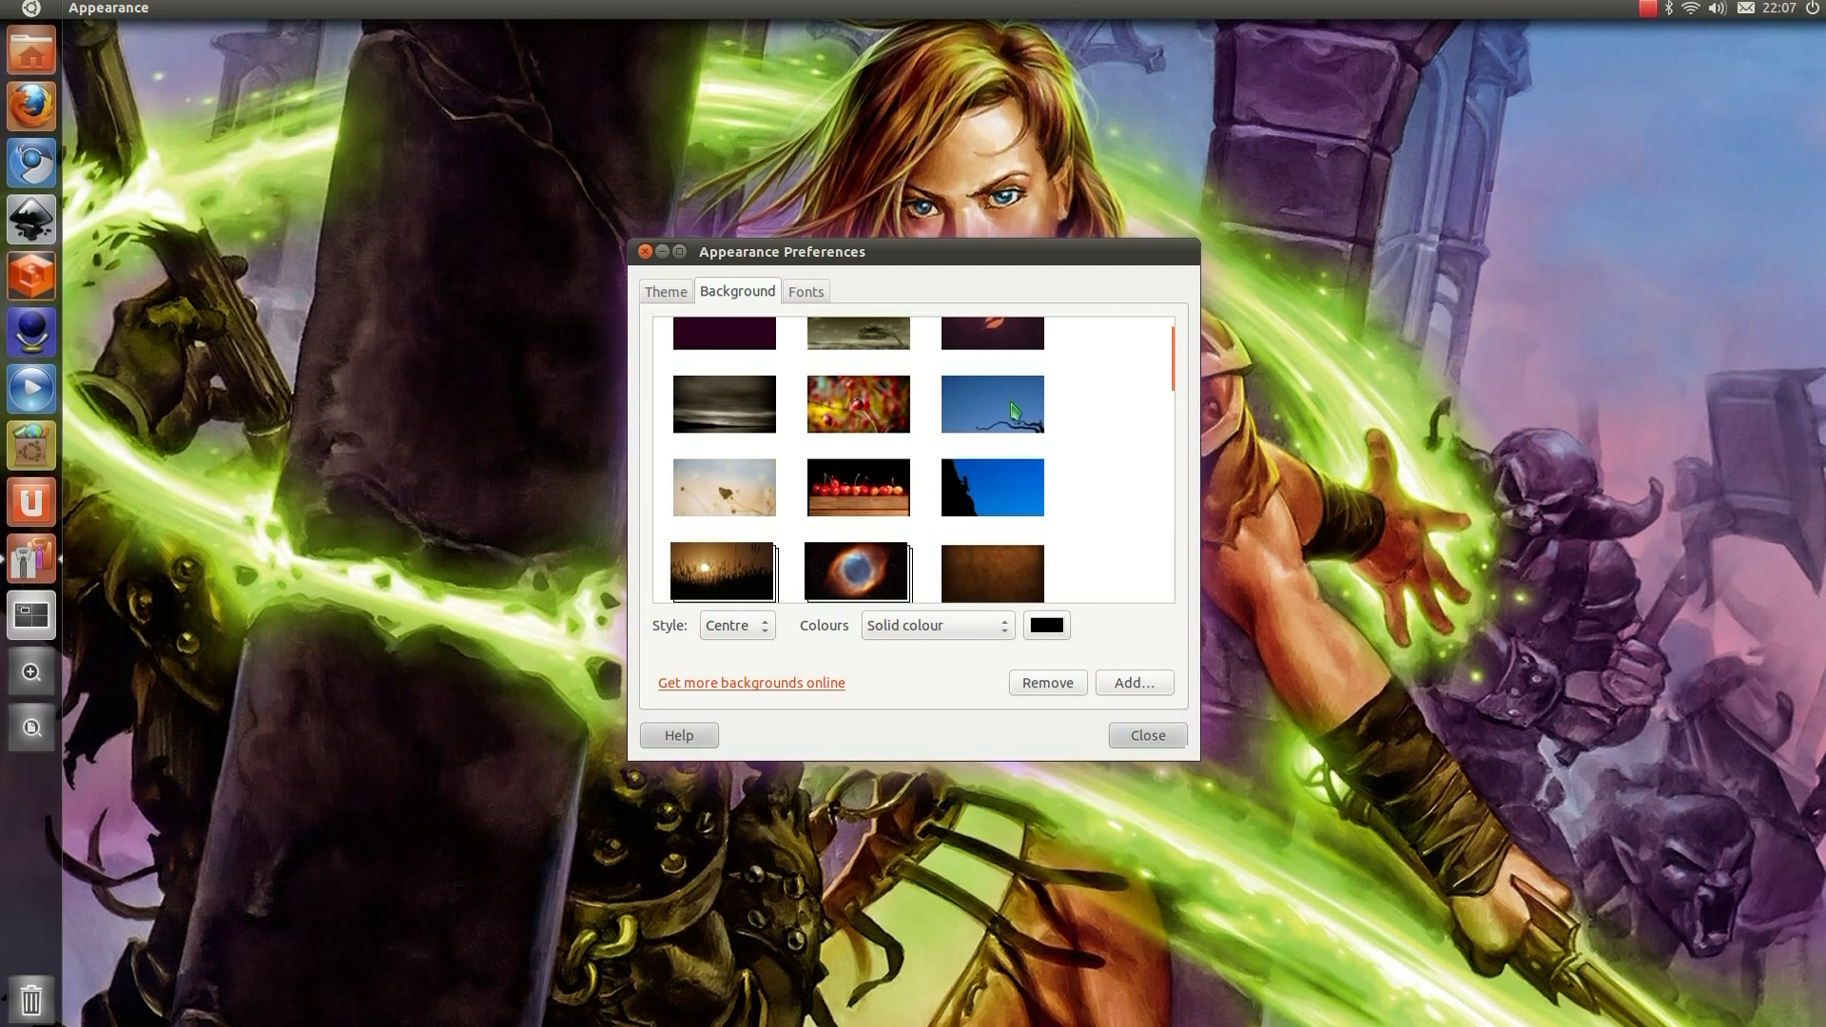
{"action": "scroll", "coordinate": [1014, 411], "scroll_direction": "down", "scroll_amount": 10}
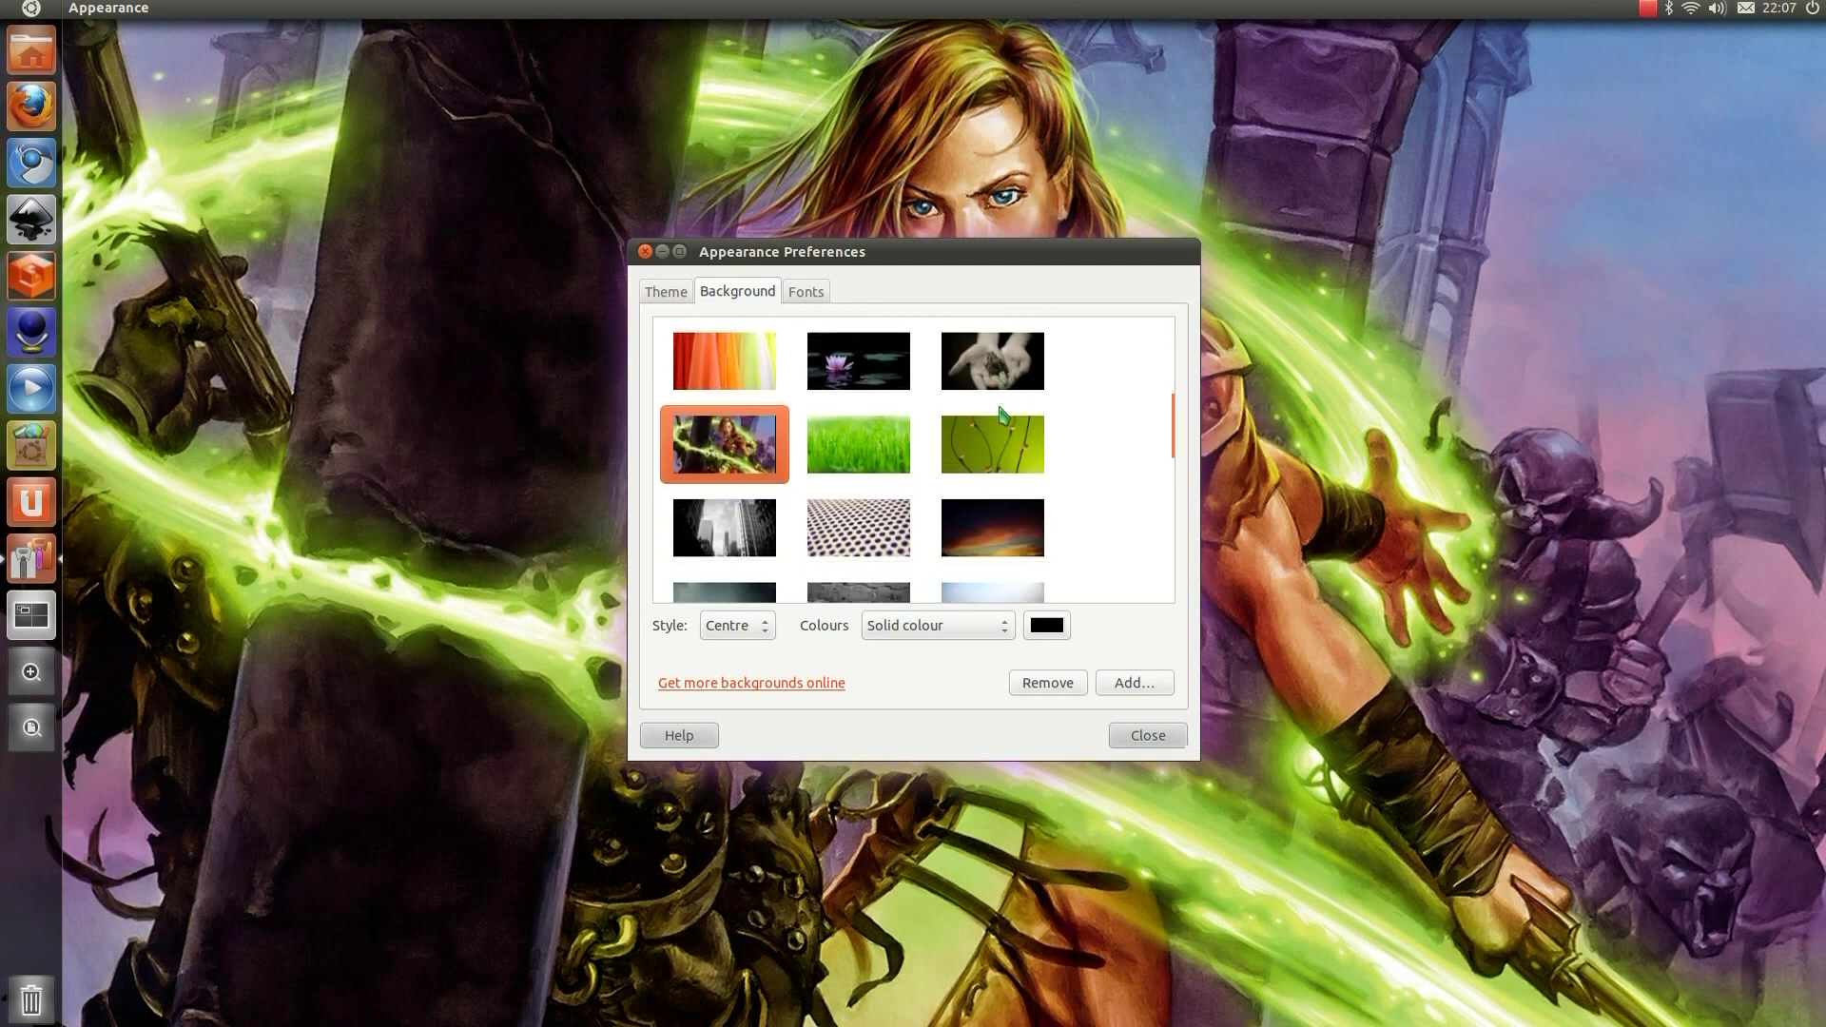
{"action": "scroll", "coordinate": [1004, 414], "scroll_direction": "down", "scroll_amount": 8}
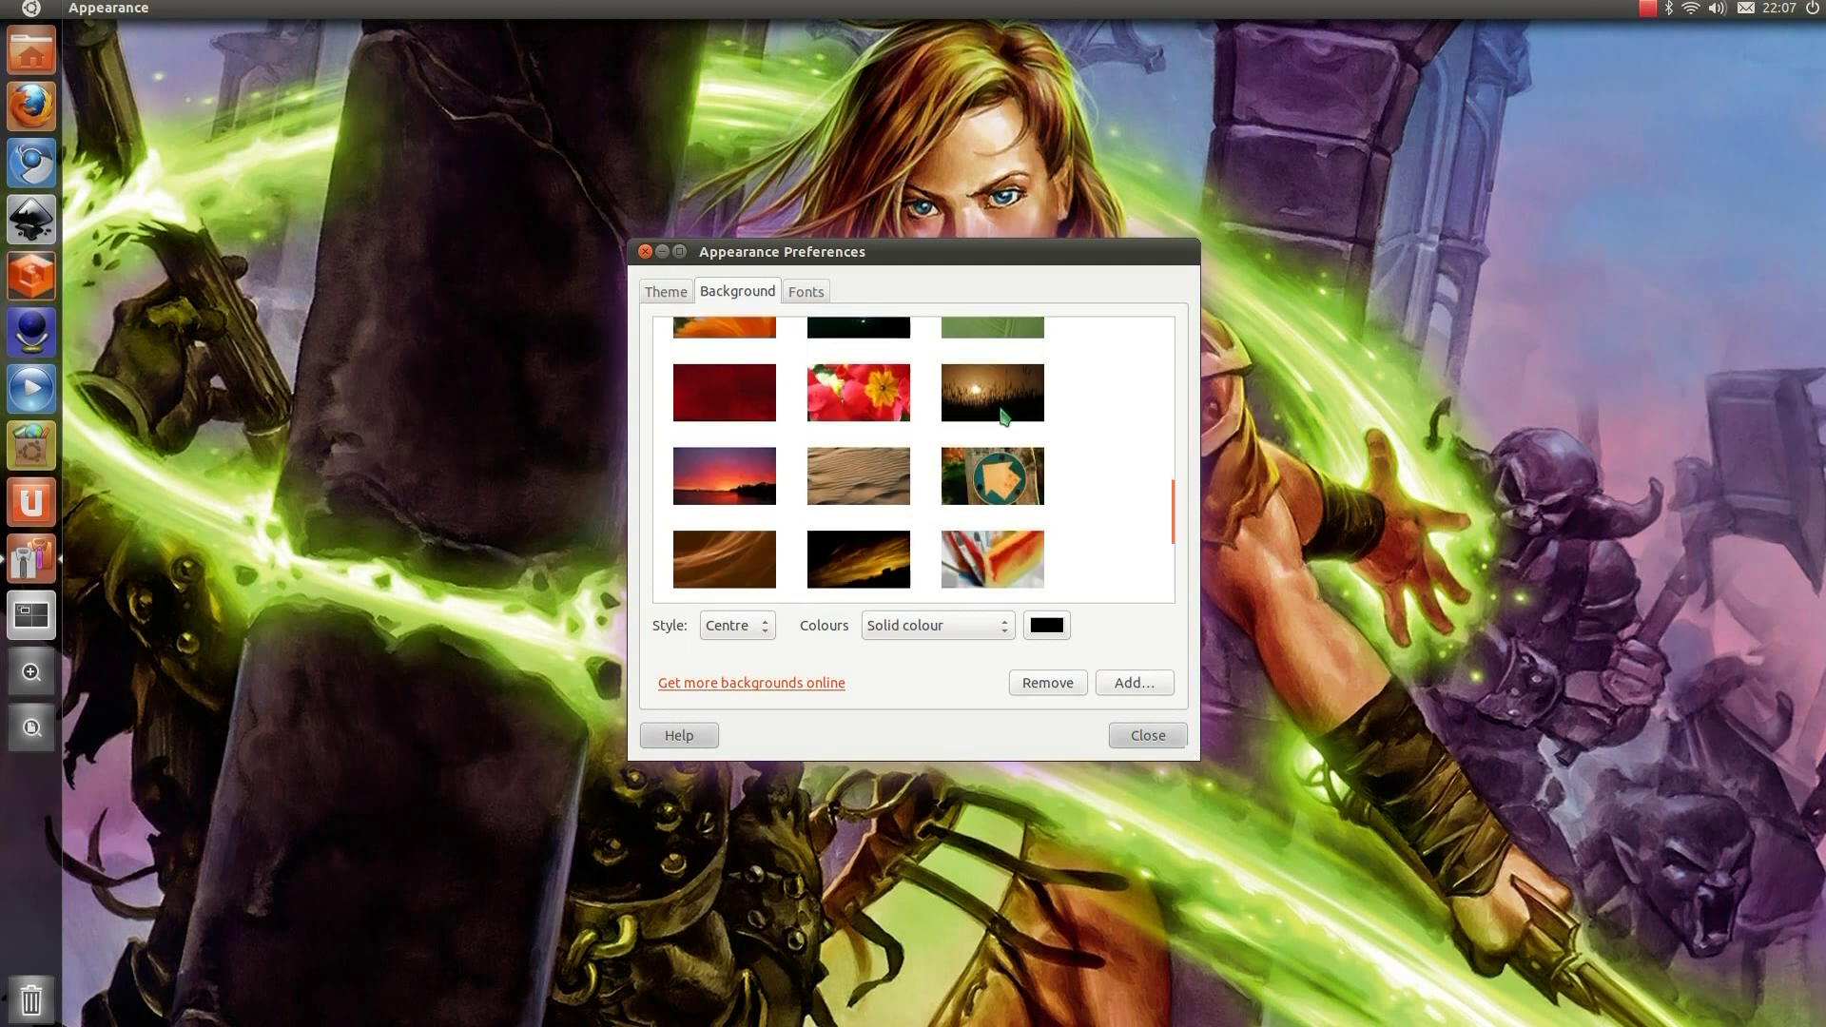
{"action": "scroll", "coordinate": [1004, 416], "scroll_direction": "down", "scroll_amount": 3}
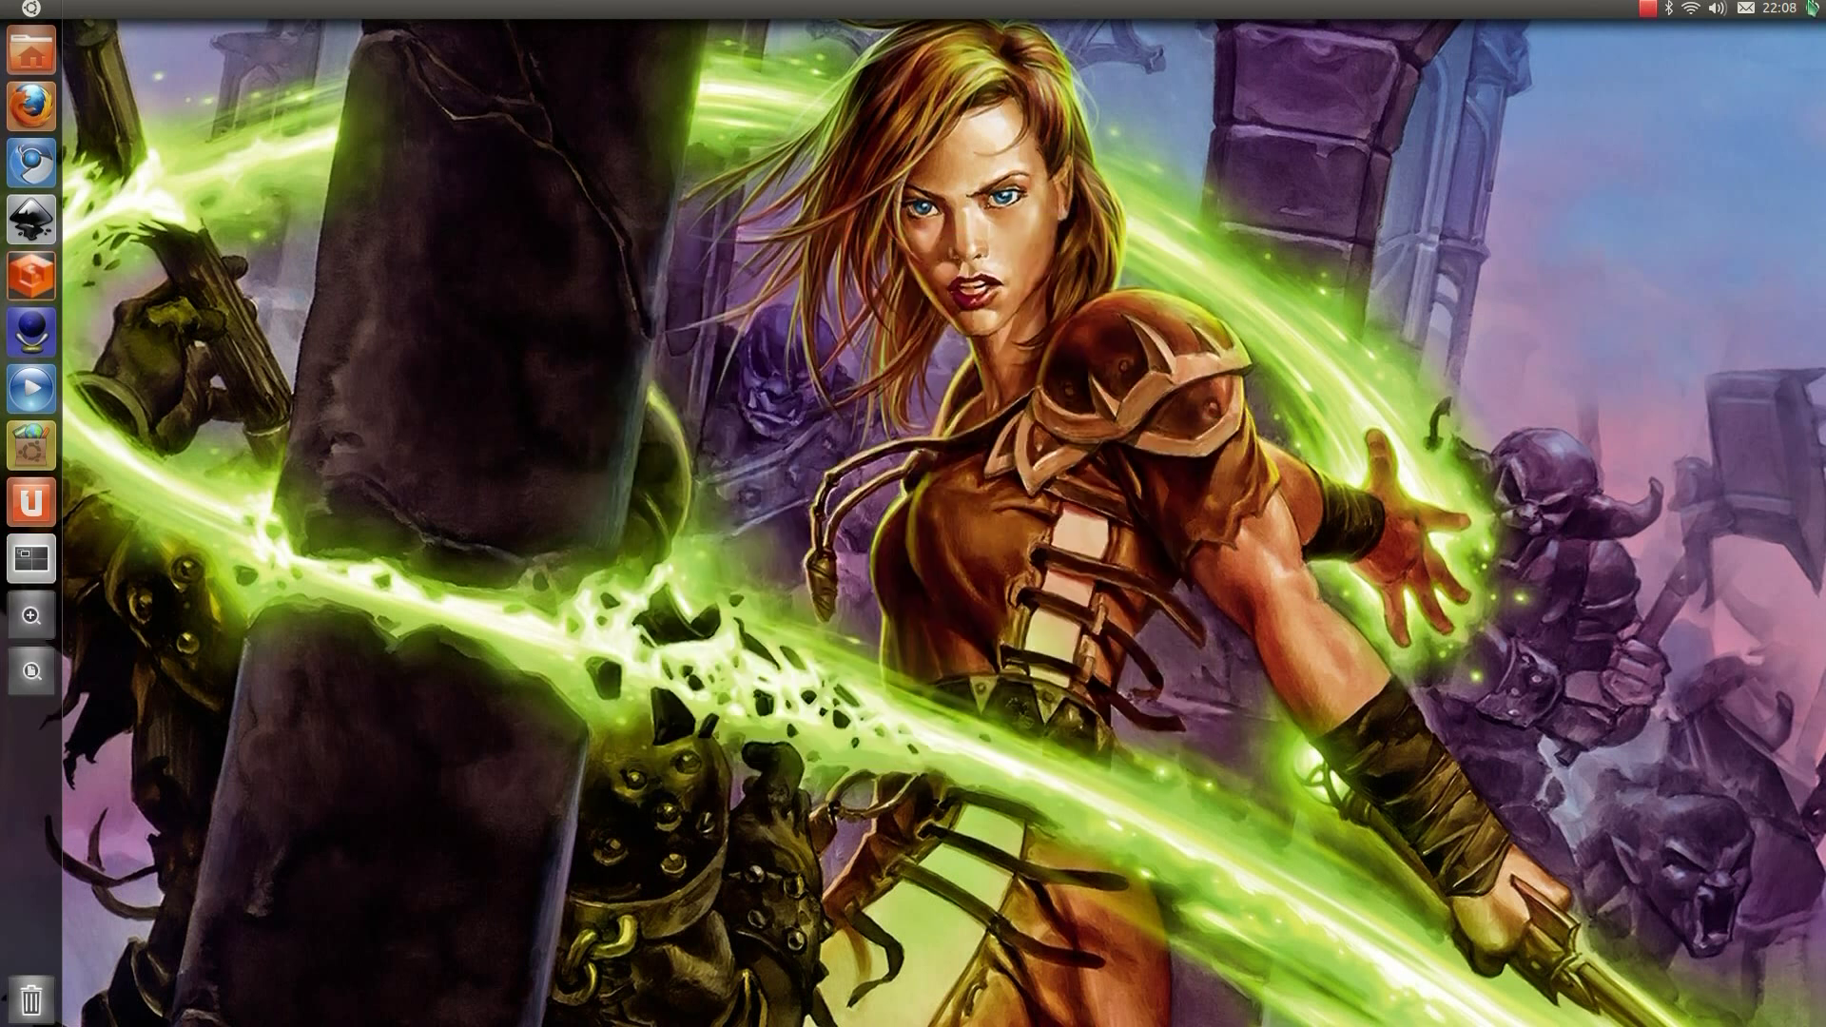
Step: Open the CompizConfig Settings Manager from the system settings
{"action": "left_click", "coordinate": [1812, 8]}
{"action": "left_click", "coordinate": [1712, 231]}
{"action": "left_click", "coordinate": [767, 235]}
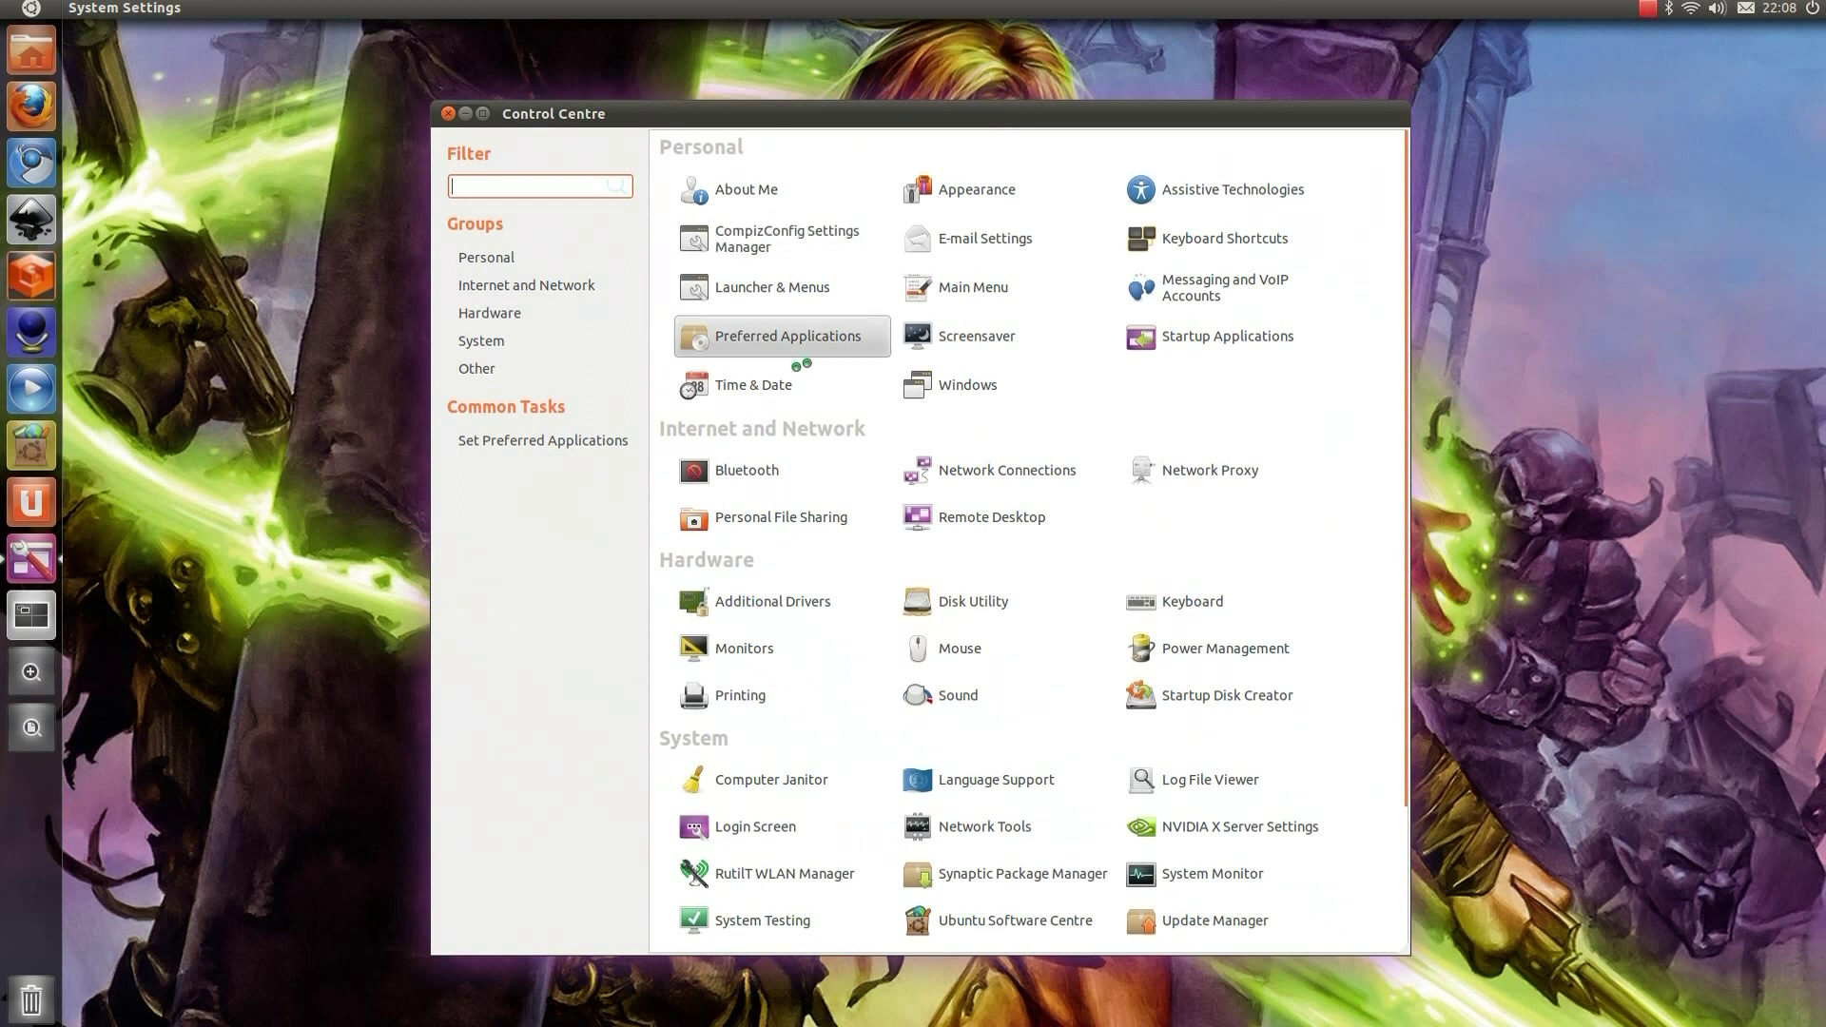
Step: Move the CompizConfig Settings Manager window down over the Control Centre, and try out its minimise and restore animation
{"action": "left_click_drag", "start_coordinate": [564, 38], "coordinate": [846, 302]}
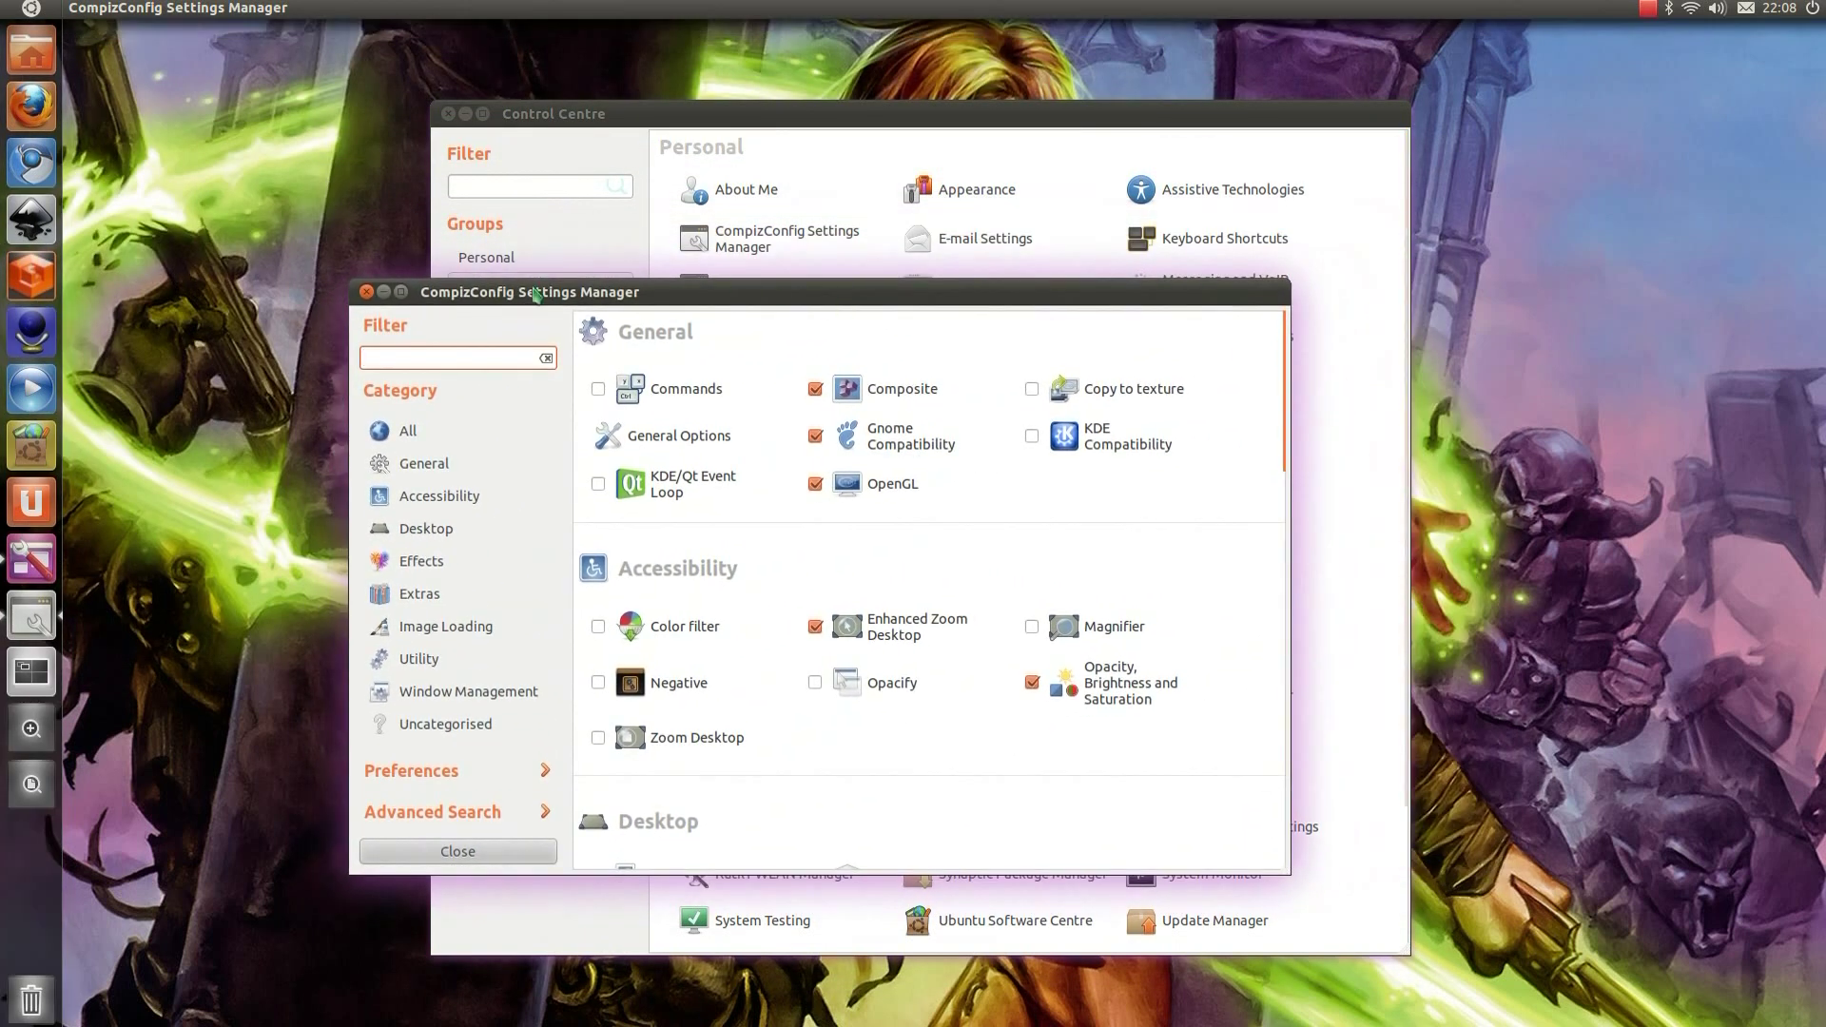
{"action": "left_click", "coordinate": [384, 293]}
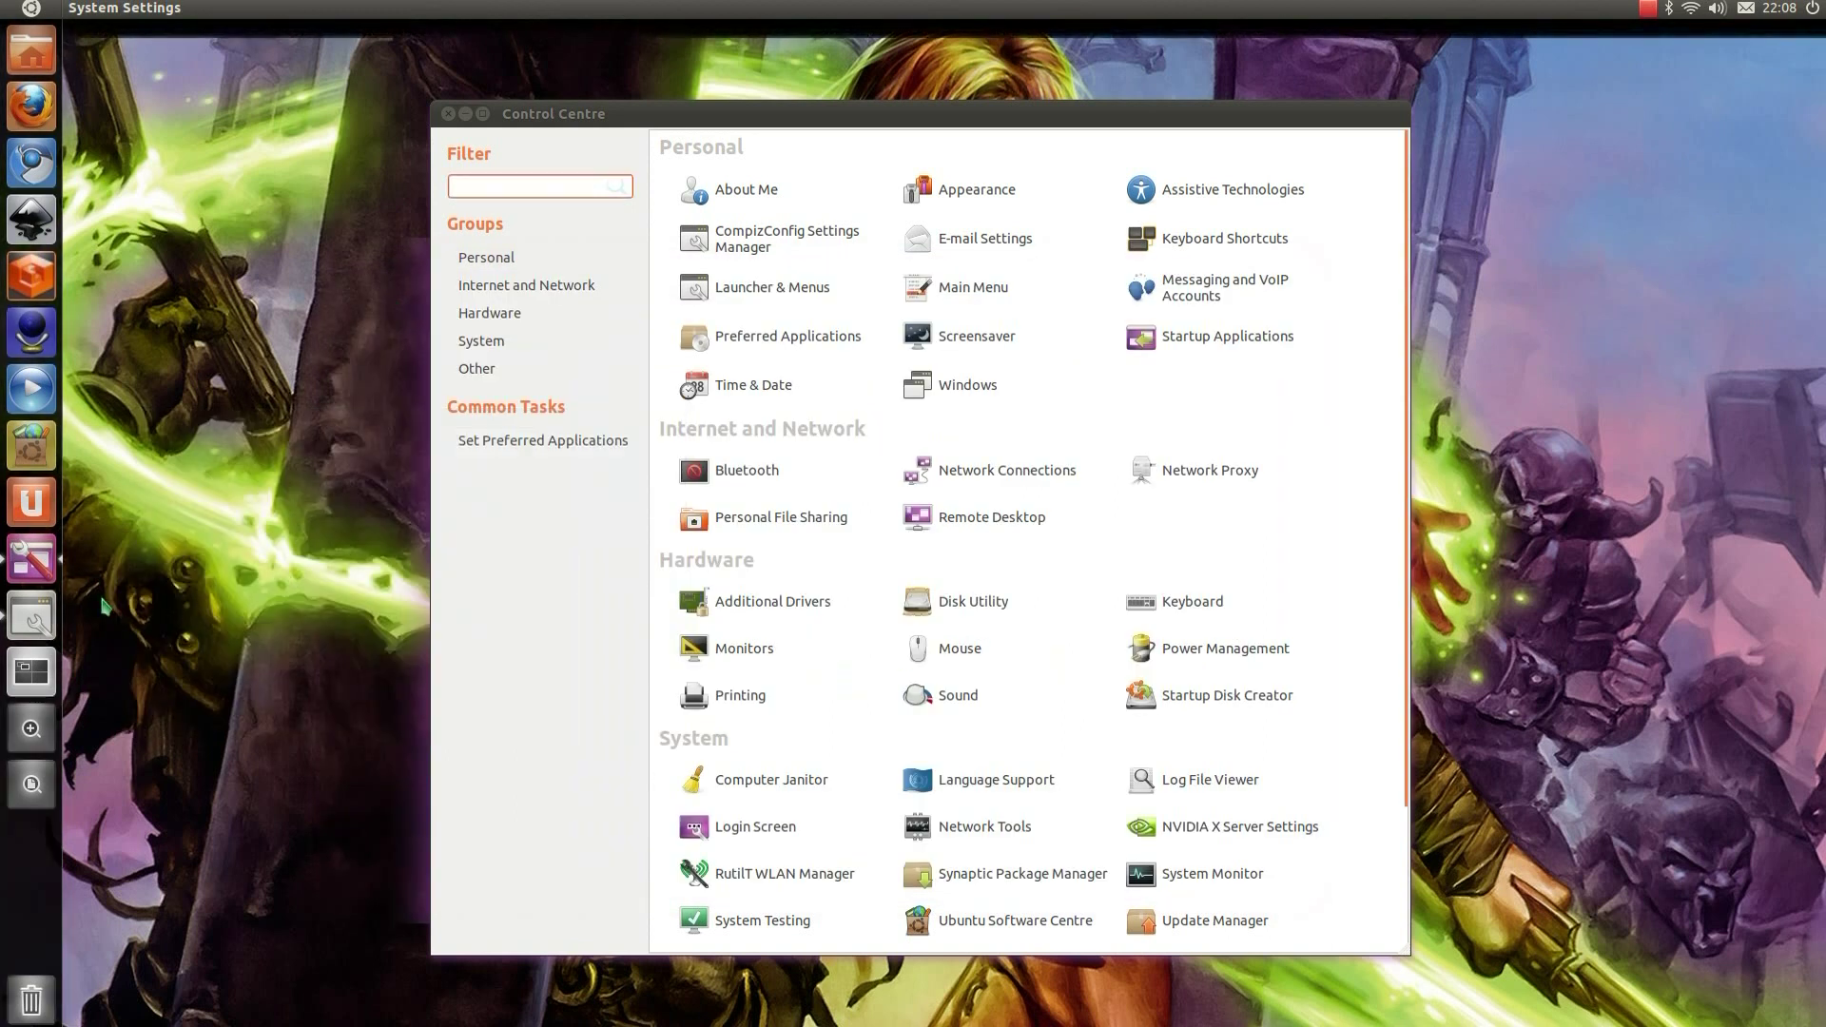
{"action": "left_click", "coordinate": [32, 616]}
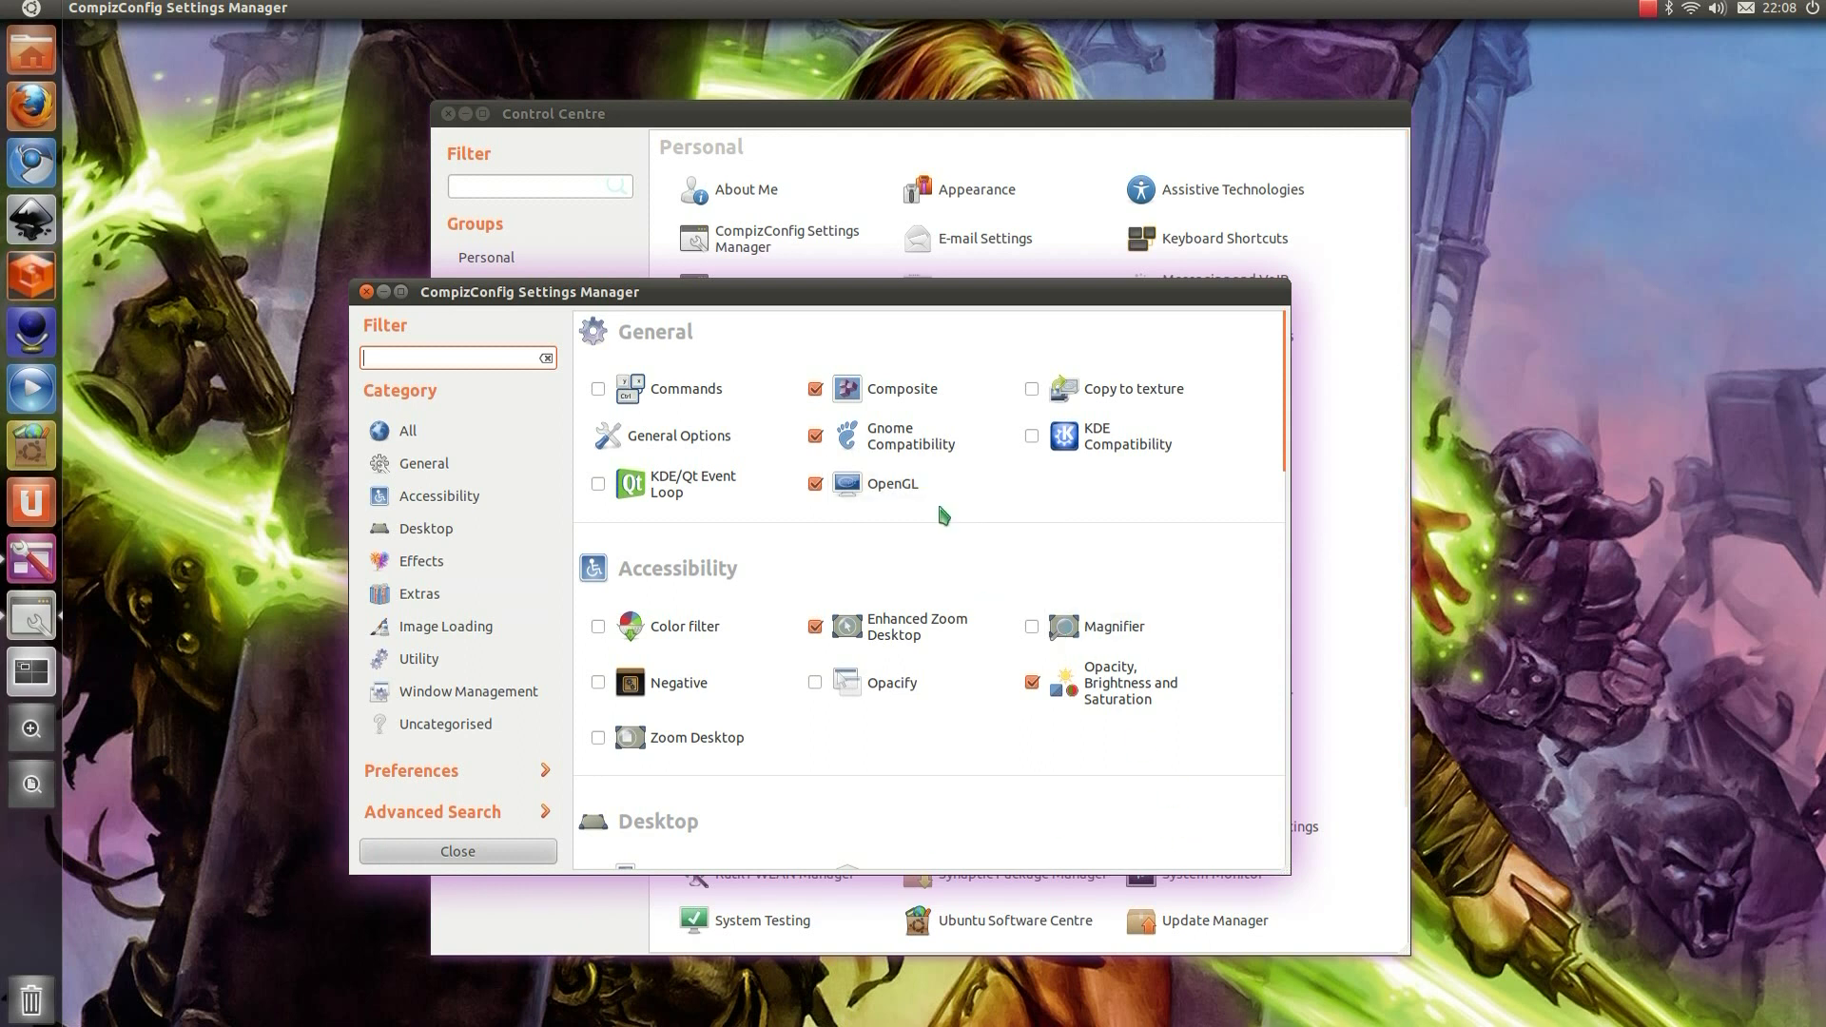
Step: Look through the CompizConfig plugins, inspecting the Window Decoration shadow colour and the Wobbly Windows settings
{"action": "scroll", "coordinate": [938, 513], "scroll_direction": "down", "scroll_amount": 3}
{"action": "scroll", "coordinate": [920, 559], "scroll_direction": "down", "scroll_amount": 5}
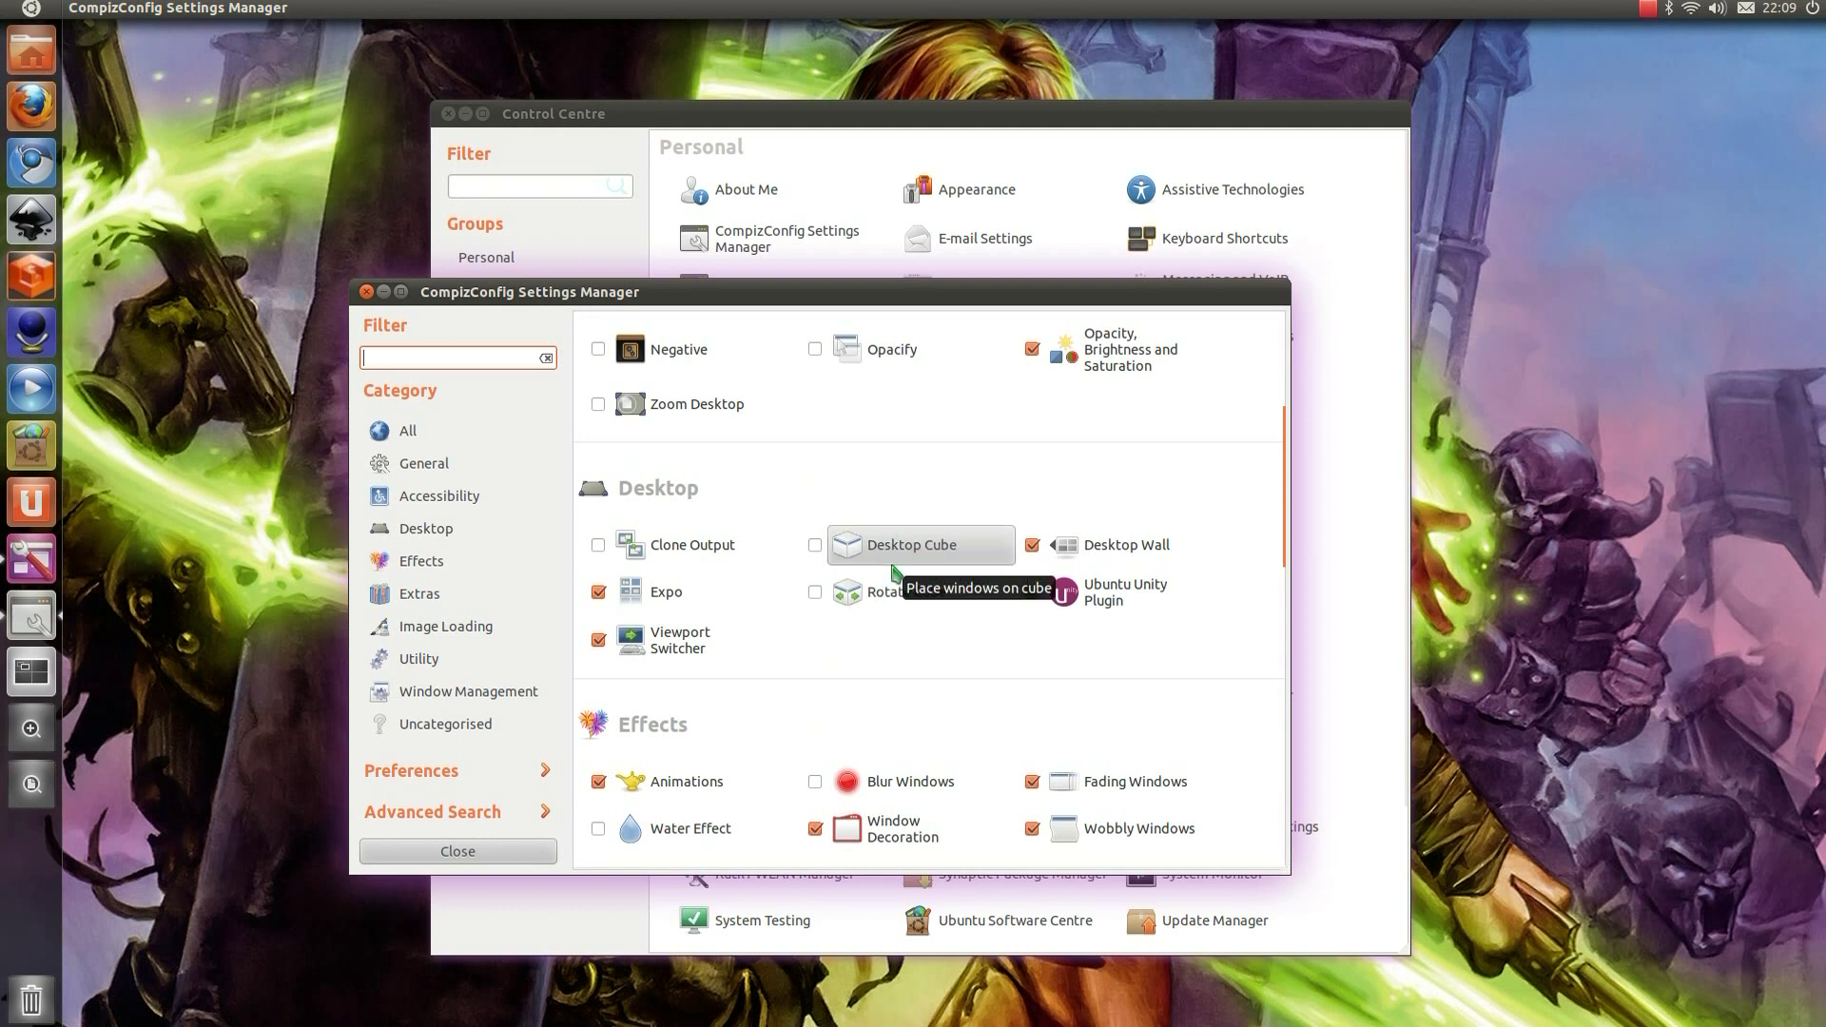
{"action": "scroll", "coordinate": [894, 571], "scroll_direction": "down", "scroll_amount": 6}
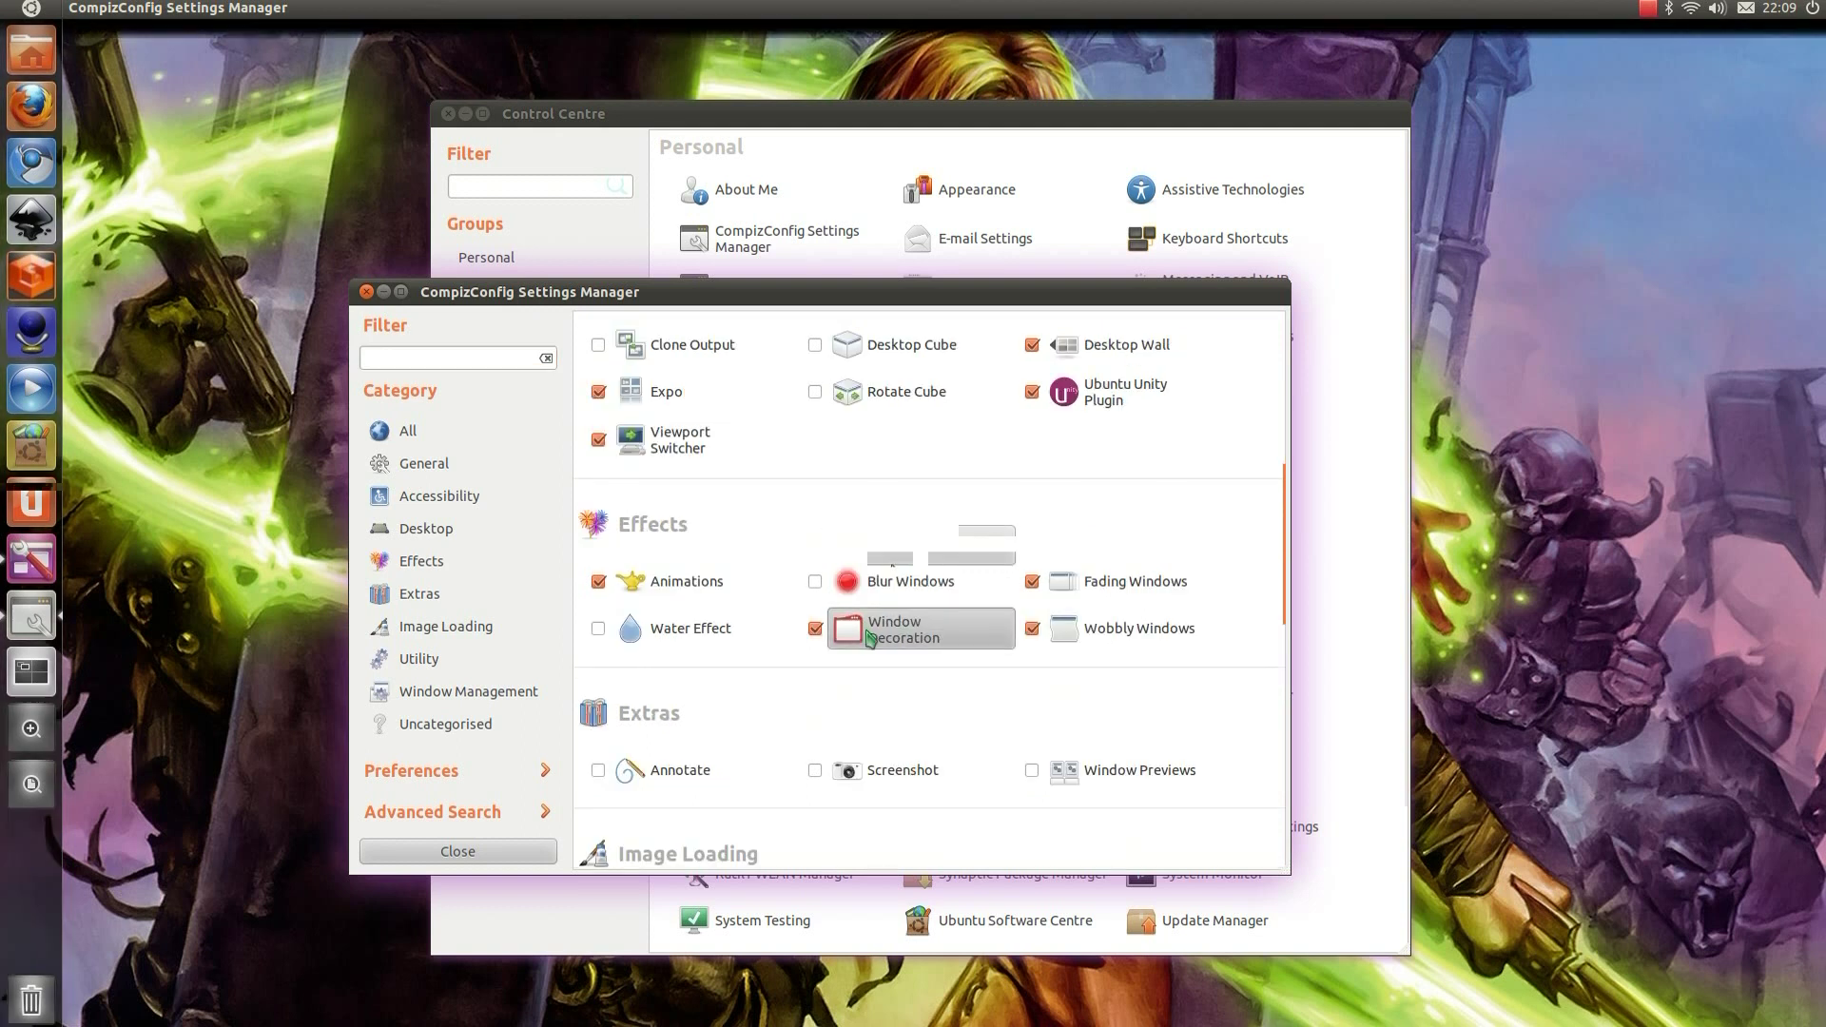
{"action": "left_click", "coordinate": [880, 528]}
{"action": "left_click", "coordinate": [1197, 459]}
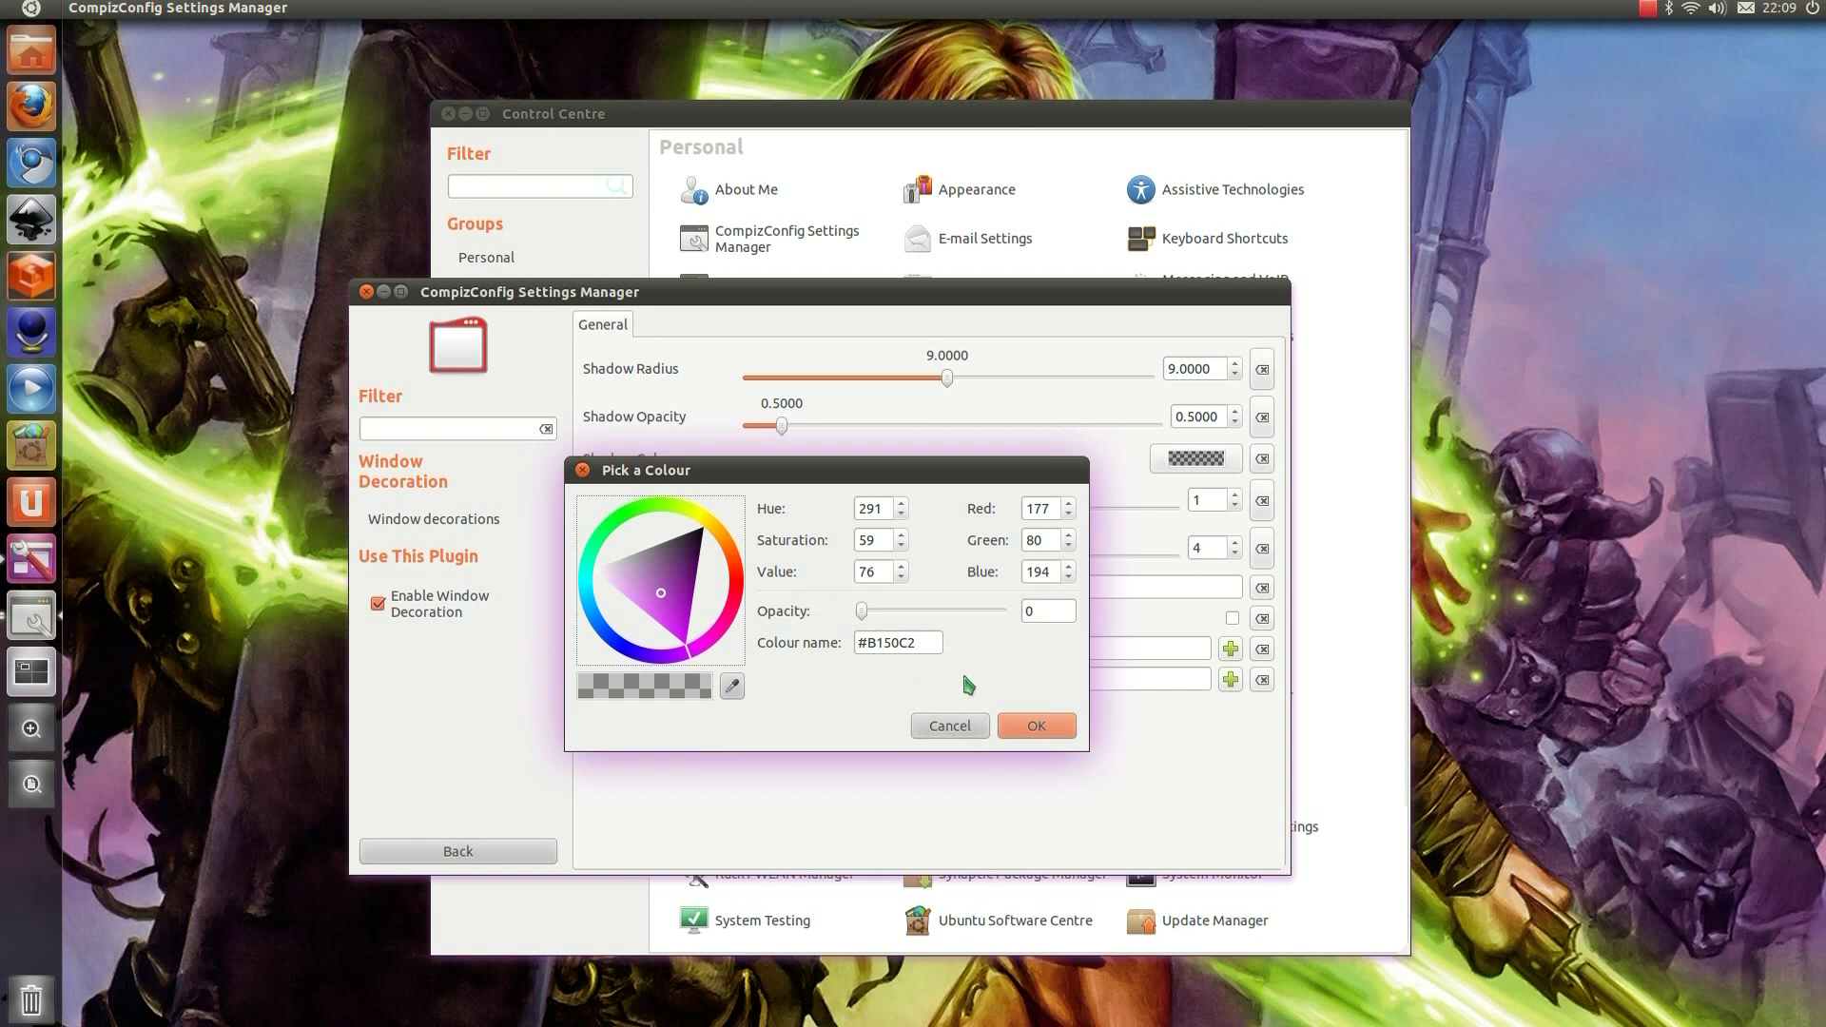
{"action": "left_click", "coordinate": [949, 726]}
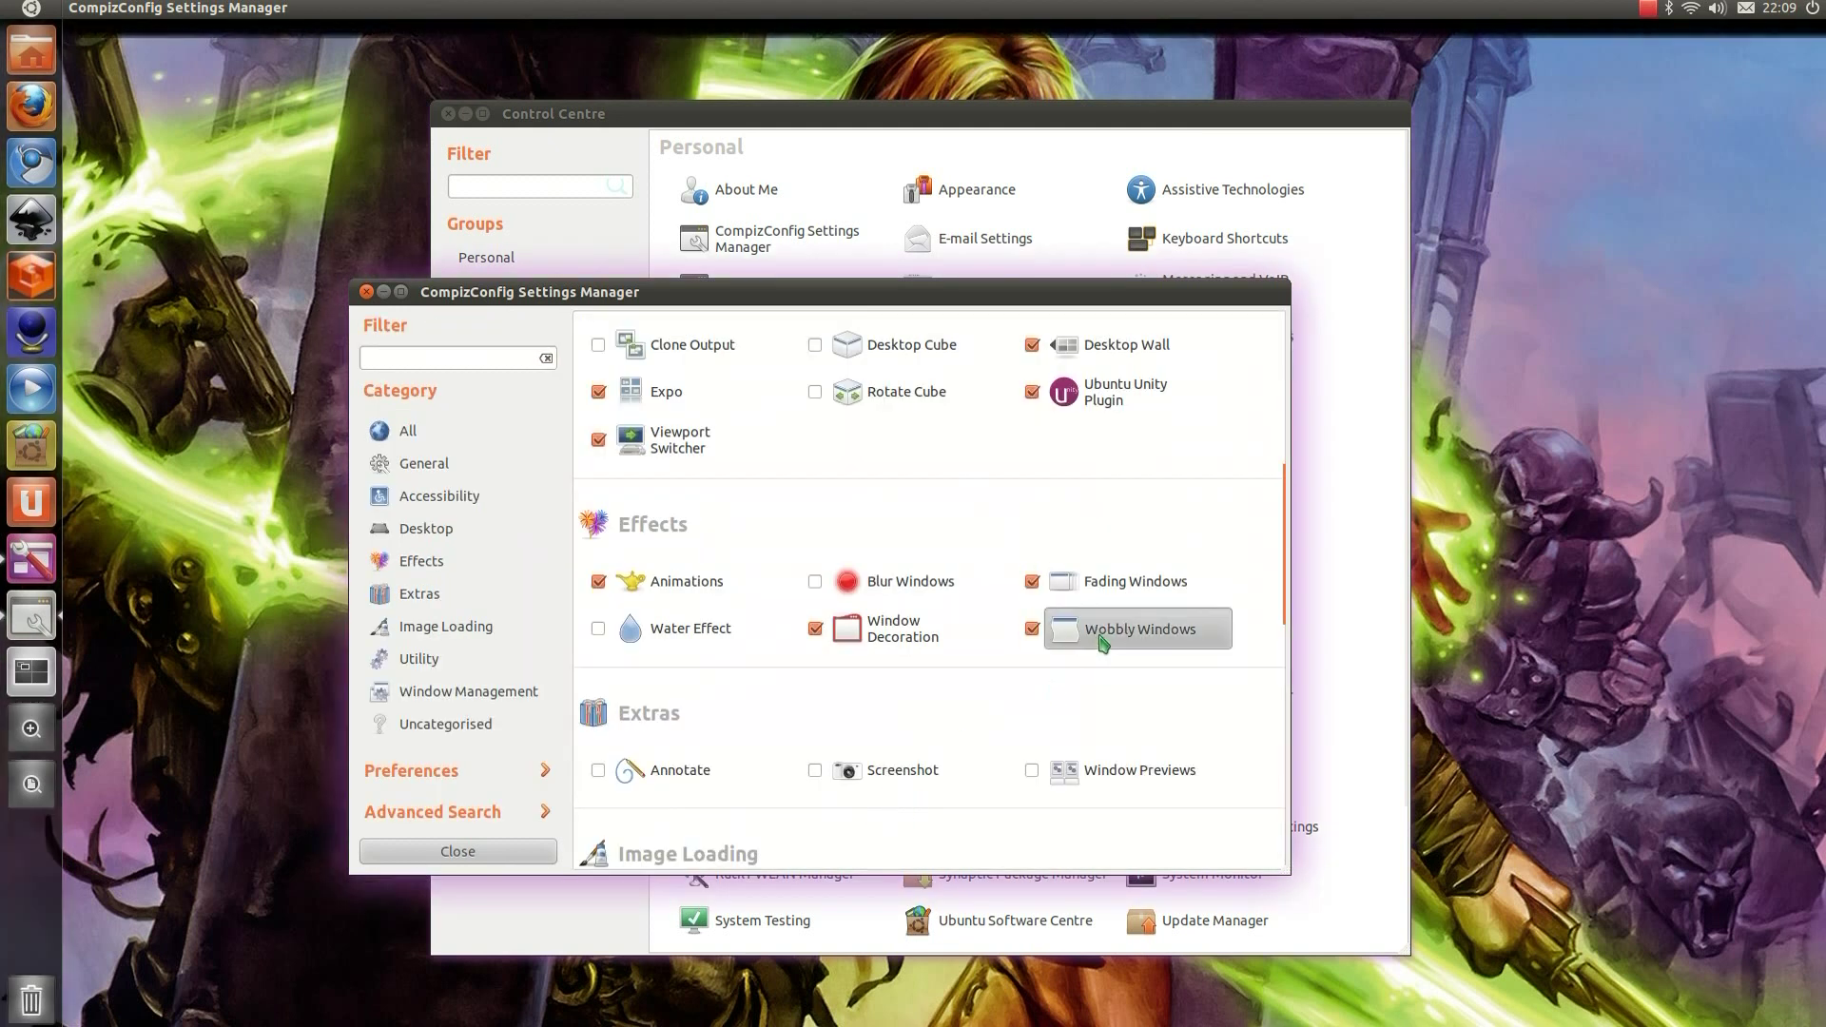
{"action": "left_click", "coordinate": [1102, 643]}
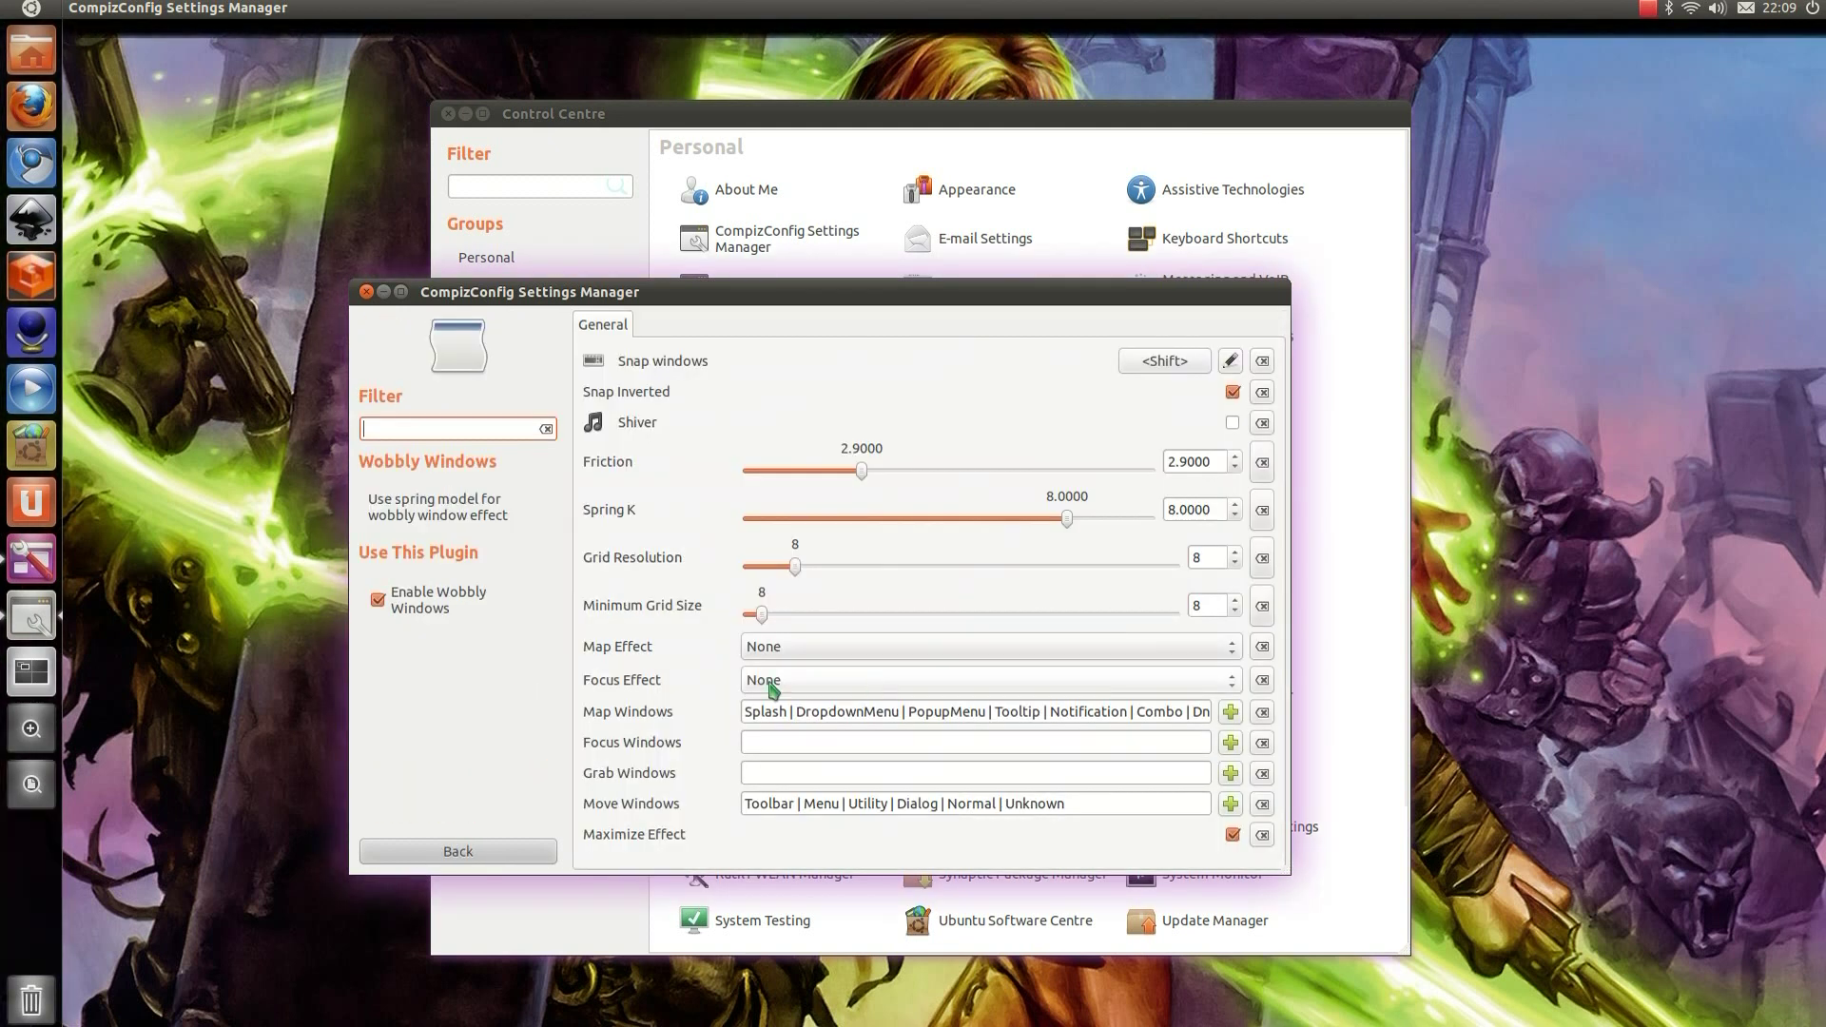
{"action": "left_click", "coordinate": [479, 849]}
Step: Inspect the effect choices for the Glide 2 open animation in the Animations plugin, and look down the remaining plugins
{"action": "left_click", "coordinate": [686, 657]}
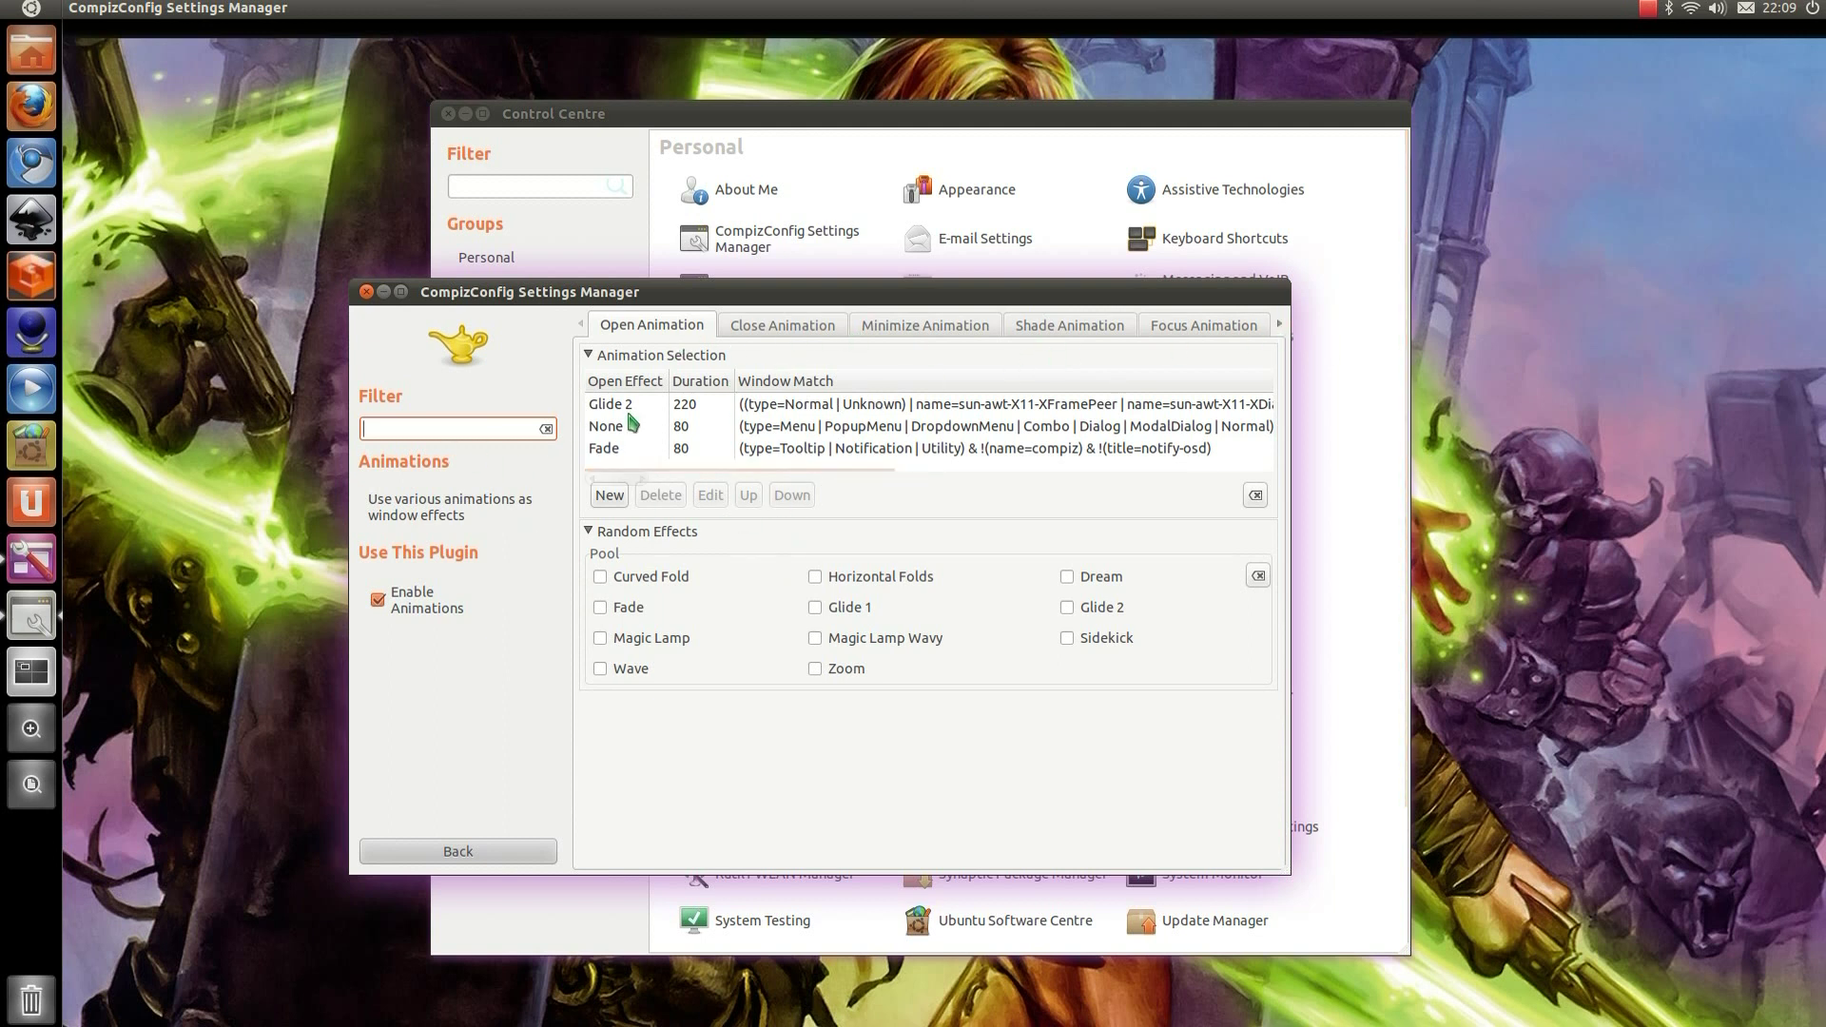
{"action": "left_click", "coordinate": [691, 404]}
{"action": "left_click", "coordinate": [710, 495]}
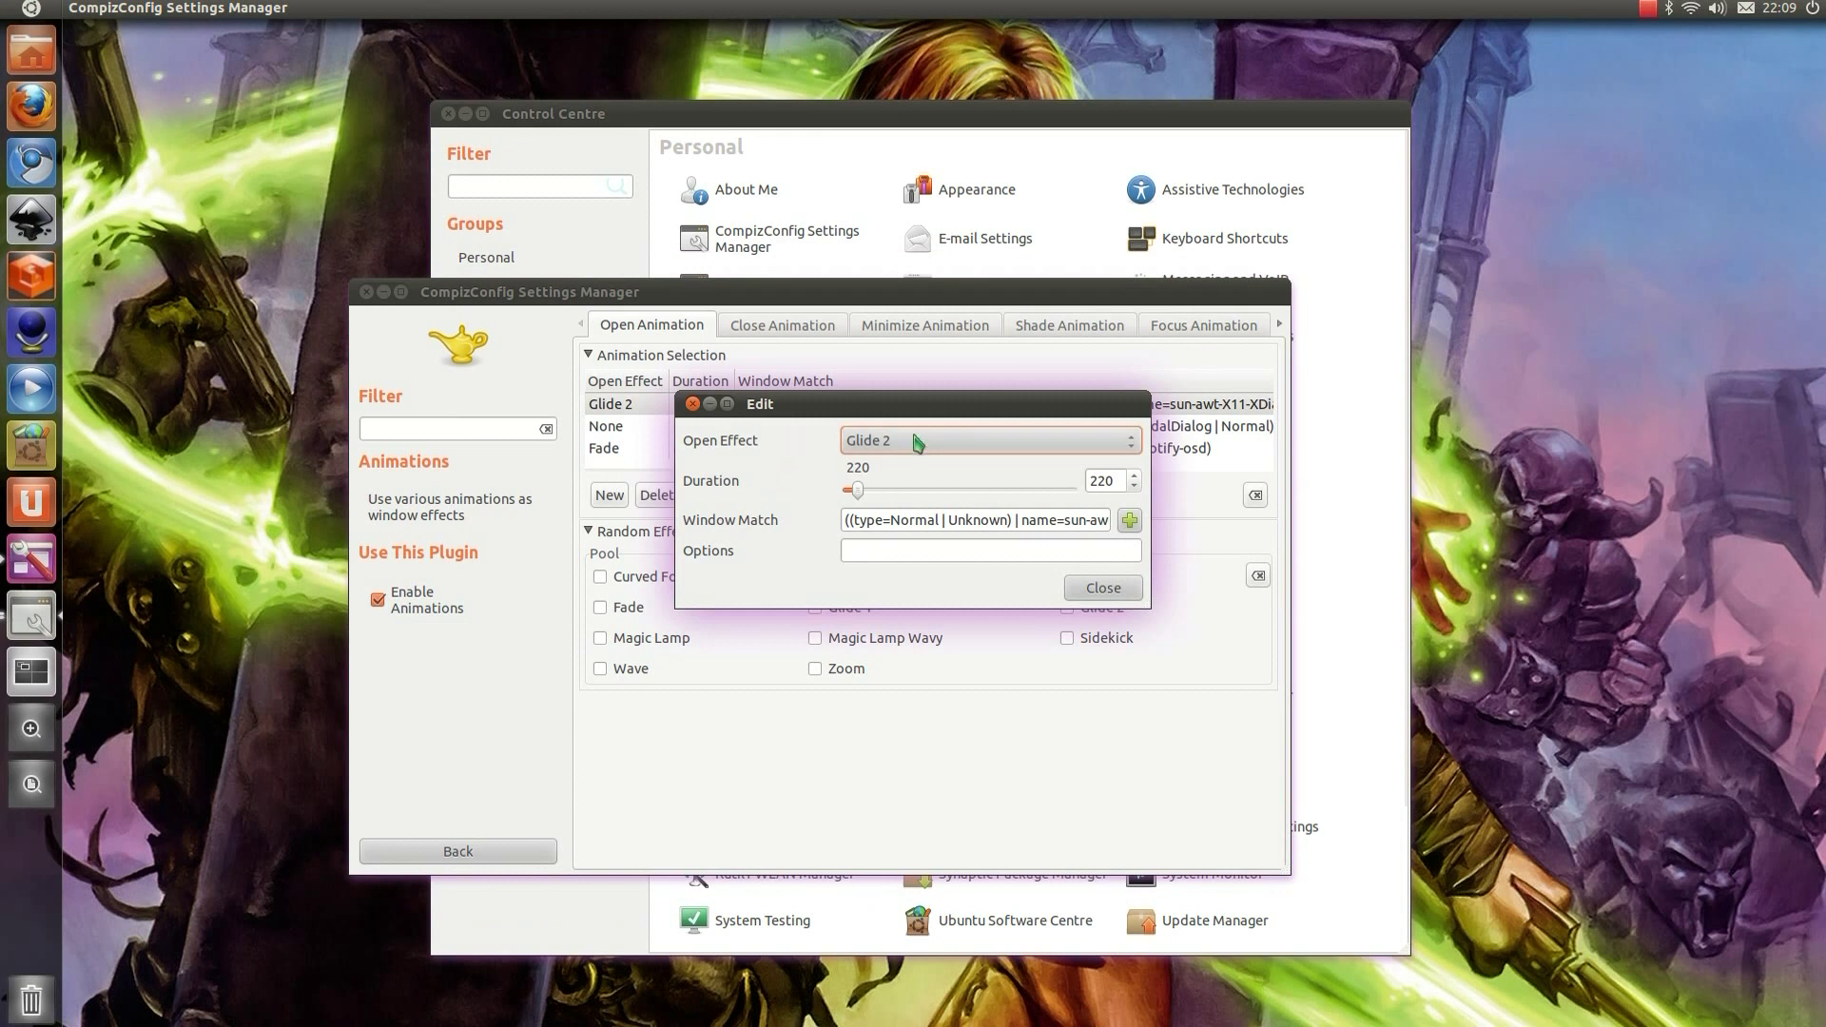
{"action": "left_click", "coordinate": [919, 443]}
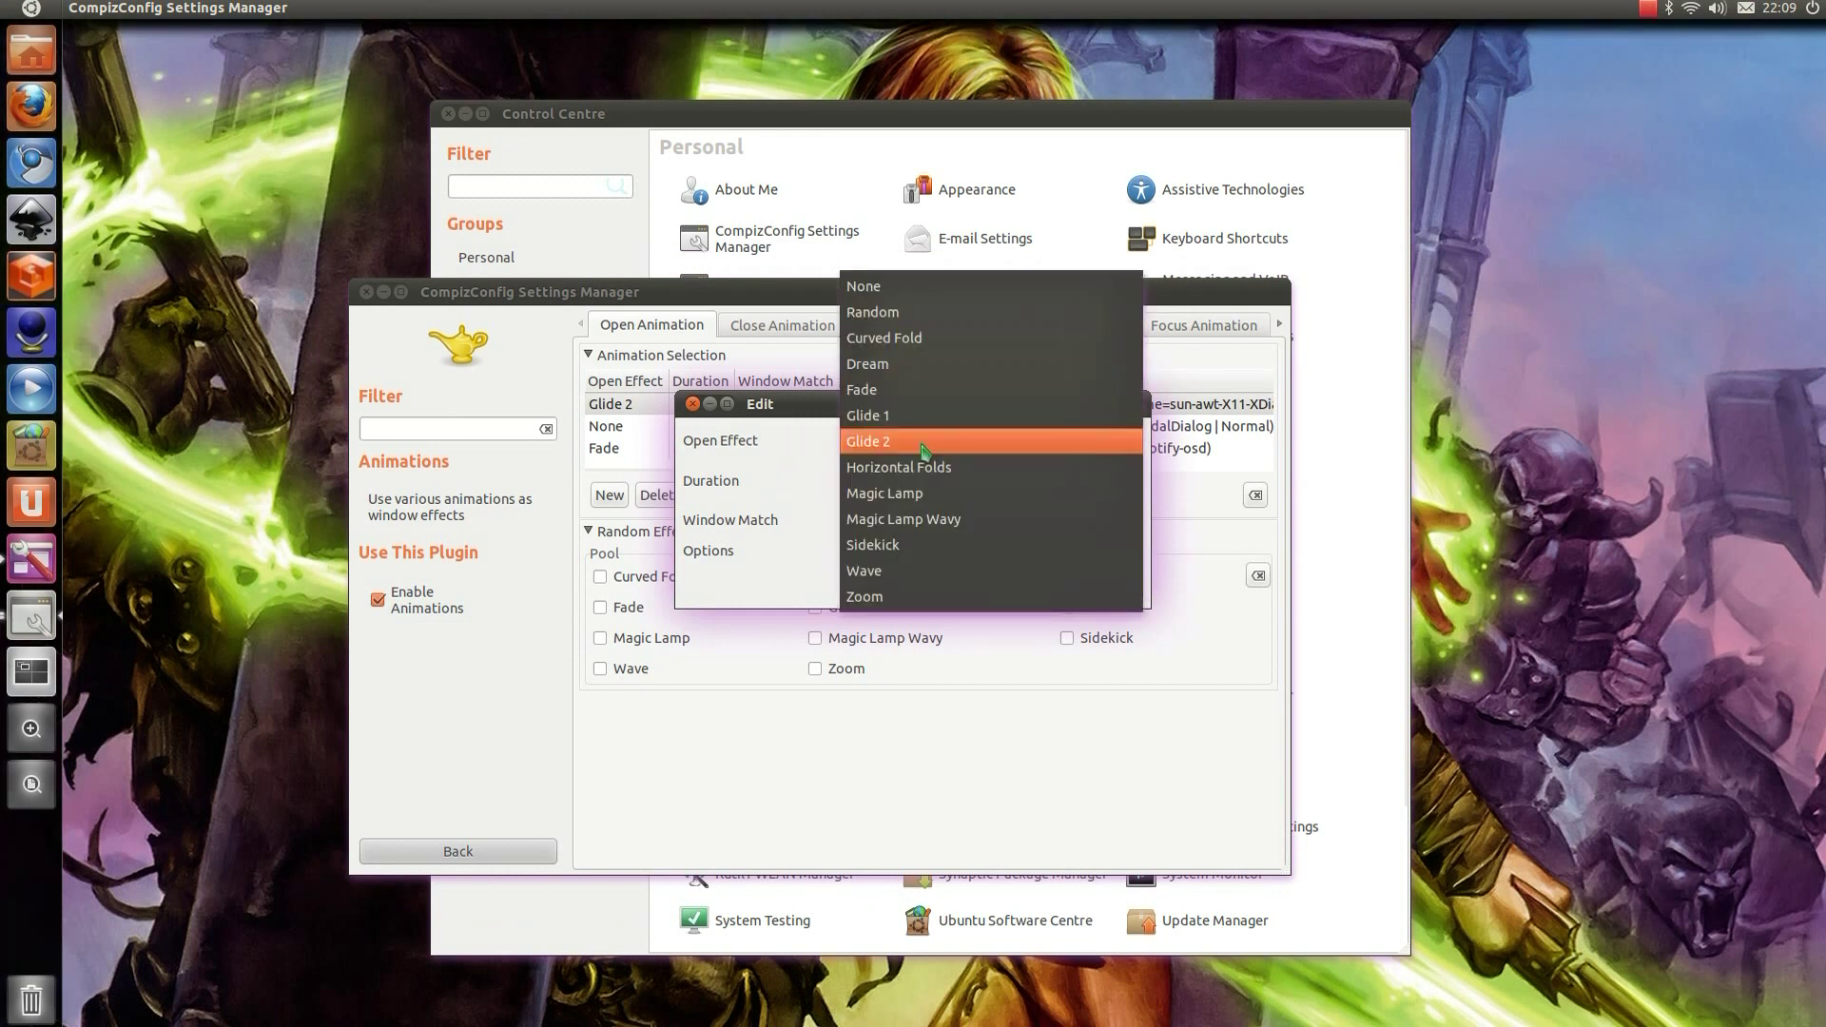
{"action": "left_click", "coordinate": [923, 449]}
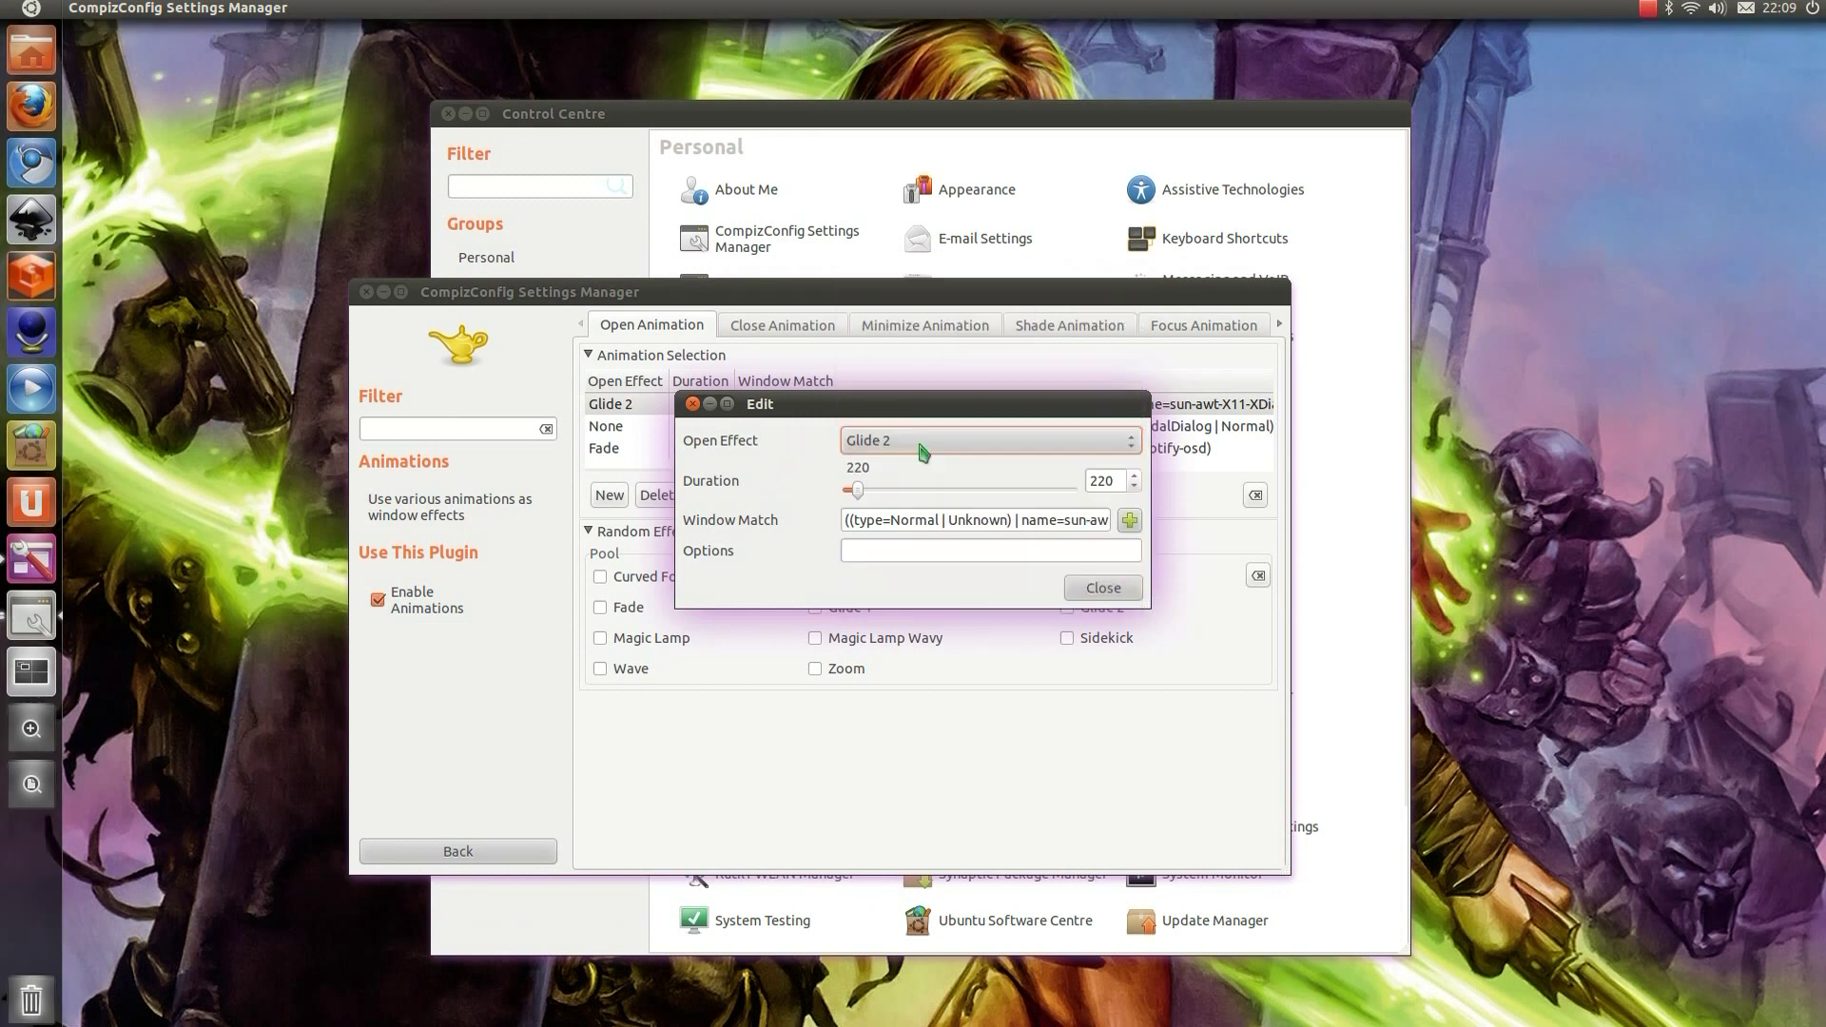
{"action": "left_click", "coordinate": [1103, 588]}
{"action": "left_click", "coordinate": [458, 851]}
{"action": "scroll", "coordinate": [951, 666], "scroll_direction": "down", "scroll_amount": 10}
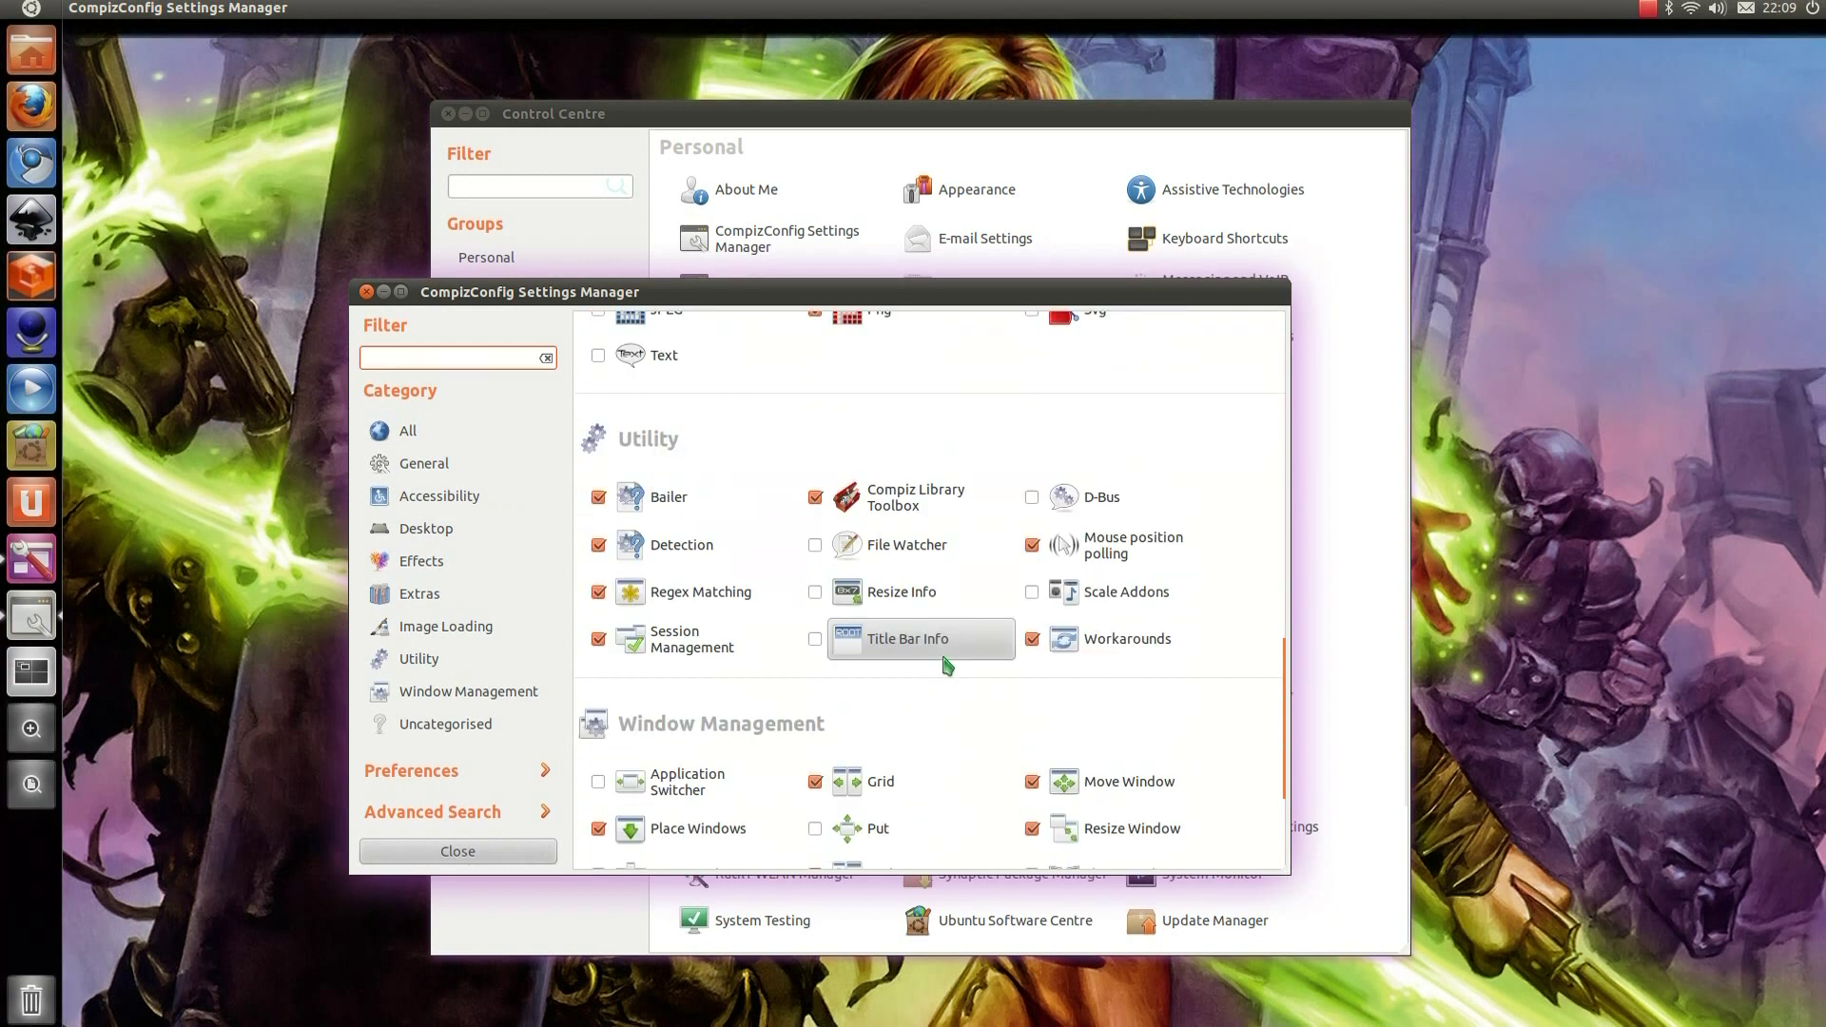
Step: Try a launcher icon size of 64 in the Ubuntu Unity Plugin's experimental settings, and reset it to the default
{"action": "scroll", "coordinate": [947, 665], "scroll_direction": "down", "scroll_amount": 3}
{"action": "scroll", "coordinate": [945, 656], "scroll_direction": "down", "scroll_amount": 2}
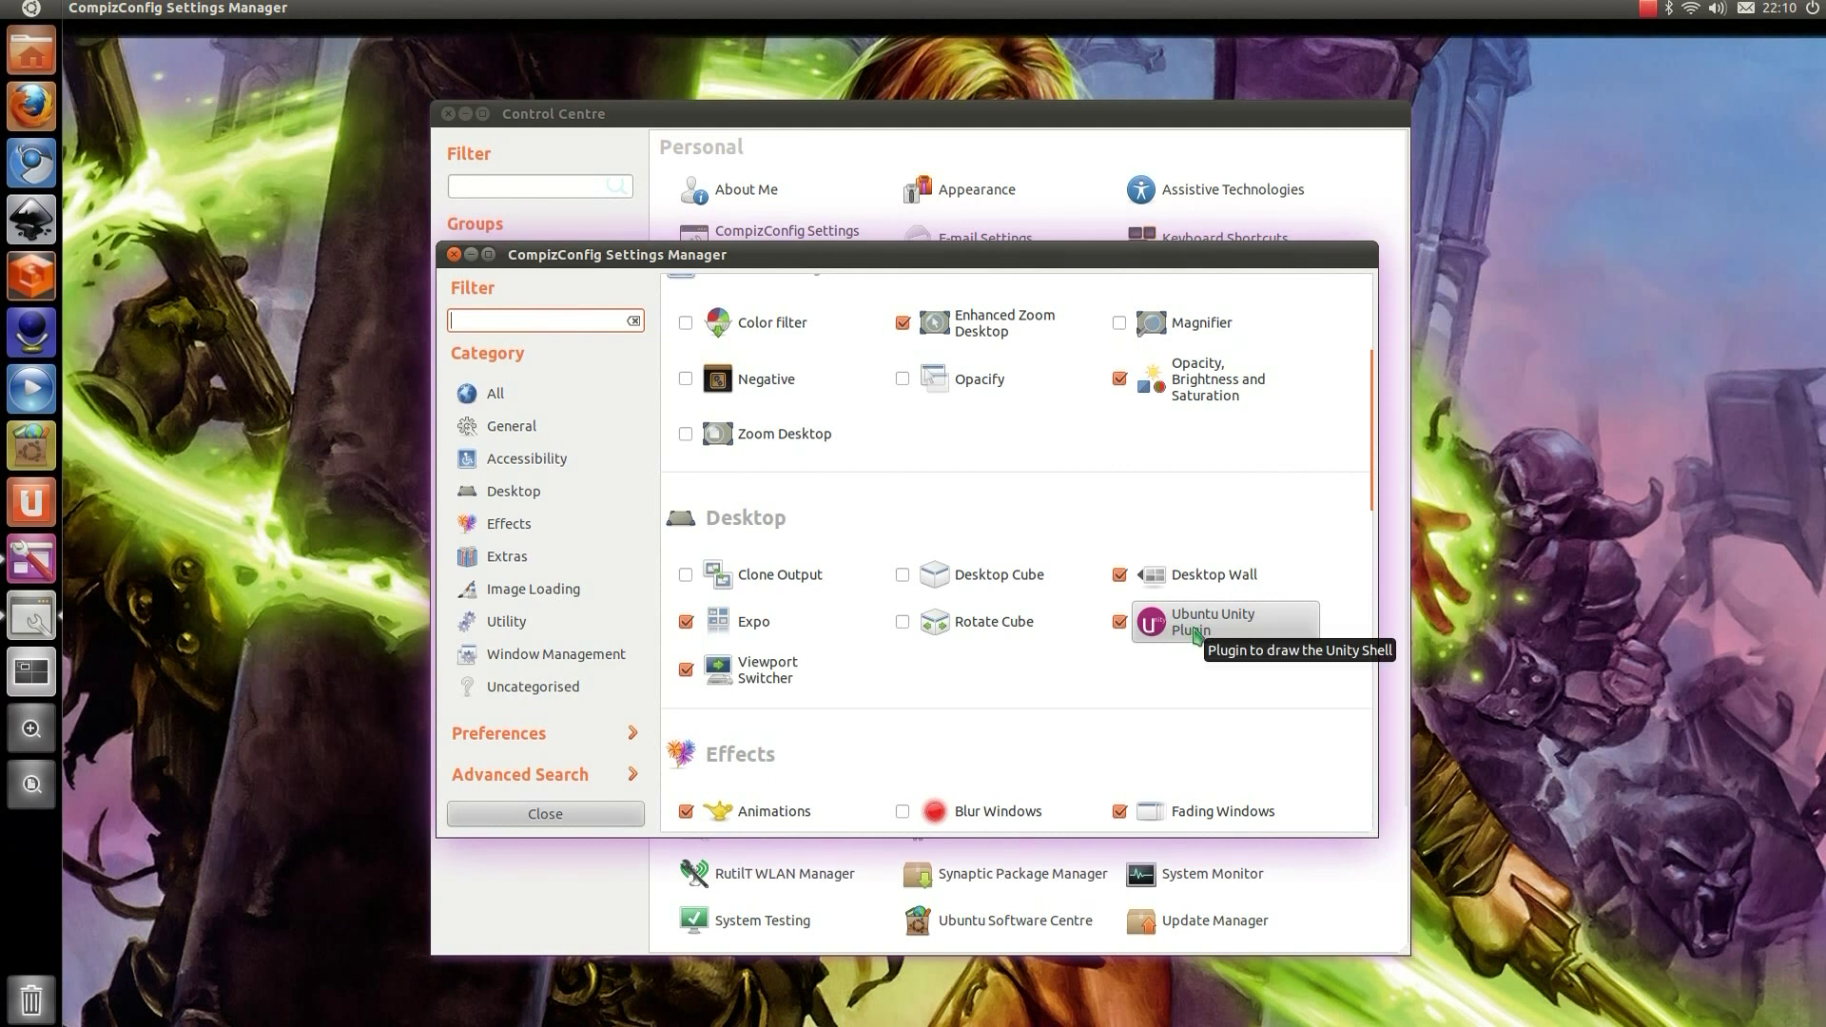
{"action": "left_click", "coordinate": [1196, 634]}
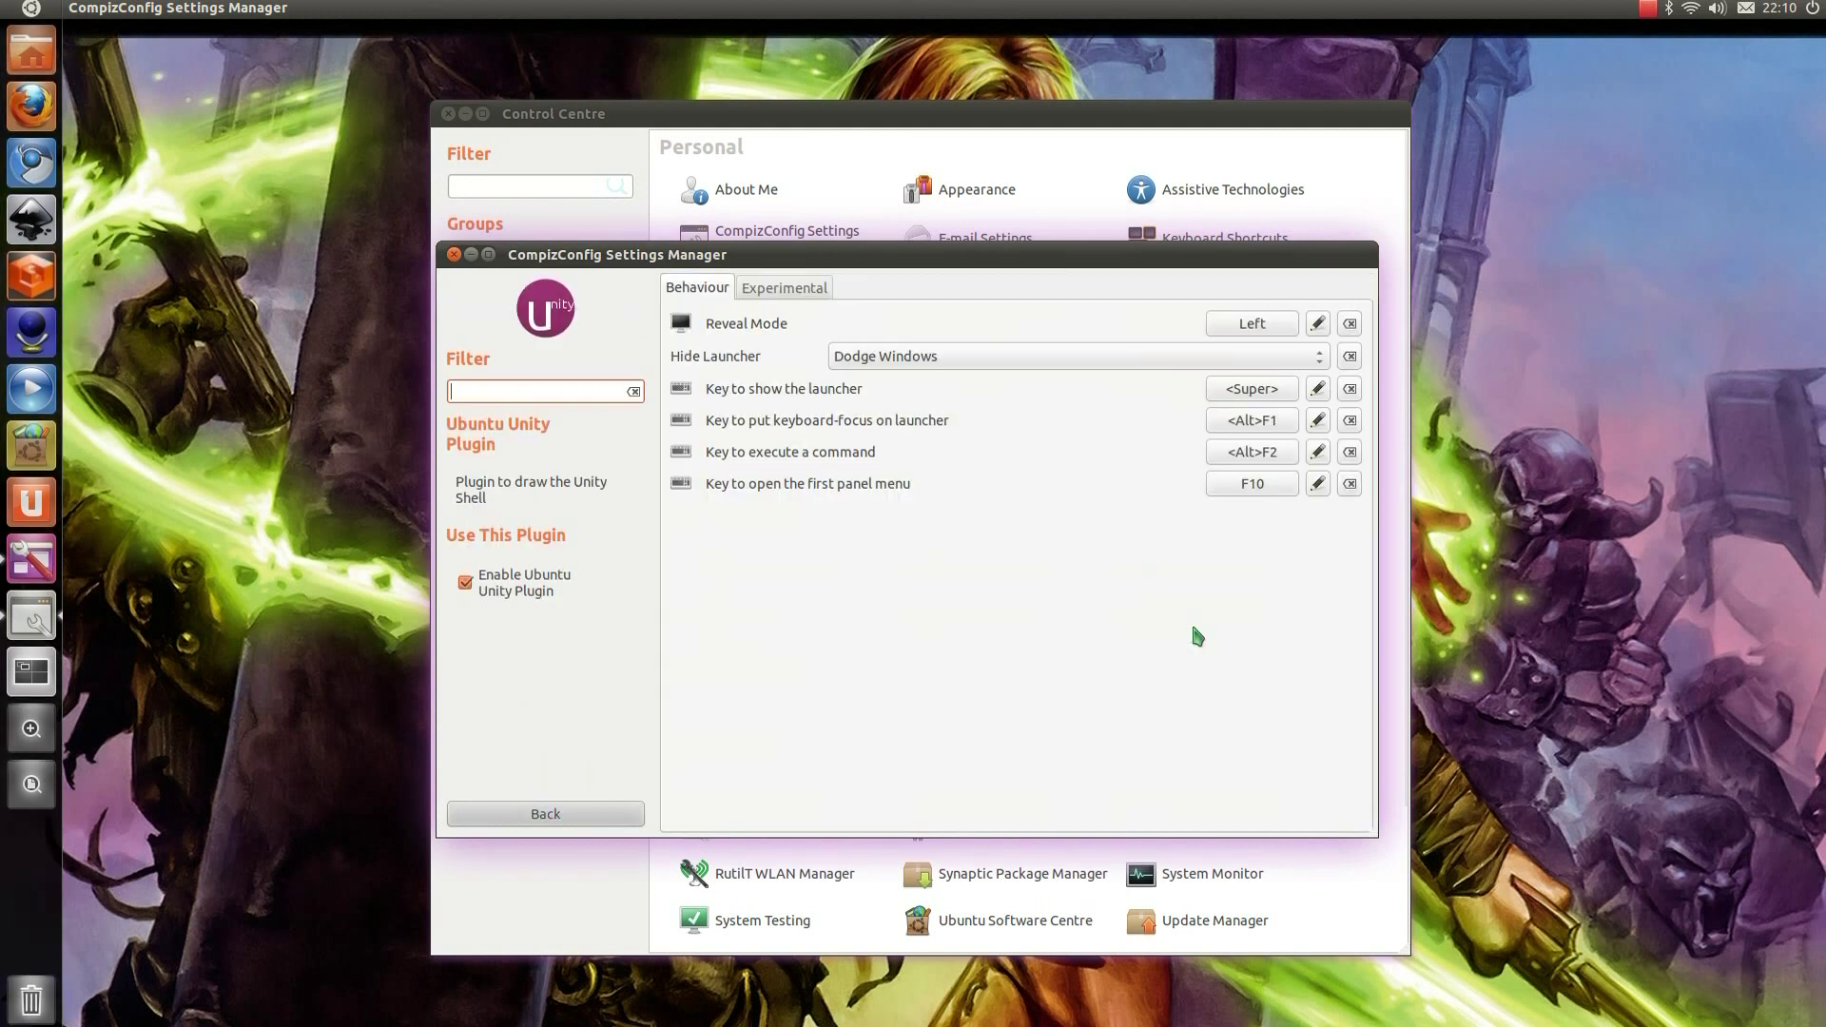
{"action": "left_click", "coordinate": [799, 289]}
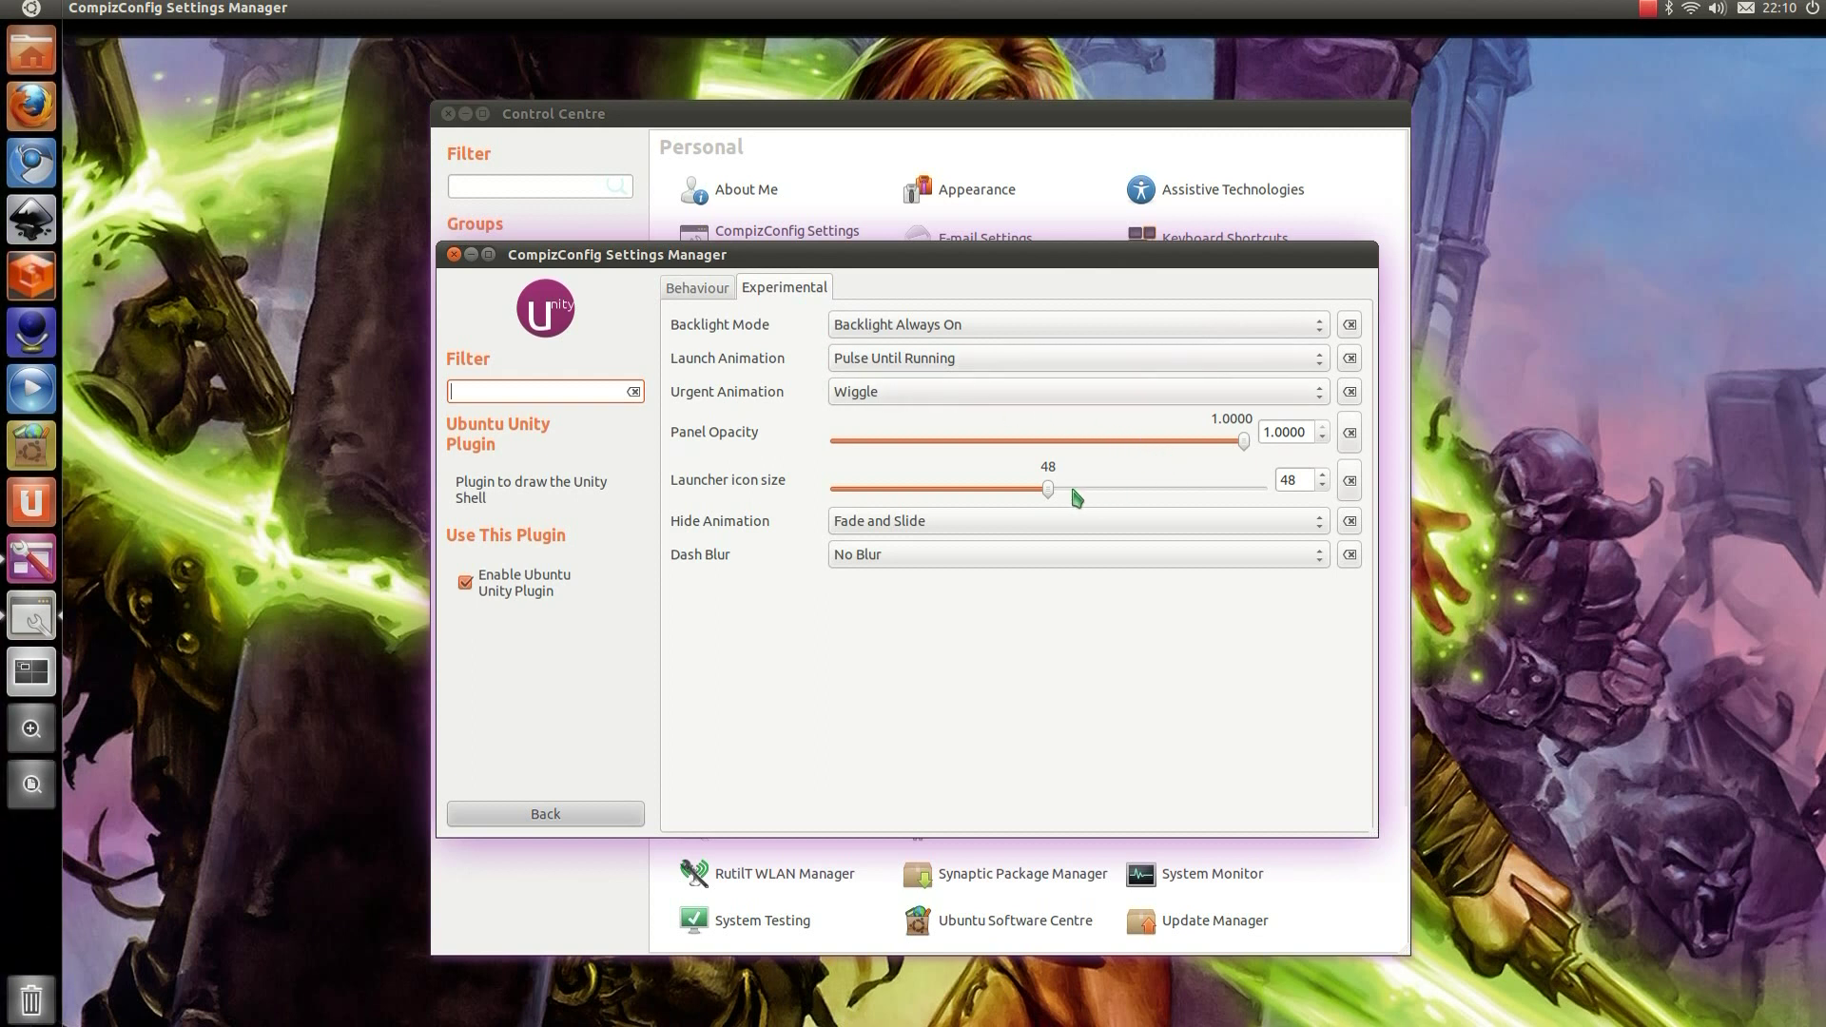
{"action": "left_click_drag", "start_coordinate": [1050, 489], "coordinate": [1325, 504]}
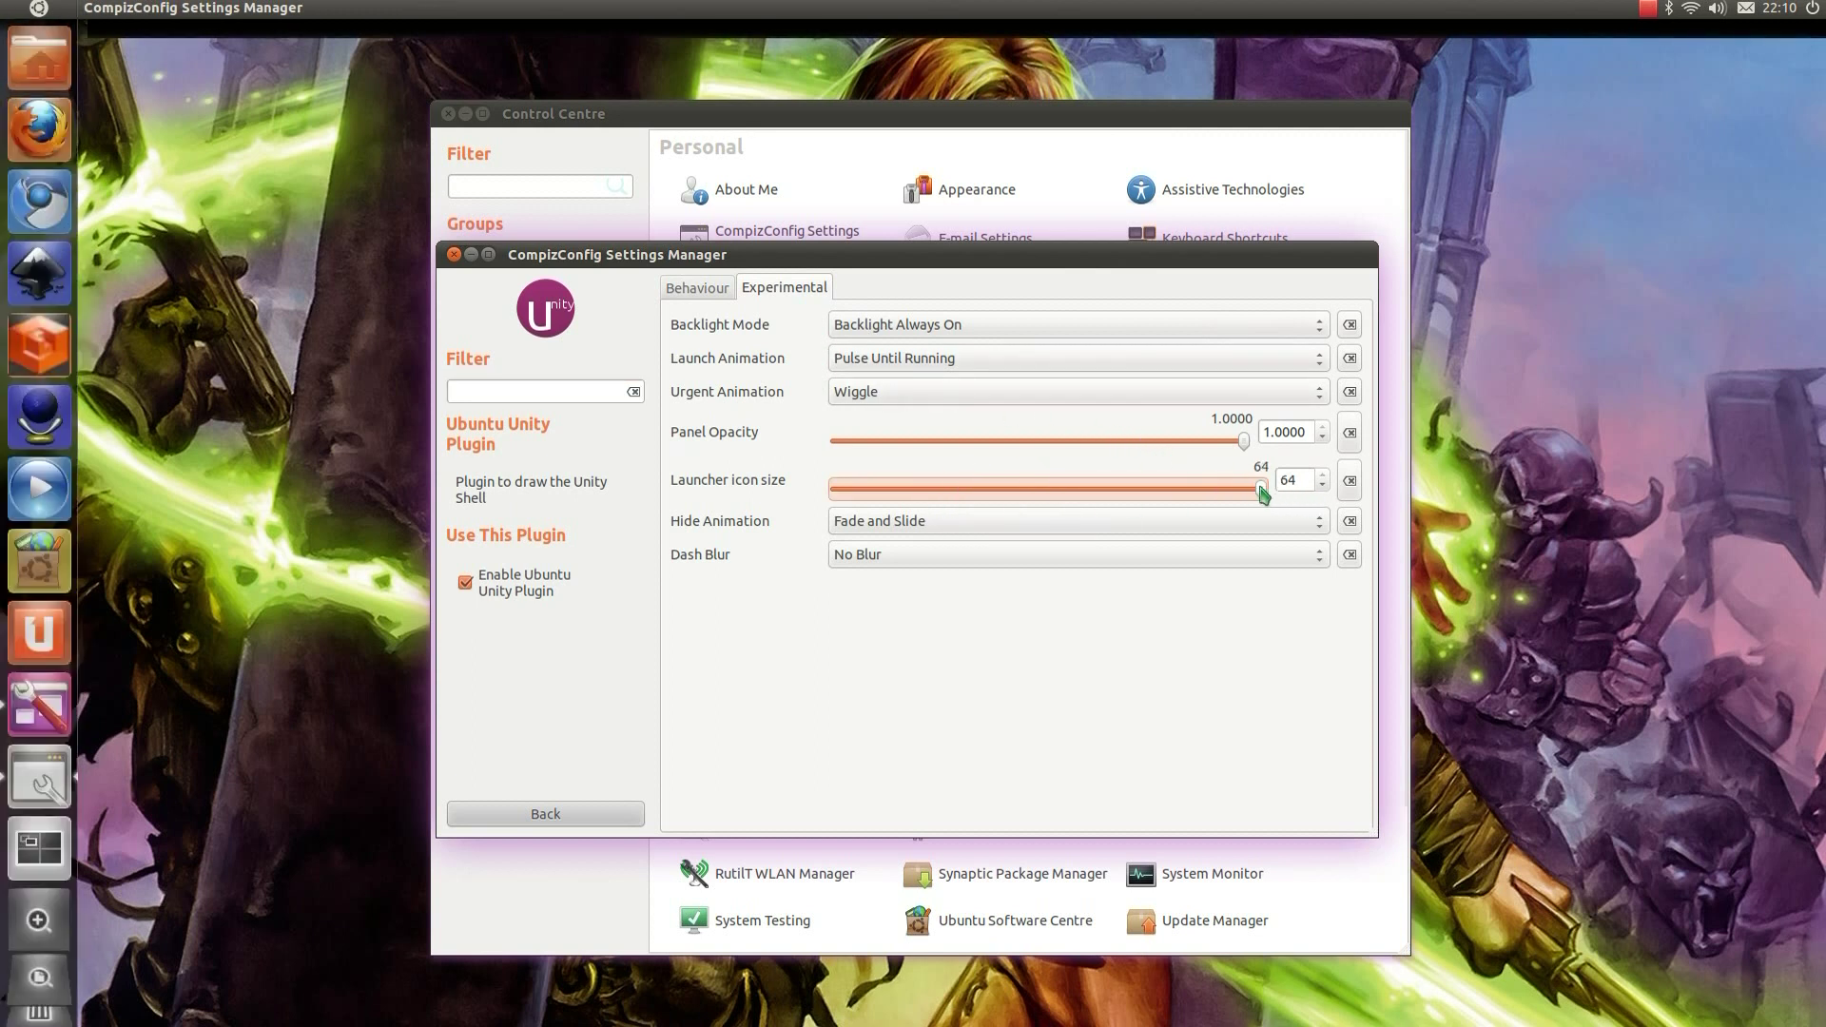
{"action": "left_click", "coordinate": [1352, 482]}
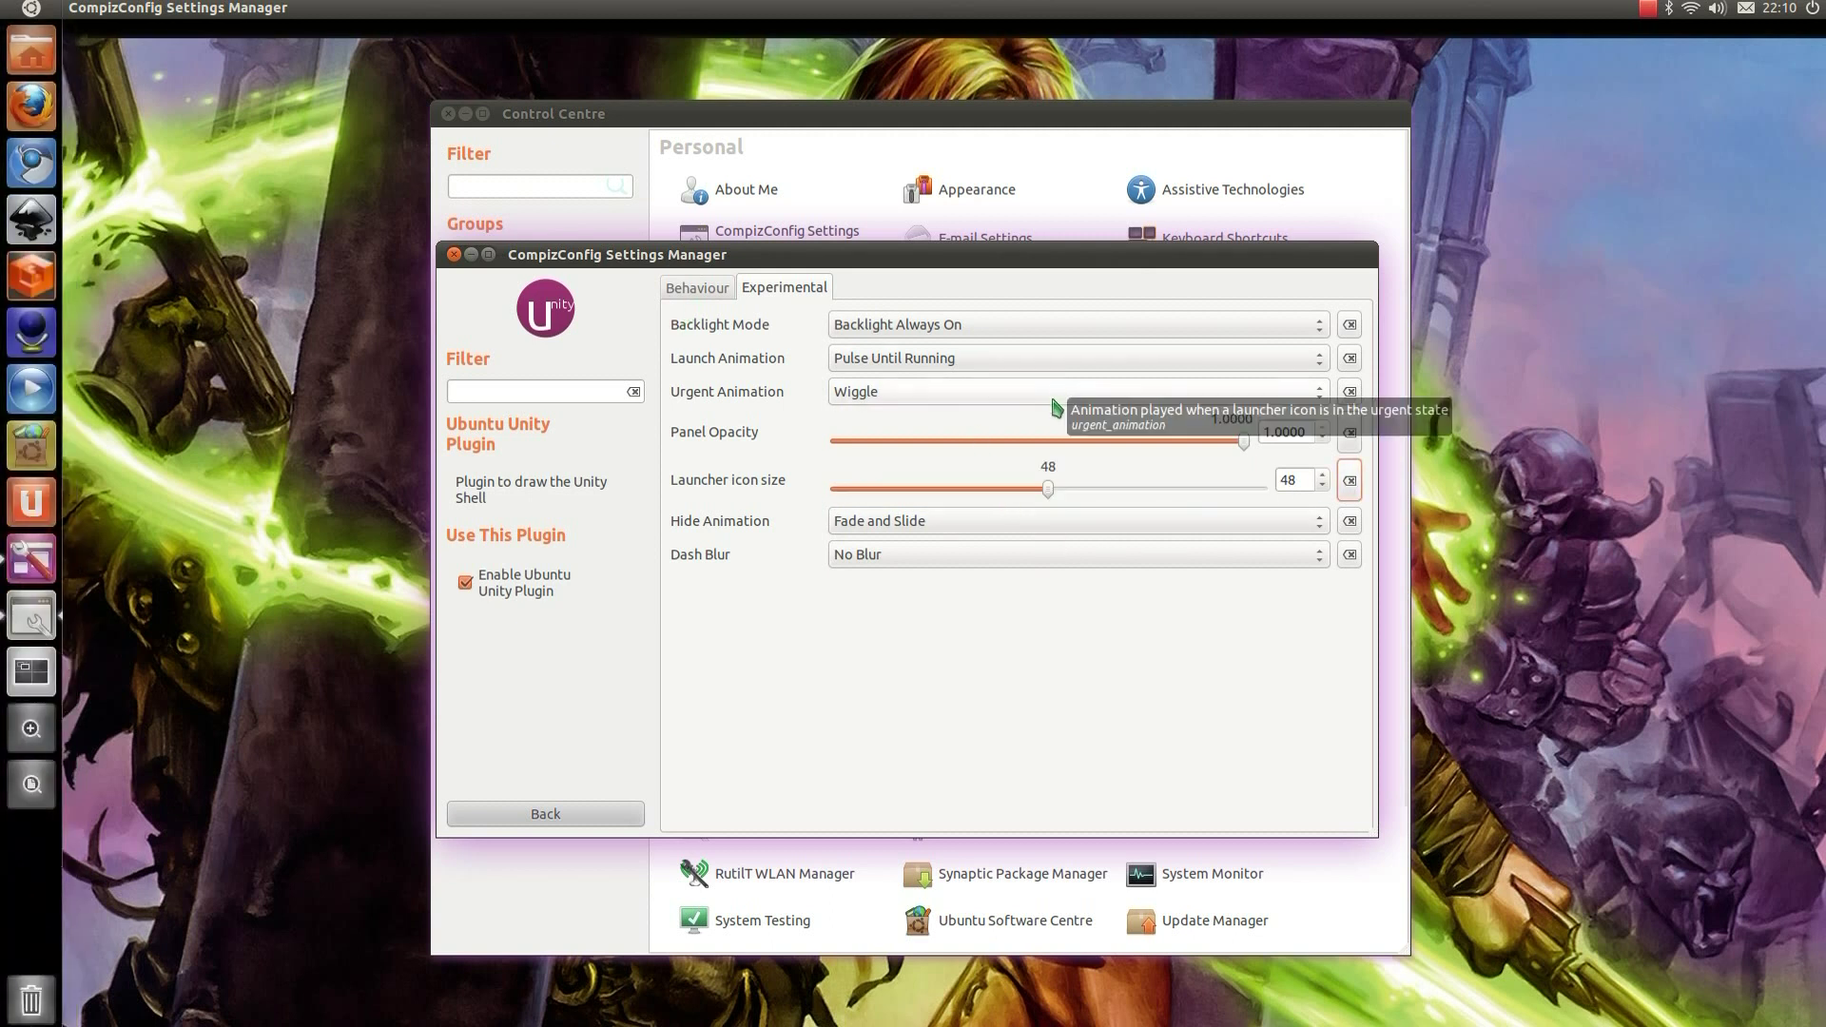
Step: Look at the Unity plugin's behaviour settings, and close the CompizConfig Settings Manager and the Control Centre
{"action": "left_click", "coordinate": [697, 289]}
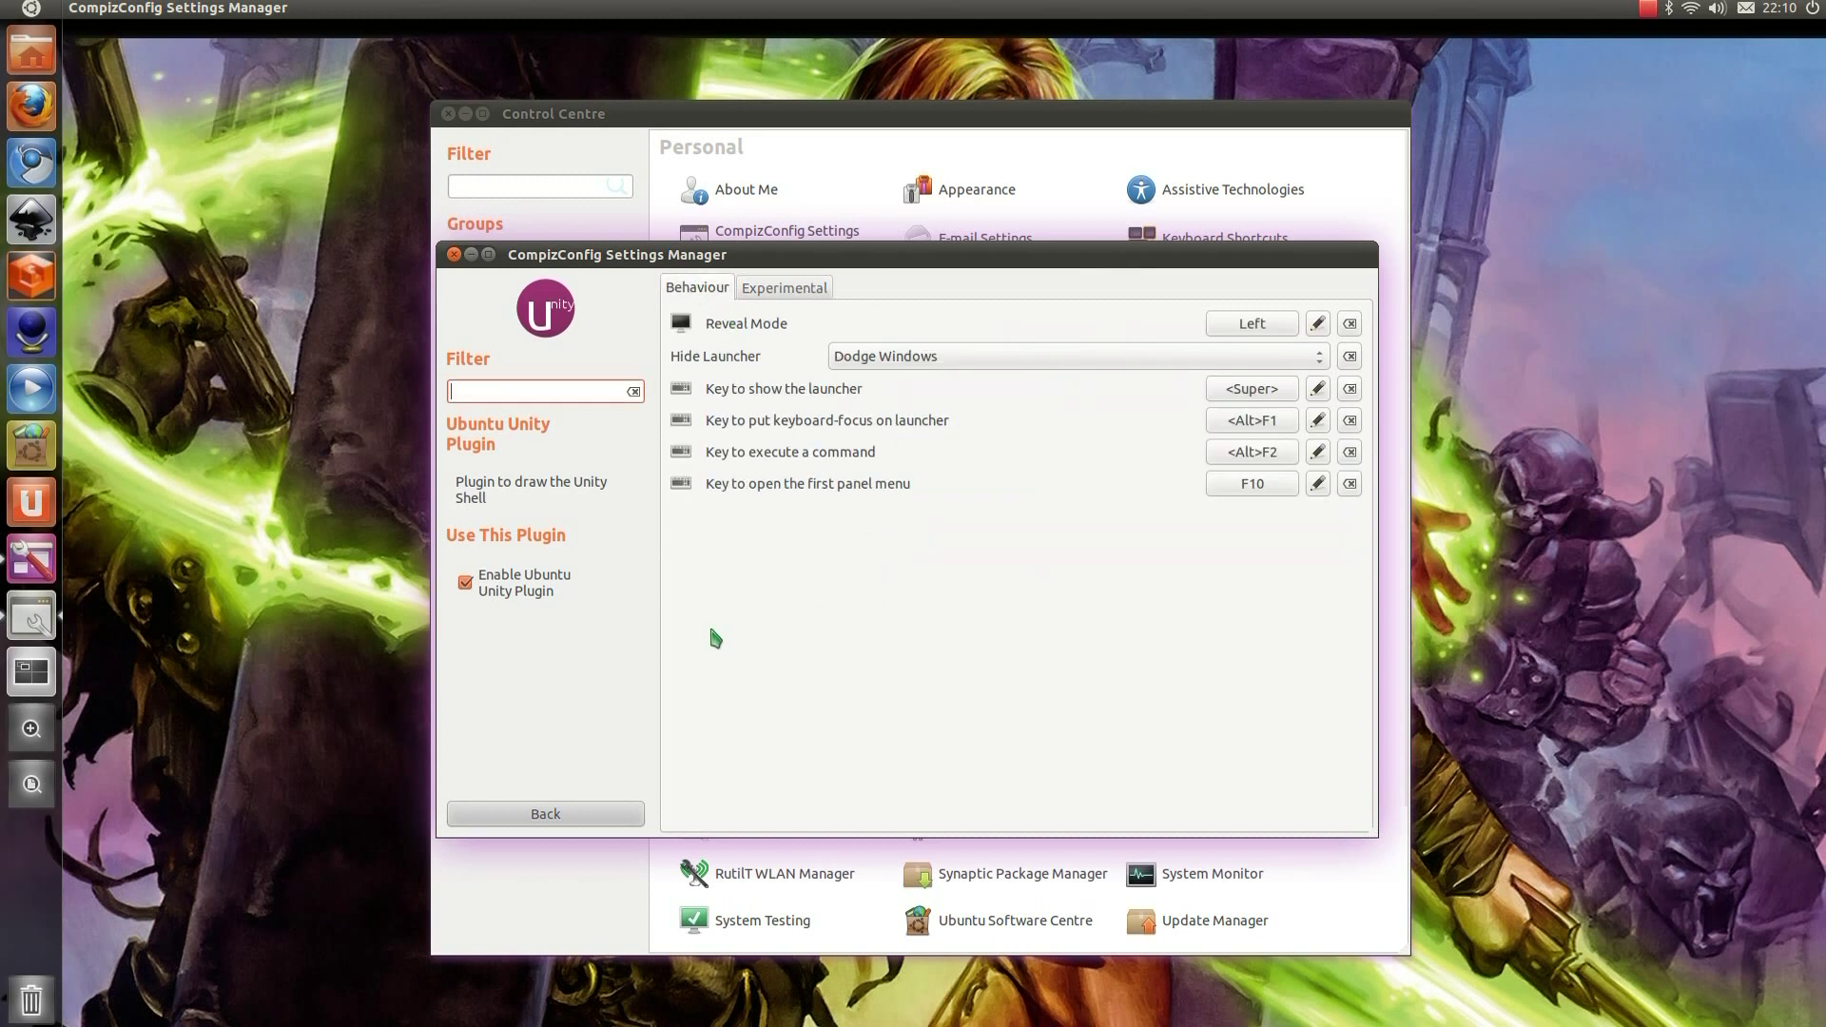
{"action": "left_click", "coordinate": [564, 814]}
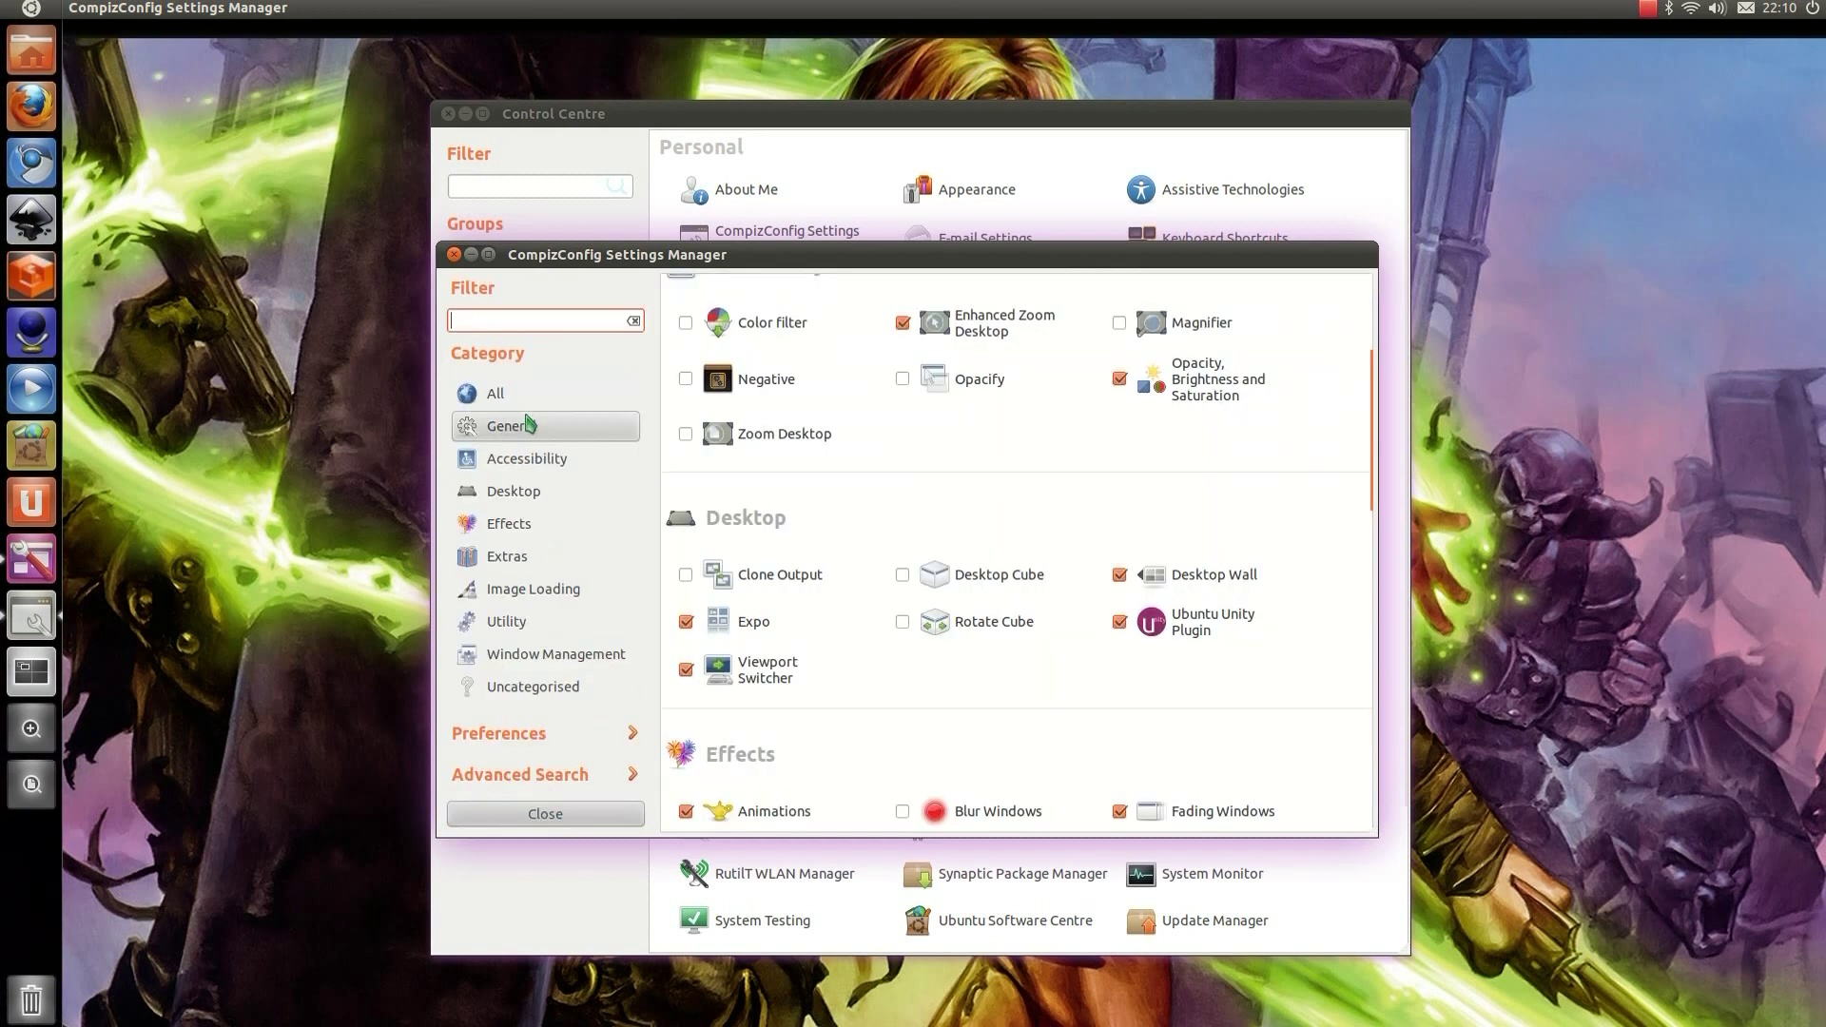
{"action": "left_click", "coordinate": [454, 257]}
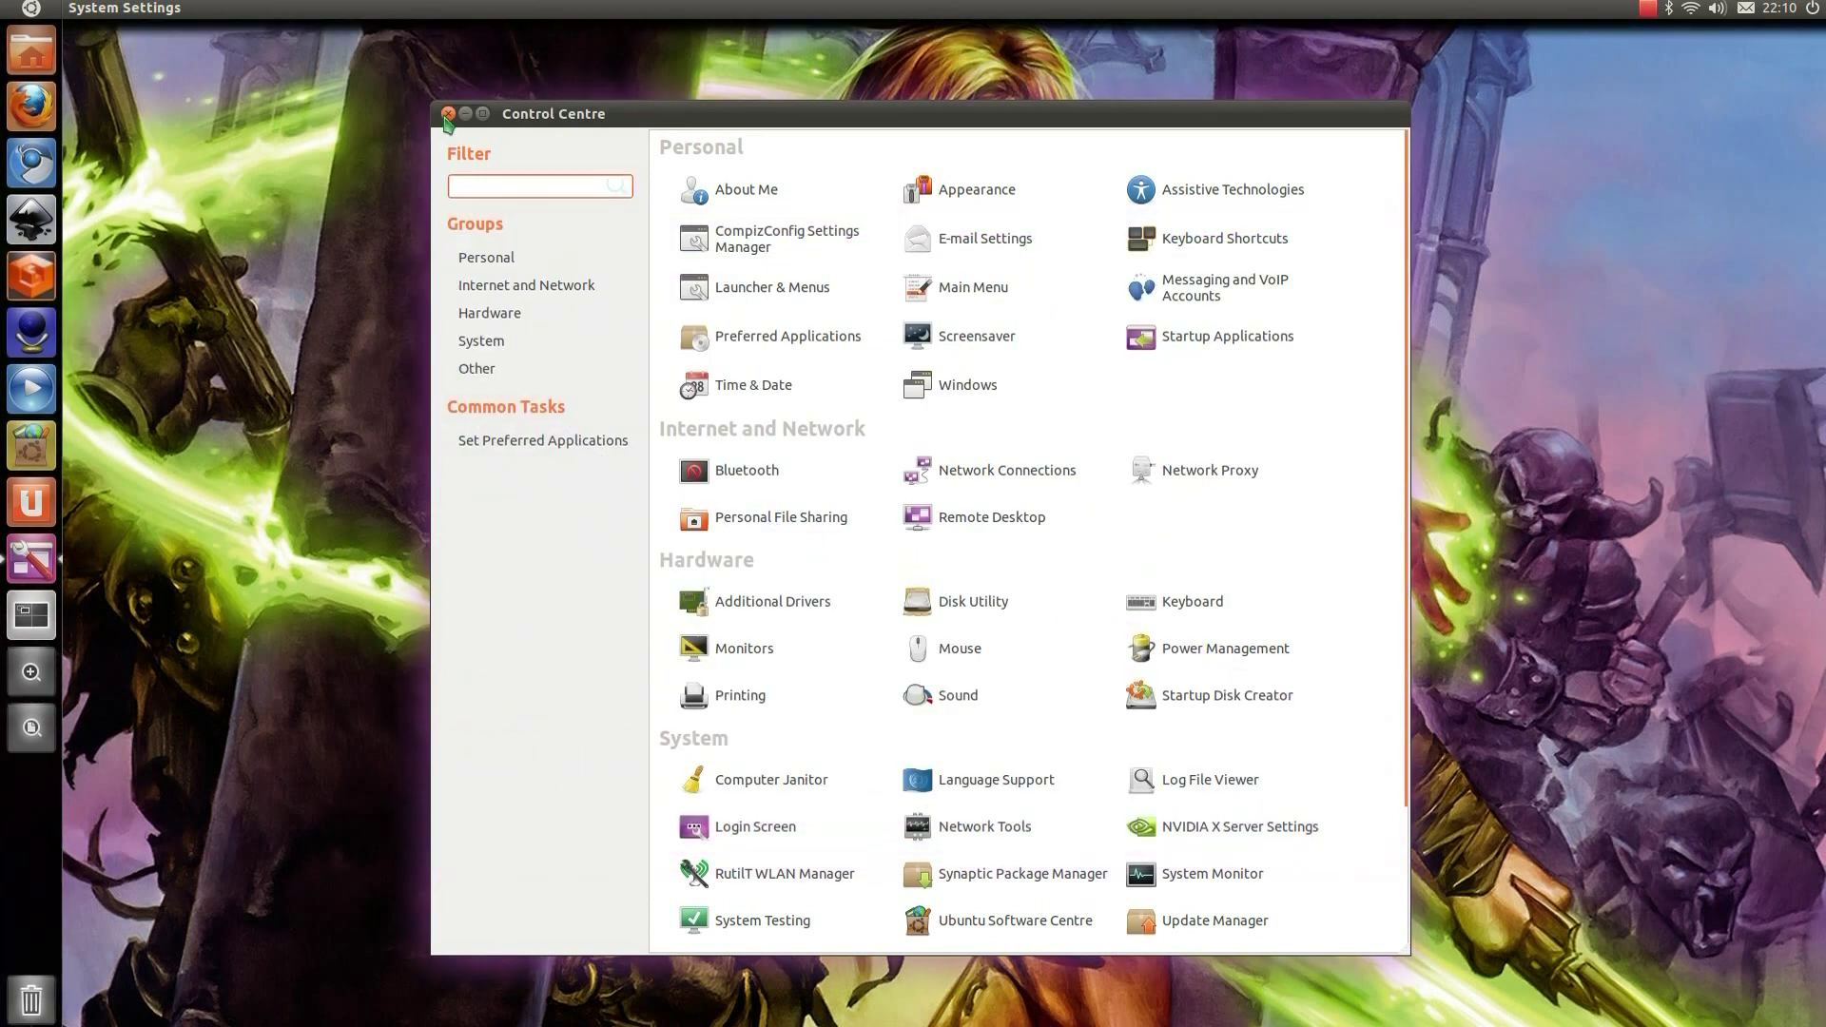
{"action": "key", "text": "alt+F4"}
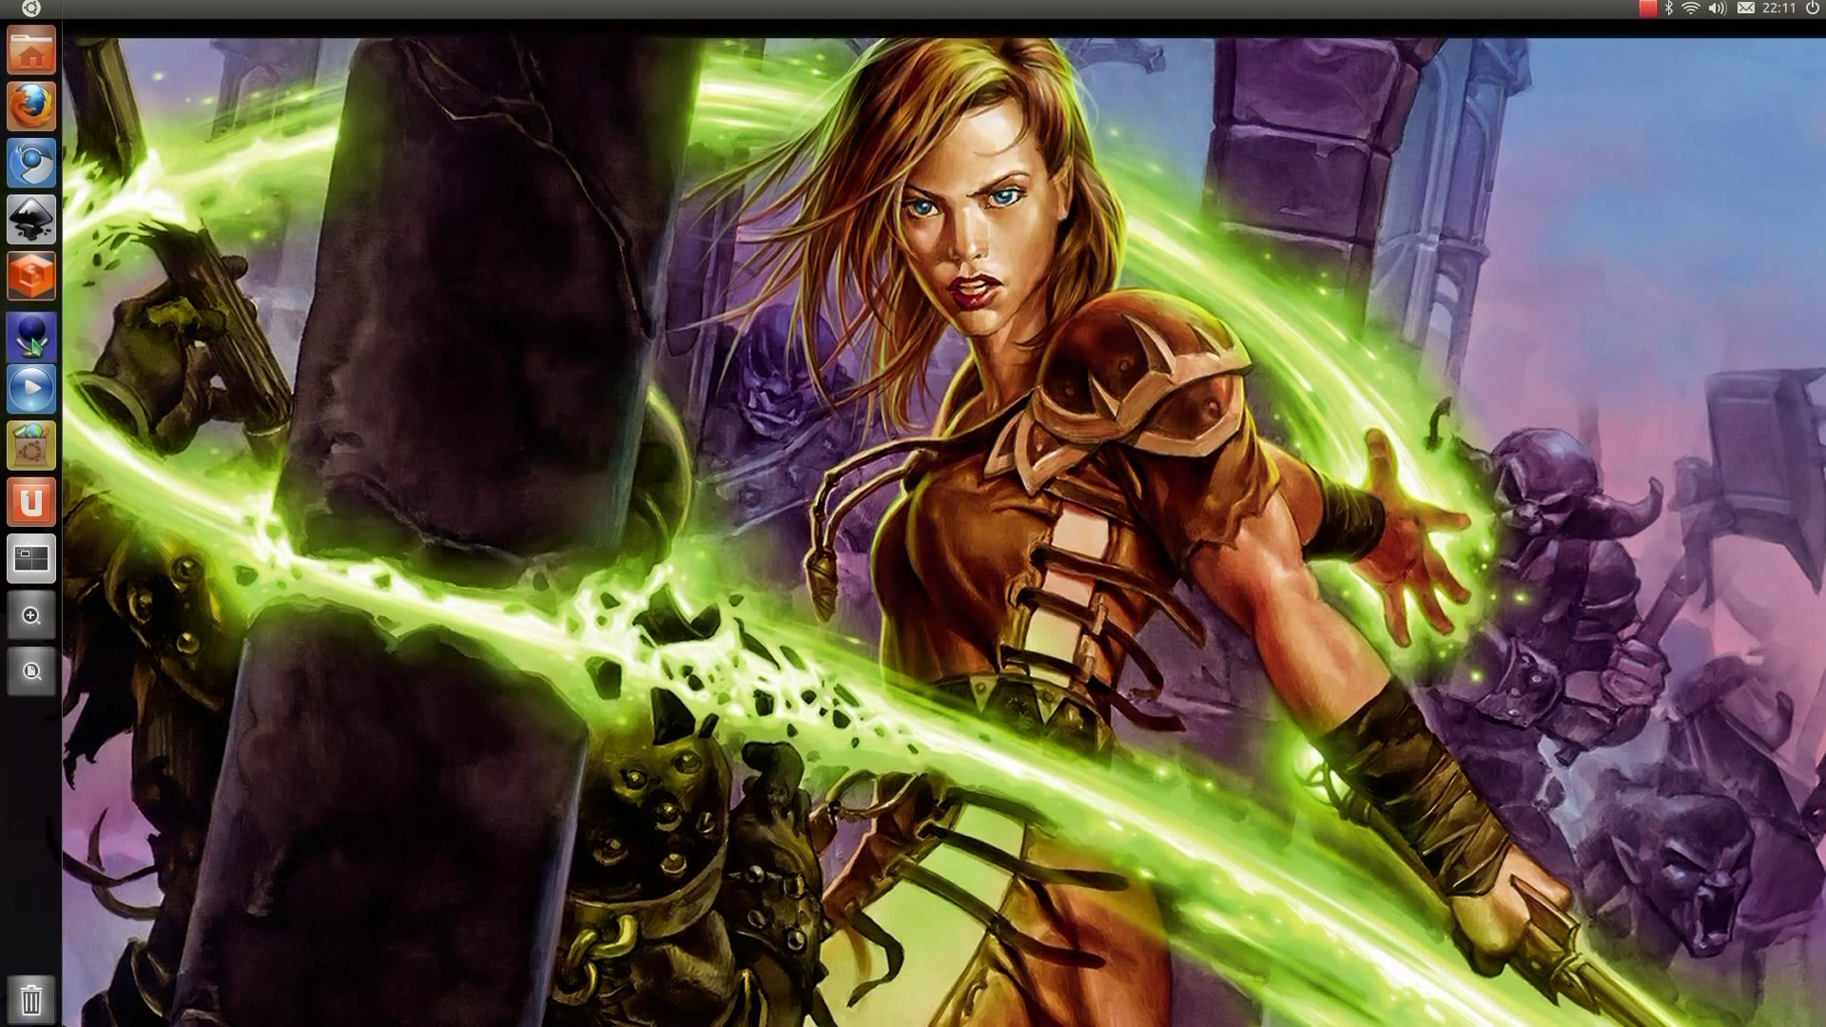
Step: Remove Sauerbraten from the launcher by turning off its Keep In Launcher option
{"action": "mouse_move", "coordinate": [33, 338]}
{"action": "left_mouse_down"}
{"action": "mouse_move", "coordinate": [90, 316]}
{"action": "mouse_move", "coordinate": [86, 285]}
{"action": "mouse_move", "coordinate": [40, 285]}
{"action": "mouse_move", "coordinate": [33, 333]}
{"action": "left_mouse_up"}
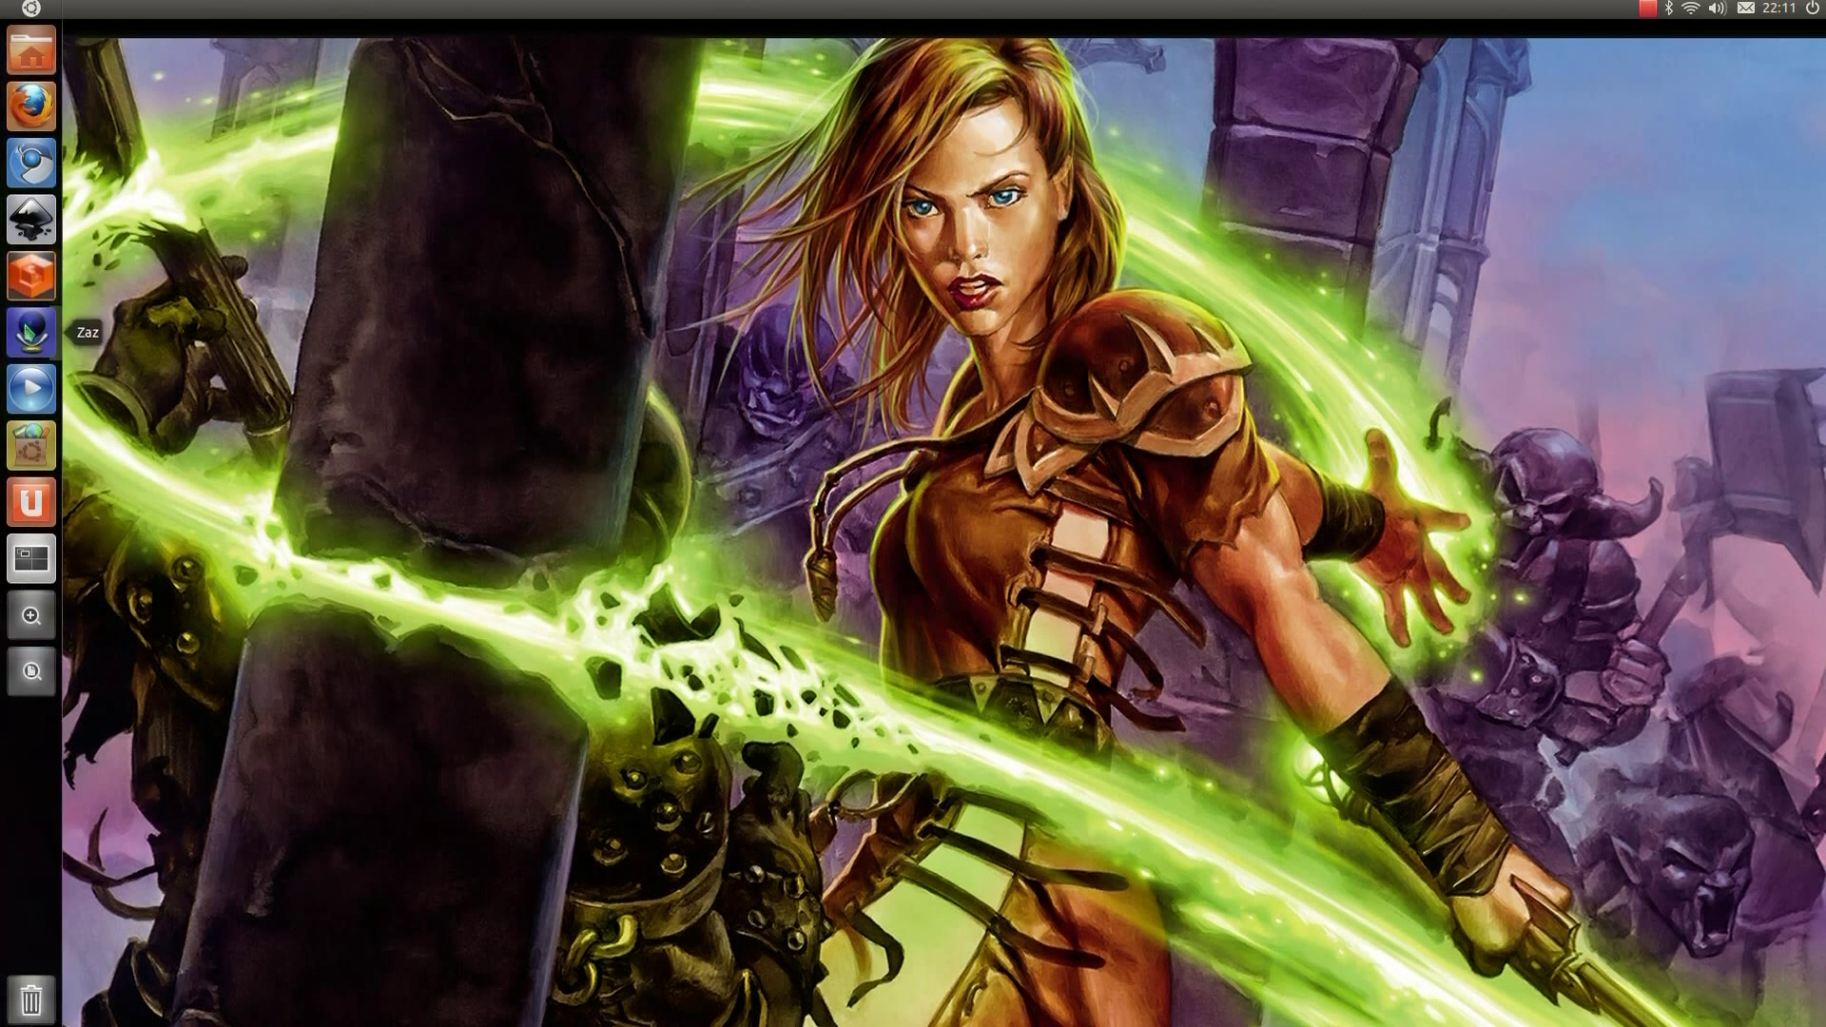
{"action": "right_click", "coordinate": [31, 276]}
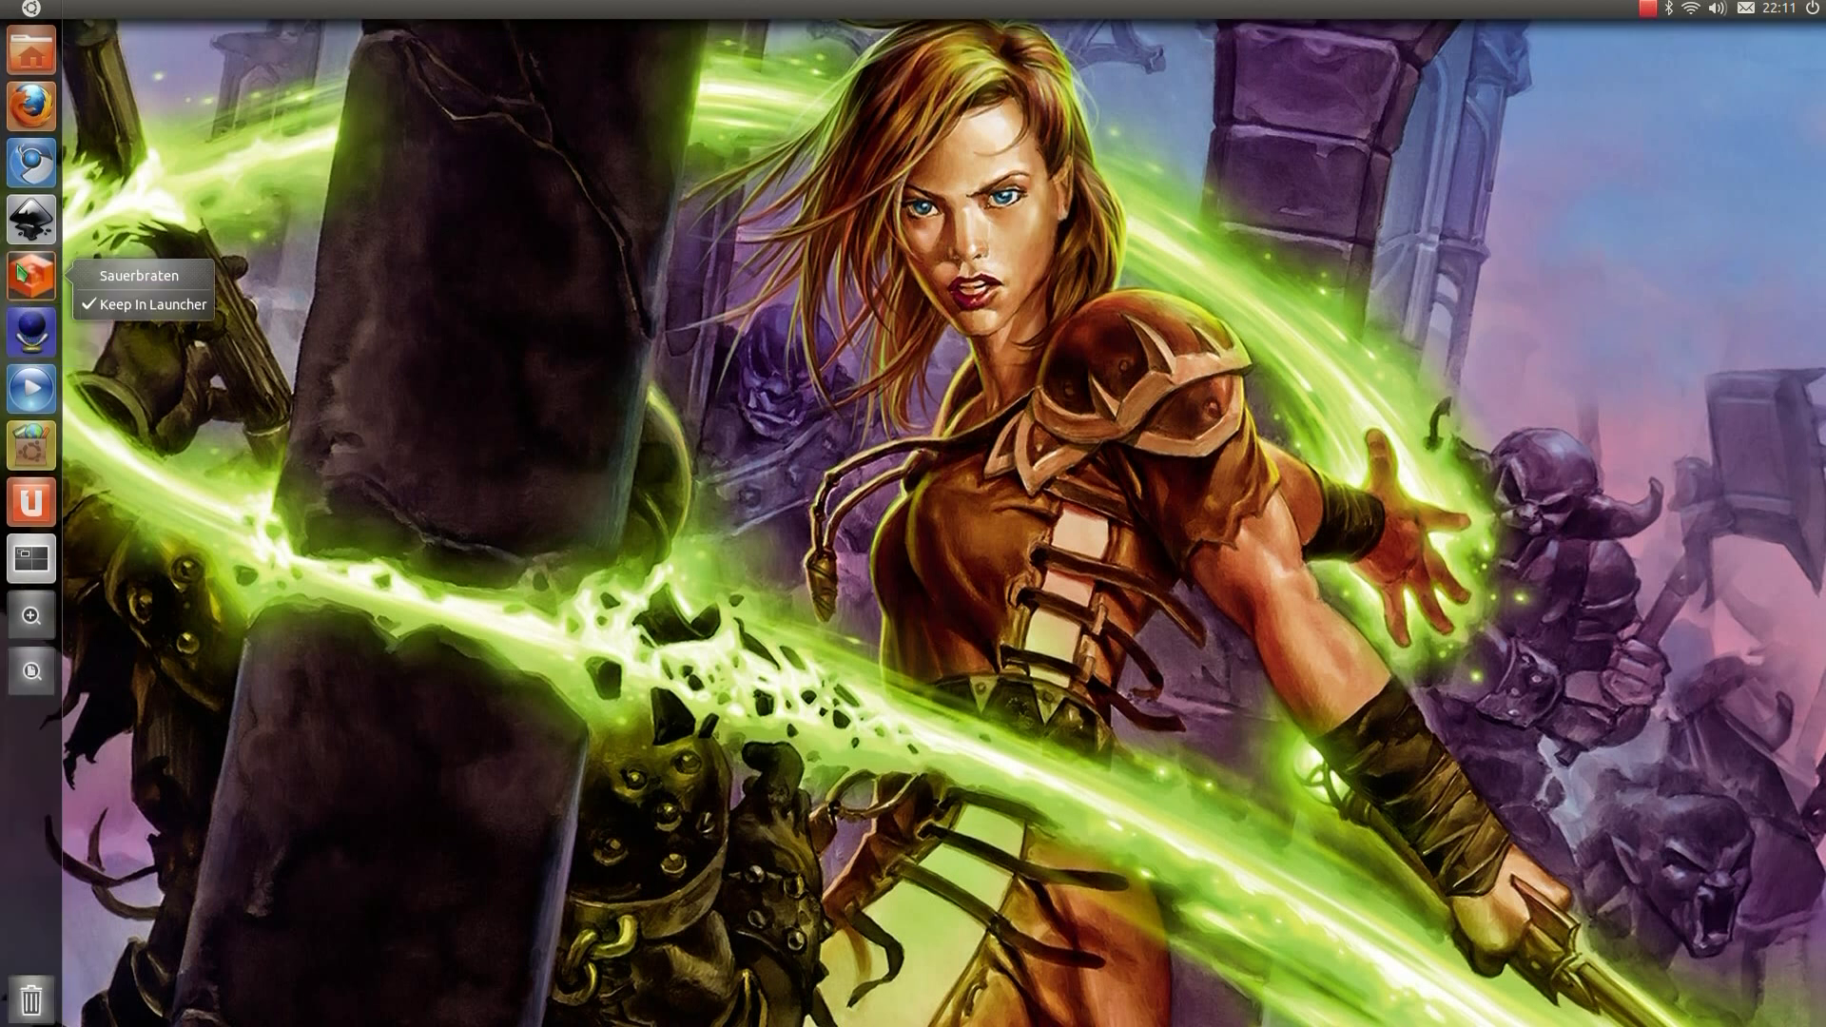
{"action": "left_click", "coordinate": [134, 302]}
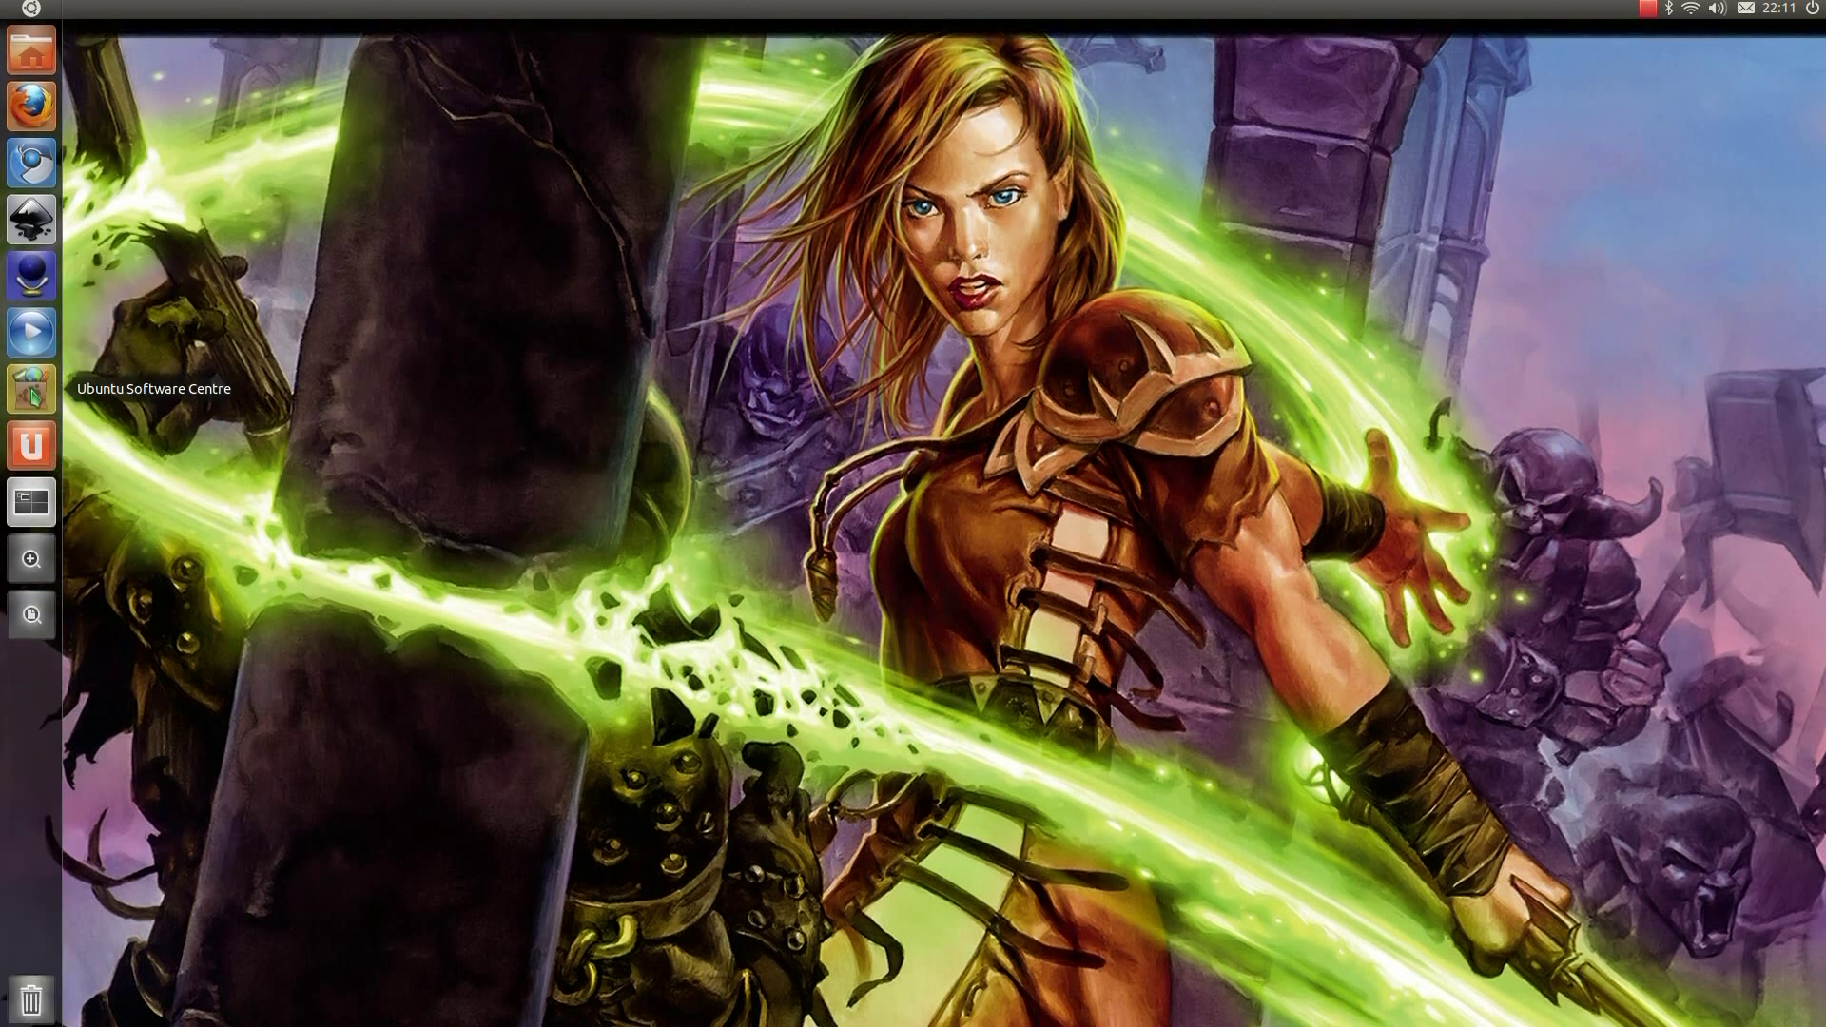
Step: Search the dash for "sau" and add Sauerbraten to the launcher between Inkscape and Zaz
{"action": "left_click", "coordinate": [48, 12]}
{"action": "type", "text": "sau"}
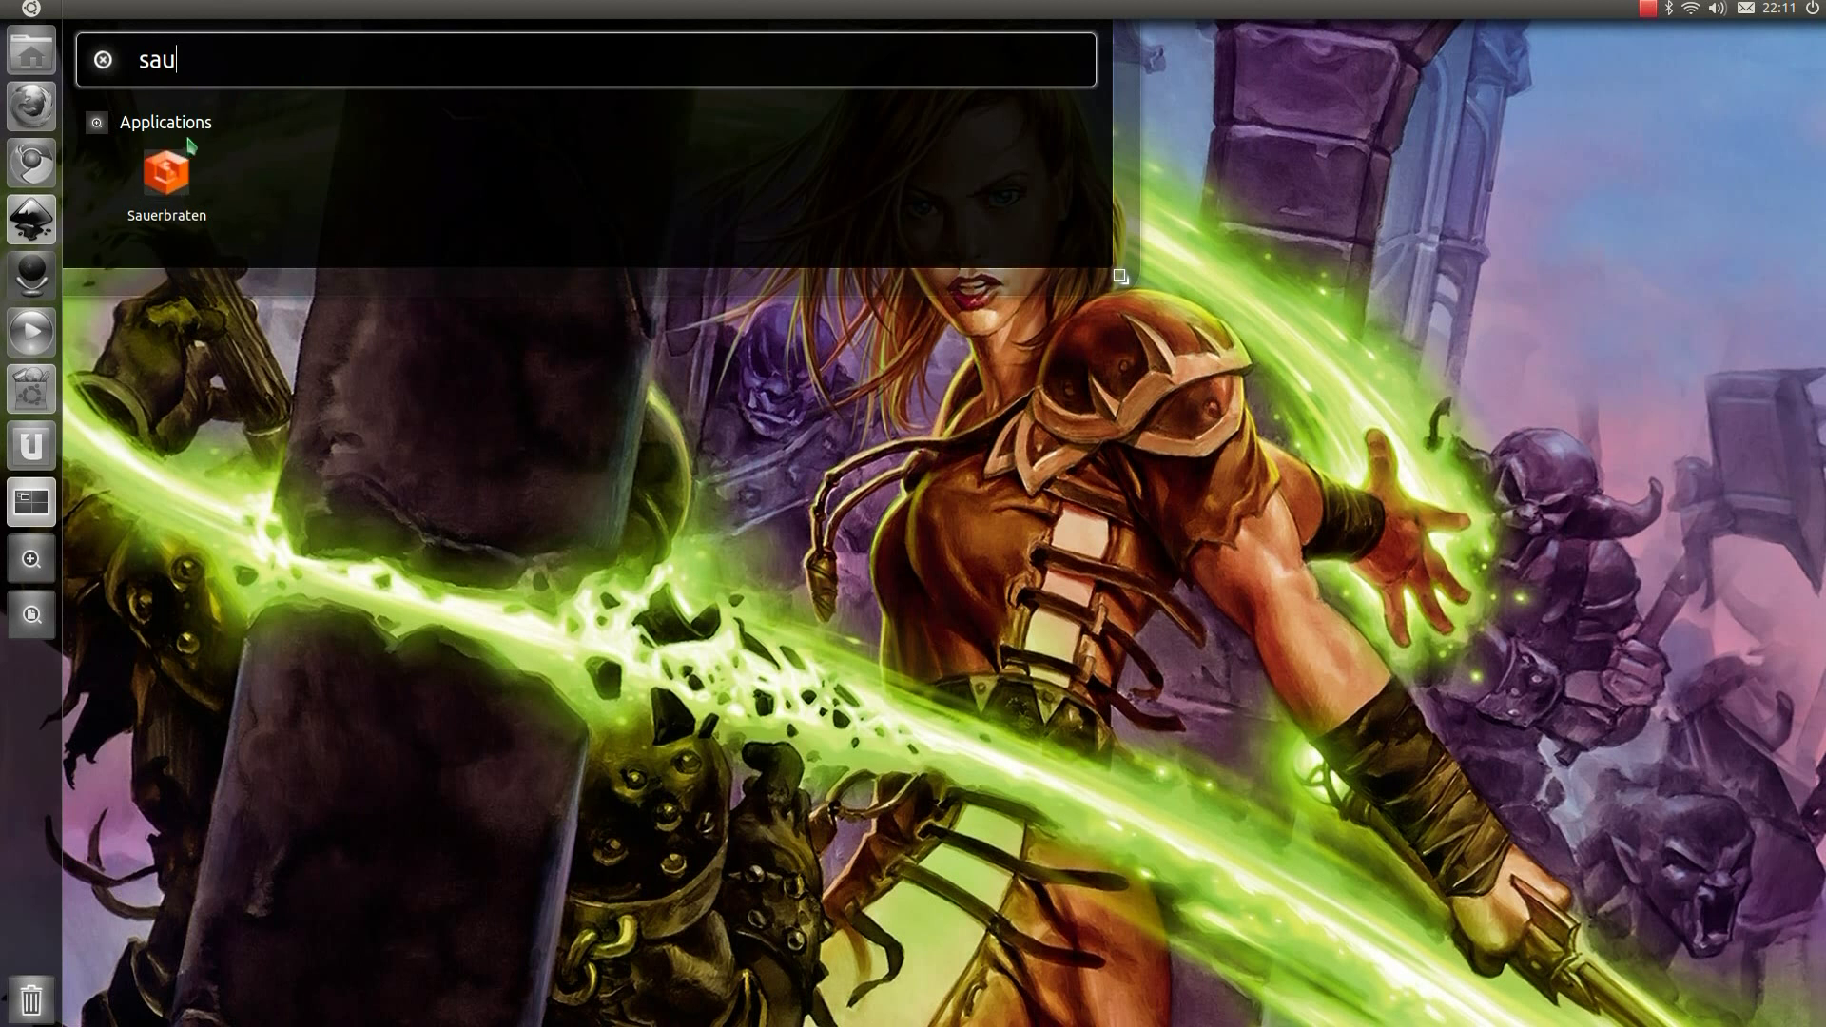
{"action": "left_click_drag", "start_coordinate": [190, 145], "coordinate": [33, 276]}
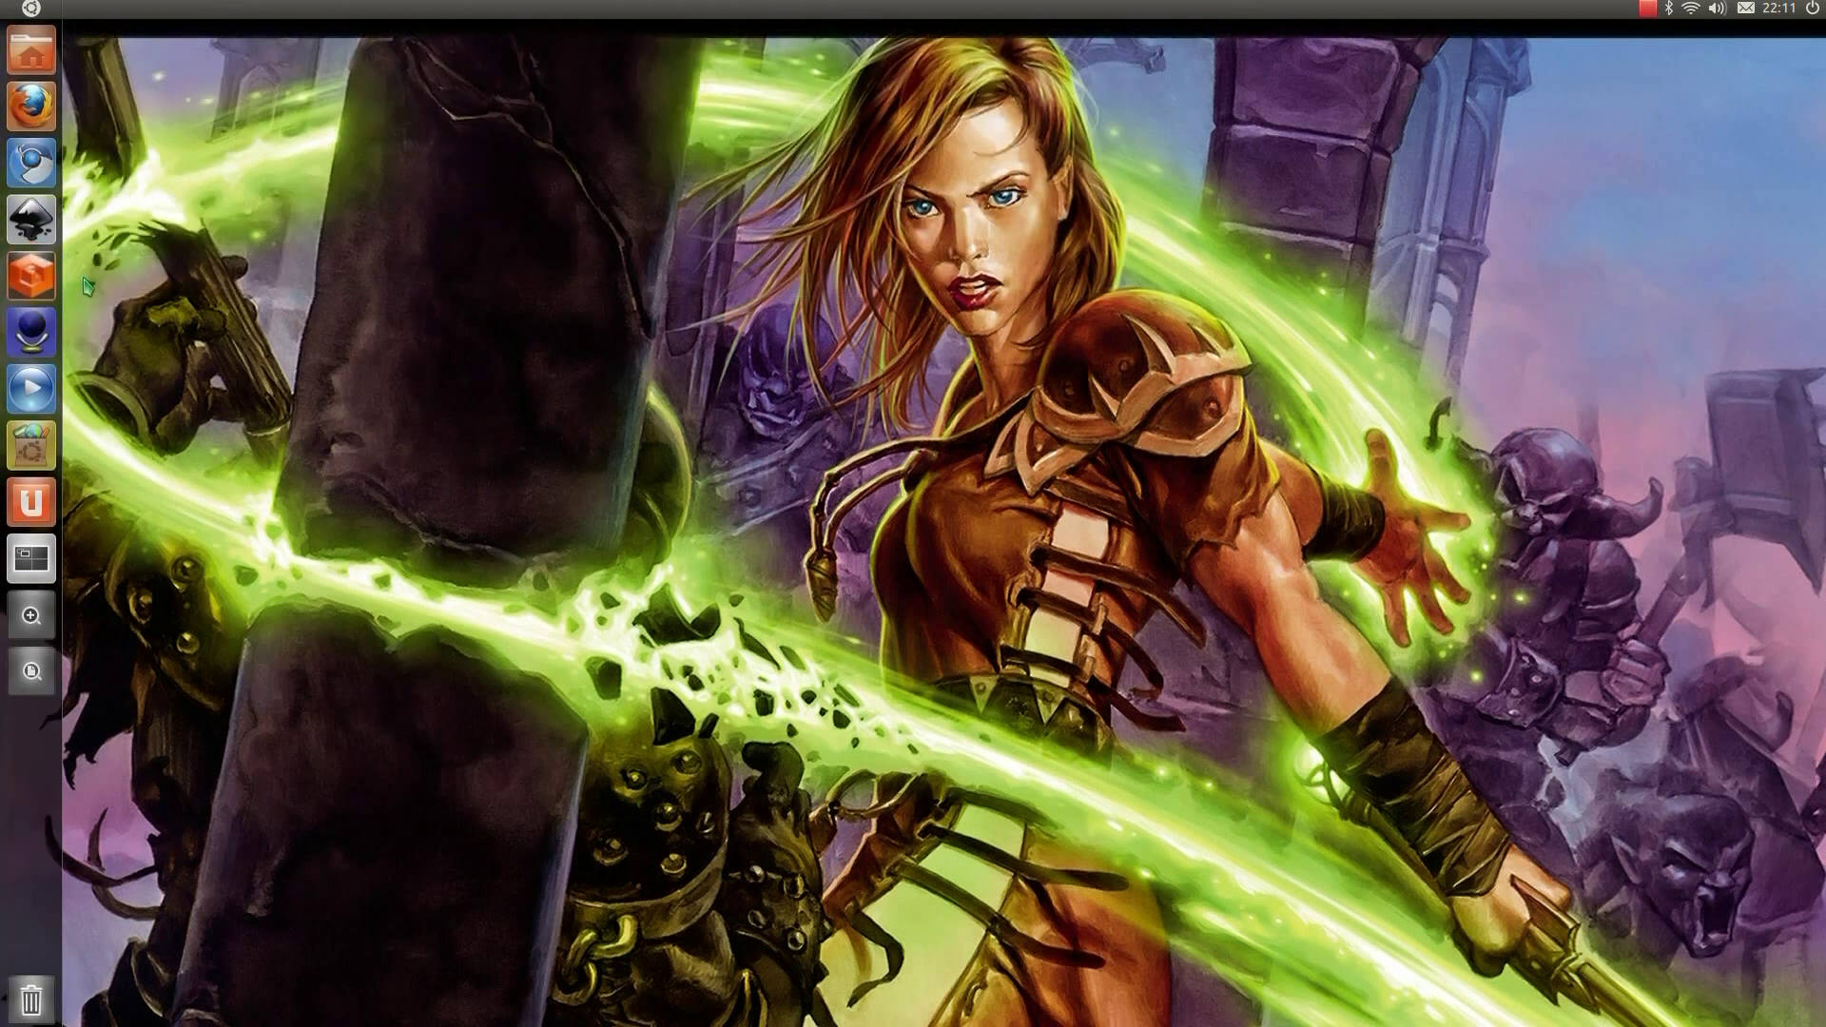
Step: Open the home folder and move its window over the launcher and away again to demonstrate the launcher's auto-hide
{"action": "left_click", "coordinate": [38, 52]}
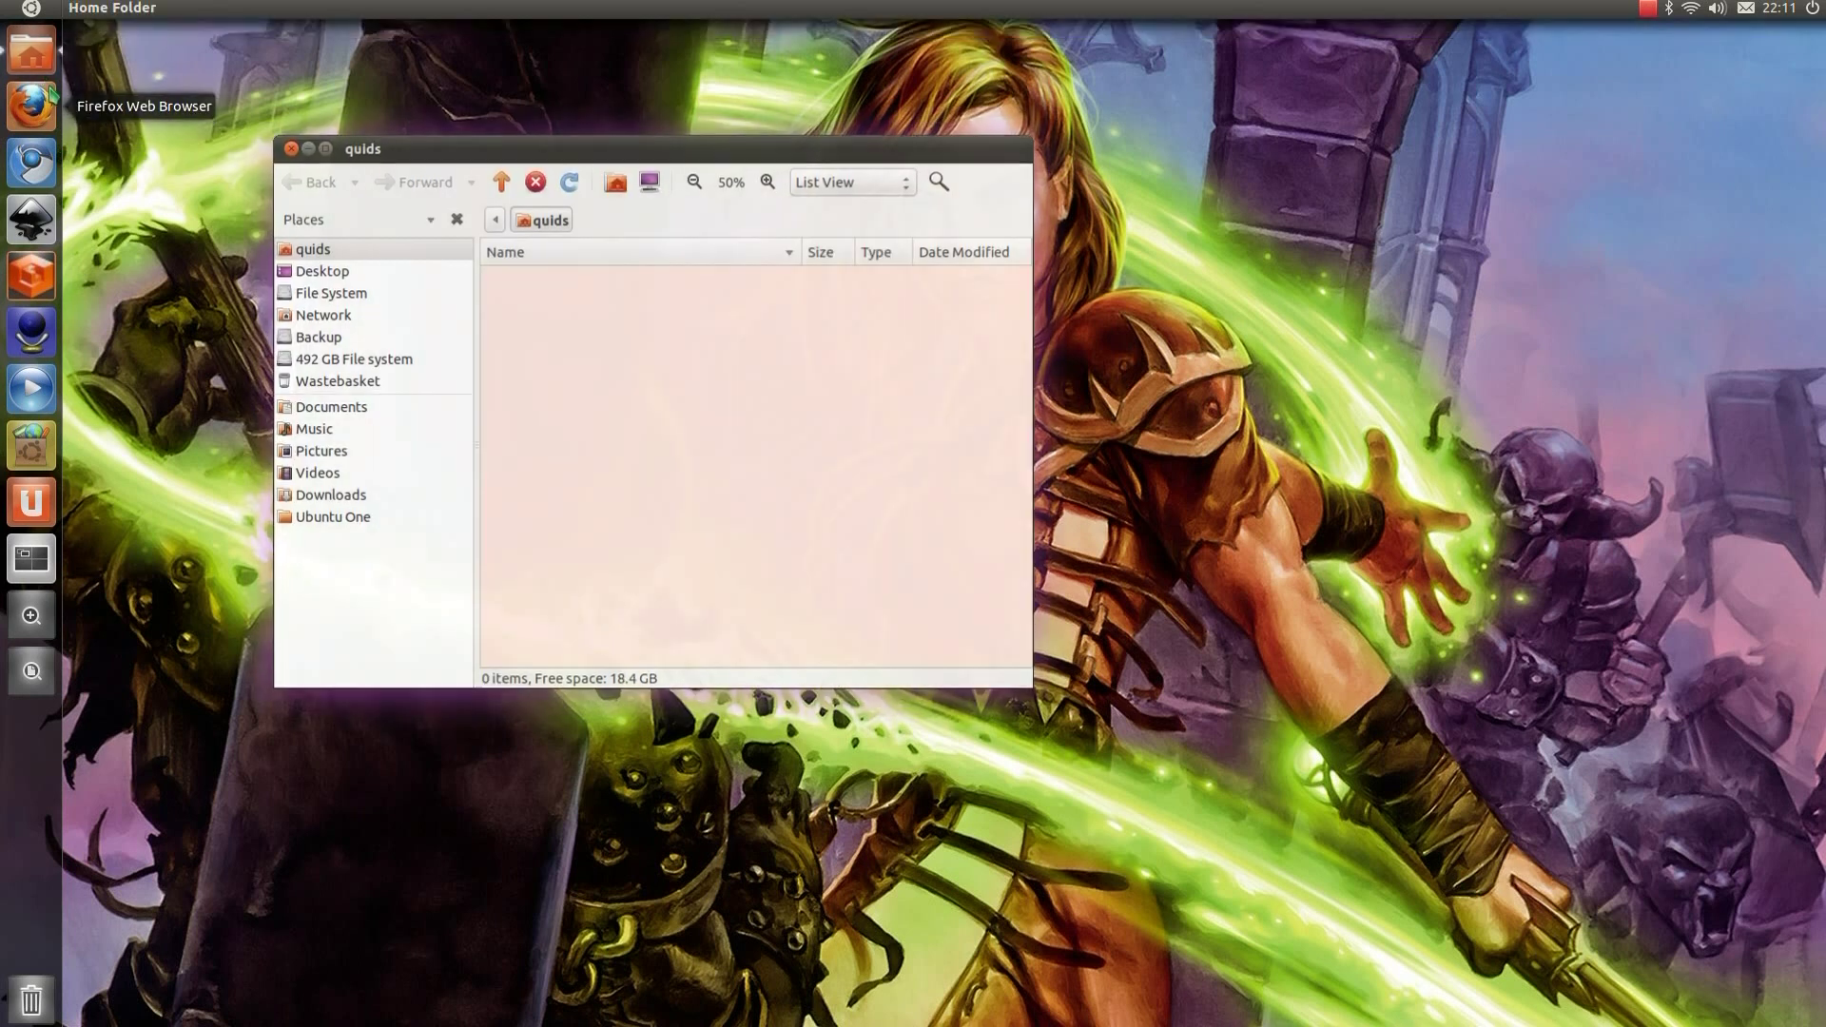
{"action": "left_click_drag", "start_coordinate": [534, 148], "coordinate": [262, 213]}
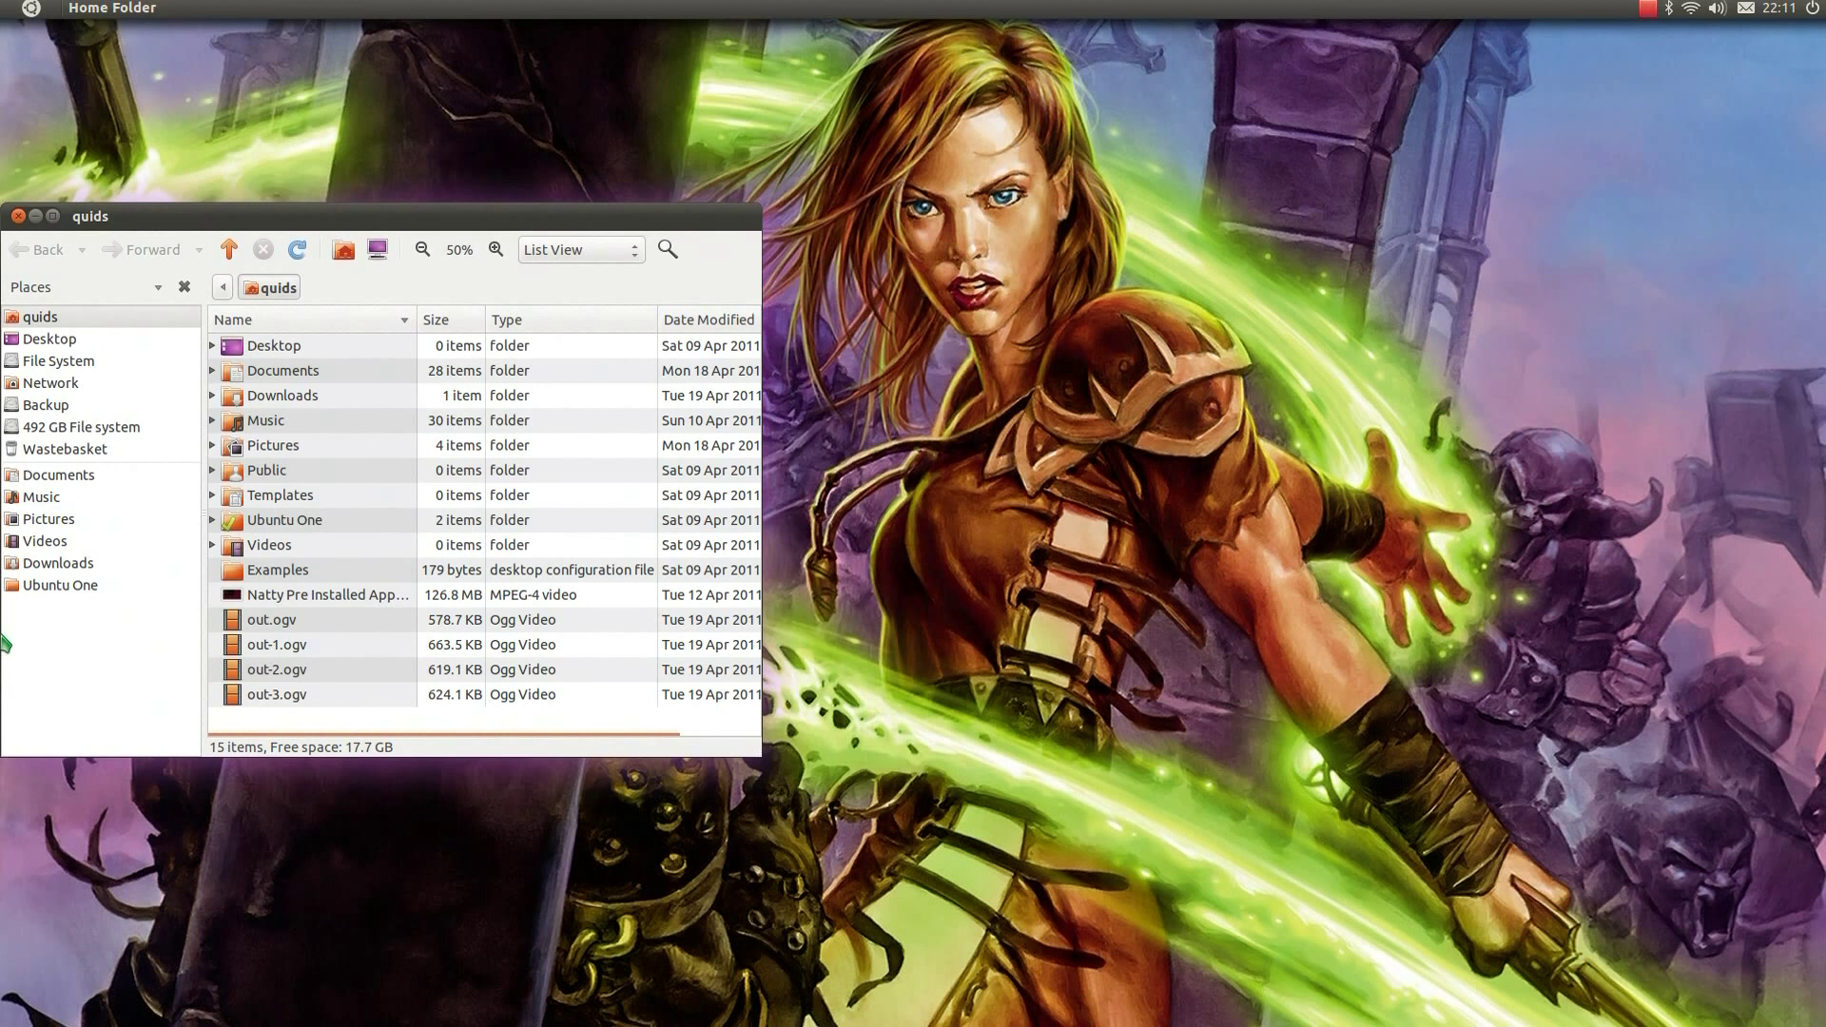
{"action": "mouse_move", "coordinate": [5, 645]}
{"action": "left_click_drag", "start_coordinate": [256, 212], "coordinate": [463, 204]}
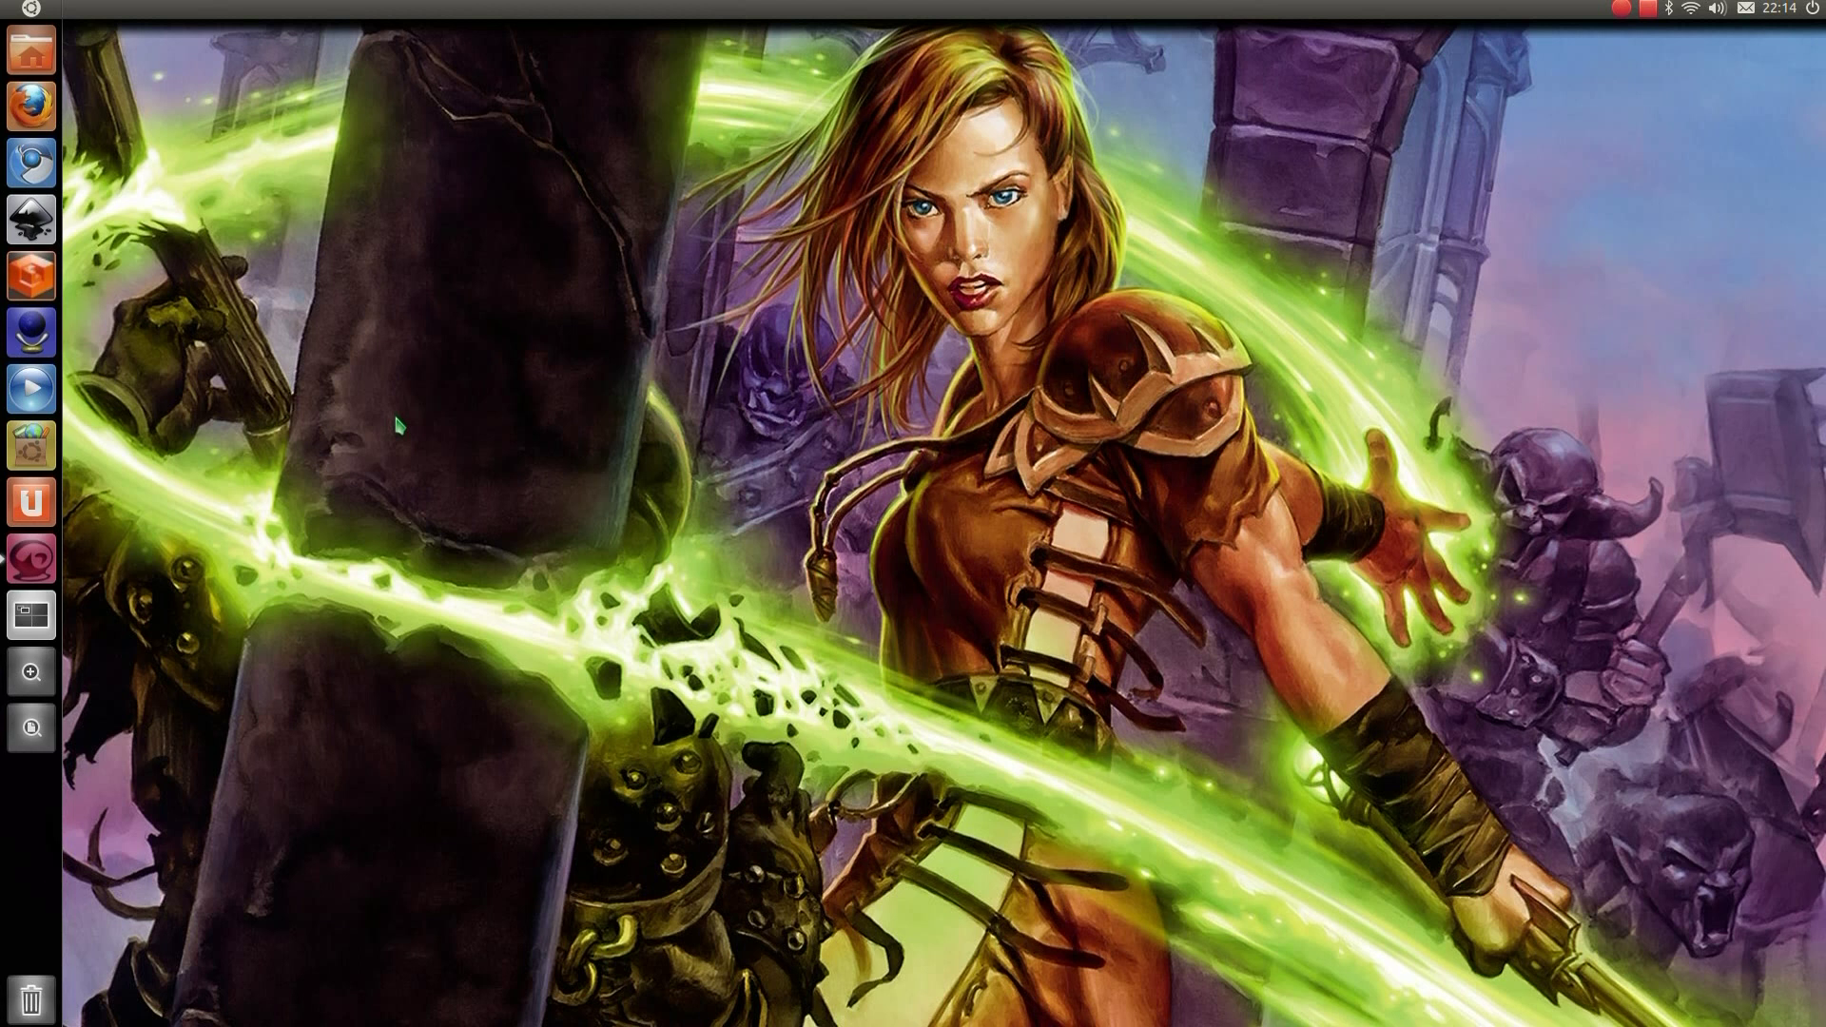
Step: Open the home folder using its number 1 launcher shortcut, and display the overview of all workspaces
{"action": "key", "text": "super"}
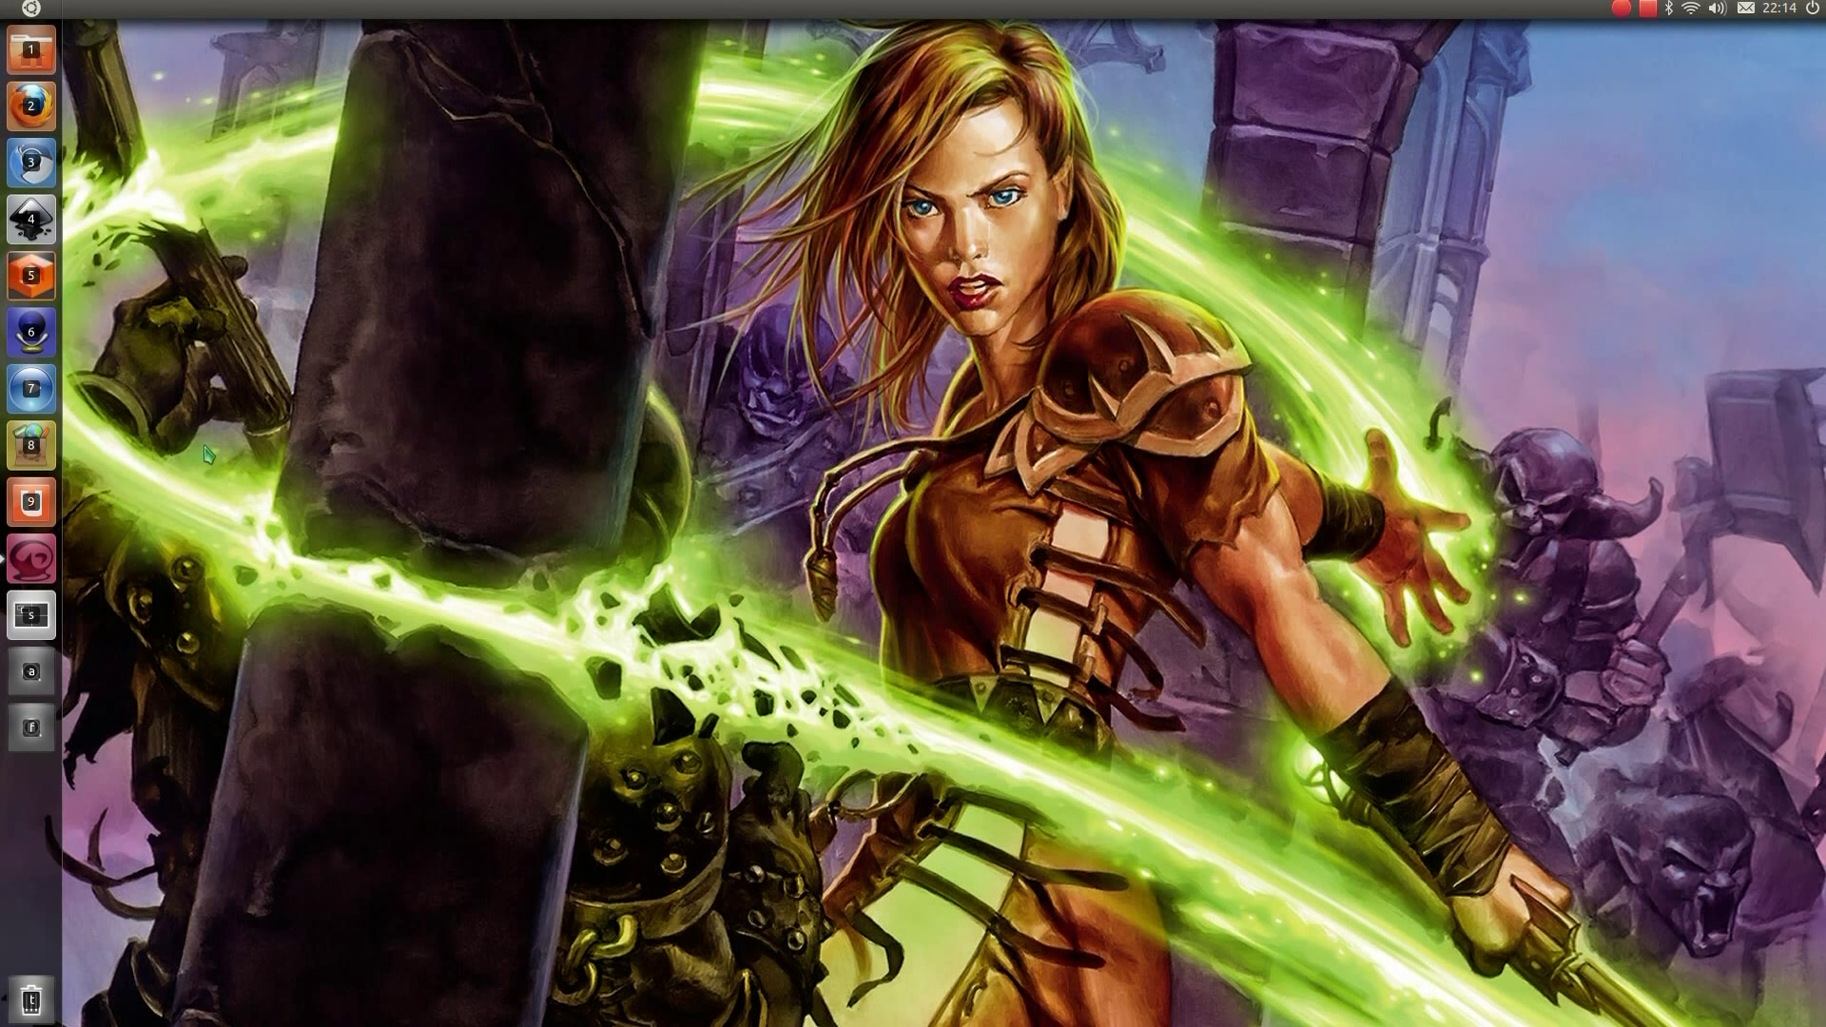
{"action": "key", "text": "super+1"}
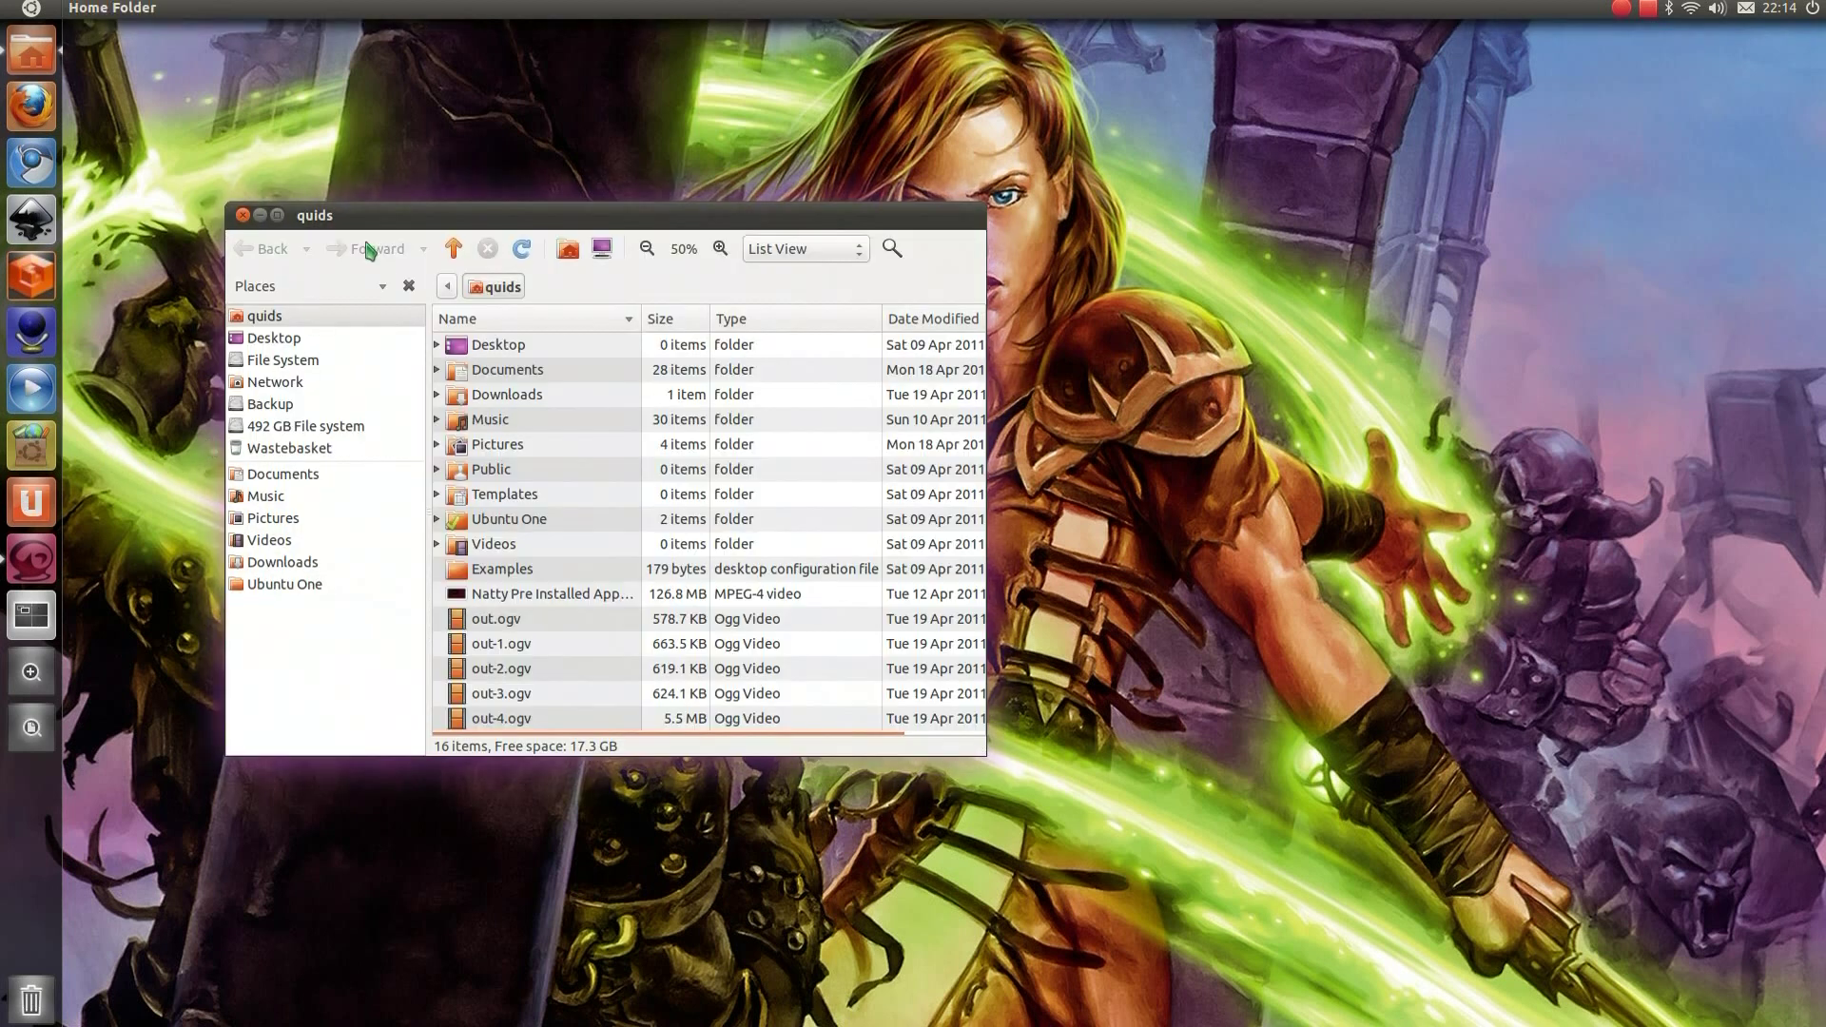
{"action": "key", "text": "super"}
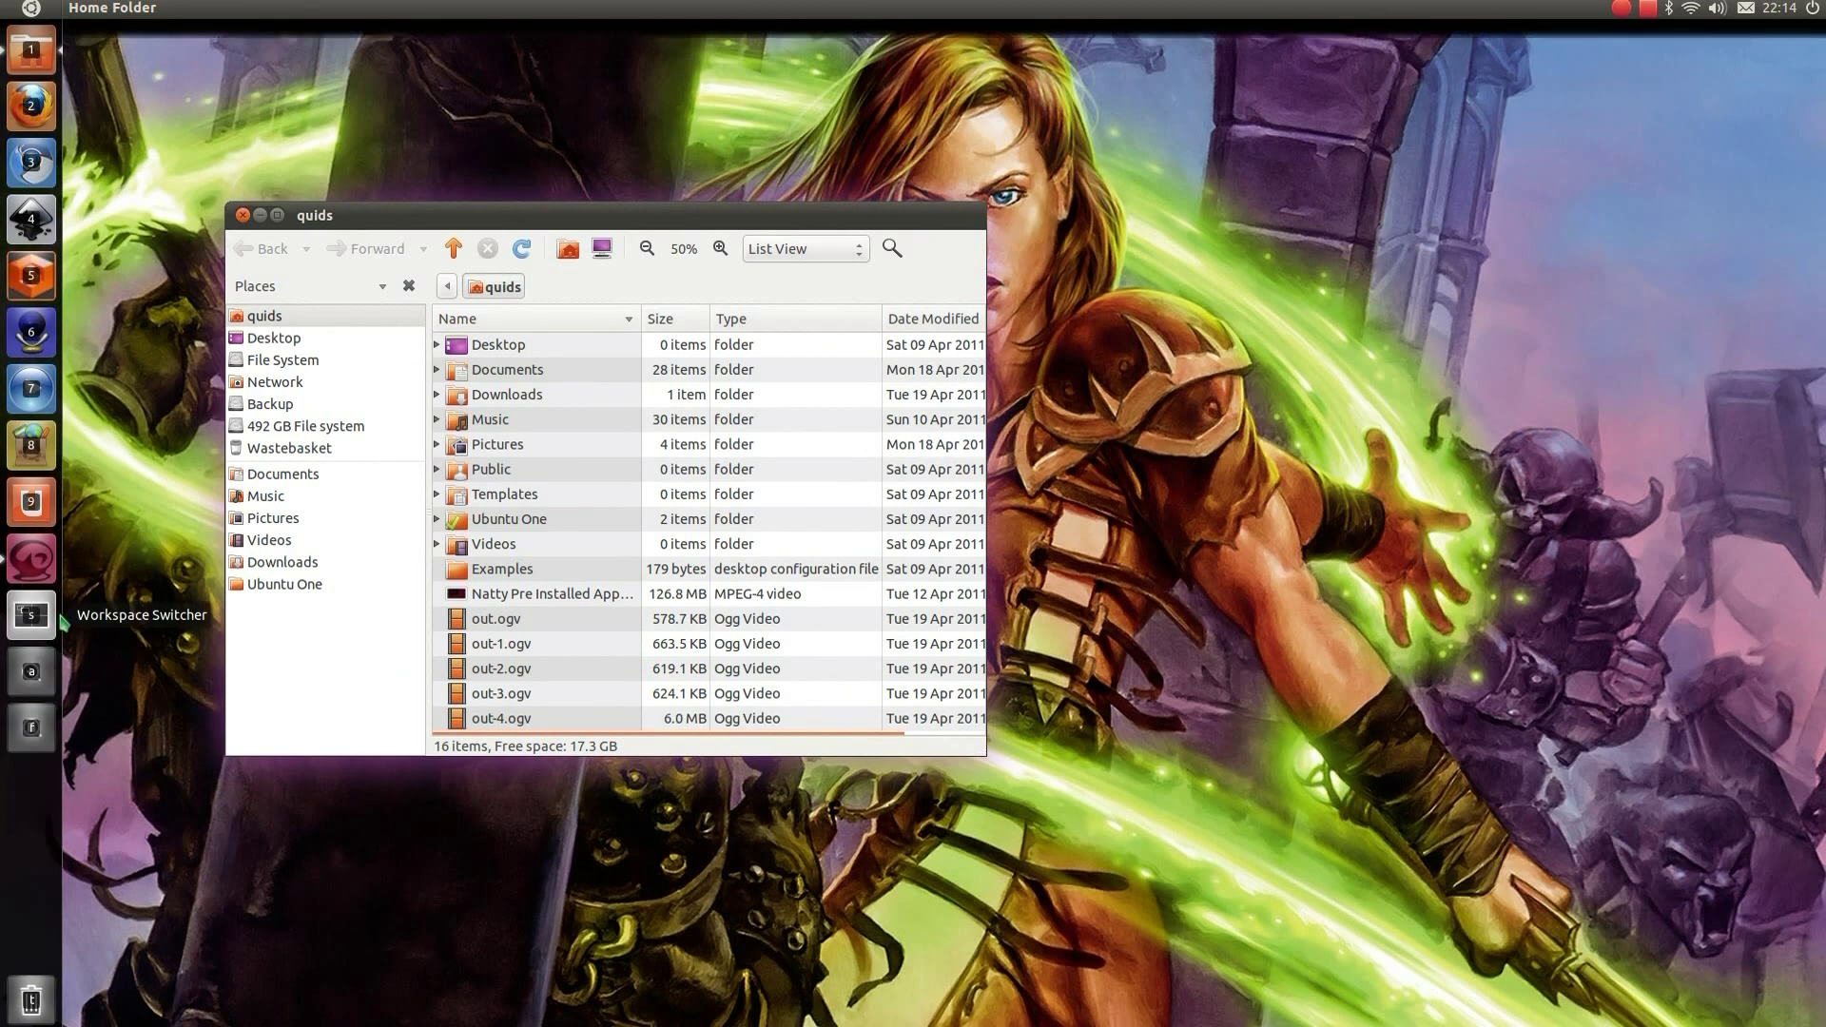
{"action": "key", "text": "super+s"}
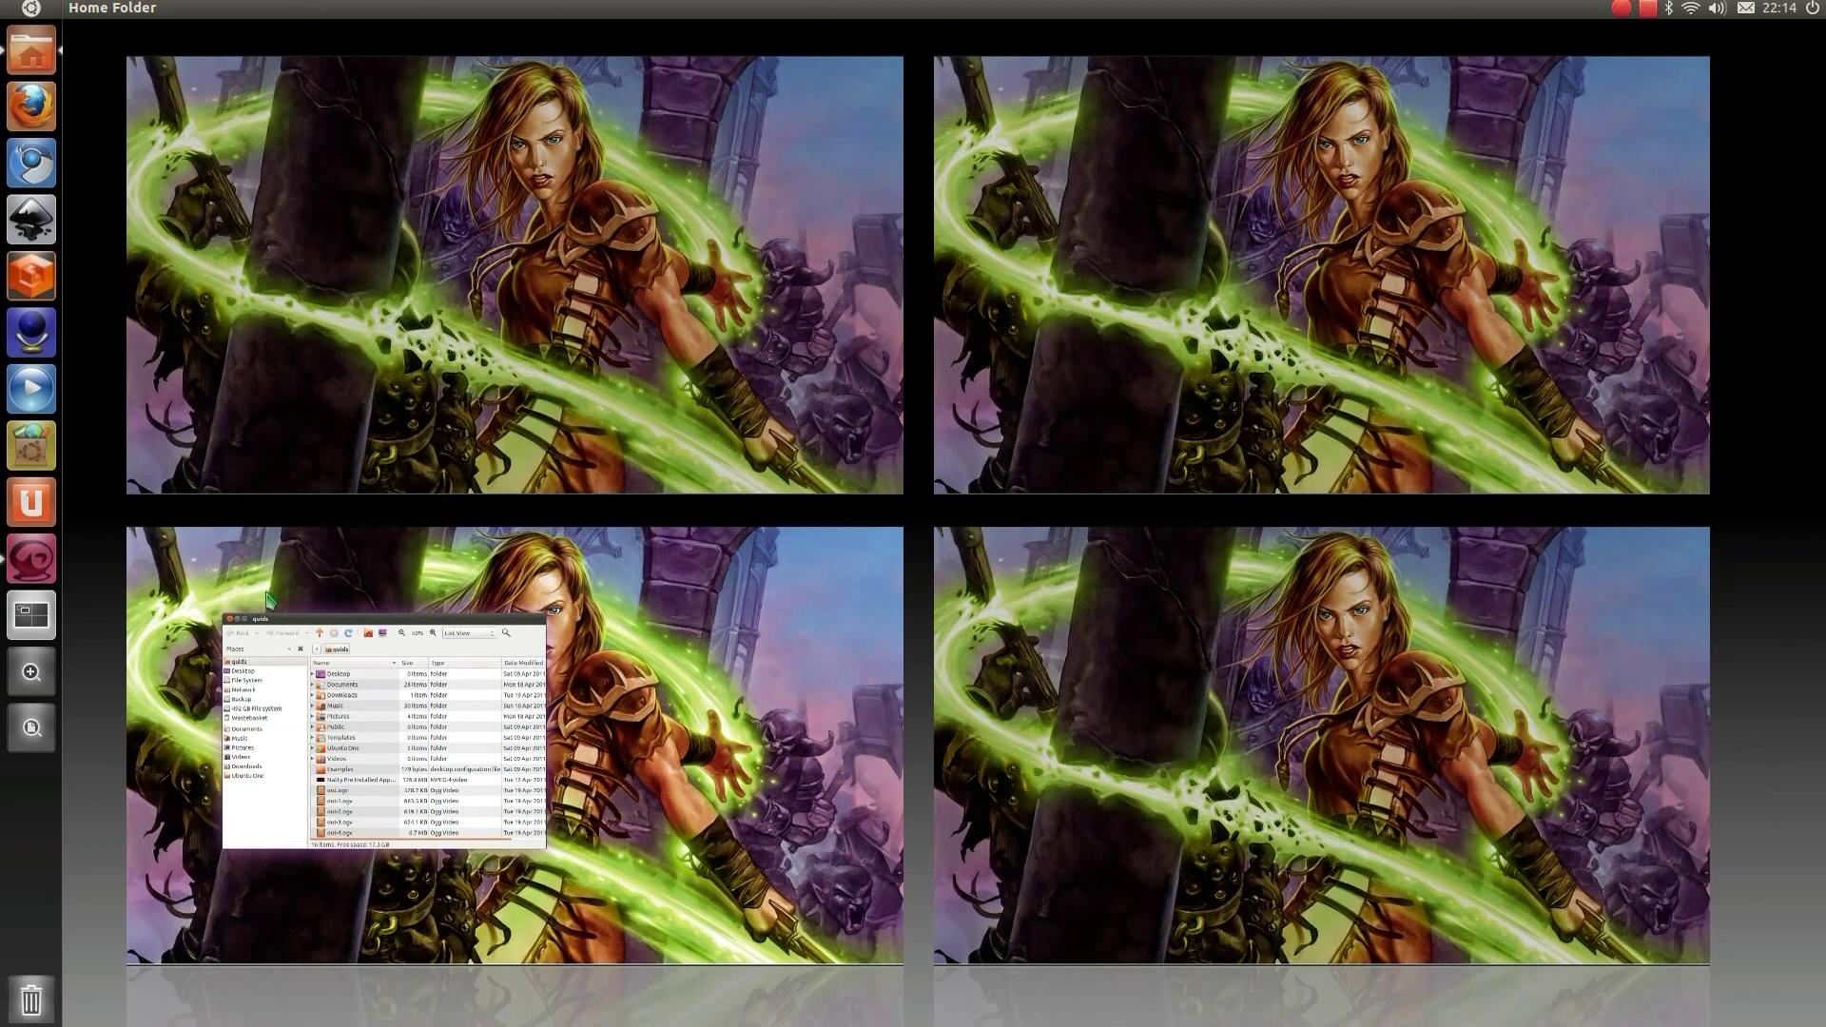
{"action": "key", "text": "super+s"}
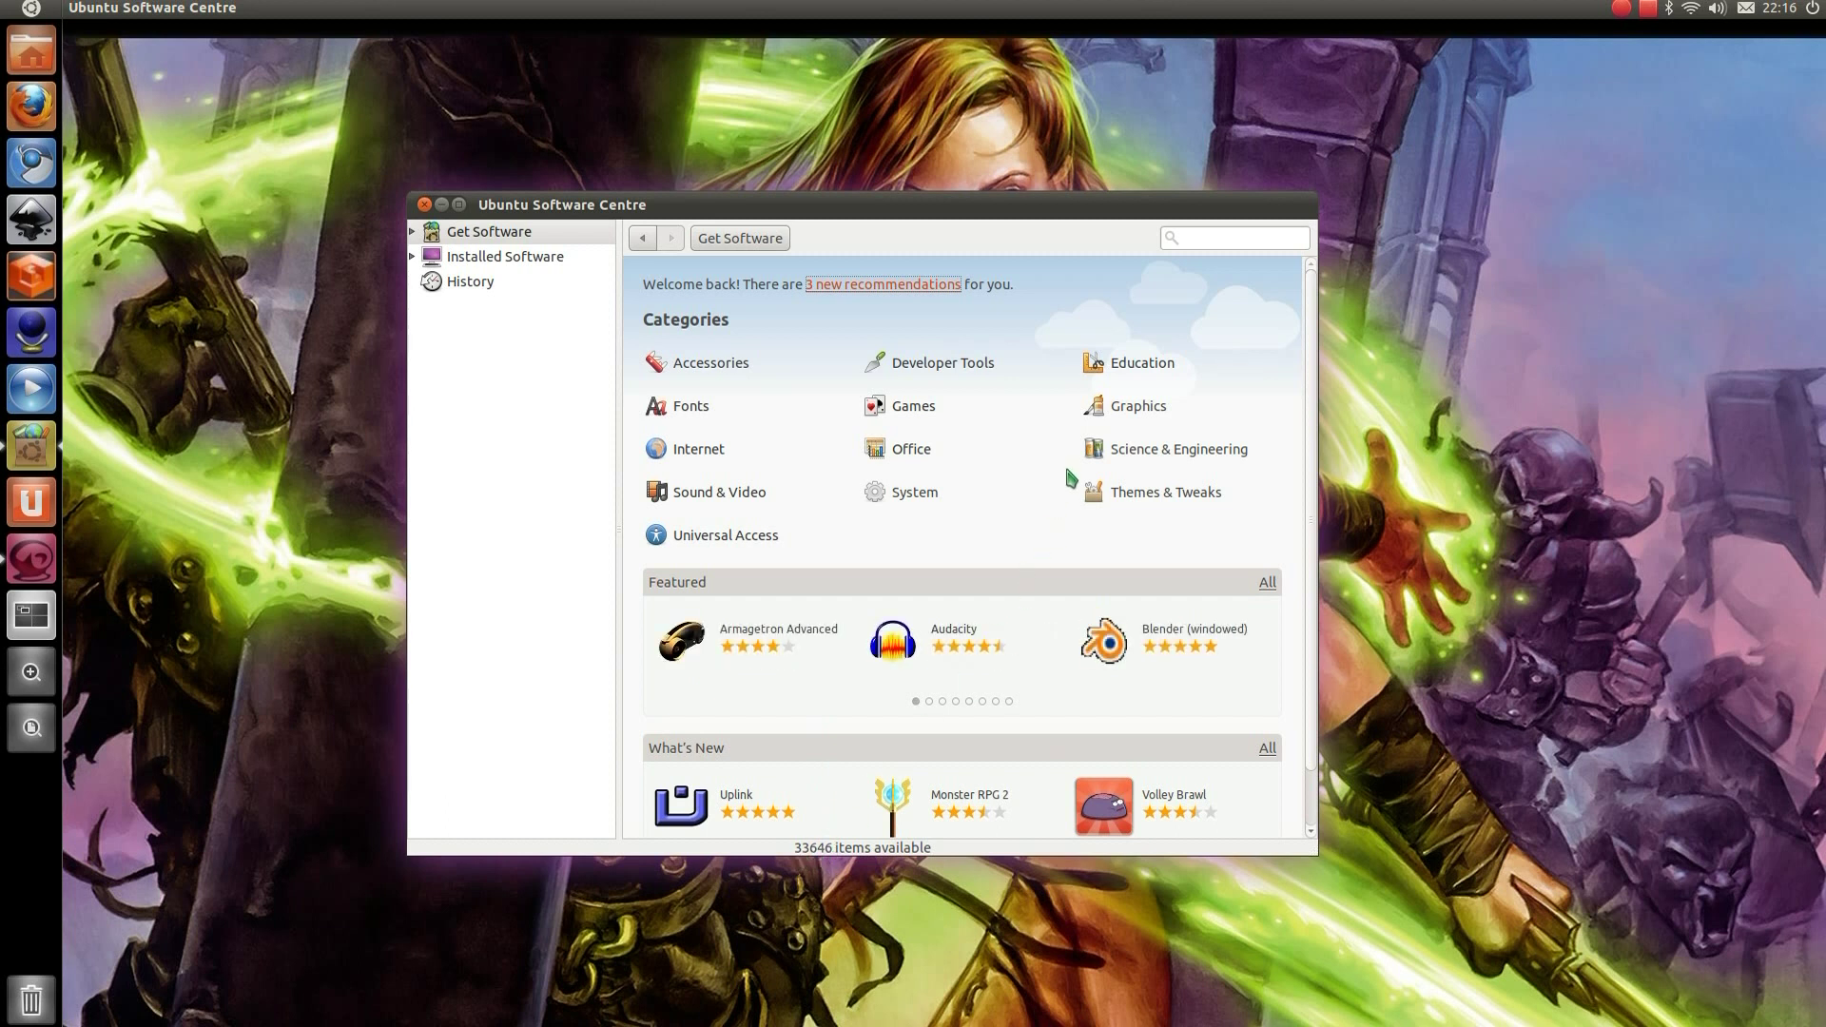
Step: Tile the Ubuntu Software Centre on the right half of the desktop and launch the Chromium Web Browser beside it
{"action": "key", "text": "ctrl+super+Right"}
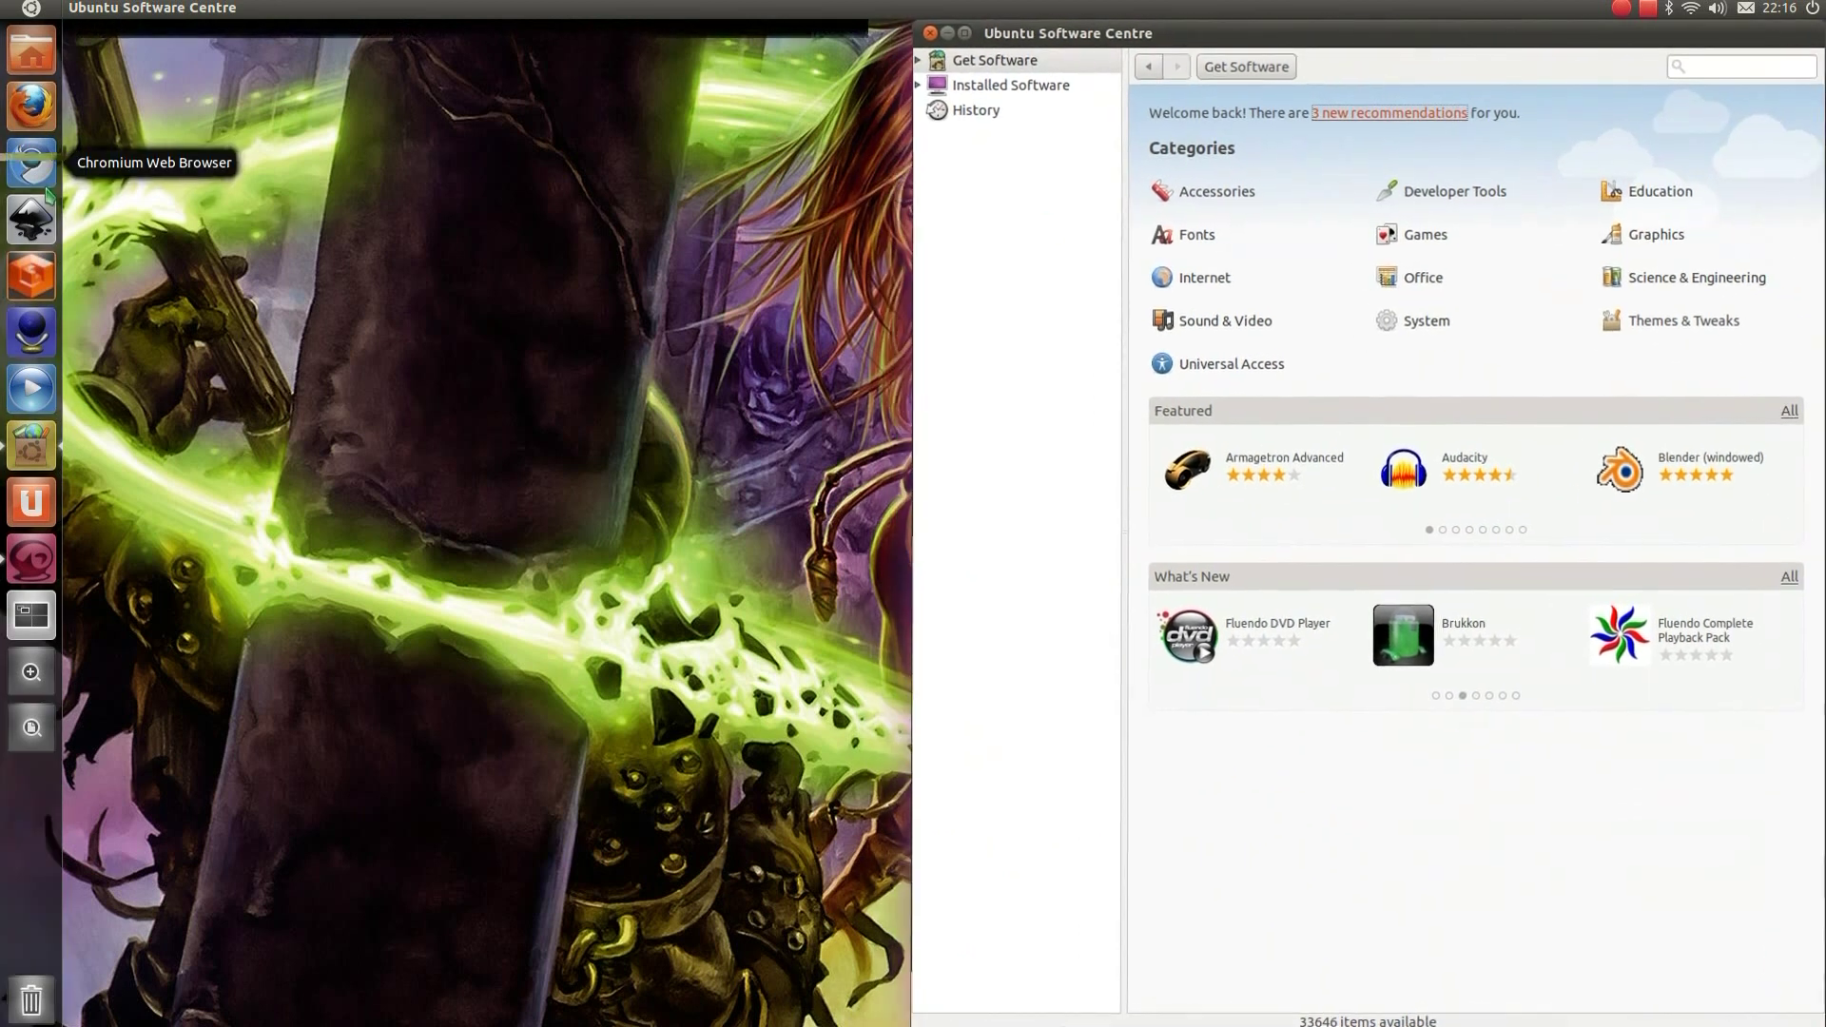
{"action": "left_click", "coordinate": [48, 193]}
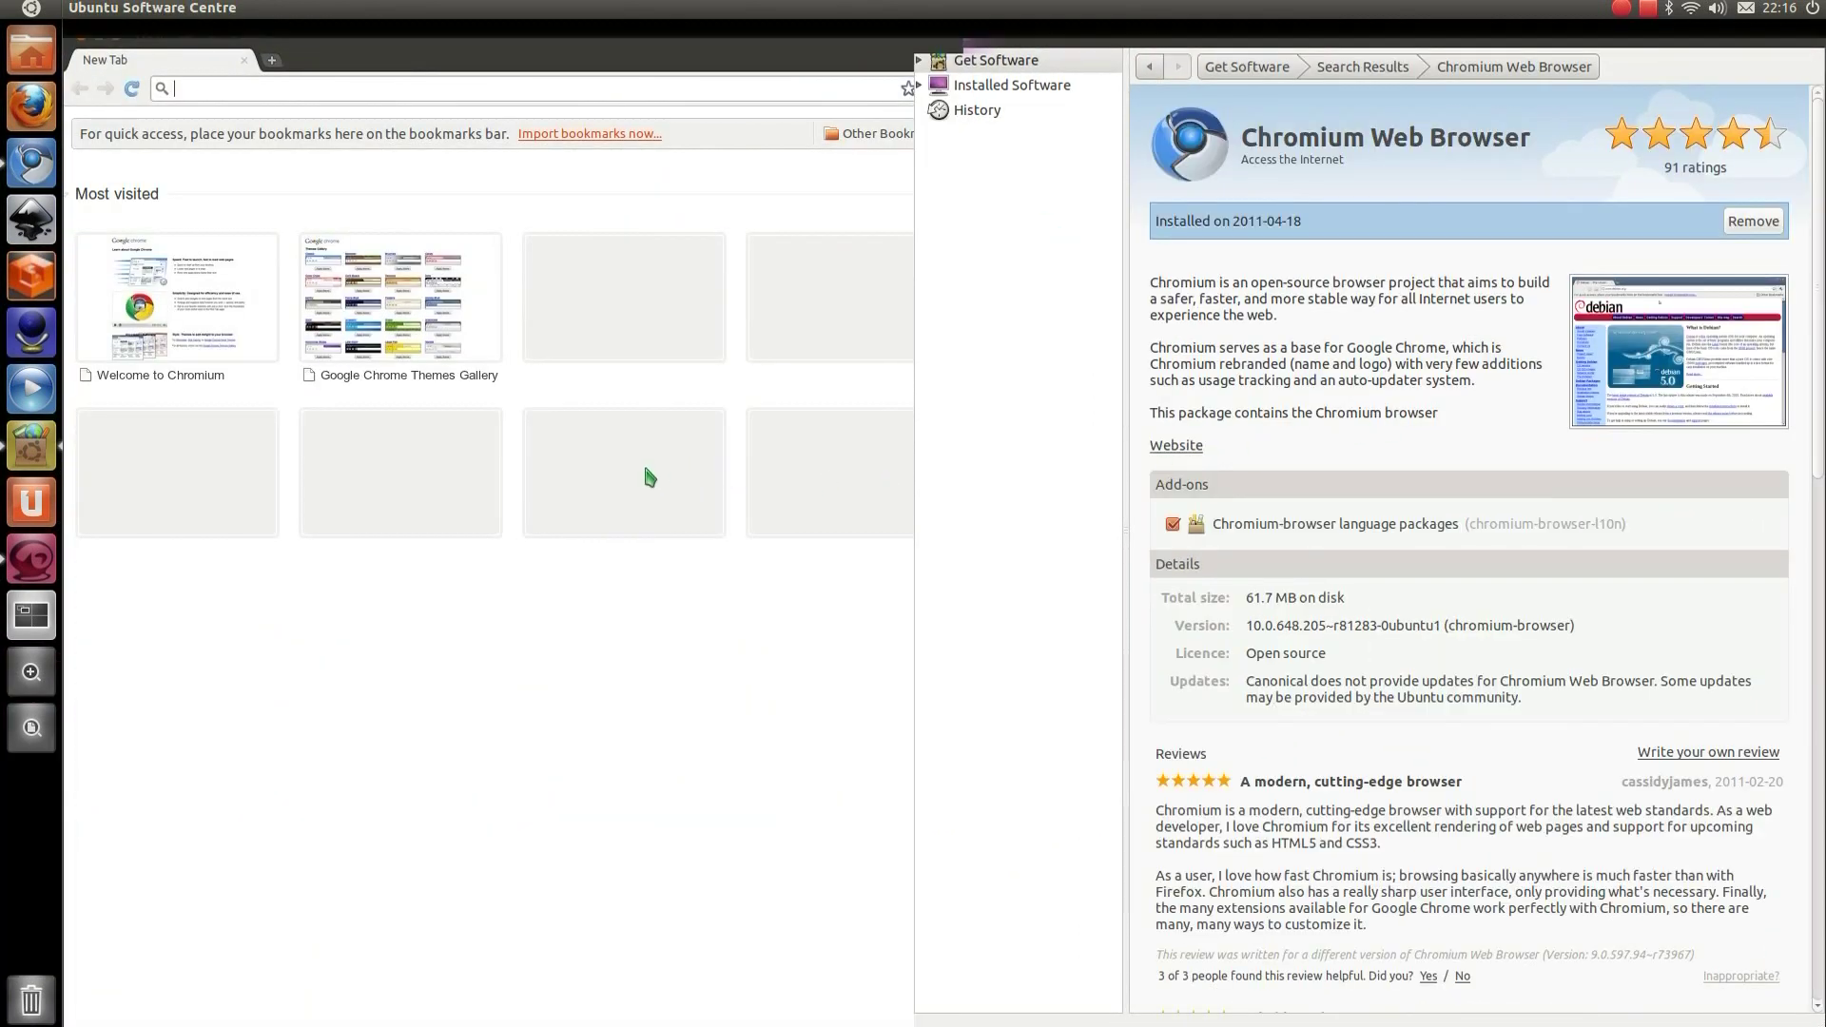
{"action": "left_click", "coordinate": [288, 47]}
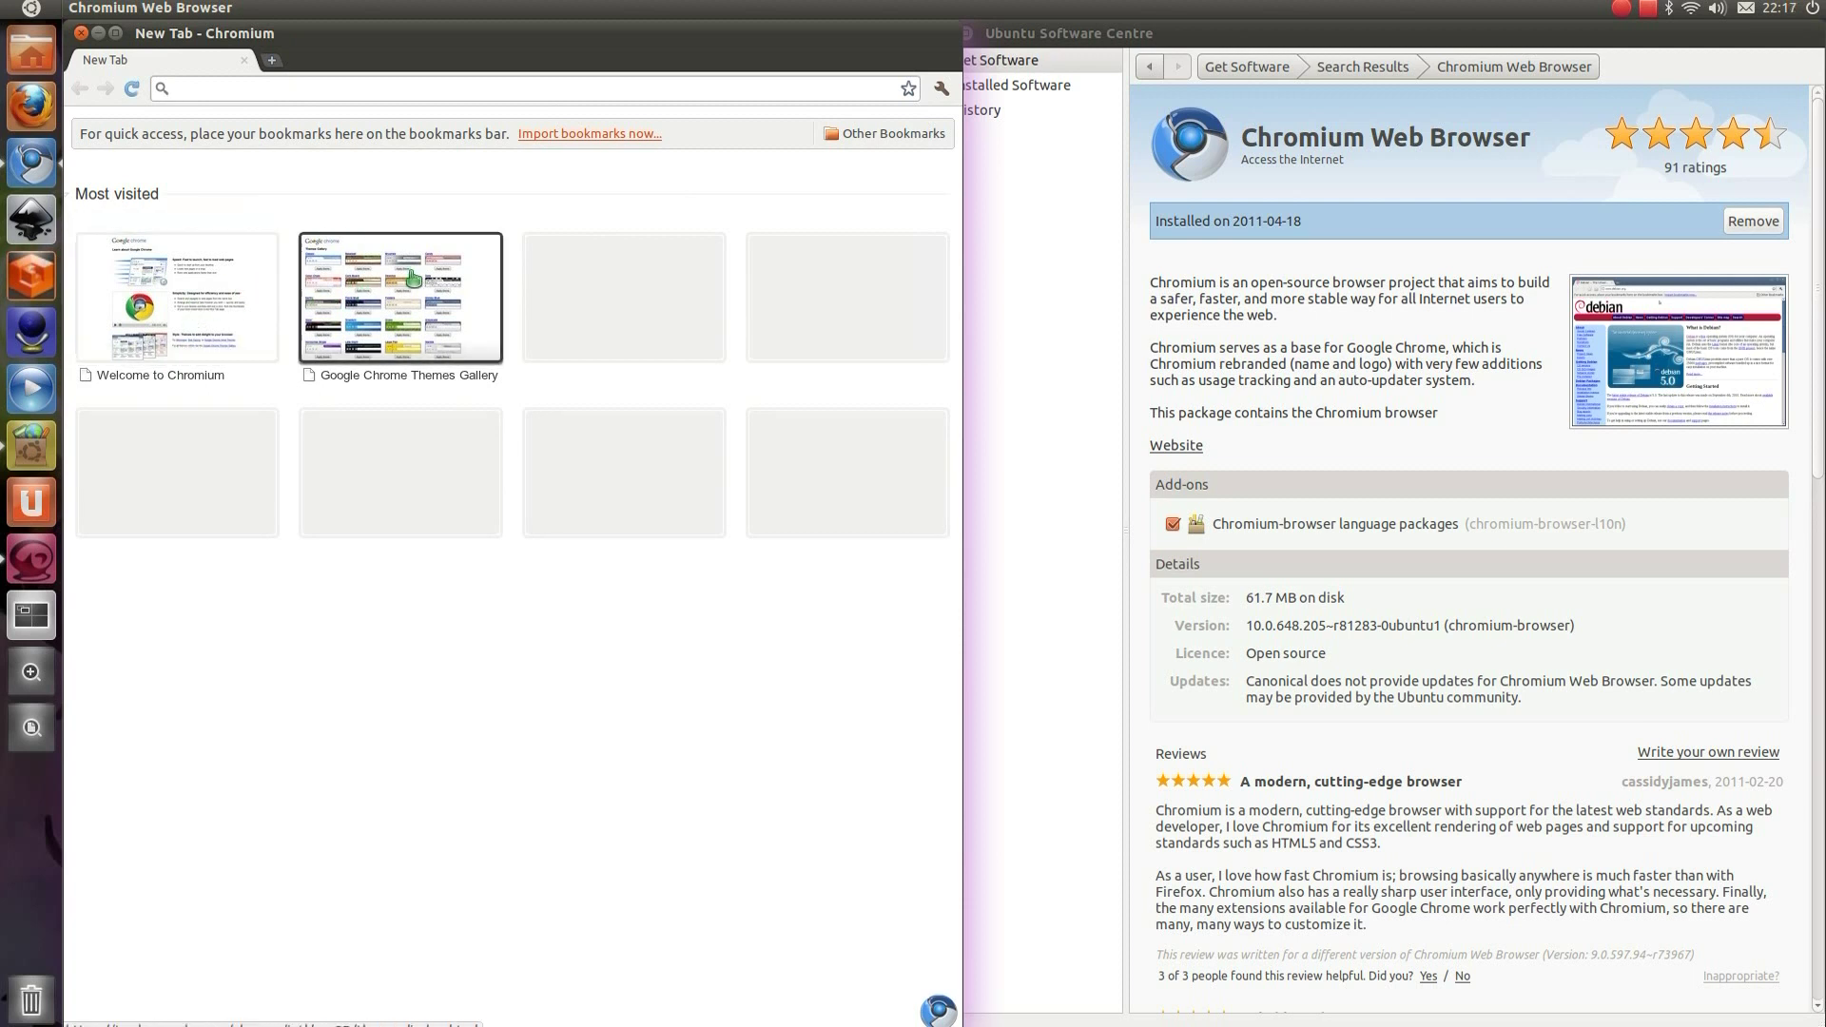
Step: Open the Google Chrome Themes Gallery from Chromium's most visited pages and look through the artist themes
{"action": "left_click", "coordinate": [391, 386]}
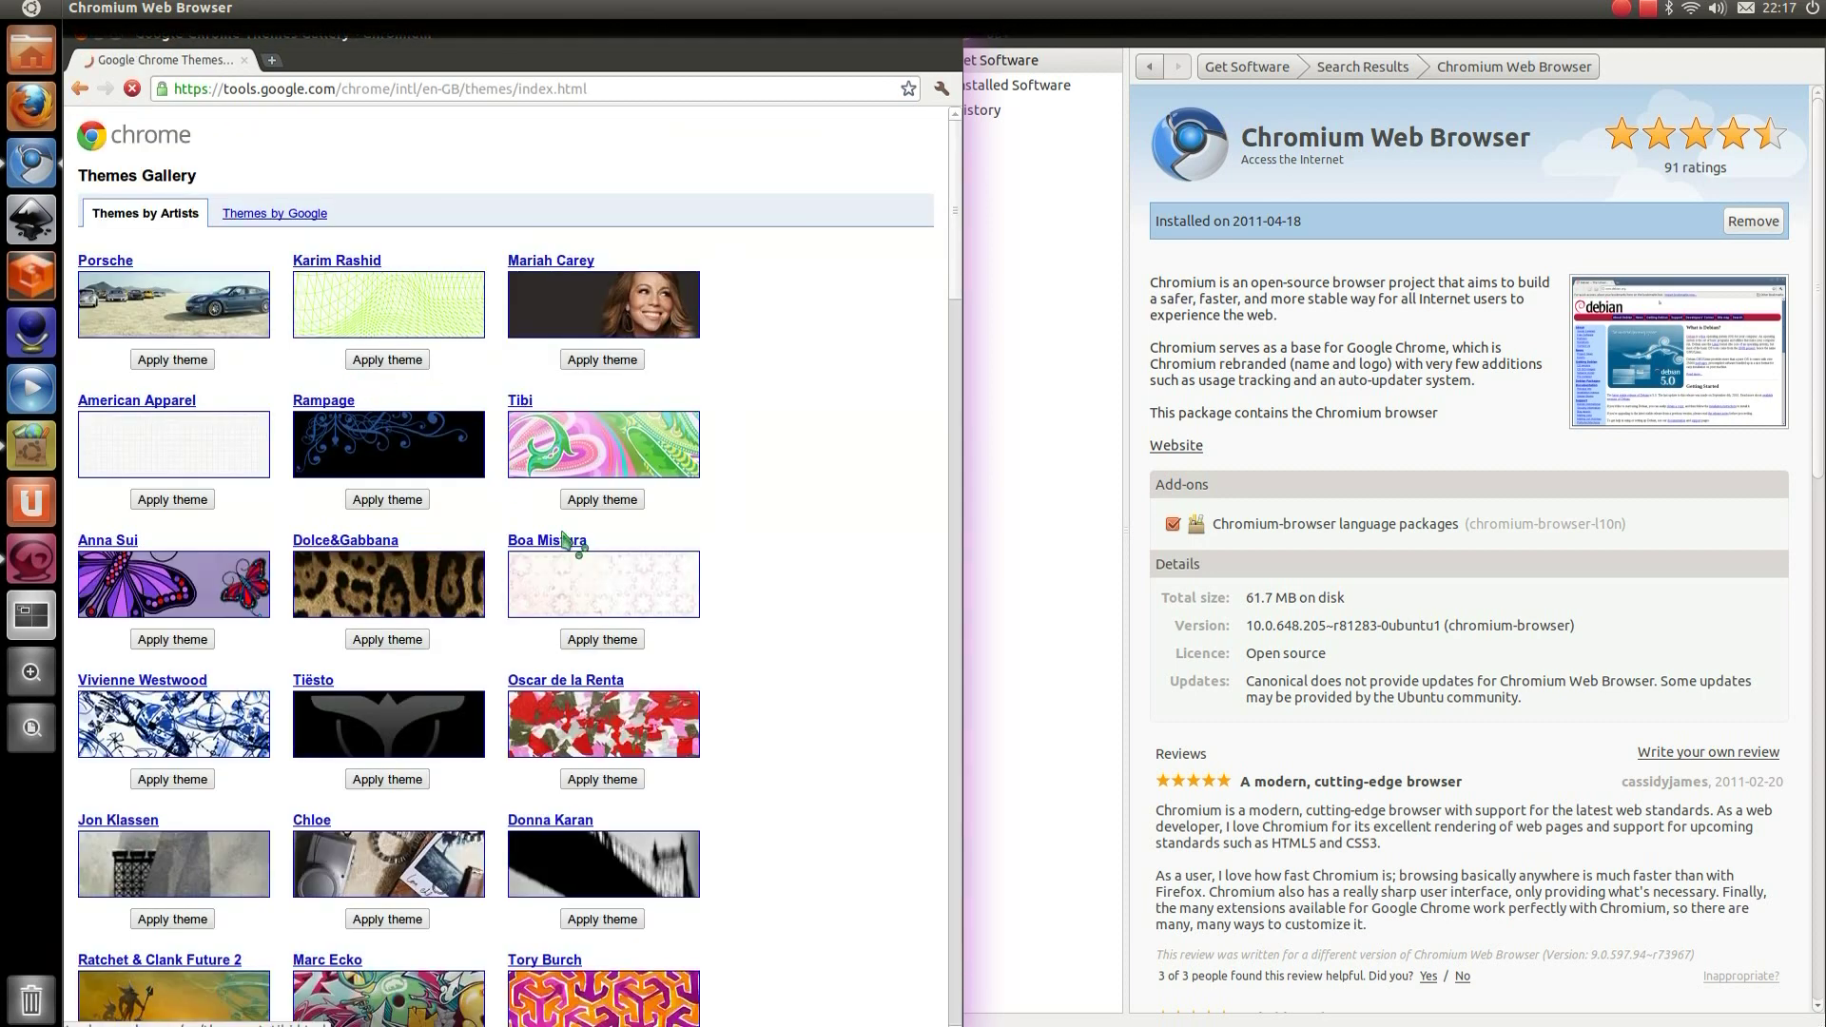
{"action": "scroll", "coordinate": [590, 614], "scroll_direction": "down", "scroll_amount": 10}
{"action": "scroll", "coordinate": [595, 619], "scroll_direction": "down", "scroll_amount": 7}
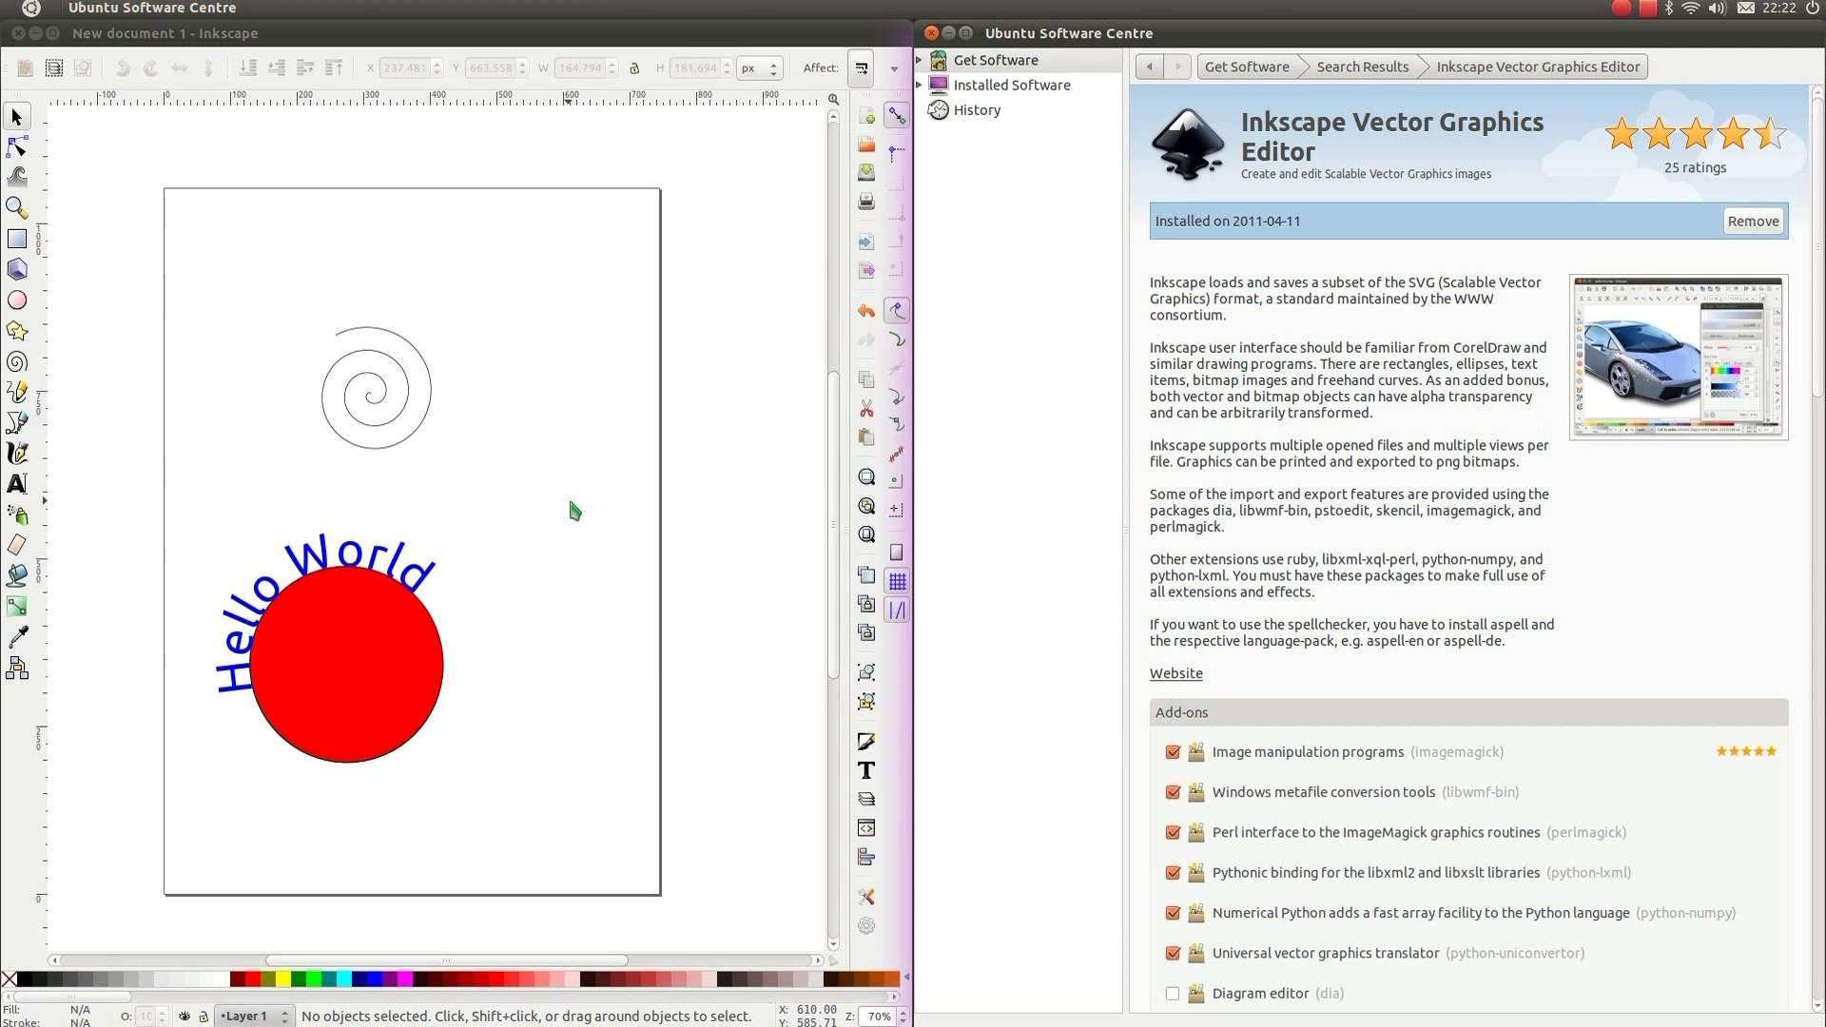
Step: In Inkscape, select the red circle together with its curved Hello World text and enlarge it from its corner
{"action": "left_click", "coordinate": [481, 599]}
{"action": "left_click_drag", "start_coordinate": [448, 534], "coordinate": [646, 371]}
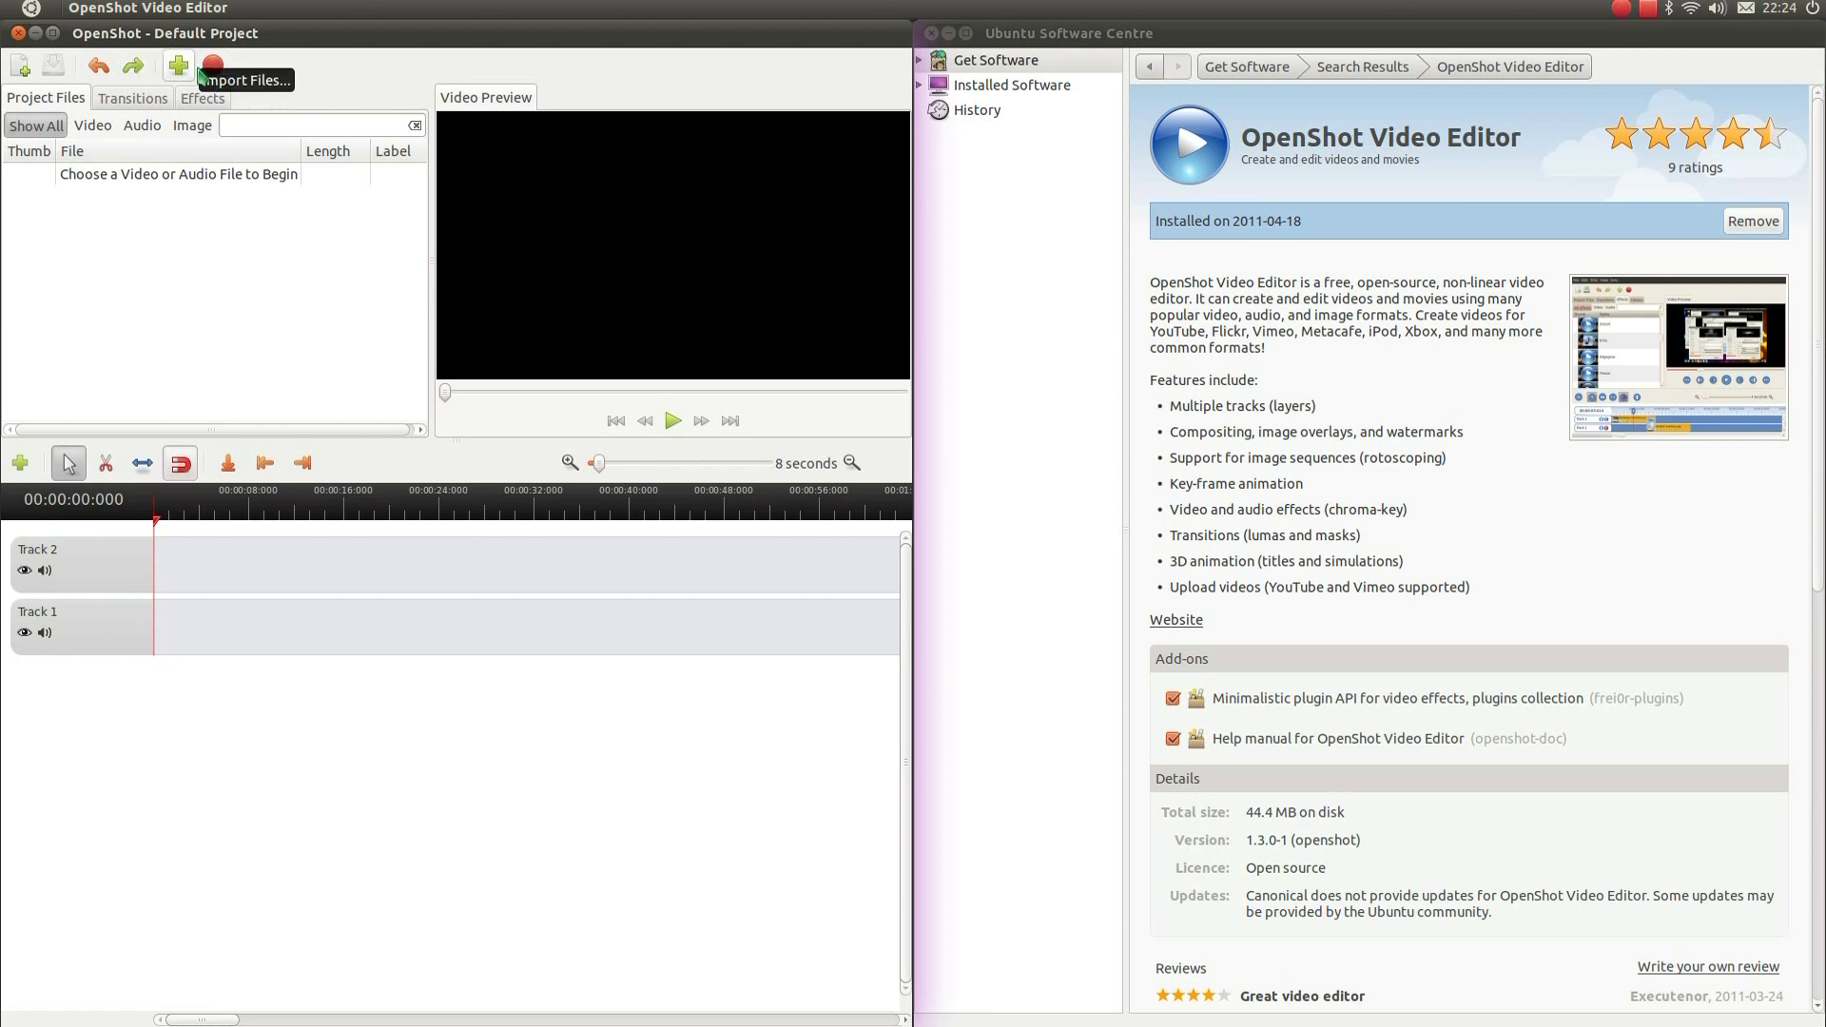
Step: Browse the available video transitions and effects in OpenShot Video Editor
{"action": "left_click", "coordinate": [132, 99]}
{"action": "scroll", "coordinate": [142, 214], "scroll_direction": "down", "scroll_amount": 2}
{"action": "scroll", "coordinate": [113, 286], "scroll_direction": "down", "scroll_amount": 5}
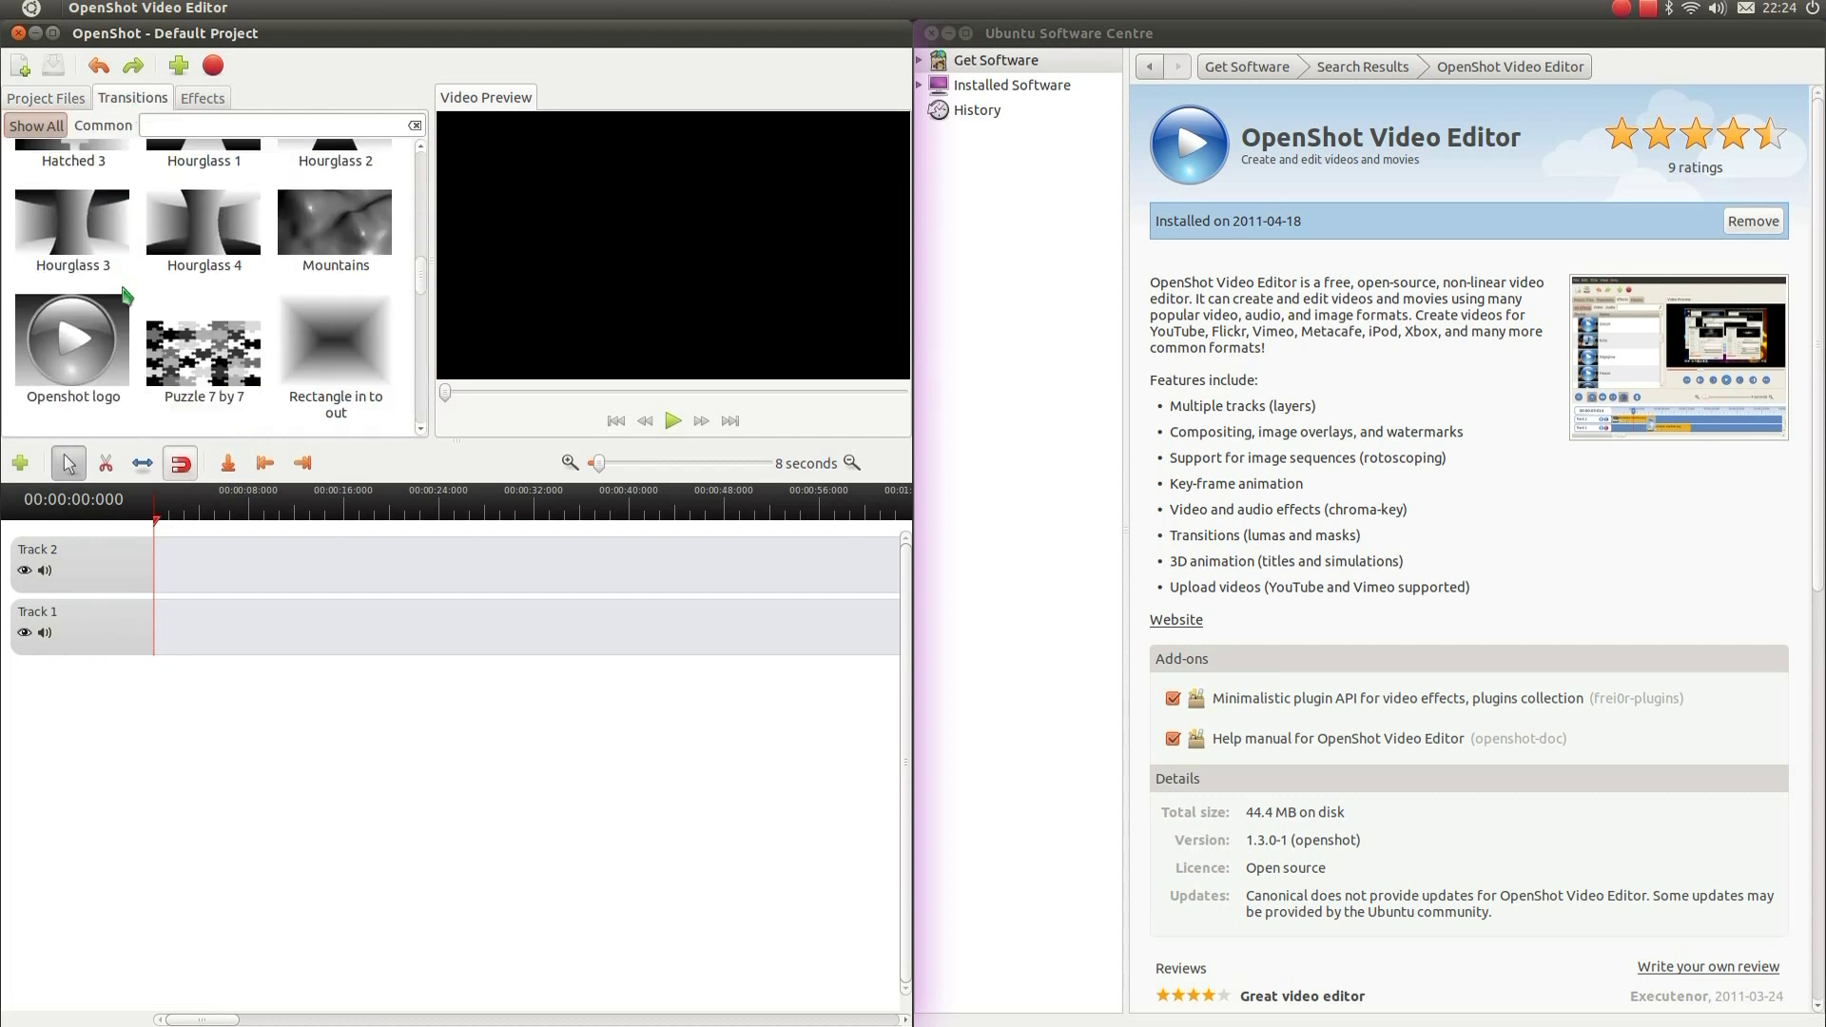
{"action": "scroll", "coordinate": [126, 296], "scroll_direction": "down", "scroll_amount": 5}
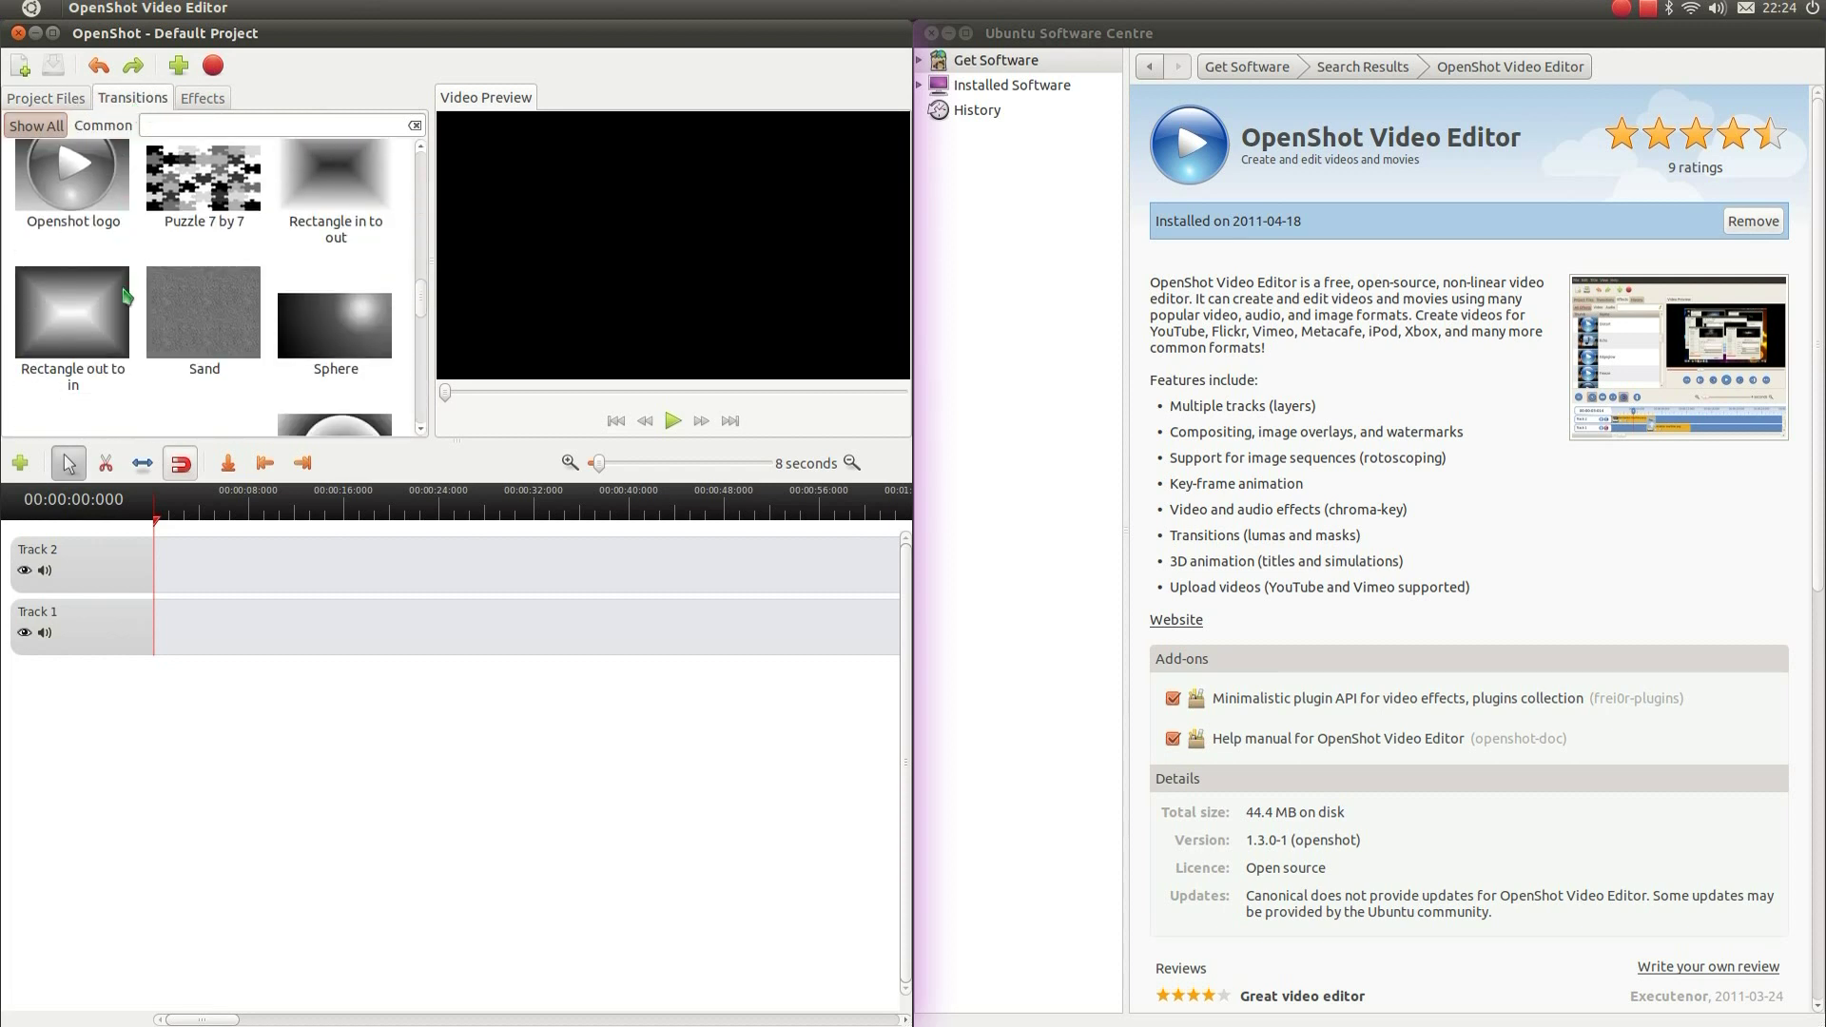
{"action": "scroll", "coordinate": [126, 297], "scroll_direction": "down", "scroll_amount": 2}
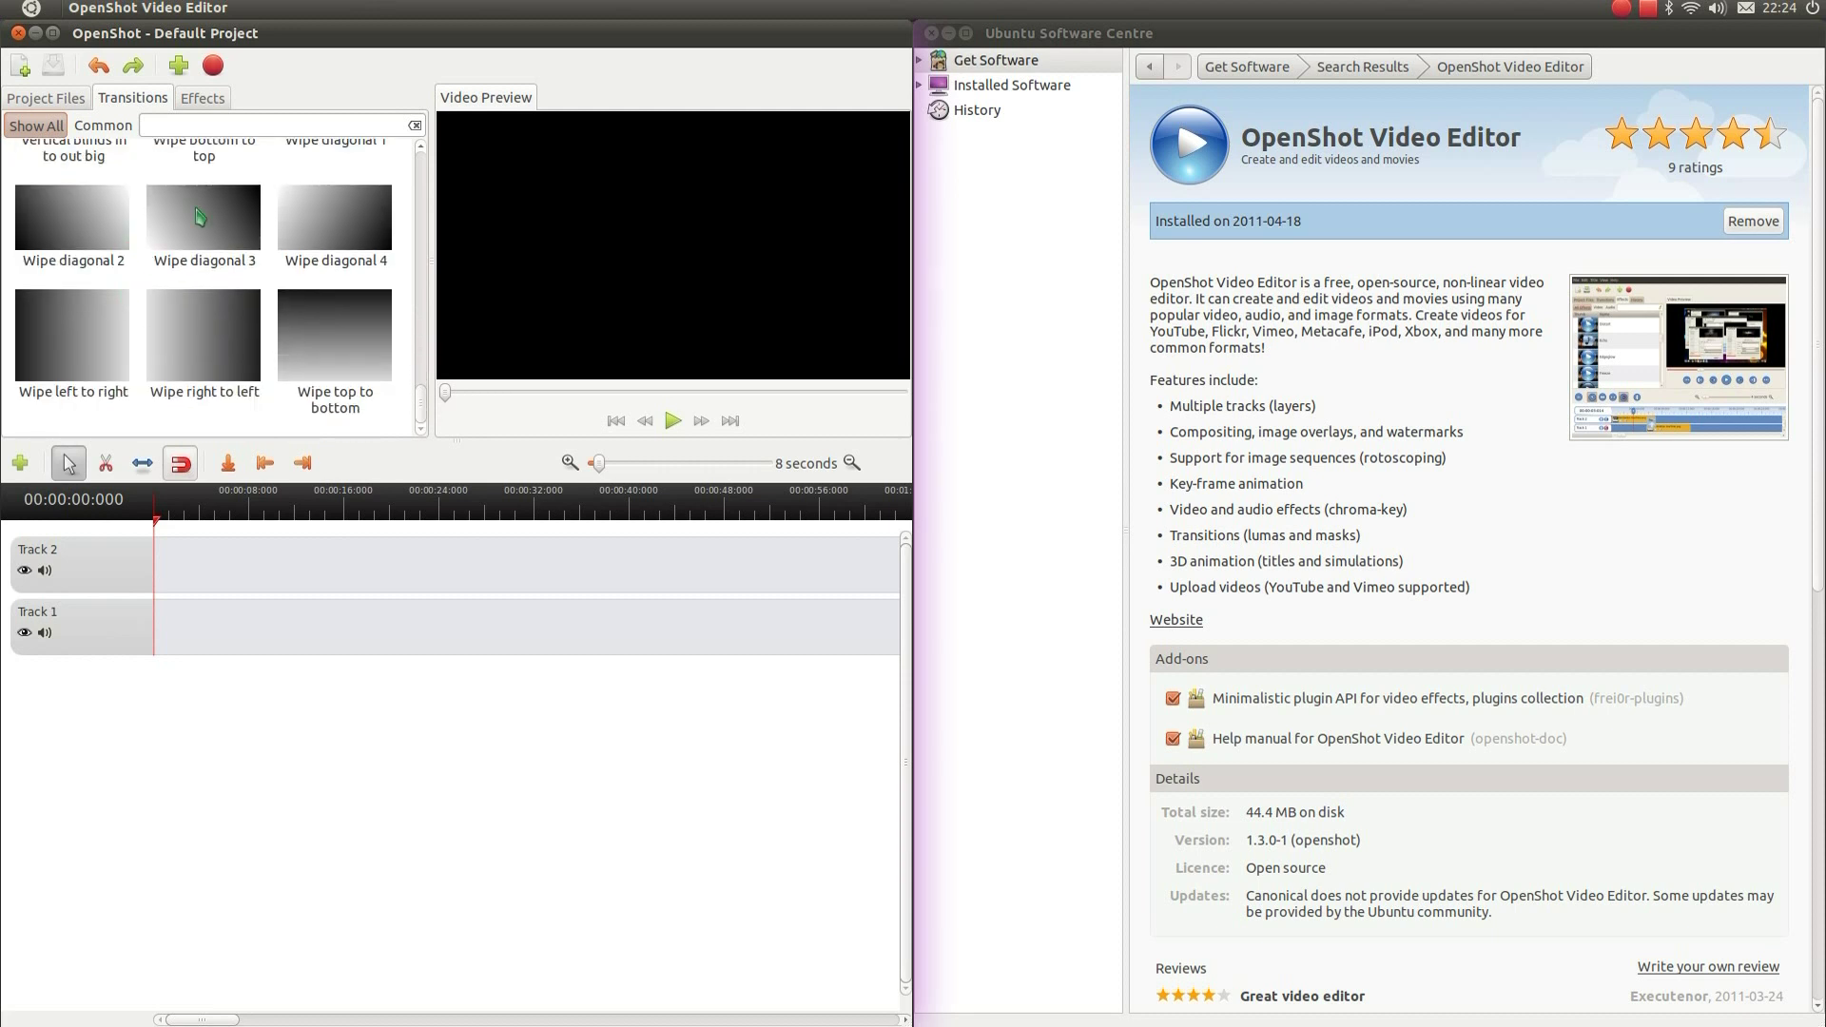
{"action": "left_click", "coordinate": [214, 100]}
{"action": "scroll", "coordinate": [245, 255], "scroll_direction": "down", "scroll_amount": 10}
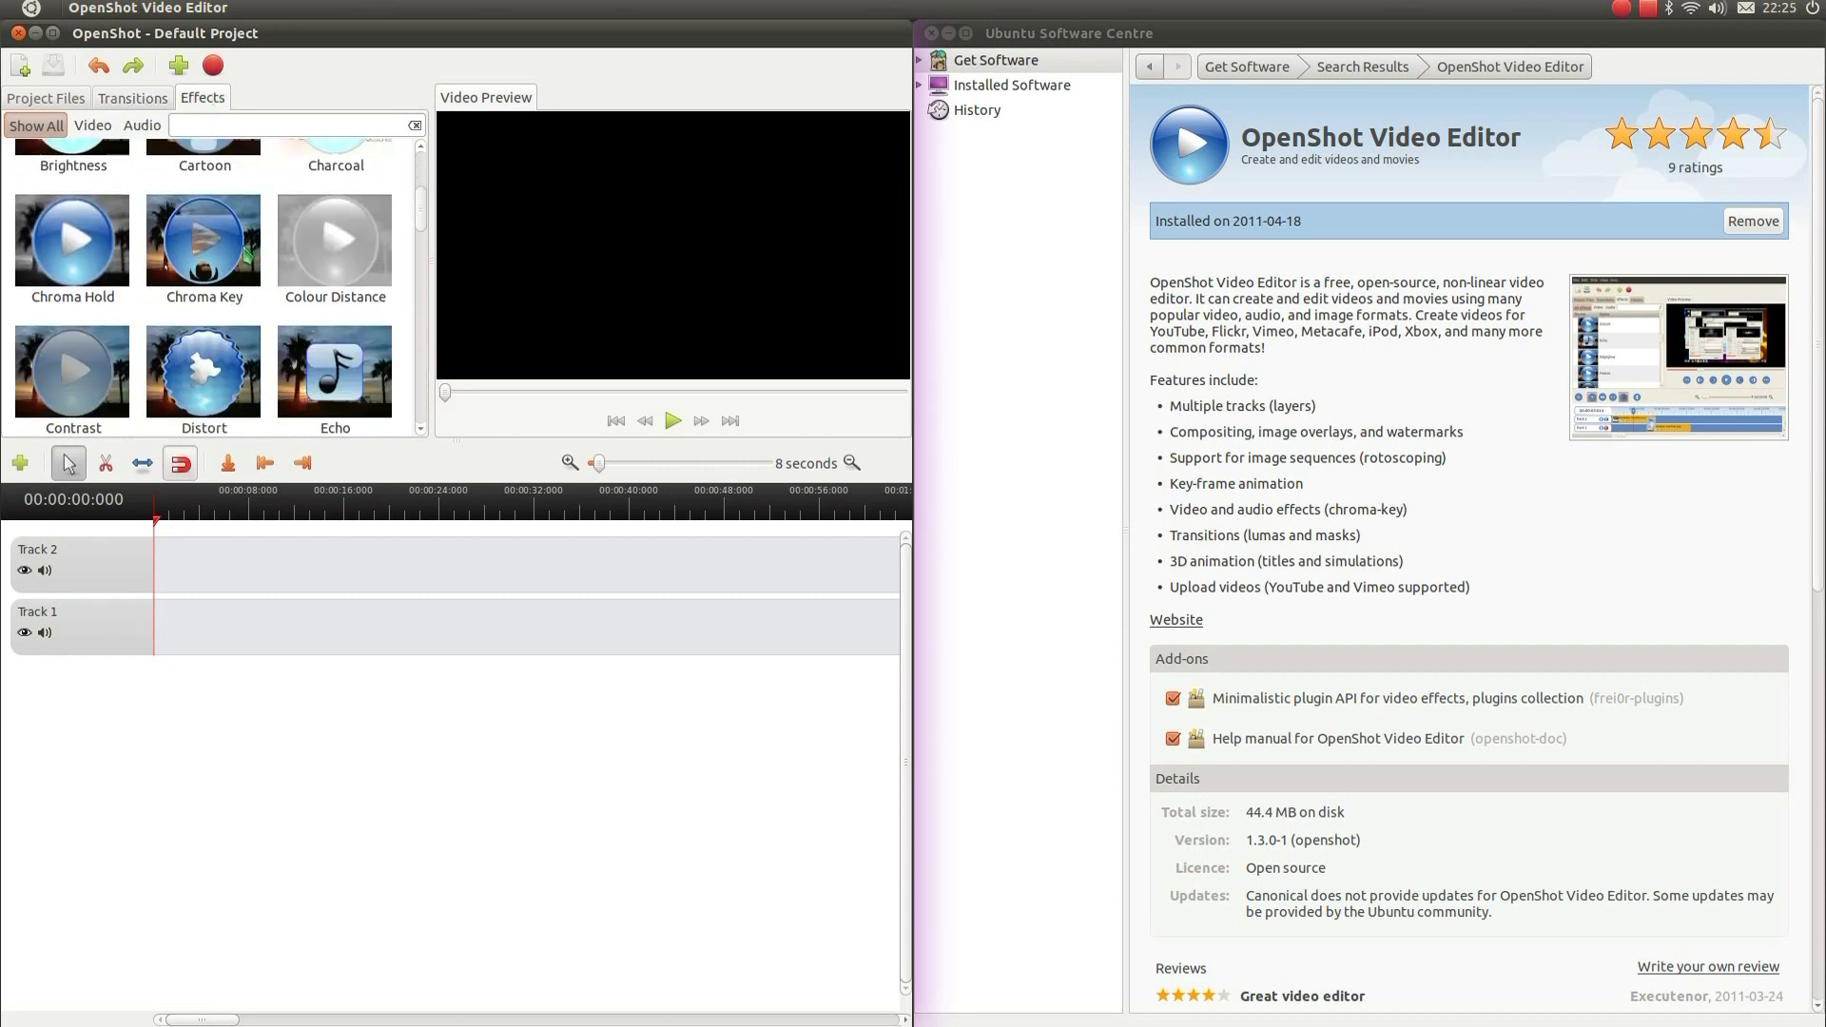
{"action": "scroll", "coordinate": [249, 255], "scroll_direction": "down", "scroll_amount": 8}
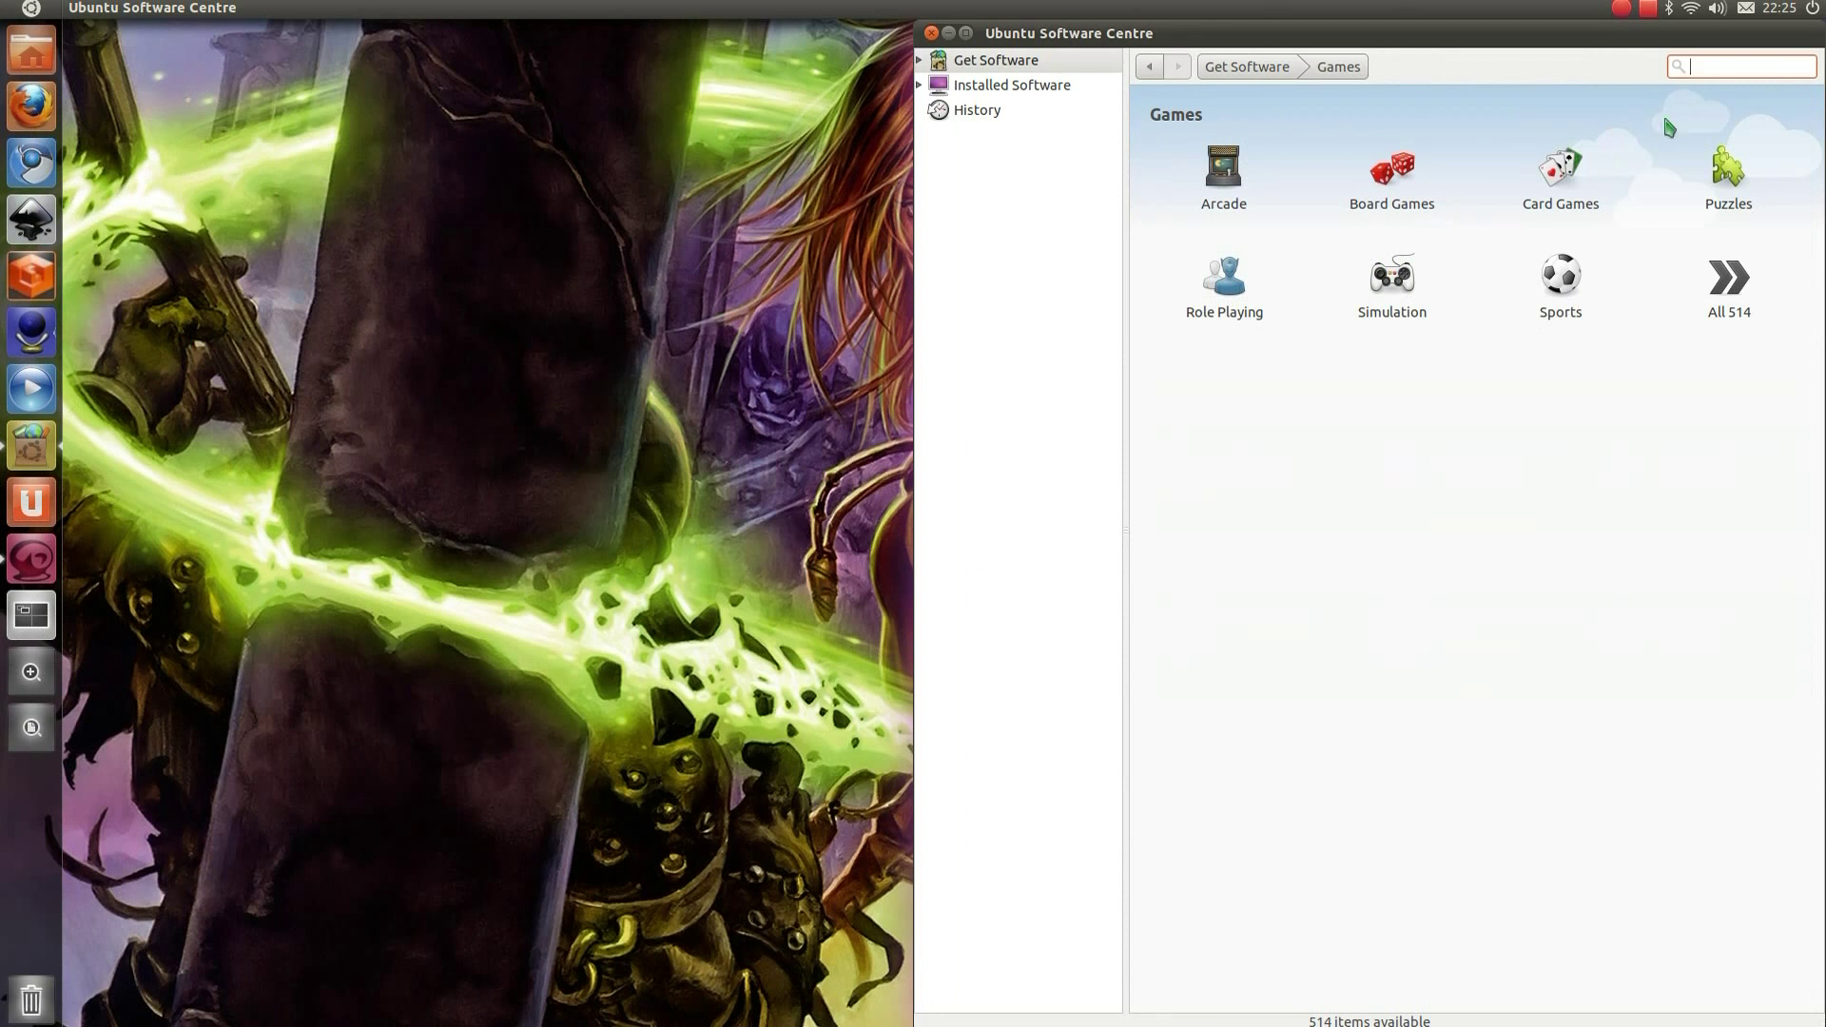
Step: In the Ubuntu Software Centre's Games category, search for "zaz" and "sauer", and open the details of Zaz and Sauerbraten
{"action": "type", "text": "zaz"}
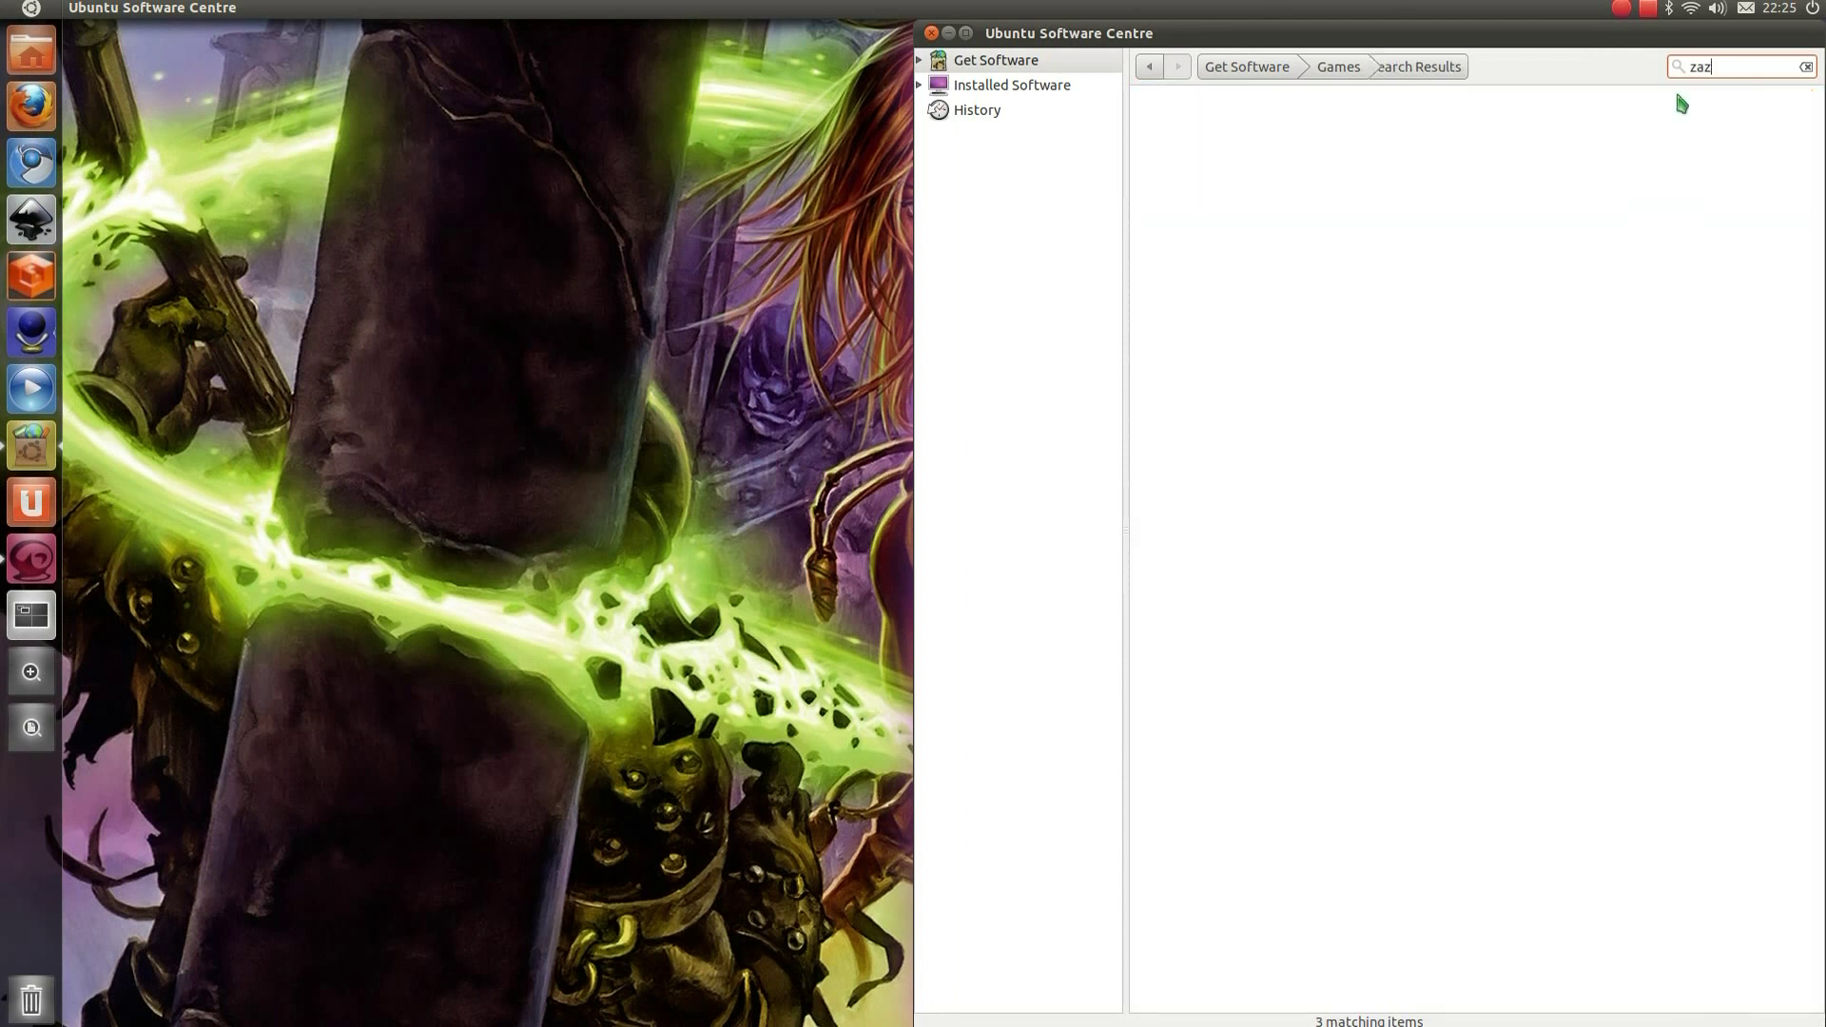
{"action": "left_click", "coordinate": [1204, 118]}
{"action": "left_click", "coordinate": [1210, 137]}
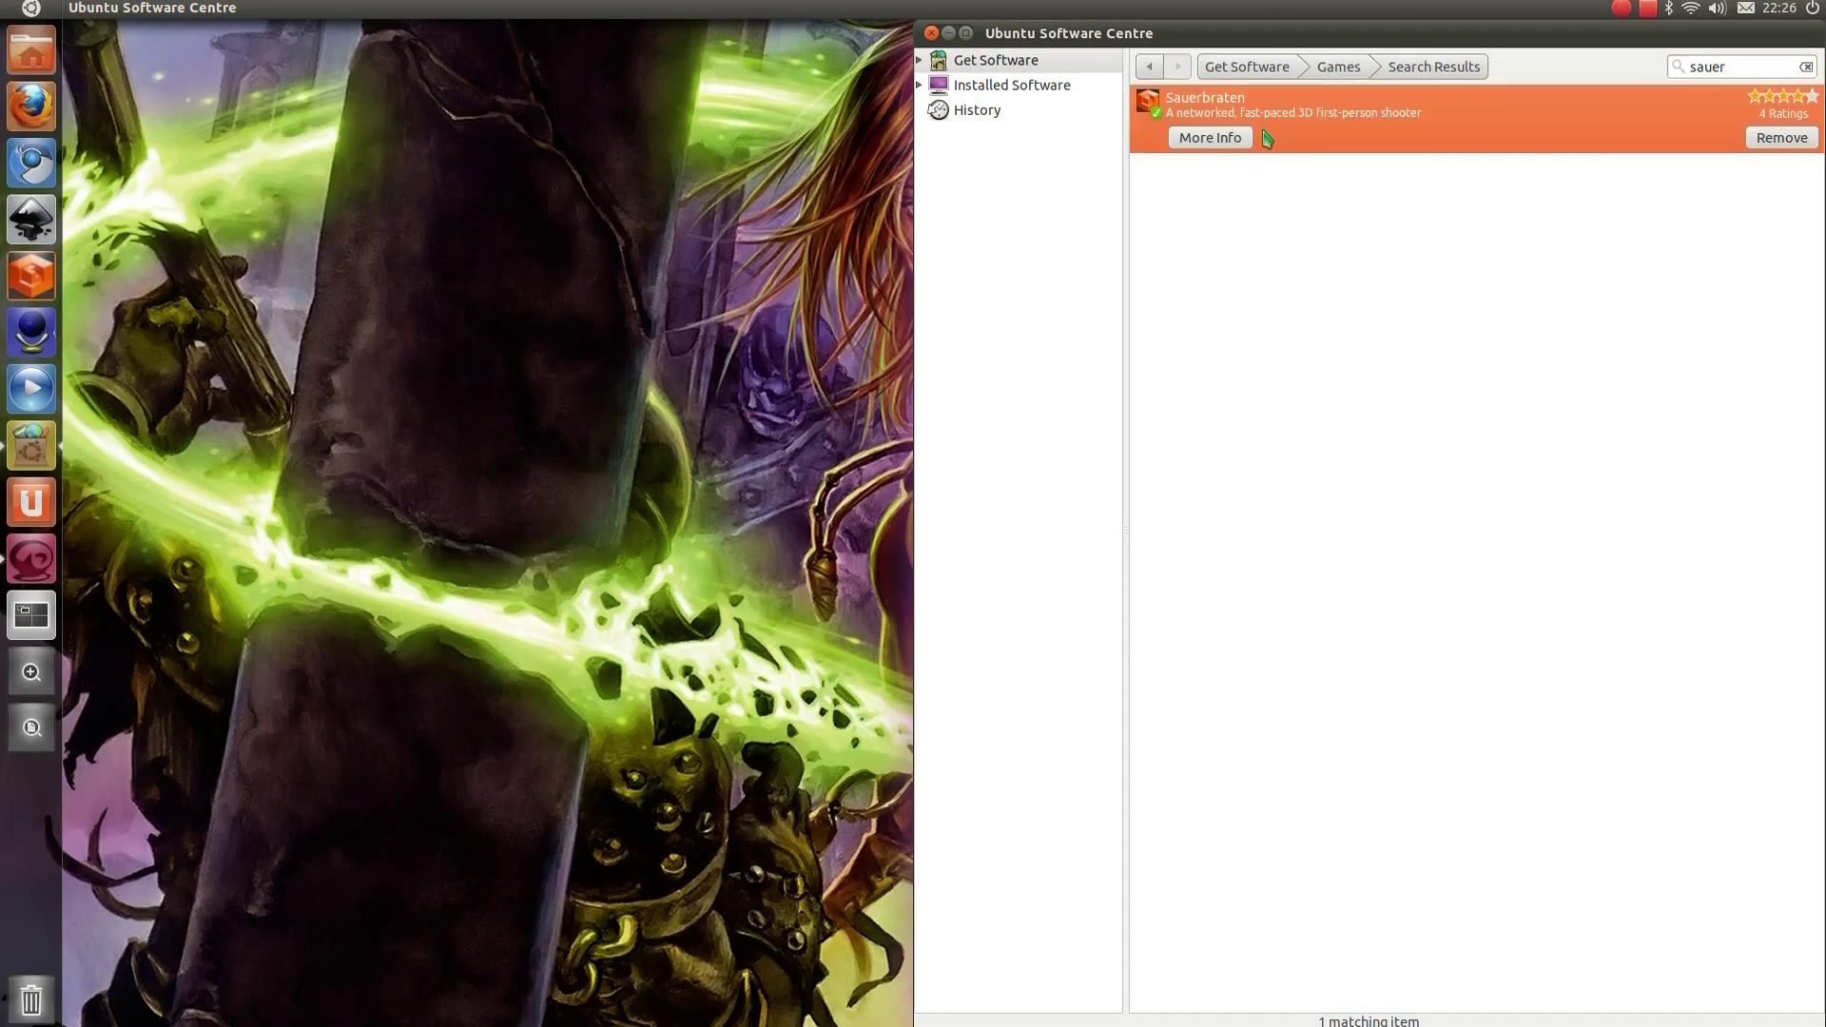
{"action": "left_click", "coordinate": [1212, 140]}
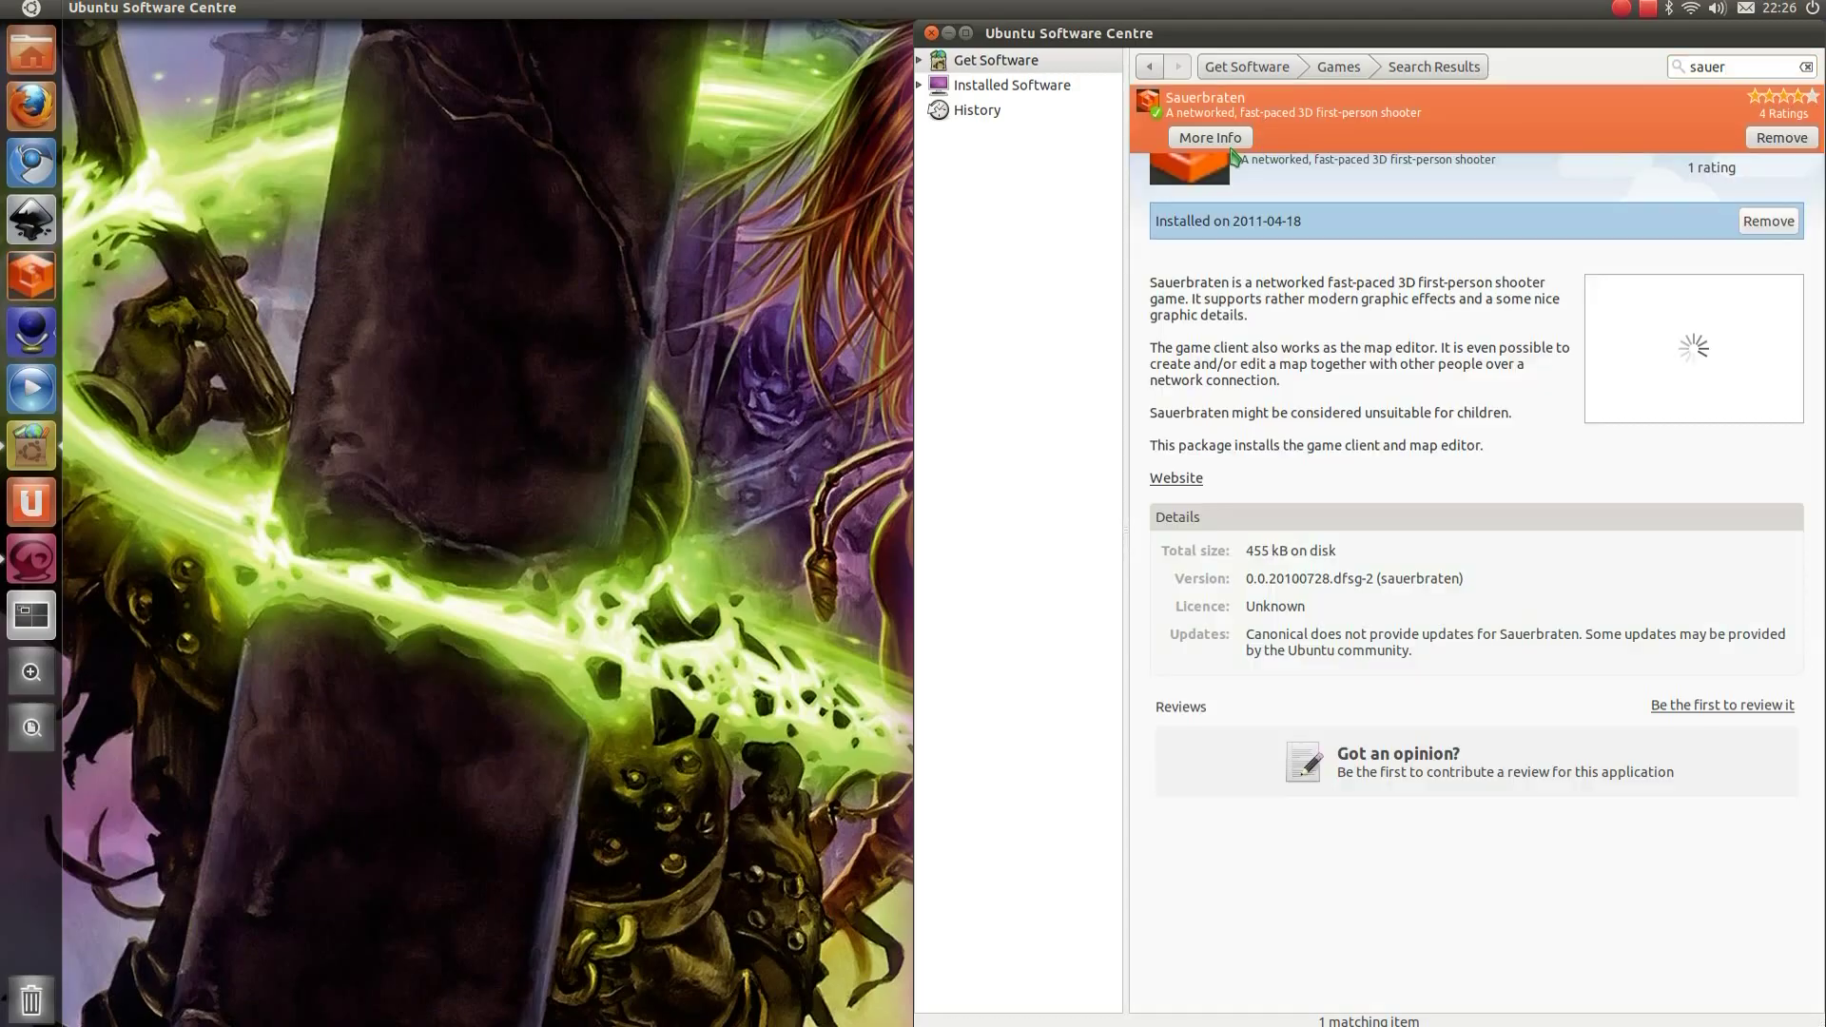